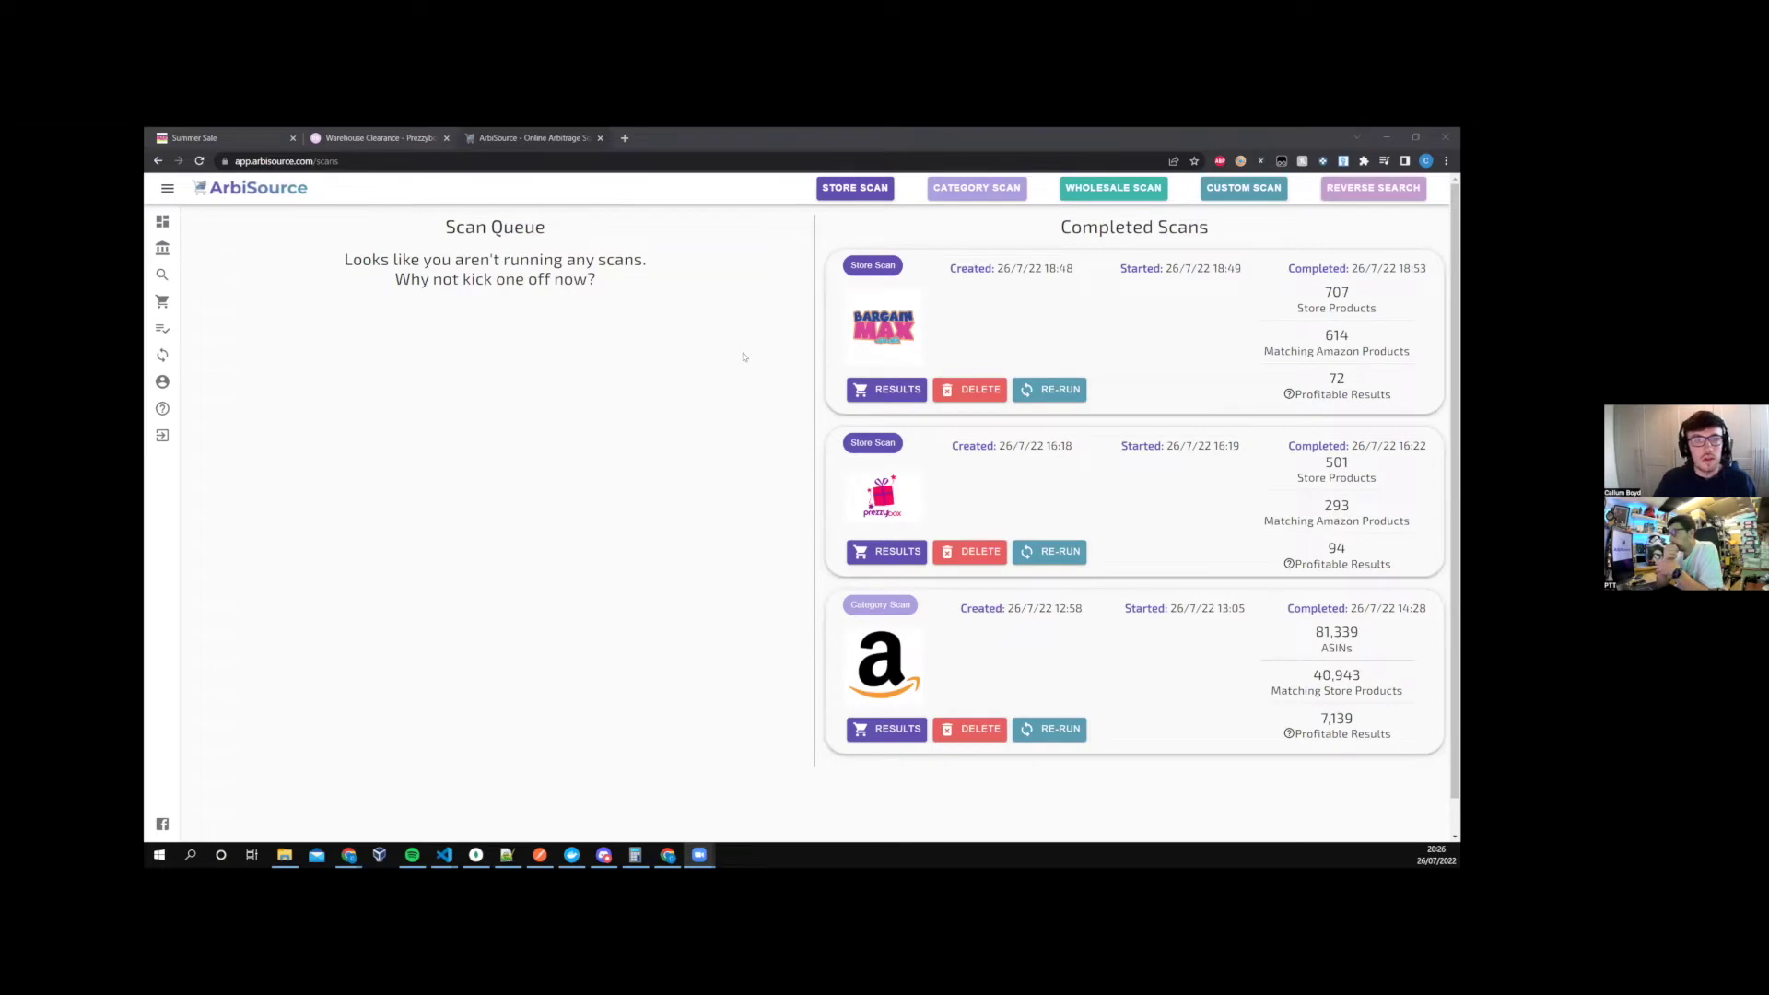
- Open the Vault and switch to the Amazon categories tiles, Automotive through Everything Else
{"action": "left_click", "coordinate": [748, 356]}
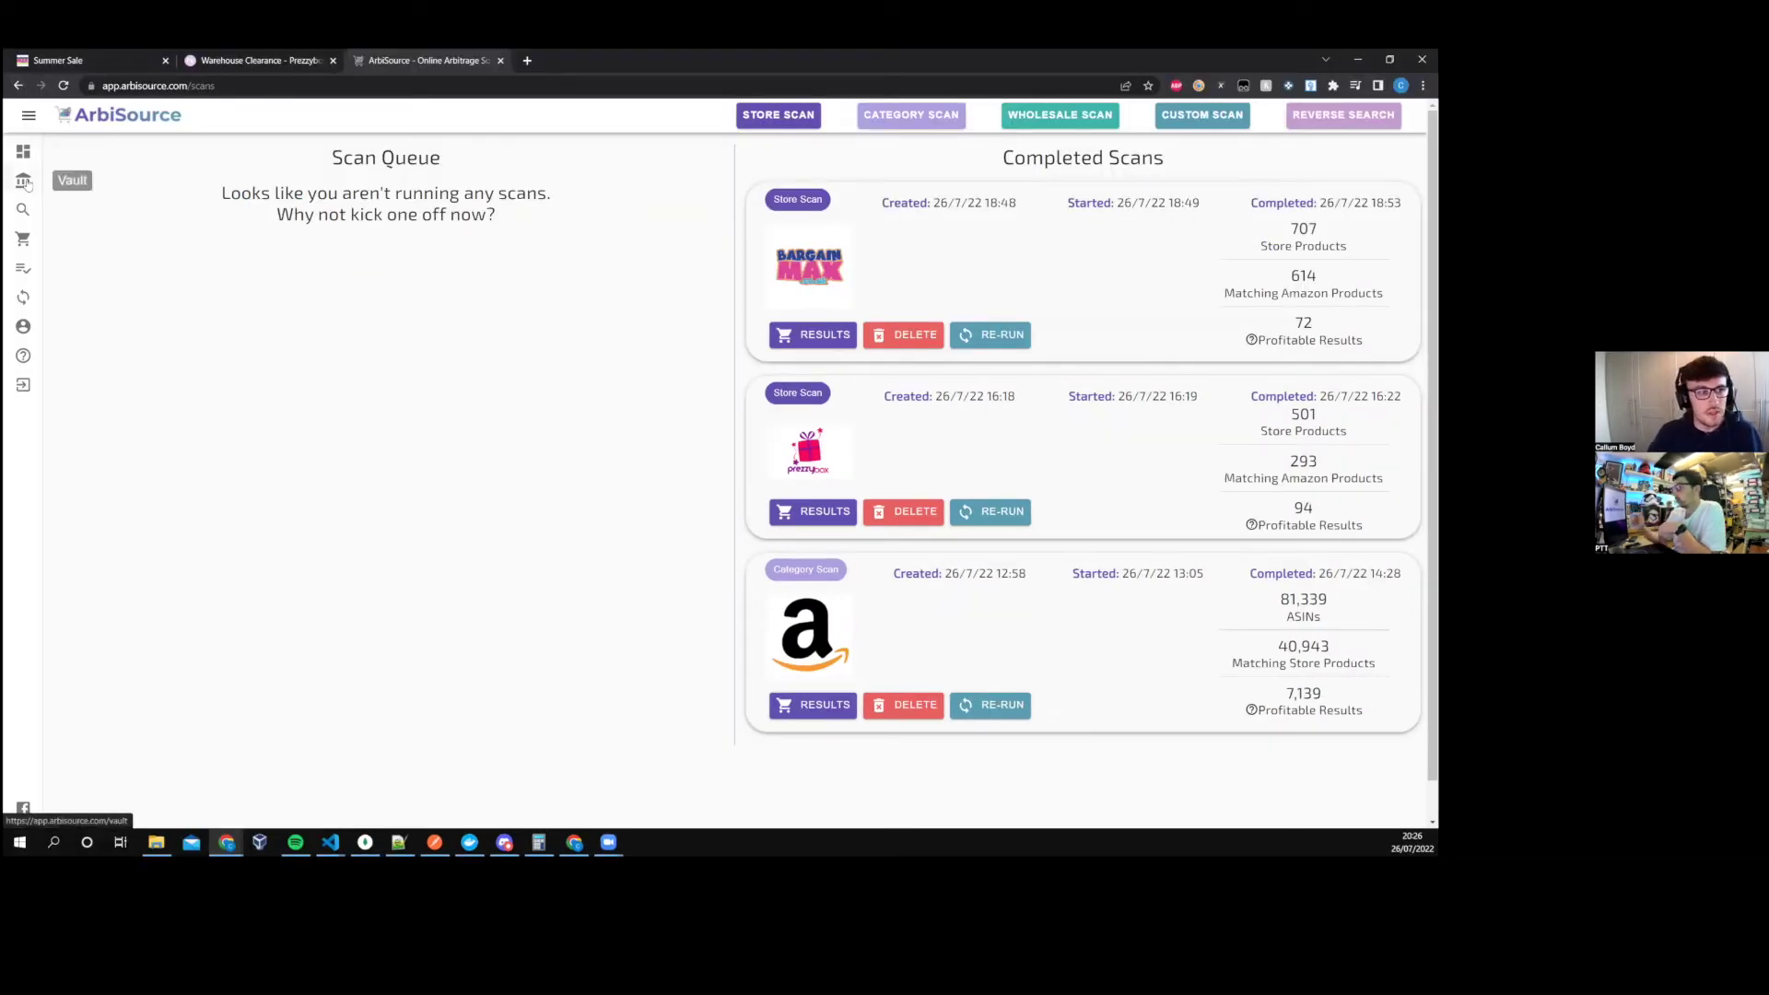
{"action": "left_click", "coordinate": [23, 180]}
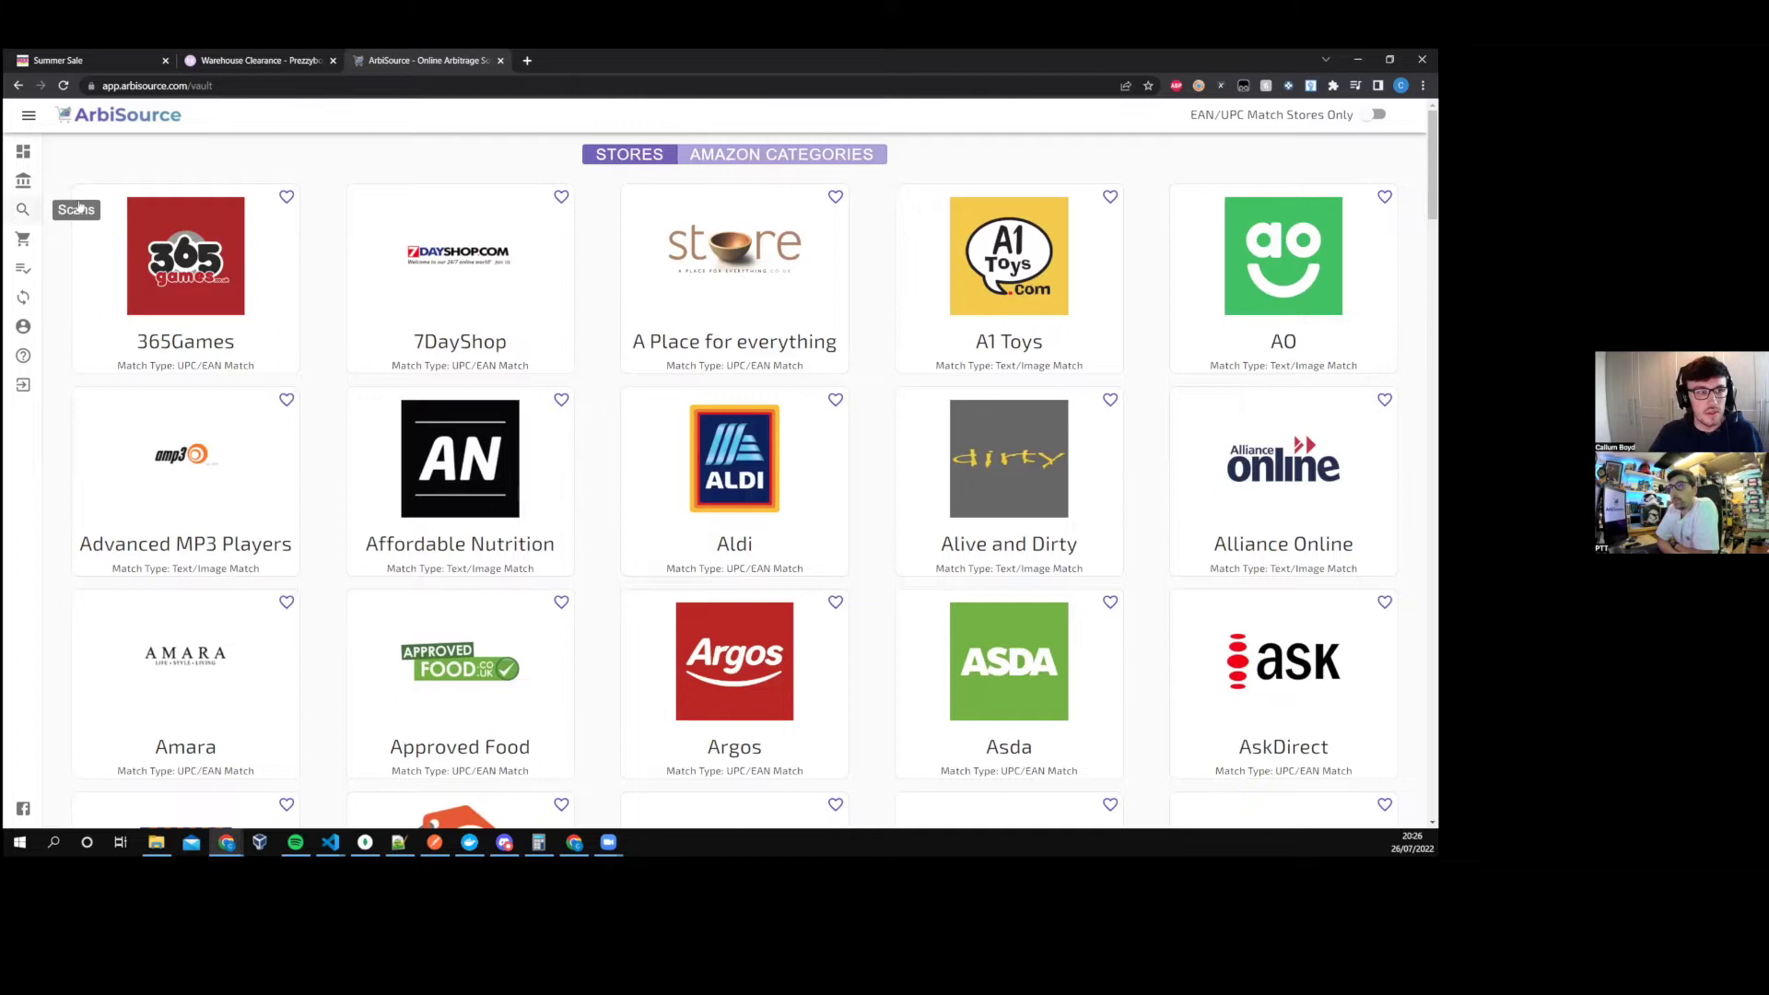
{"action": "left_click", "coordinate": [781, 154]}
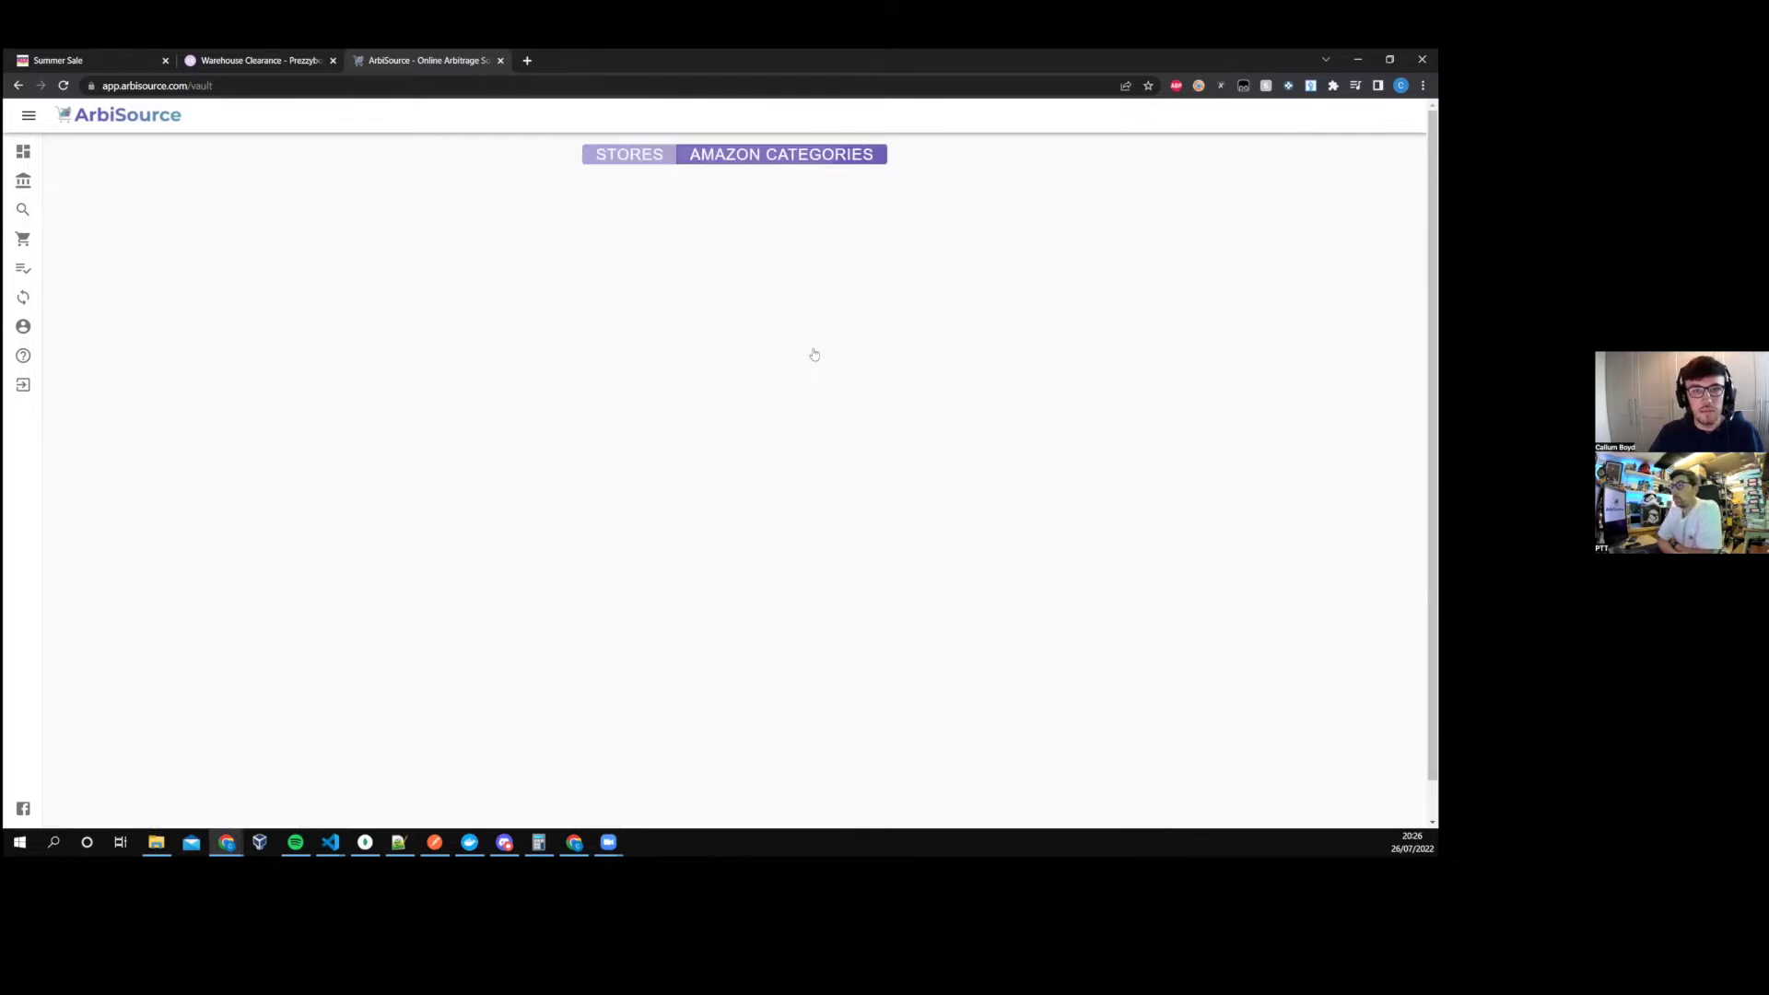
{"action": "scroll", "coordinate": [850, 304], "scroll_direction": "down", "scroll_amount": 1}
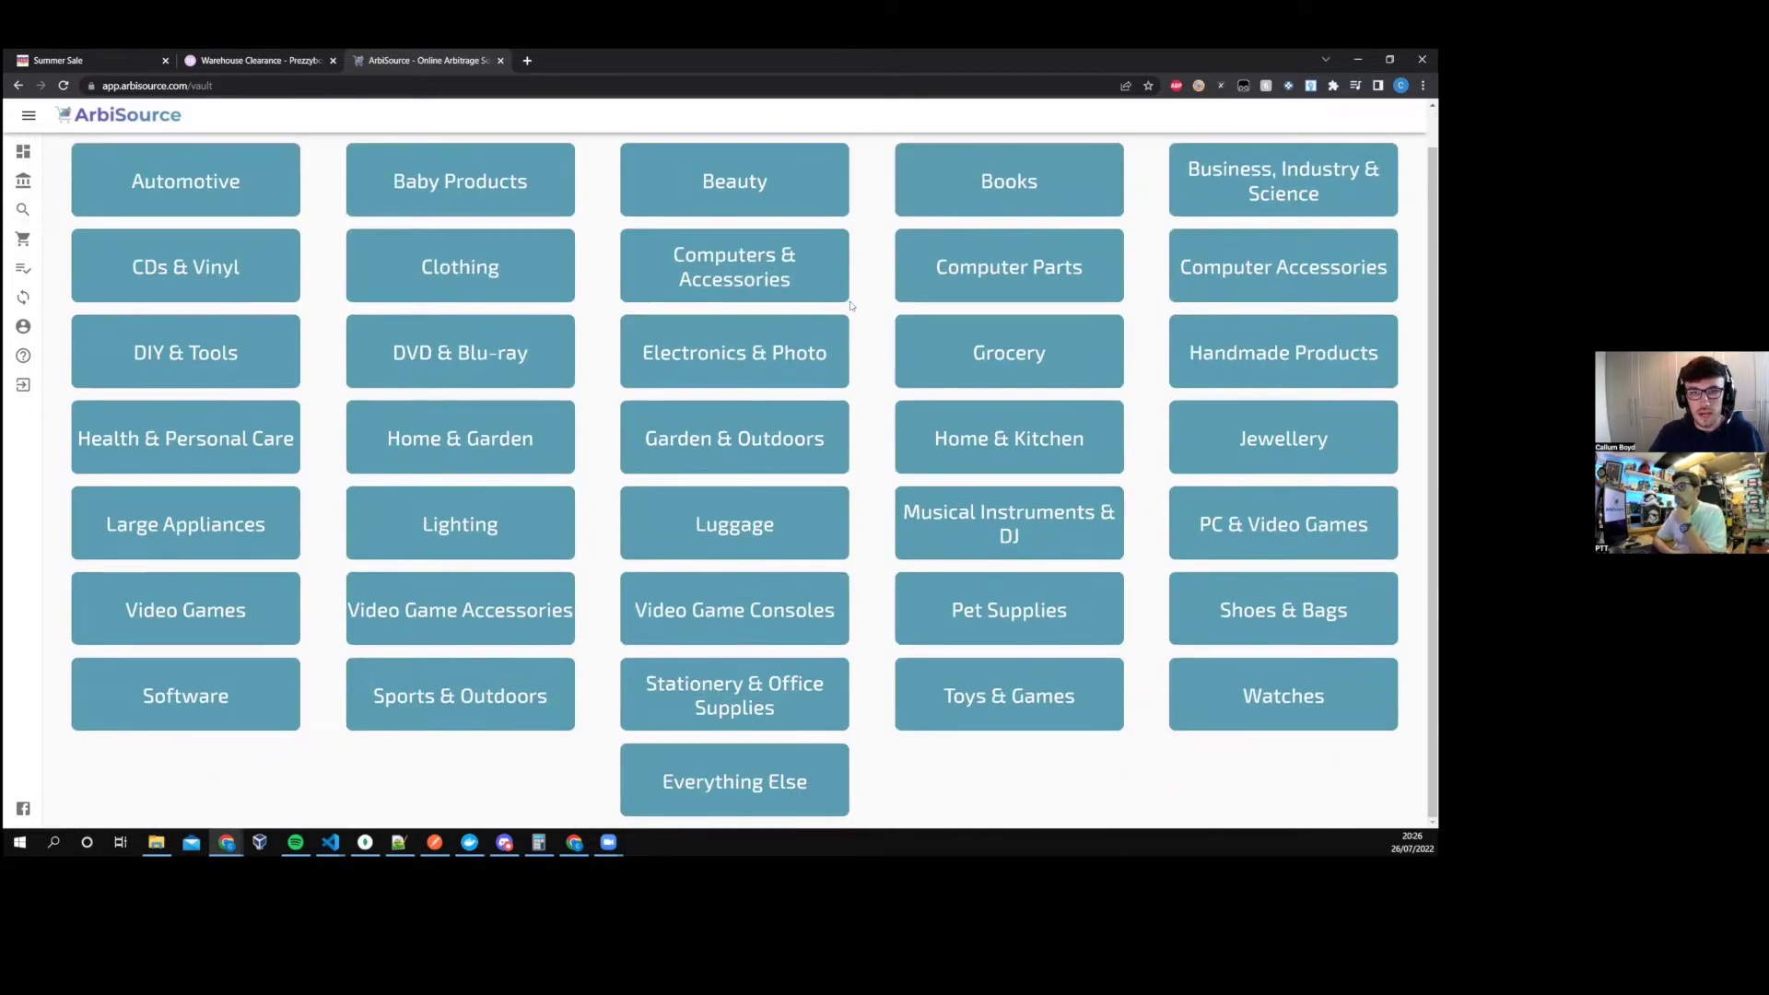
{"action": "scroll", "coordinate": [857, 304], "scroll_direction": "up", "scroll_amount": 1}
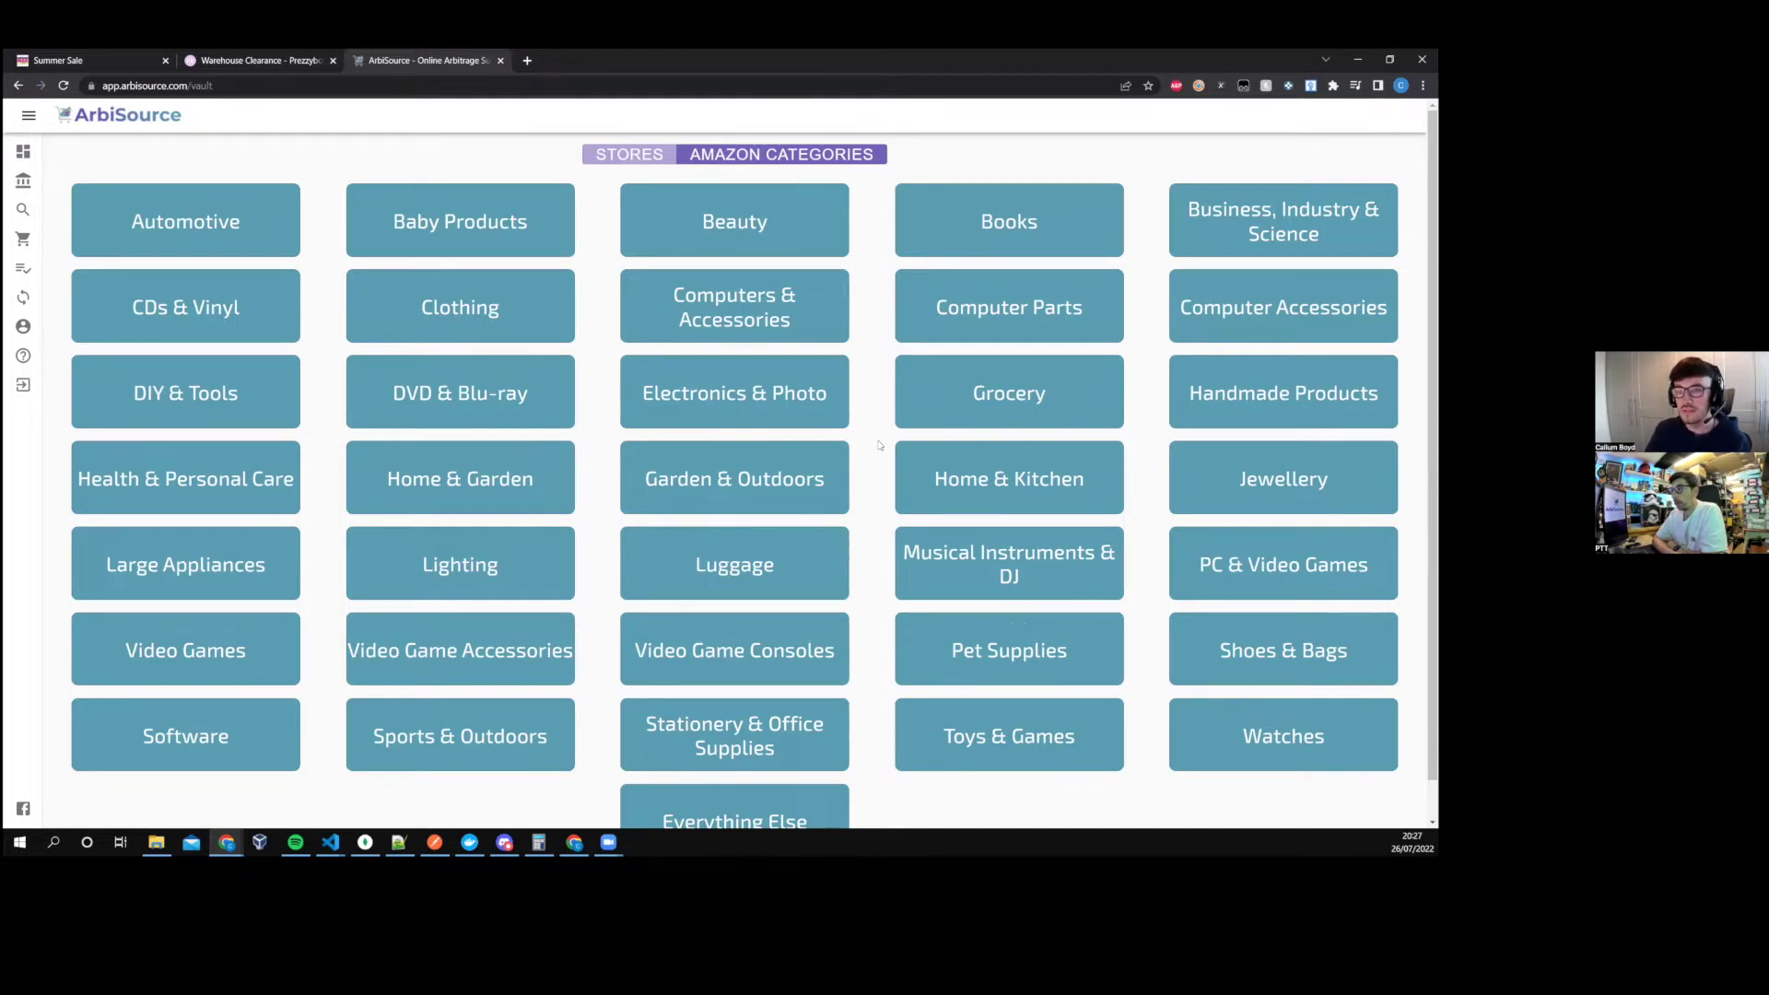
{"action": "scroll", "coordinate": [878, 446], "scroll_direction": "down", "scroll_amount": 1}
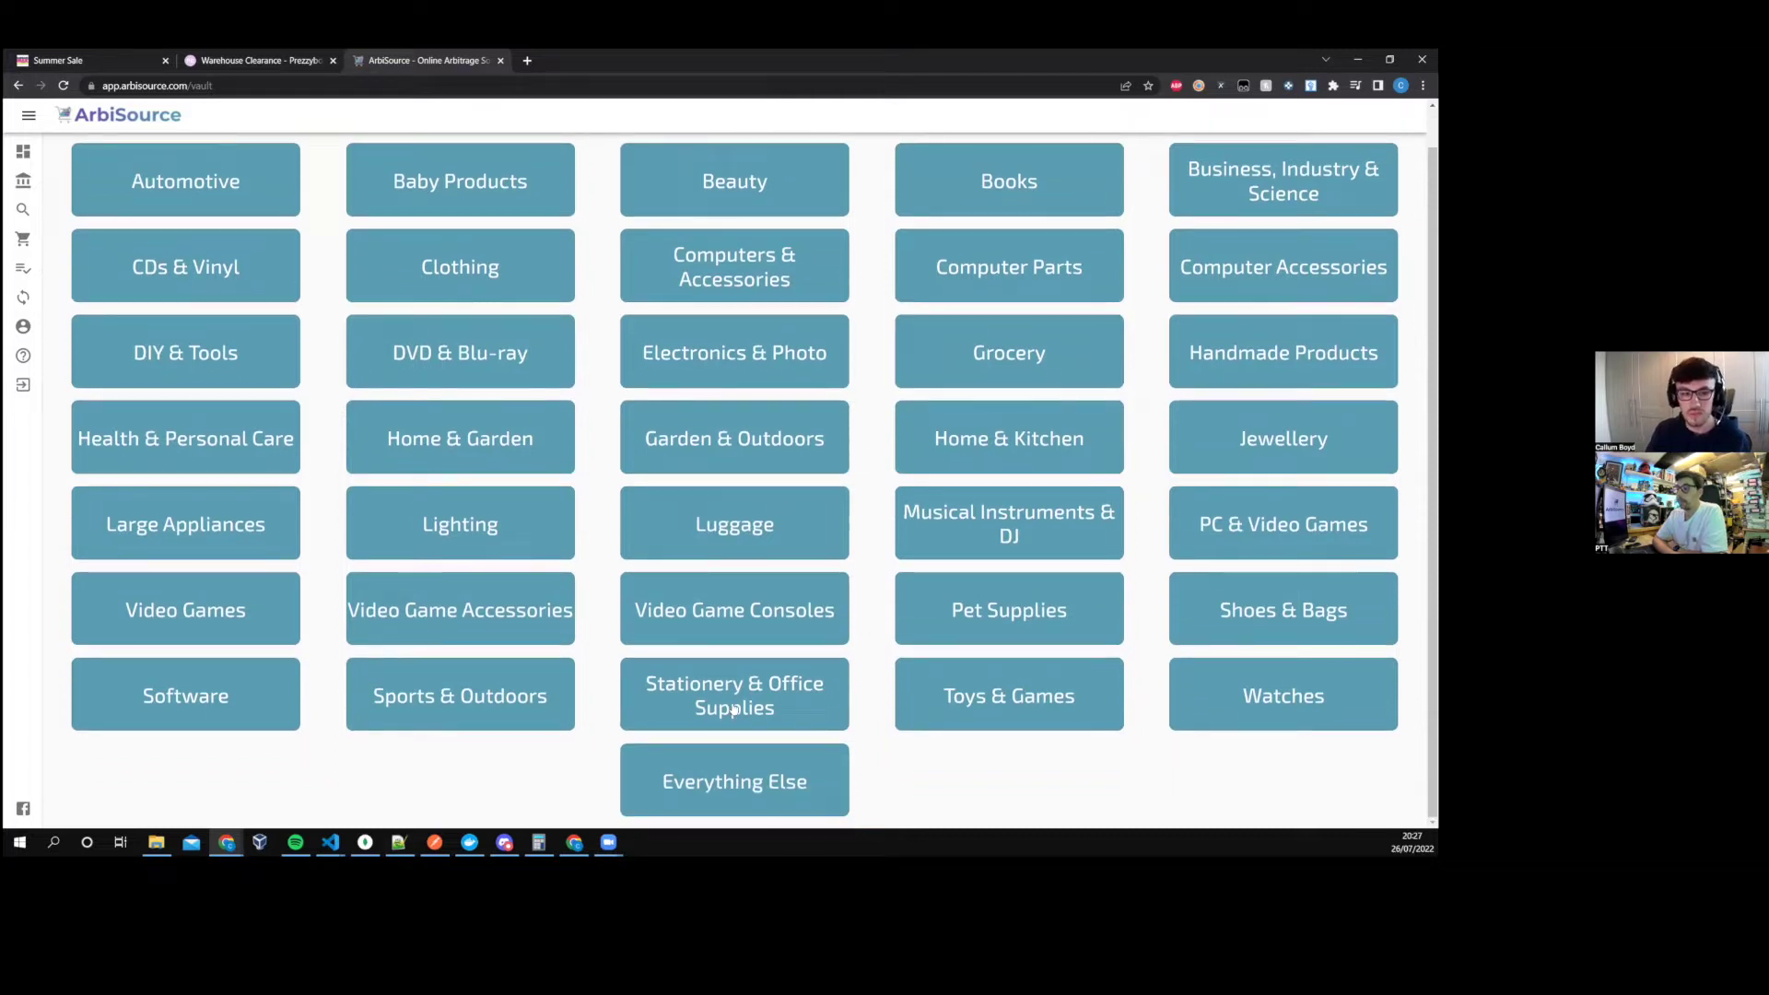
{"action": "scroll", "coordinate": [857, 599], "scroll_direction": "up", "scroll_amount": 1}
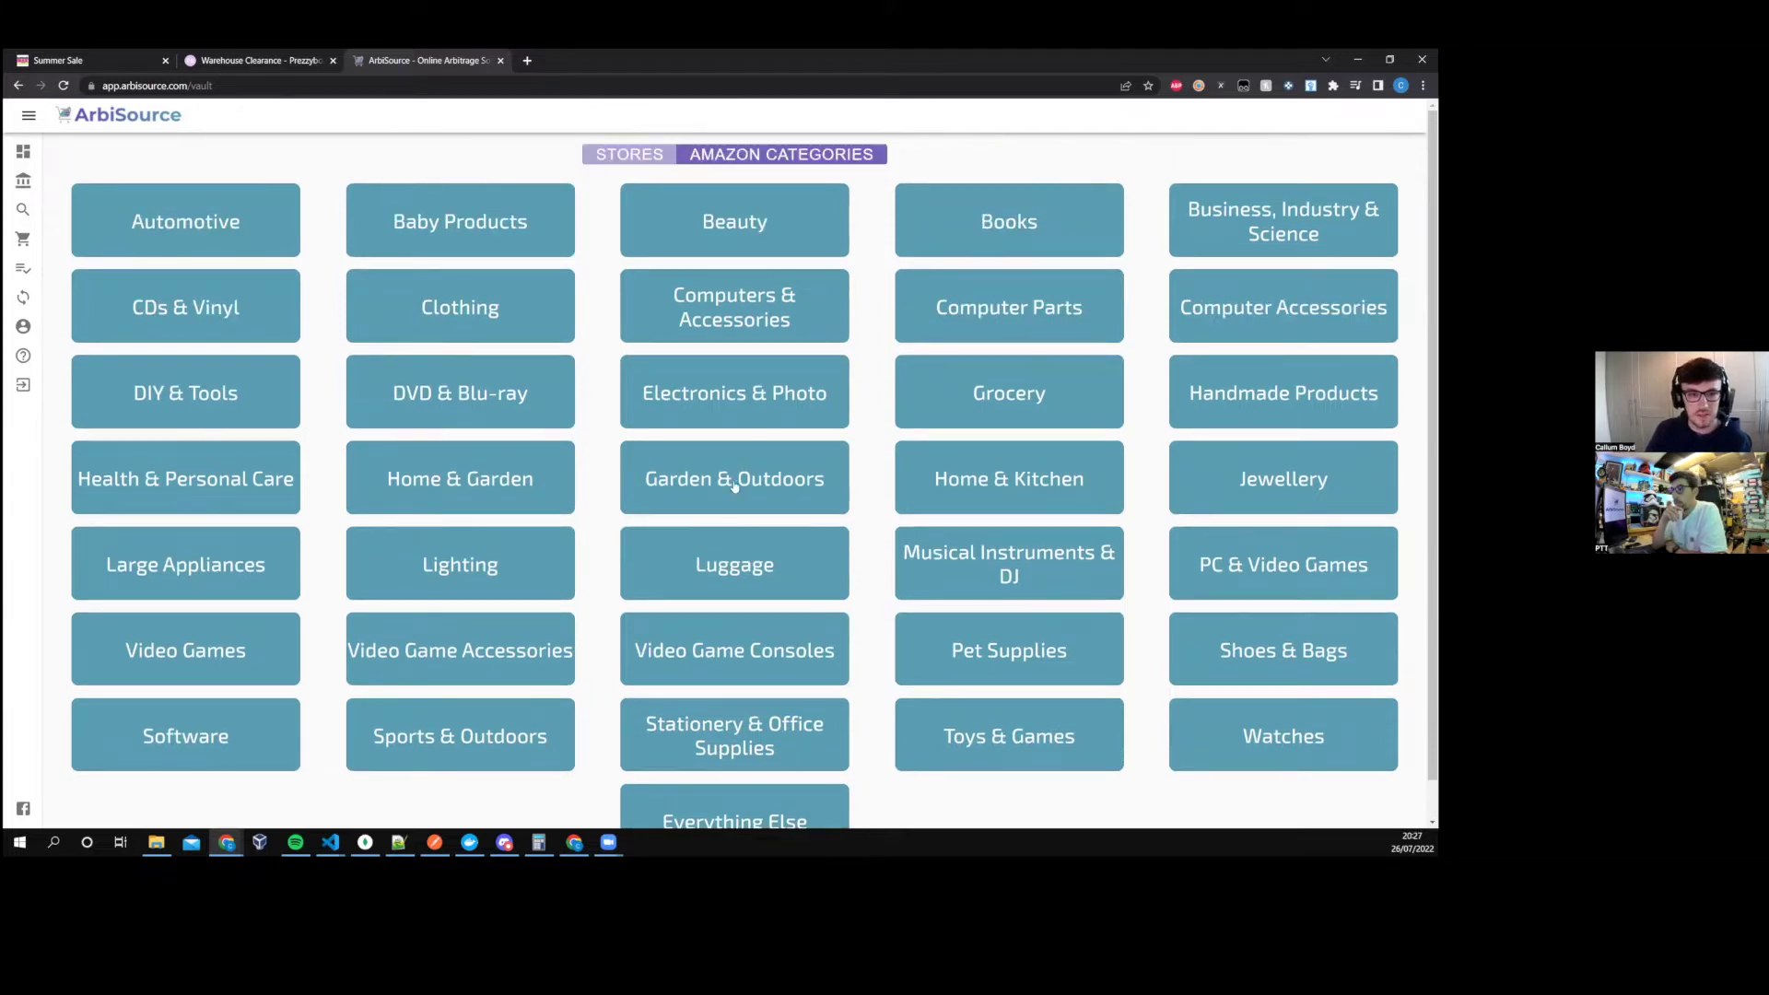
- Open the Sports & Outdoors tile and browse its 2,613 profit-sorted deals
{"action": "left_click", "coordinate": [532, 738]}
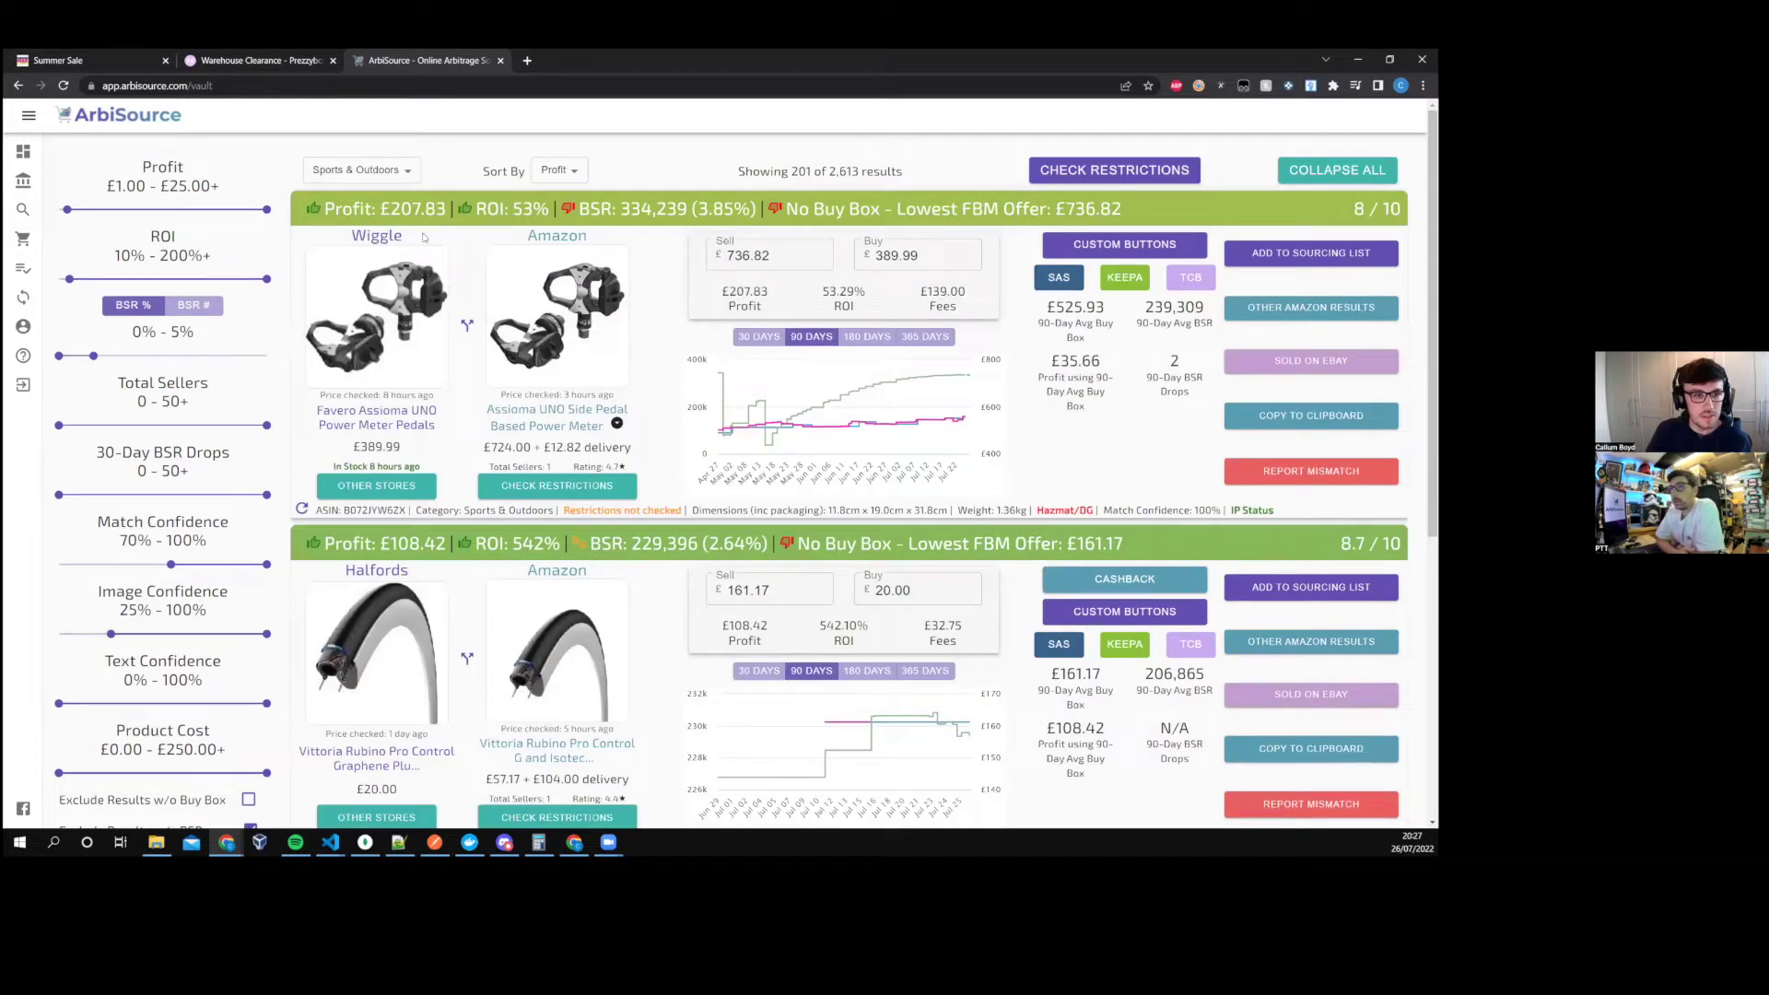
{"action": "left_click_drag", "start_coordinate": [403, 237], "coordinate": [350, 237]}
{"action": "left_click", "coordinate": [341, 238]}
{"action": "left_click", "coordinate": [354, 238]}
{"action": "scroll", "coordinate": [447, 392], "scroll_direction": "down", "scroll_amount": 2}
{"action": "scroll", "coordinate": [437, 443], "scroll_direction": "down", "scroll_amount": 1}
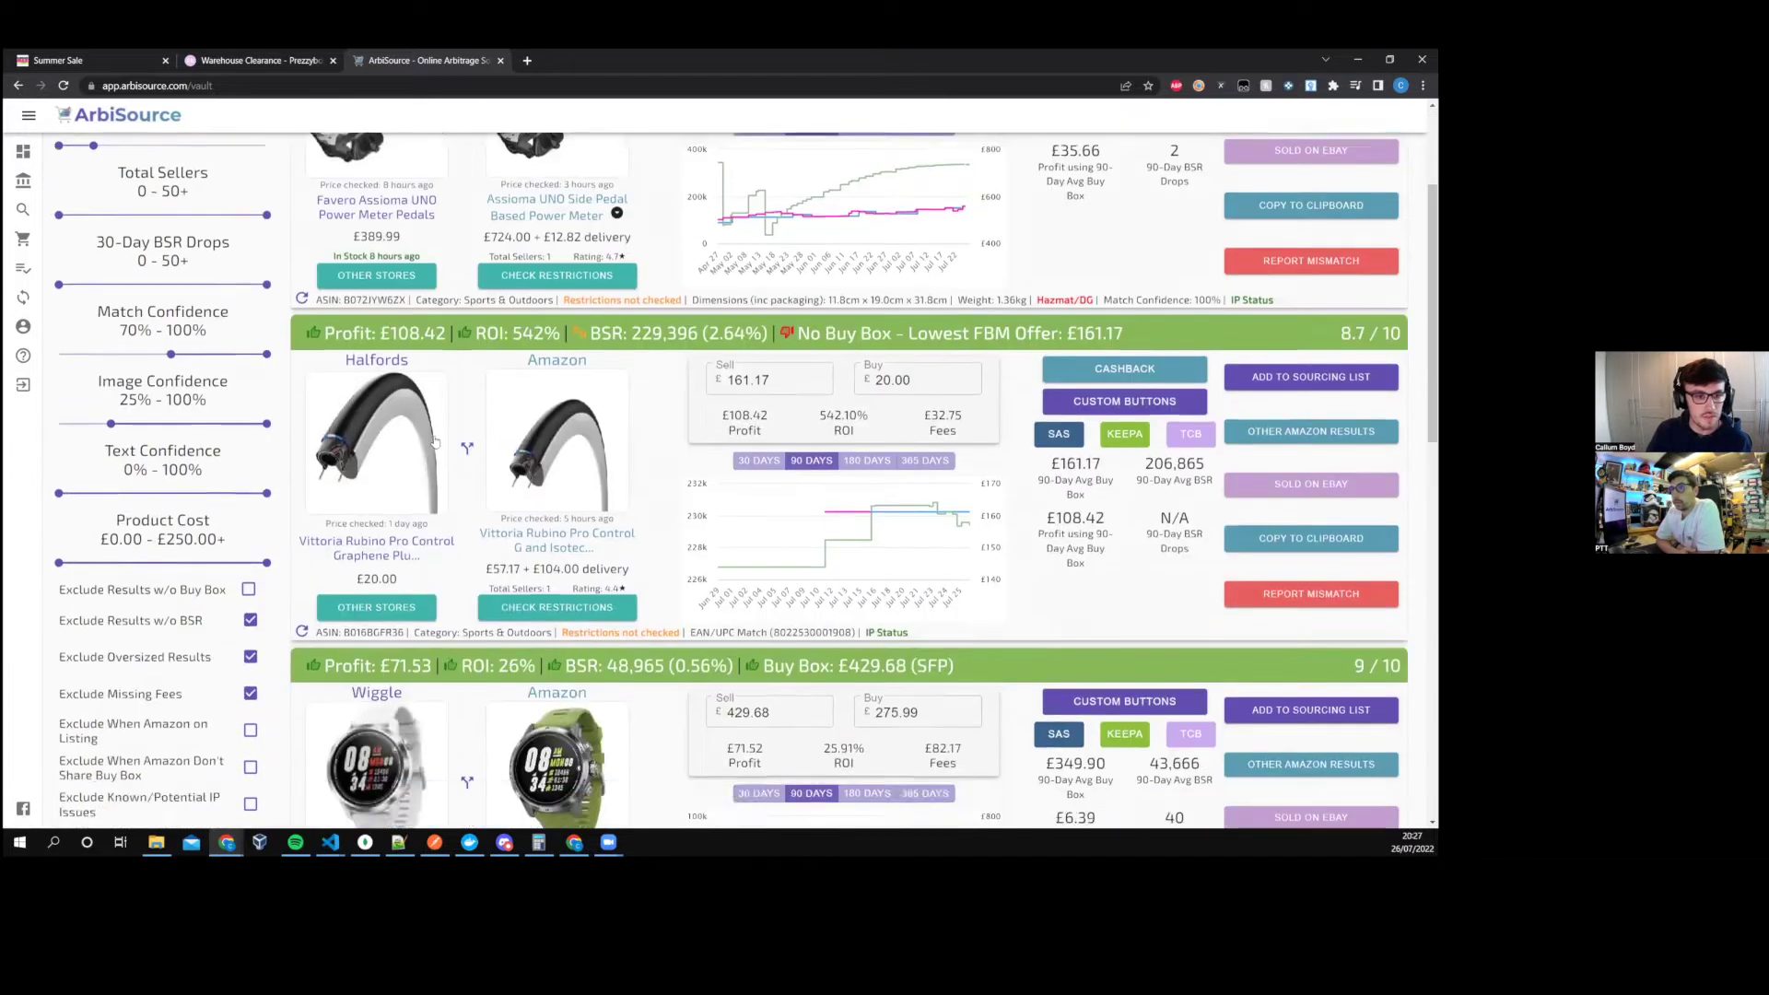
{"action": "scroll", "coordinate": [450, 438], "scroll_direction": "down", "scroll_amount": 5}
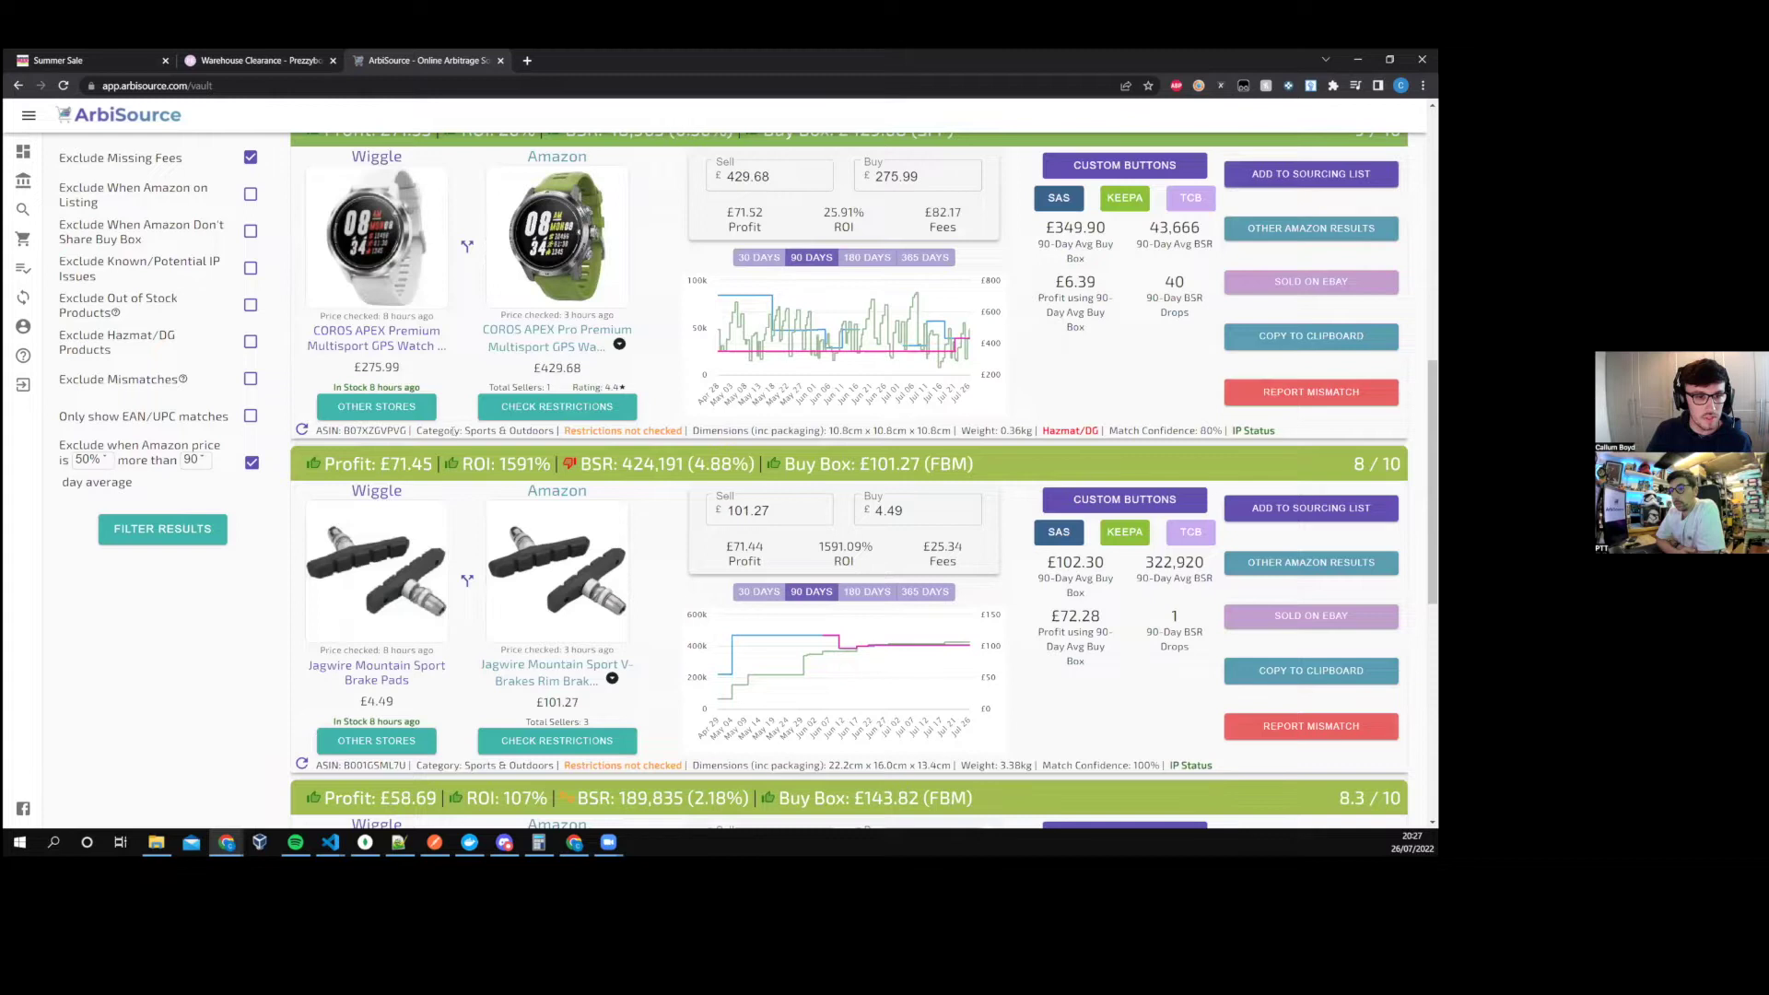
{"action": "scroll", "coordinate": [456, 433], "scroll_direction": "down", "scroll_amount": 11}
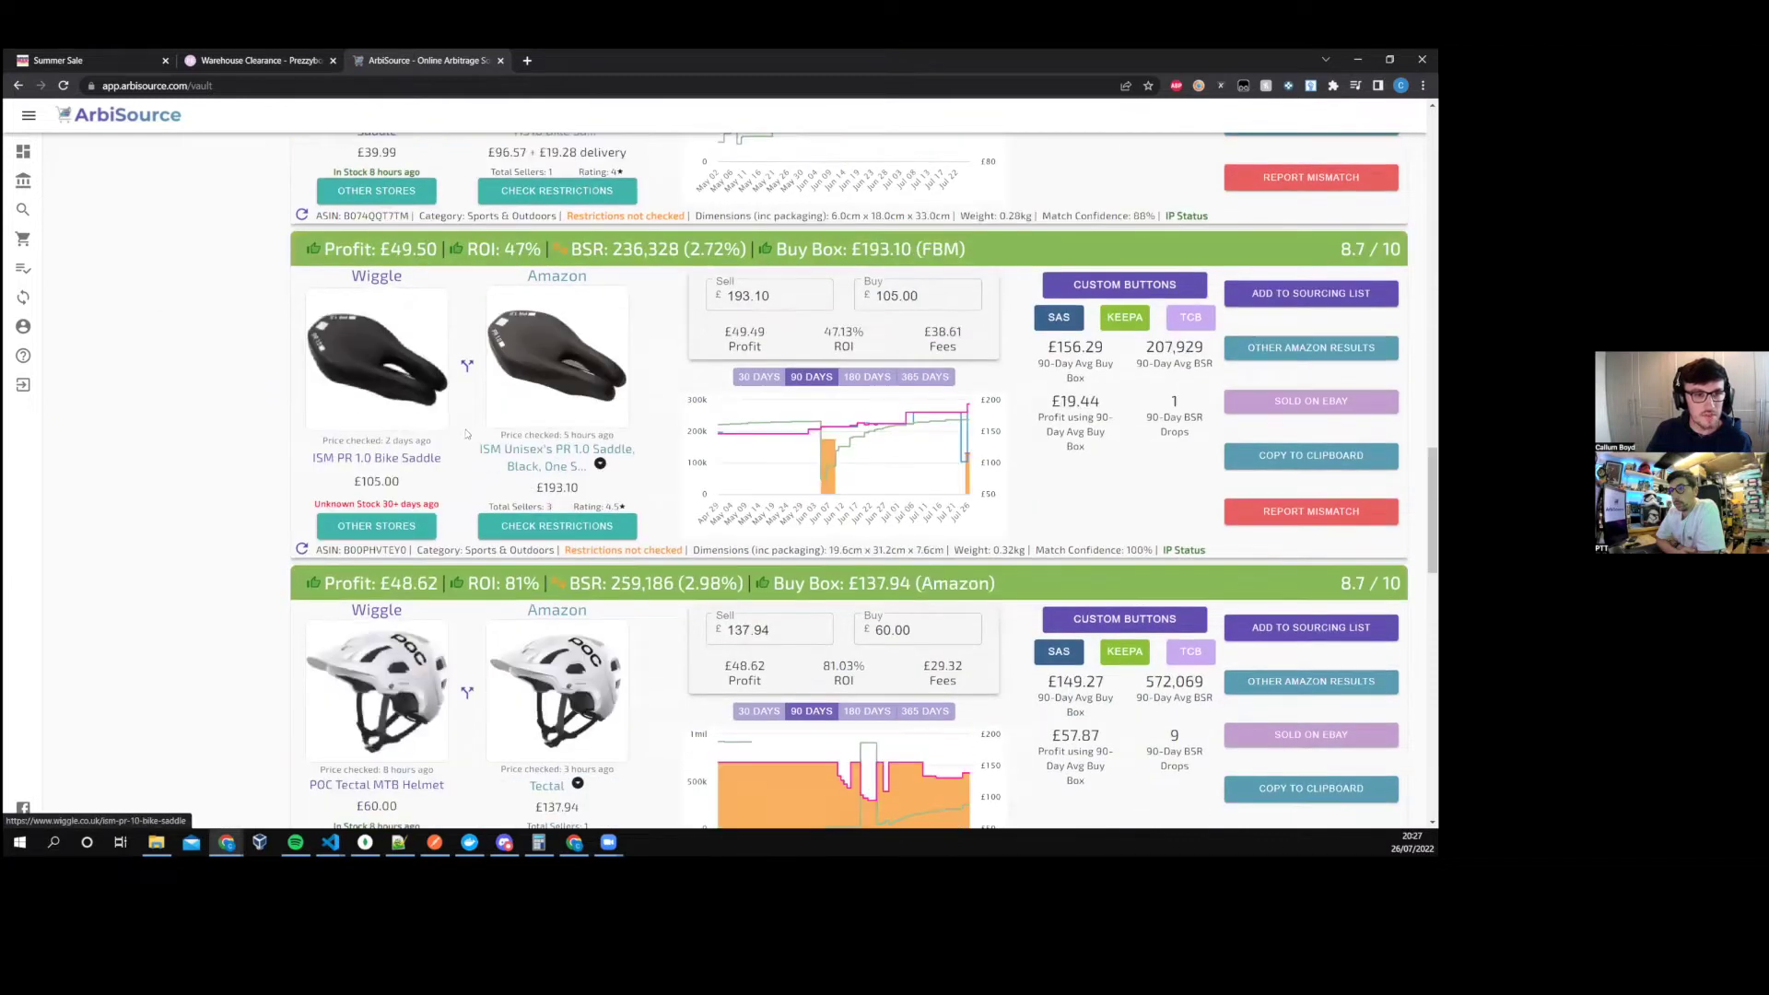
{"action": "scroll", "coordinate": [461, 423], "scroll_direction": "up", "scroll_amount": 12}
{"action": "scroll", "coordinate": [440, 461], "scroll_direction": "up", "scroll_amount": 8}
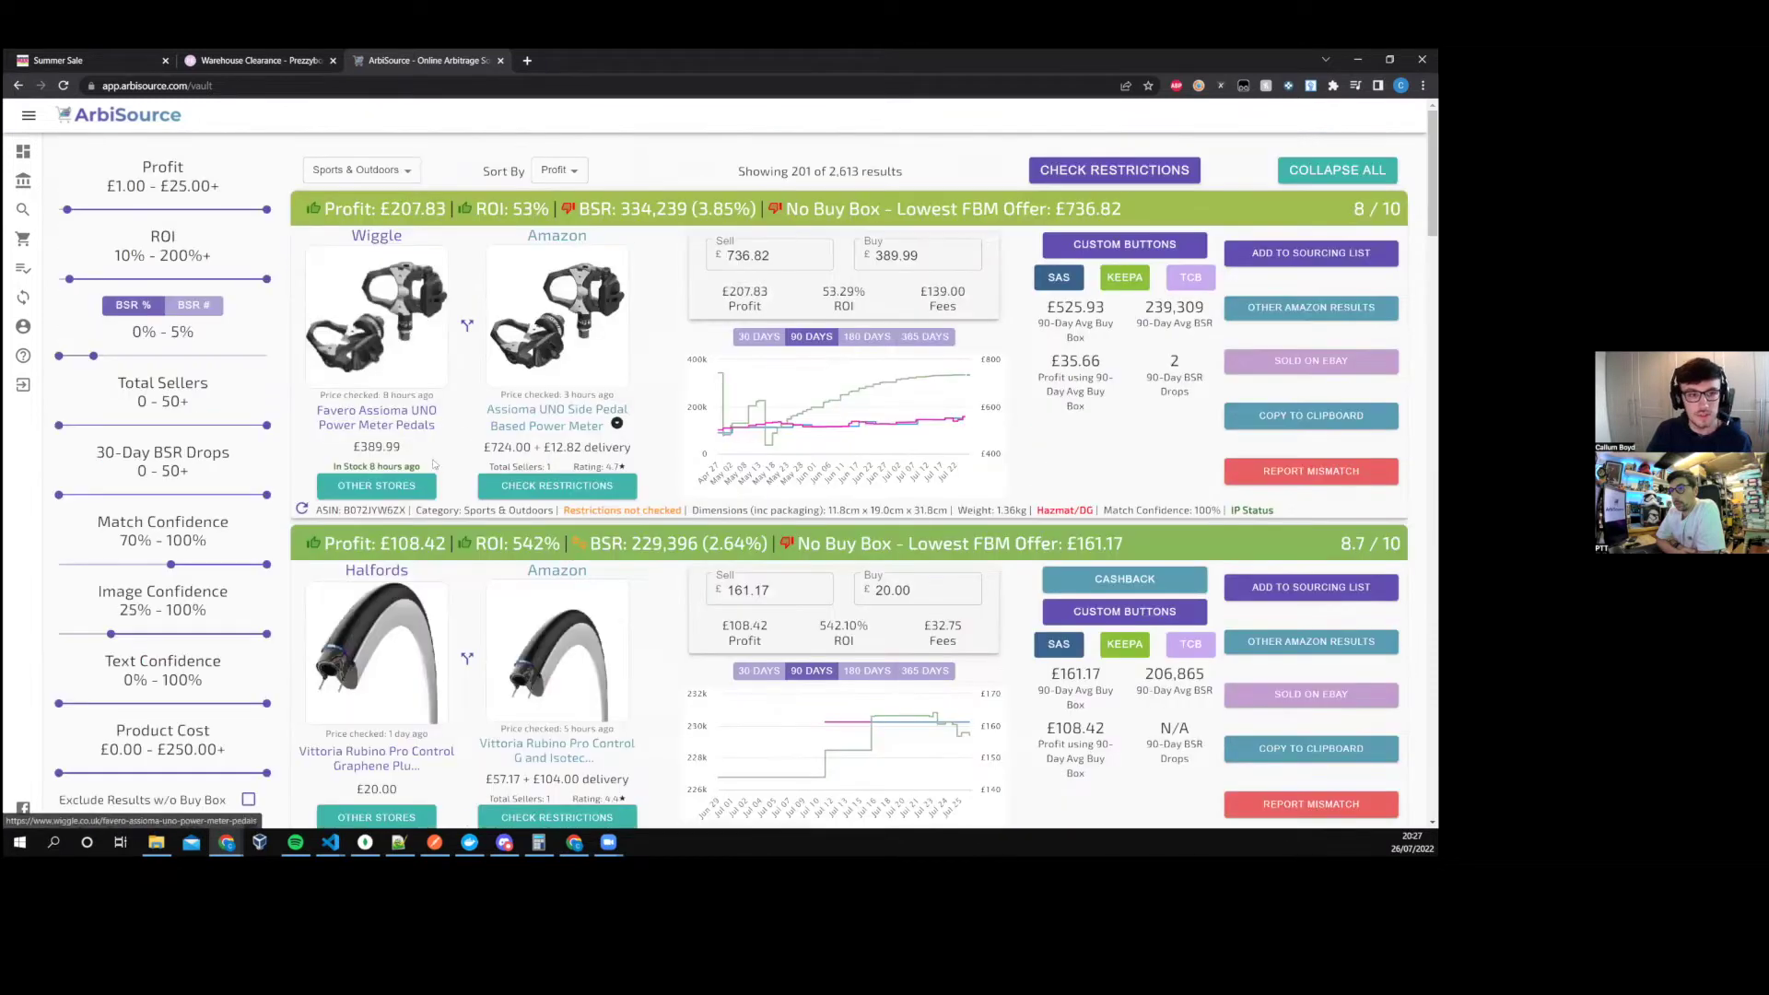
{"action": "left_click_drag", "start_coordinate": [464, 510], "coordinate": [554, 510]}
{"action": "left_click", "coordinate": [554, 510]}
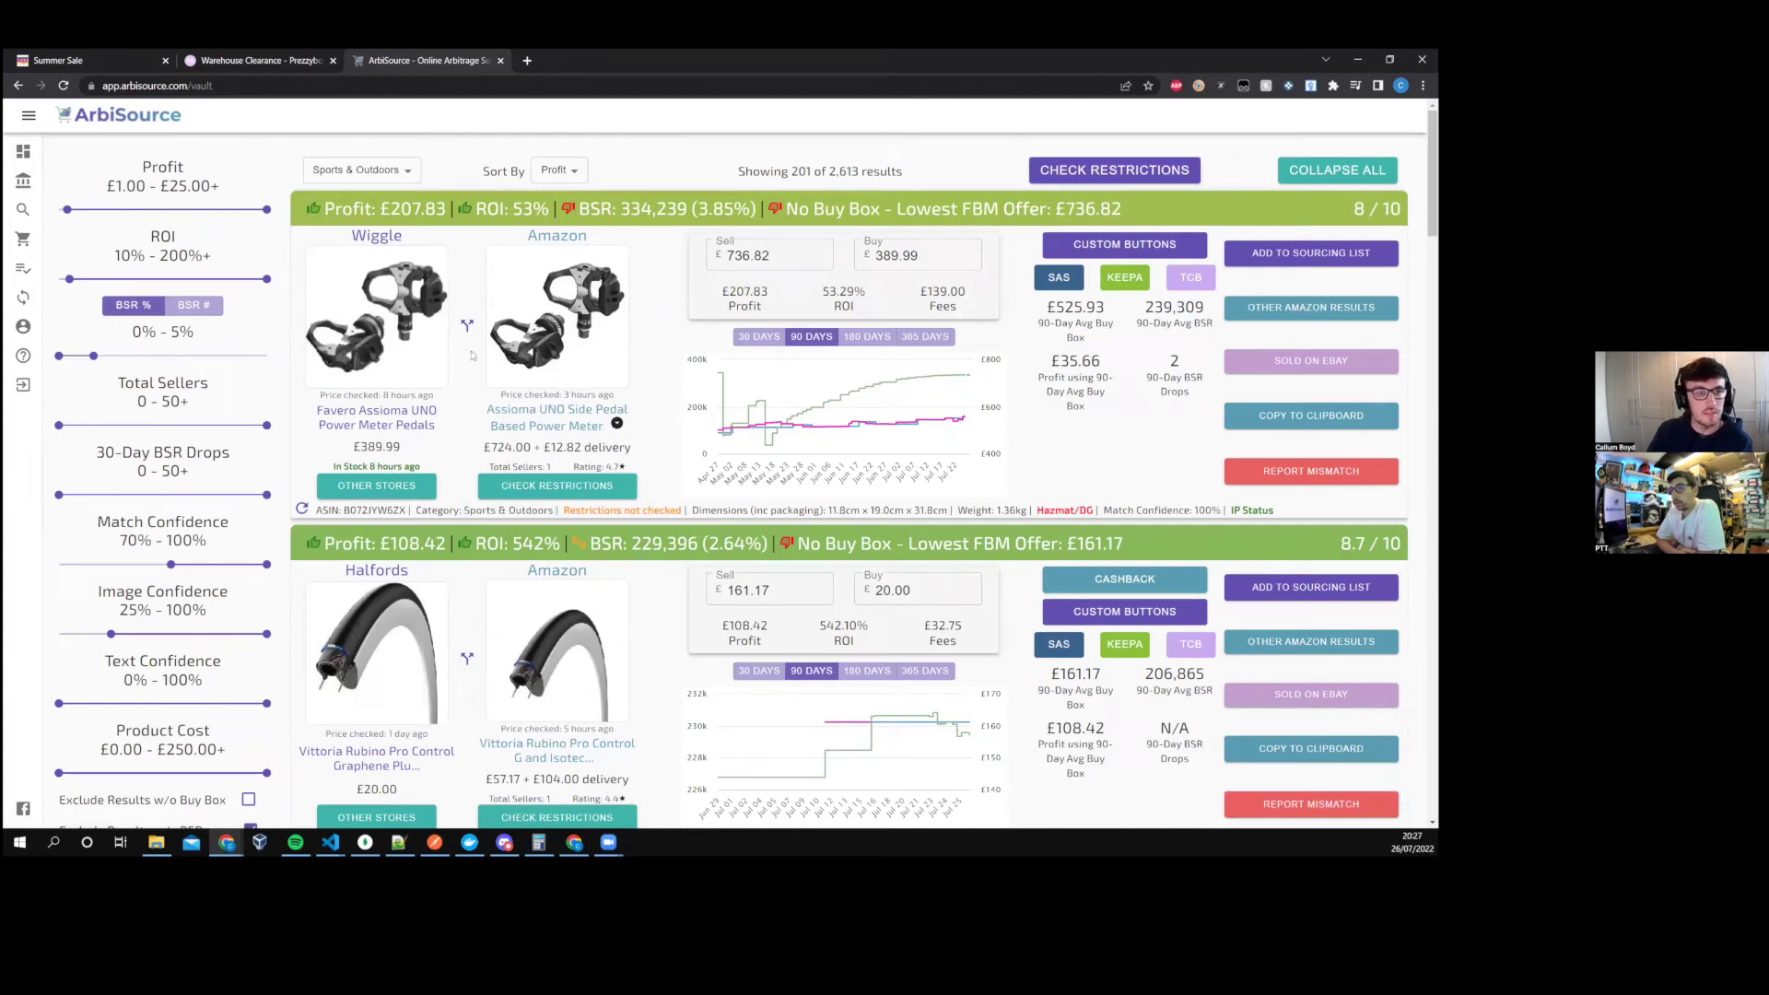
- Set up a category scan for Toys & Games with Amazon Cache set to None
{"action": "left_click", "coordinate": [23, 209]}
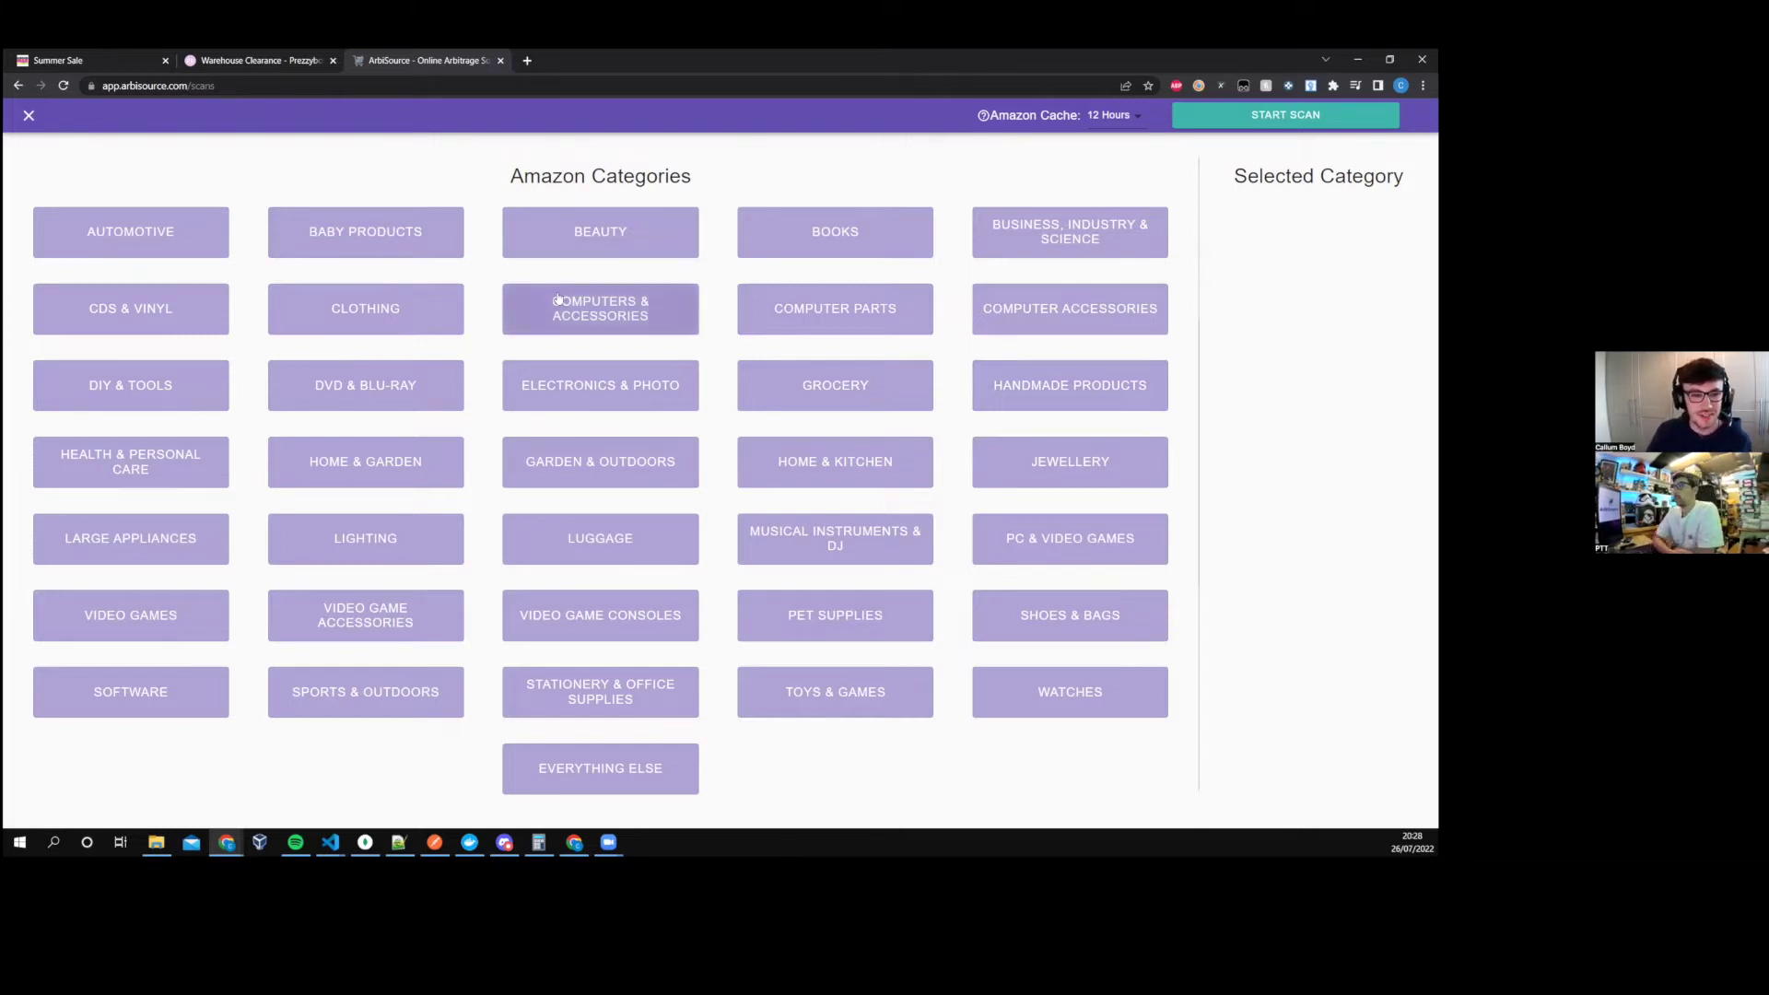
{"action": "left_click", "coordinate": [820, 692]}
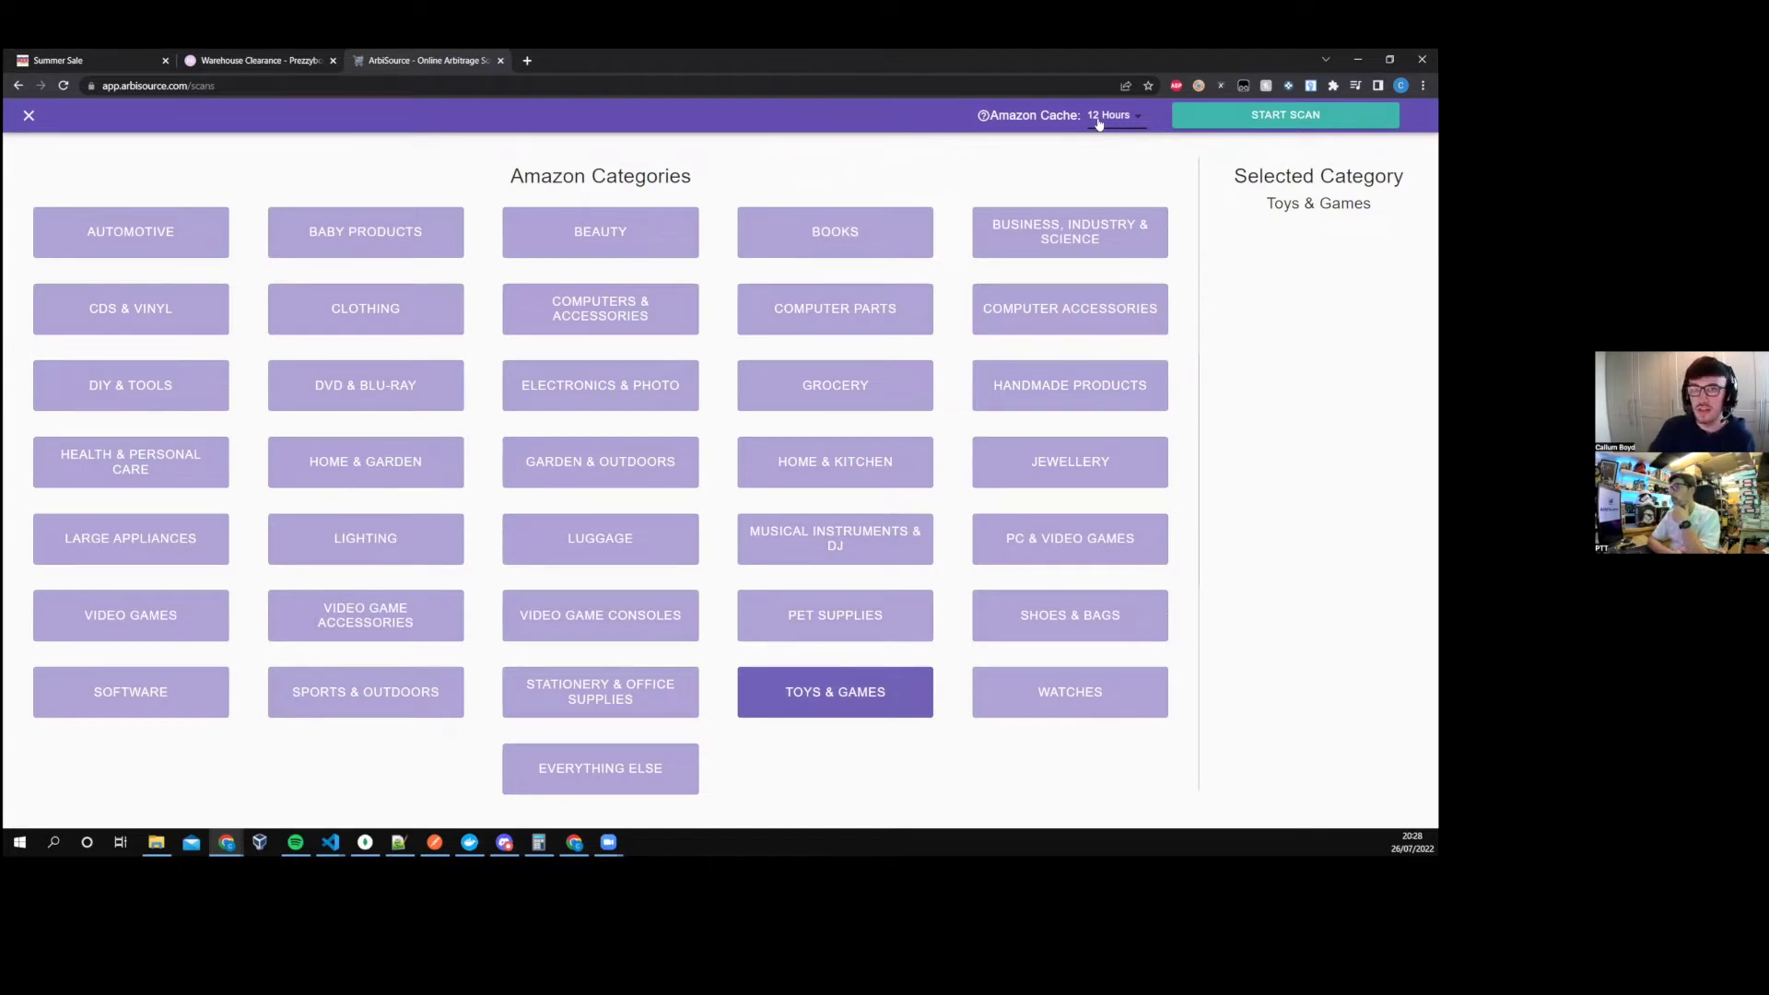
{"action": "left_click", "coordinate": [1098, 123]}
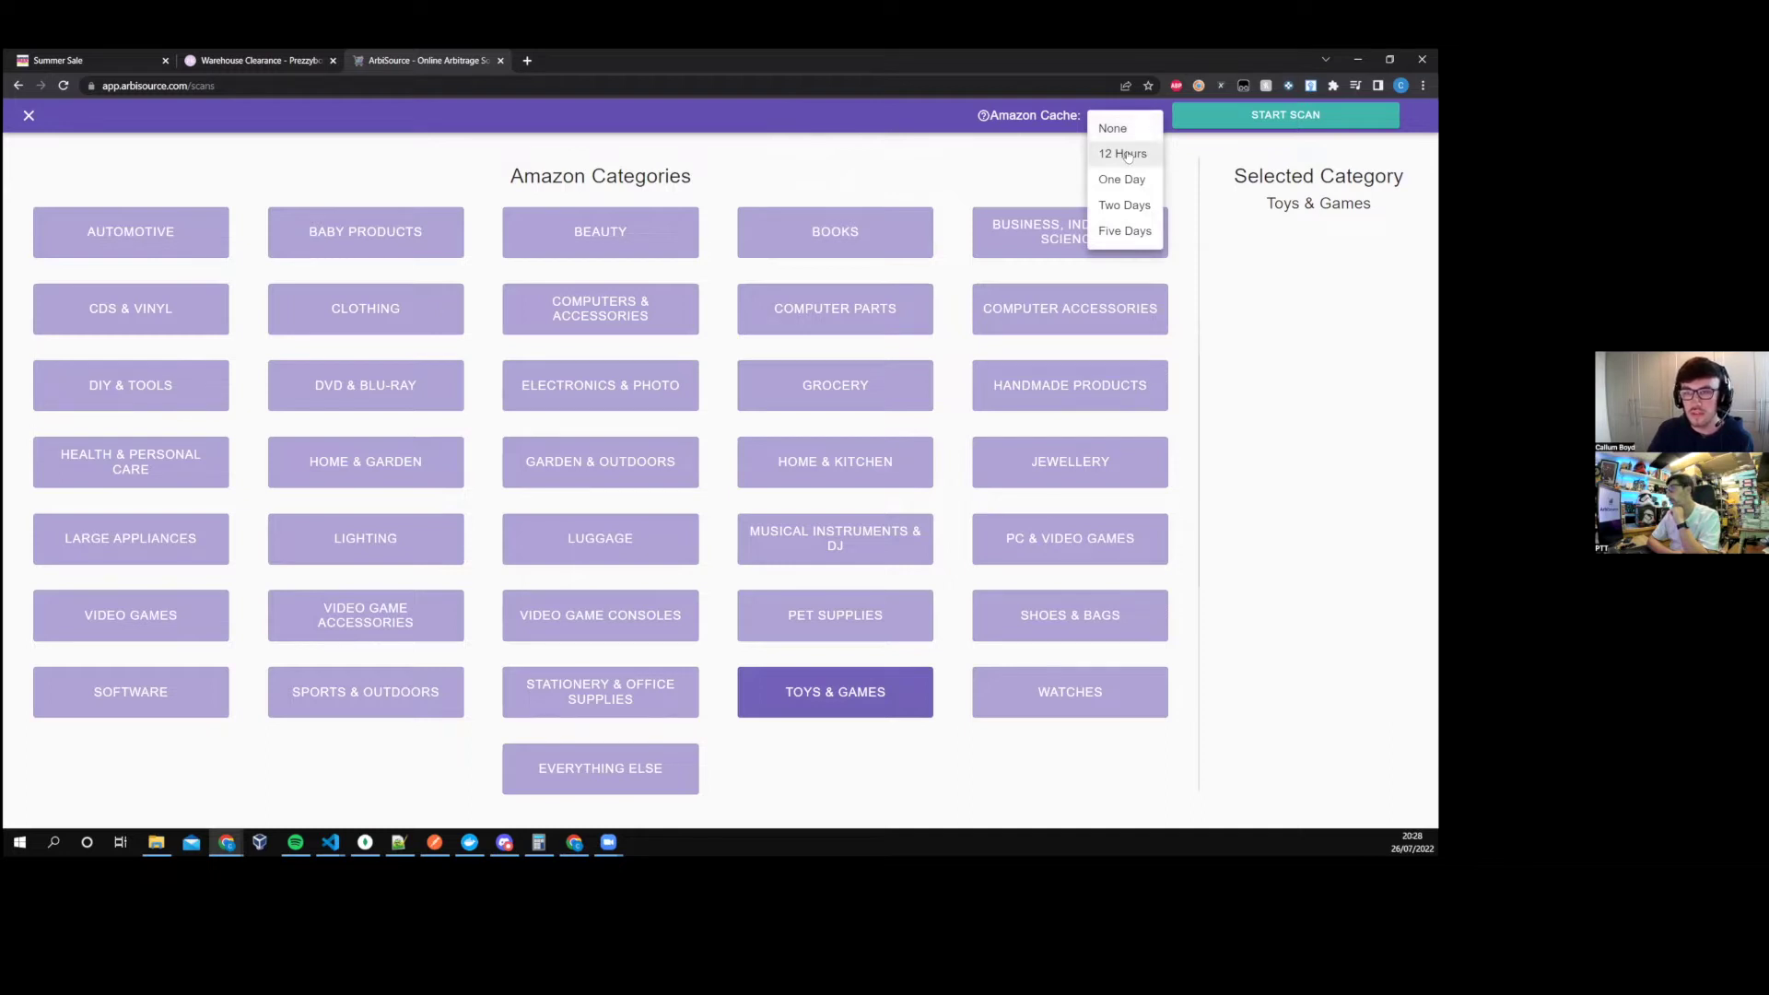
{"action": "left_click", "coordinate": [1113, 129]}
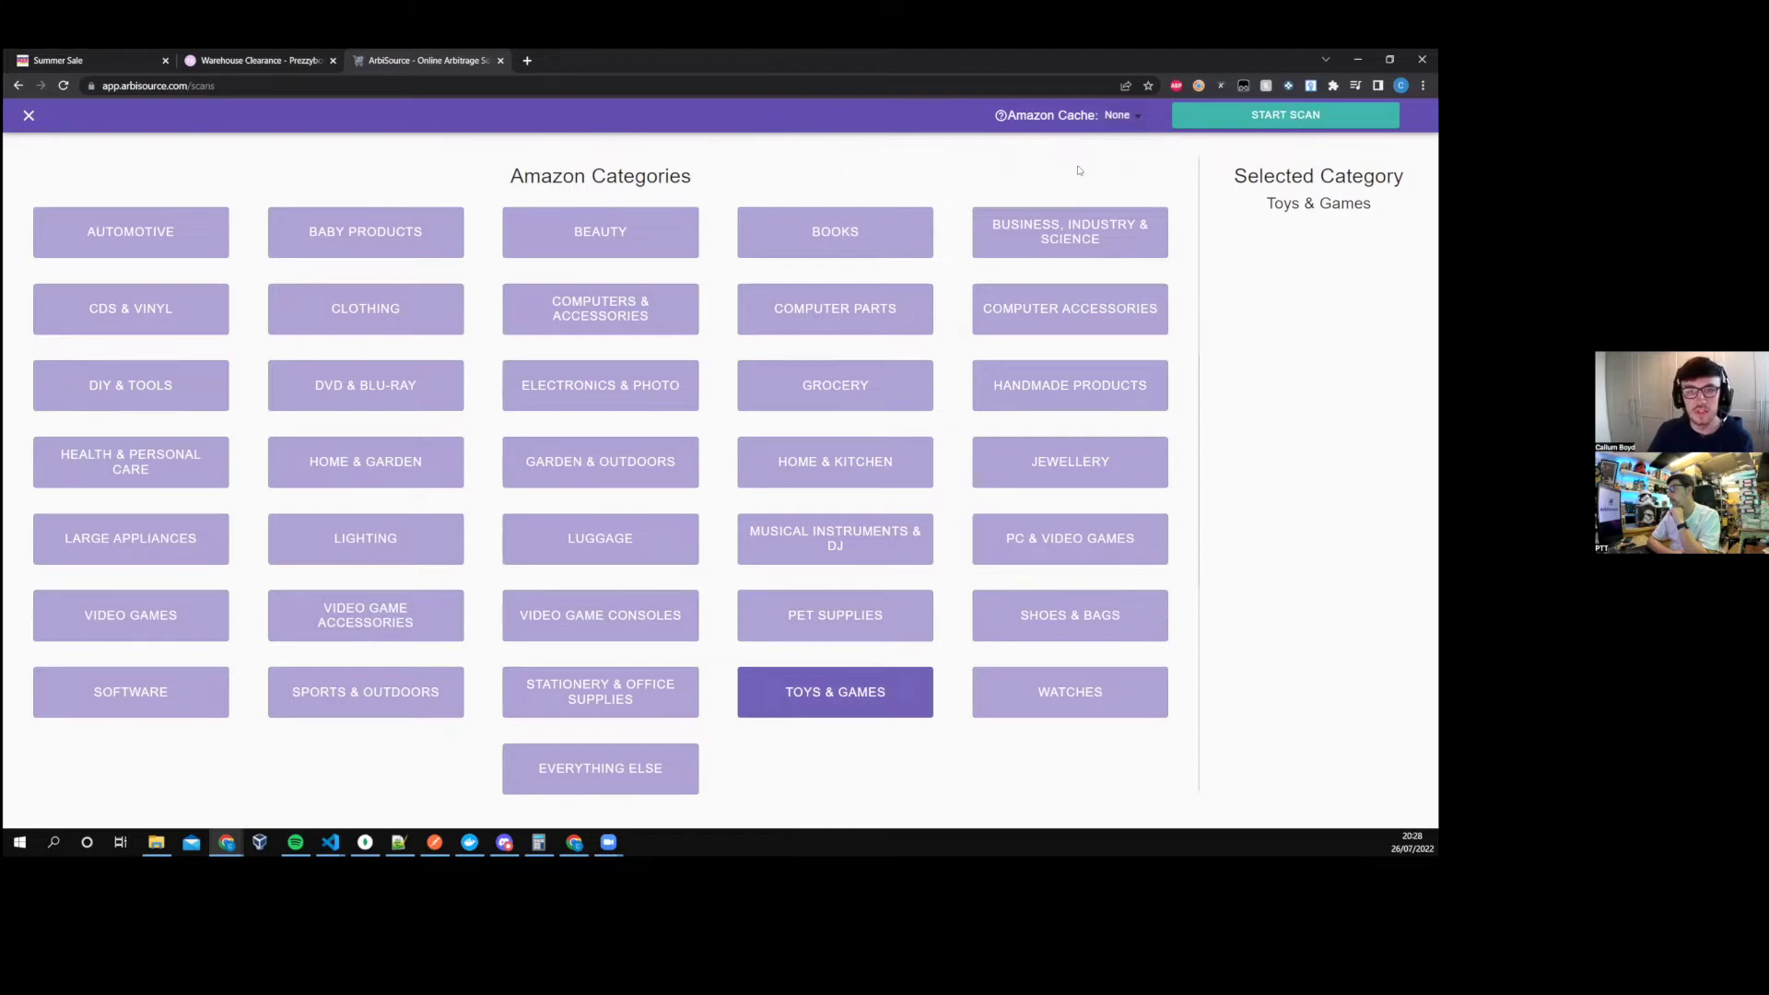
{"action": "left_click", "coordinate": [1126, 118]}
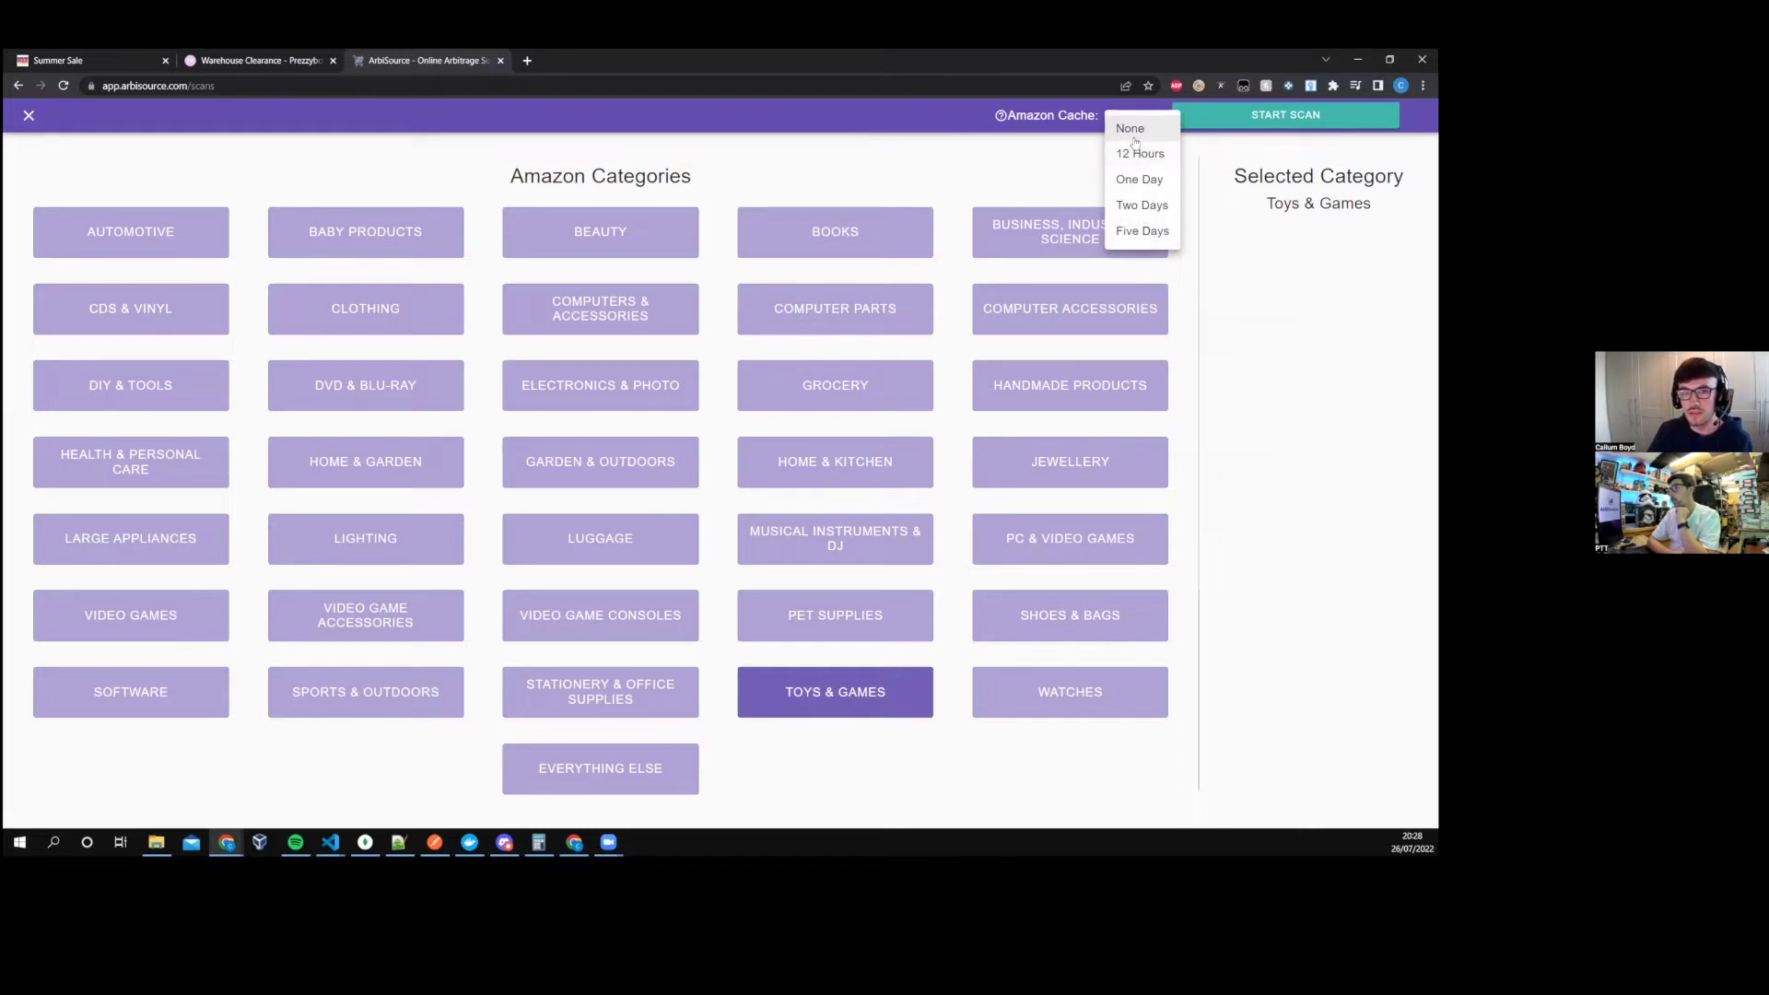
{"action": "left_click", "coordinate": [1133, 130]}
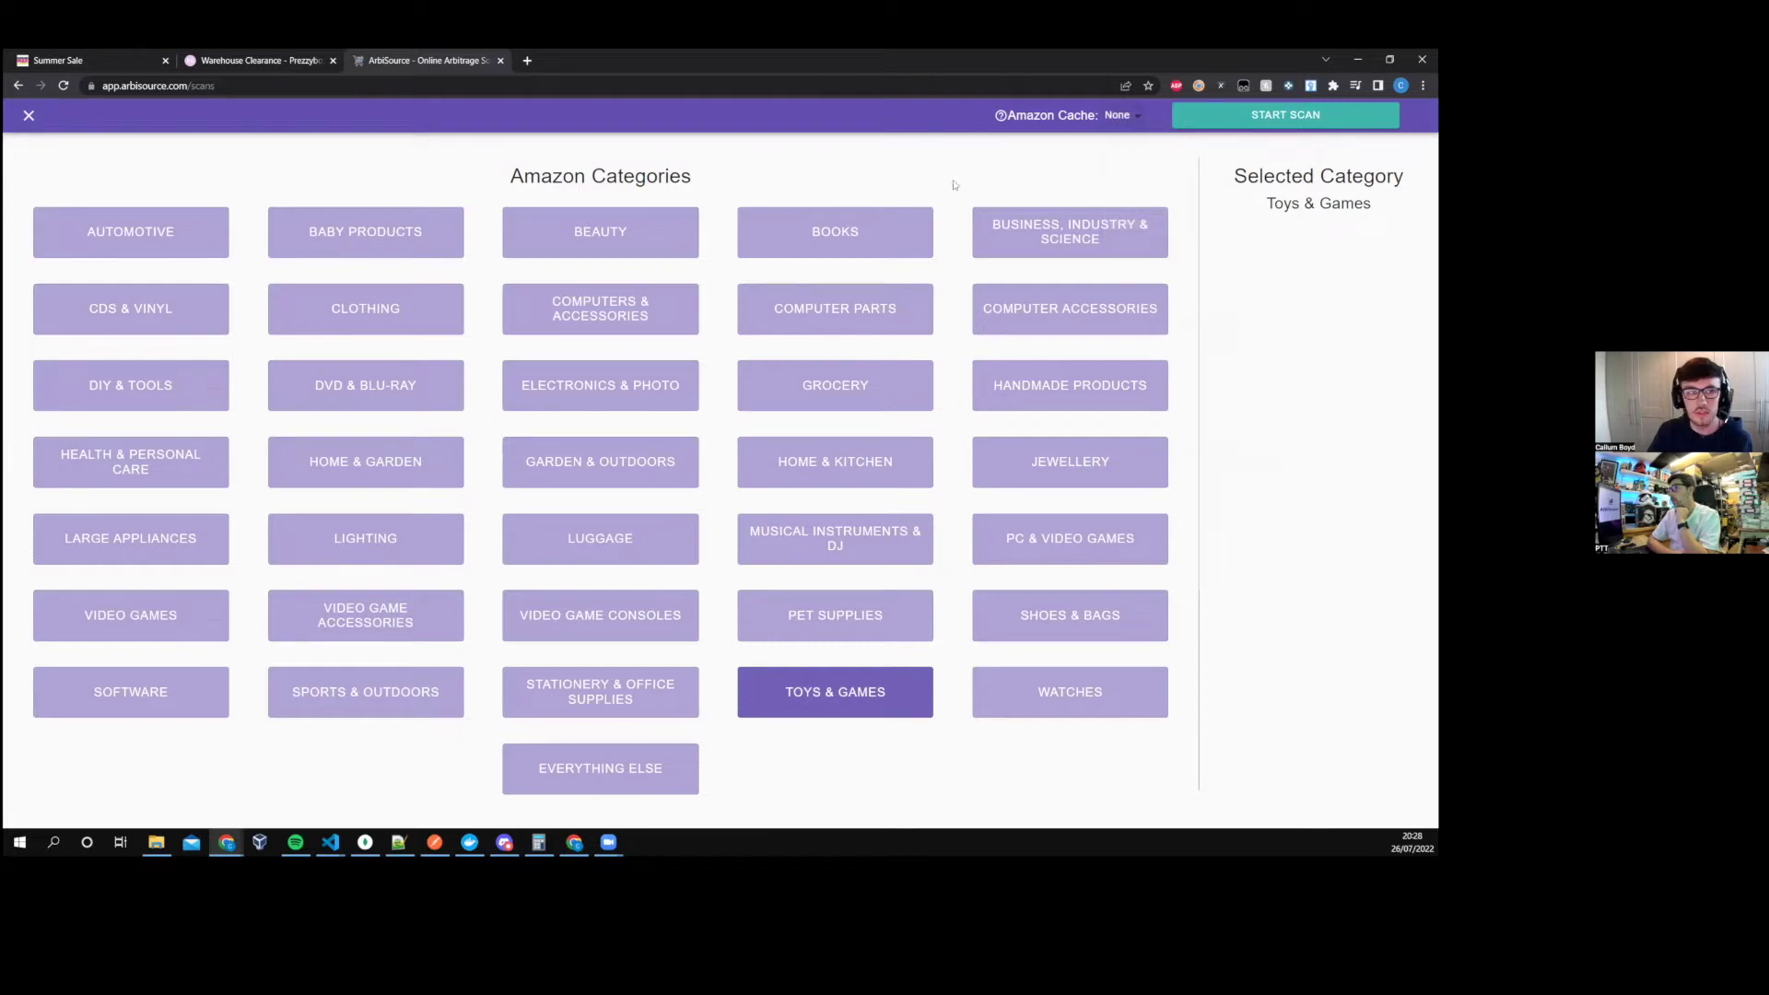
- Close the scan setup and review the Toys & Games scan: 81,339 ASINs, 7,139 profitable
{"action": "left_click", "coordinate": [30, 117]}
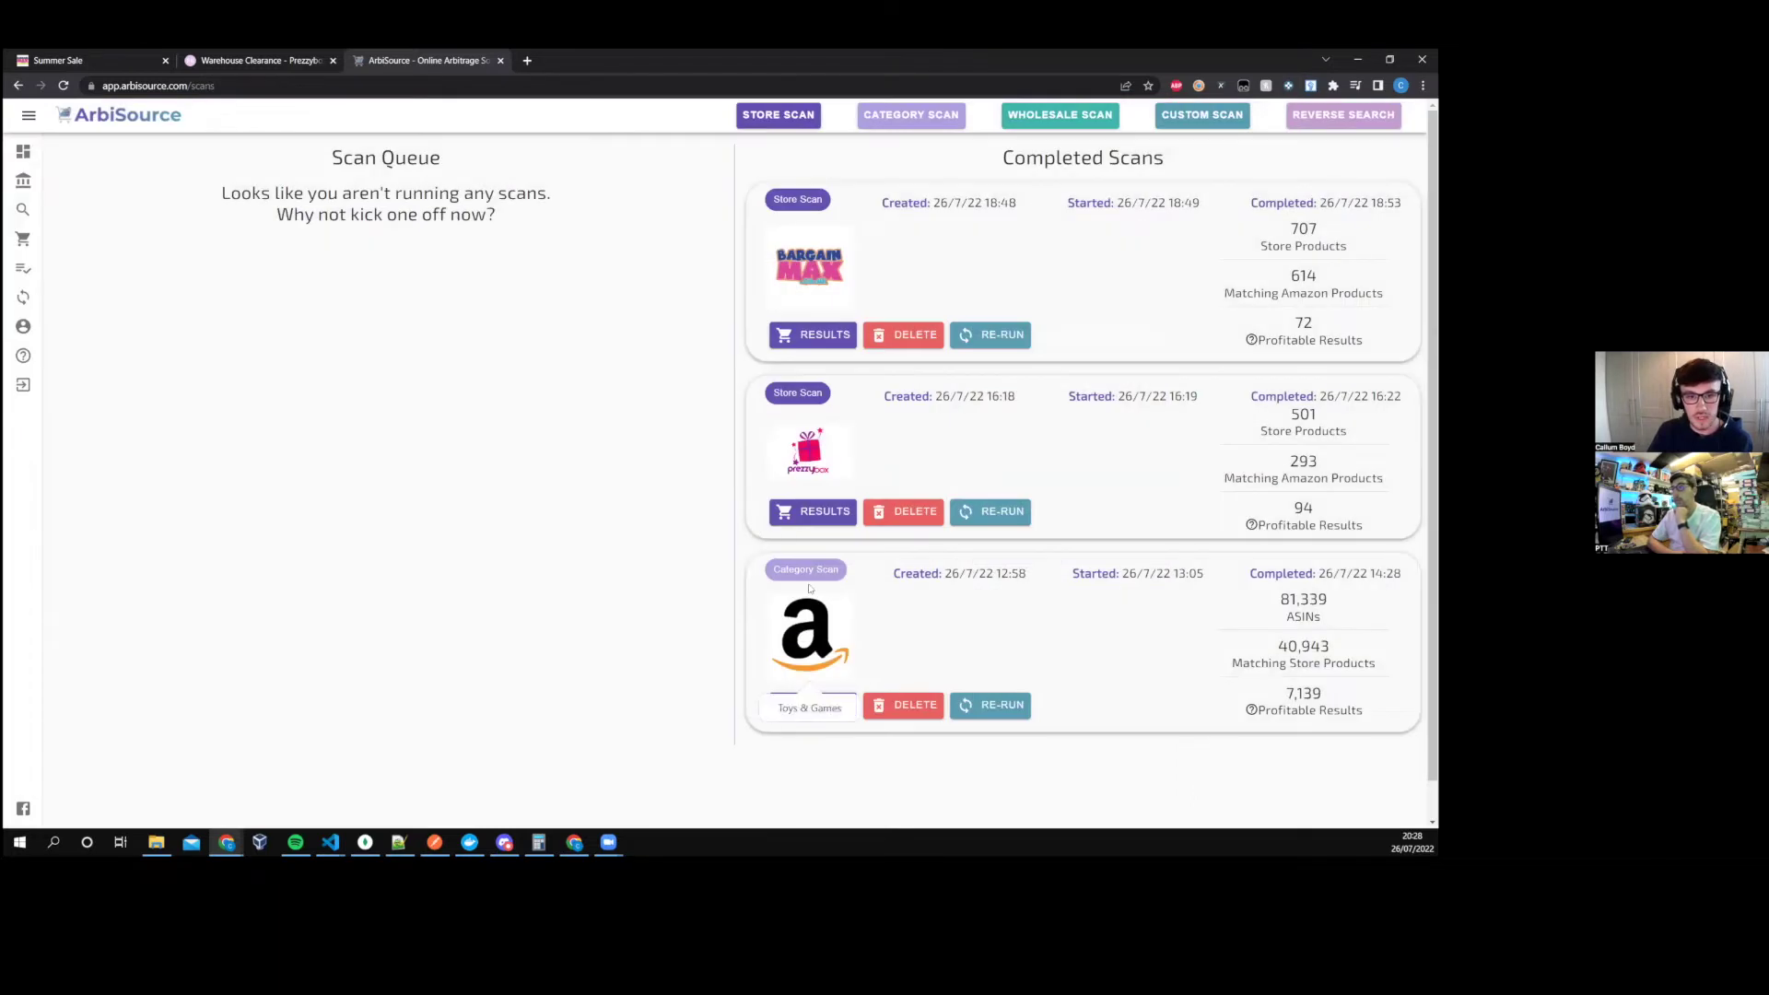
{"action": "double_click", "coordinate": [1281, 600]}
{"action": "left_click", "coordinate": [1281, 600]}
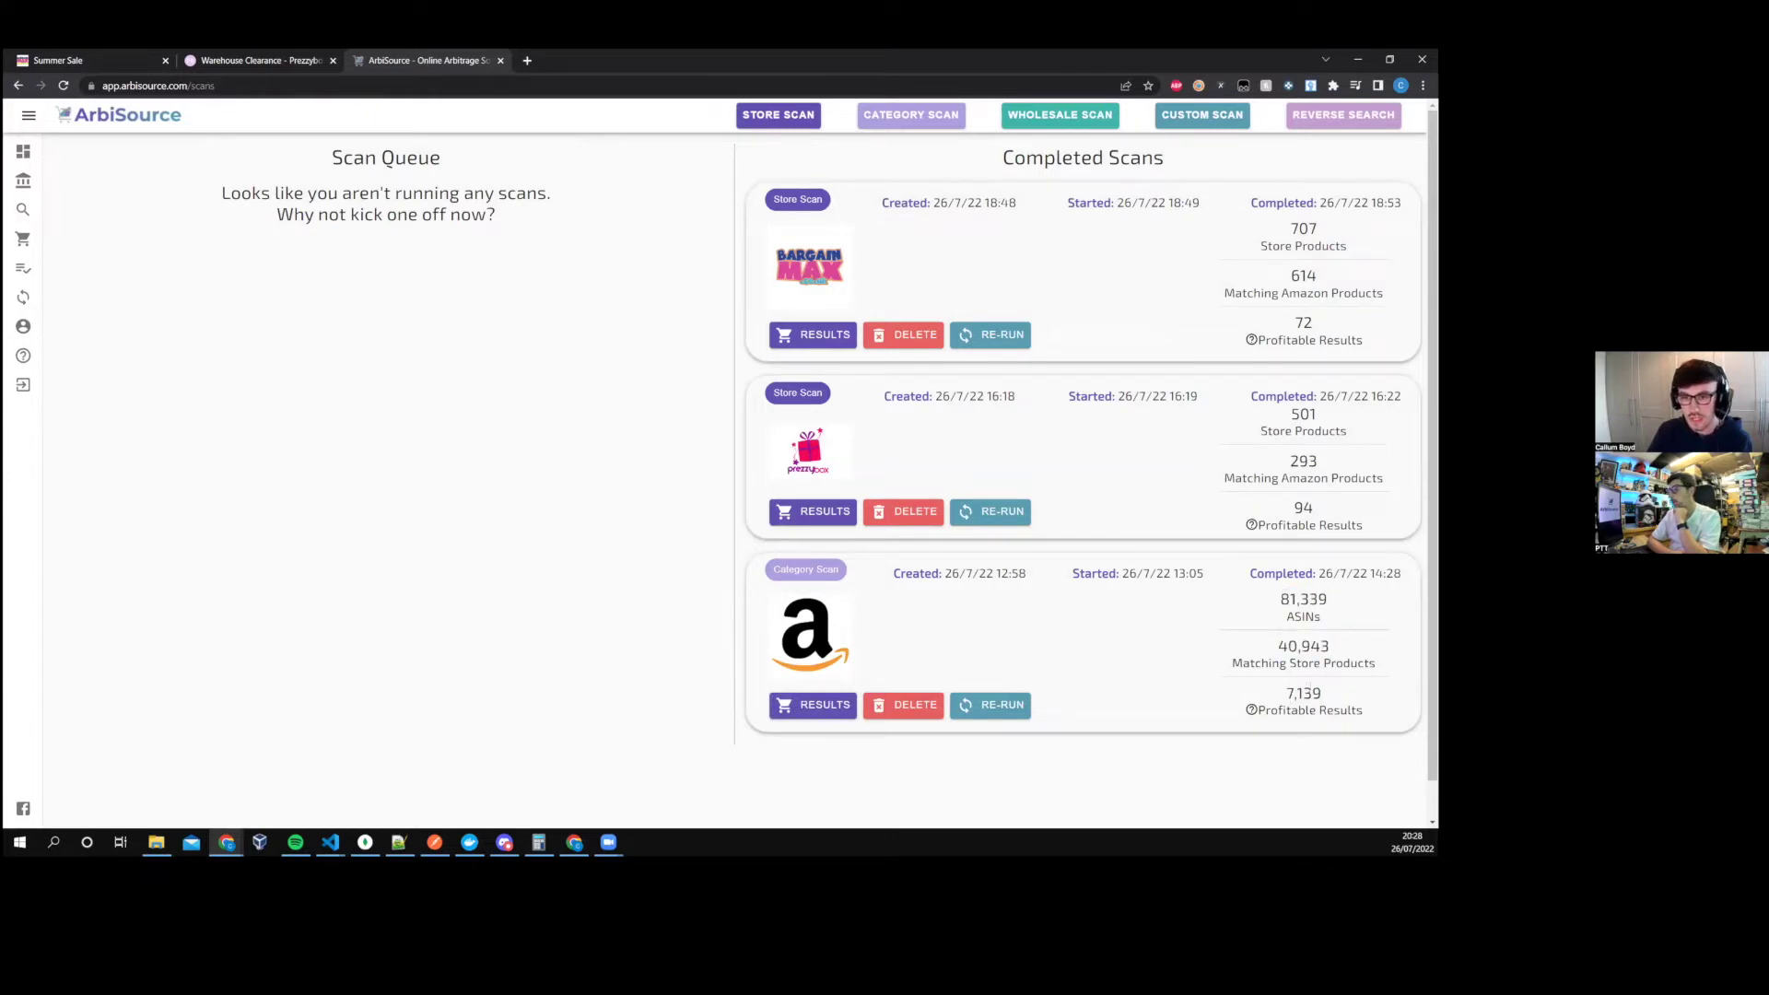
{"action": "double_click", "coordinate": [1300, 693]}
{"action": "left_click", "coordinate": [1301, 693]}
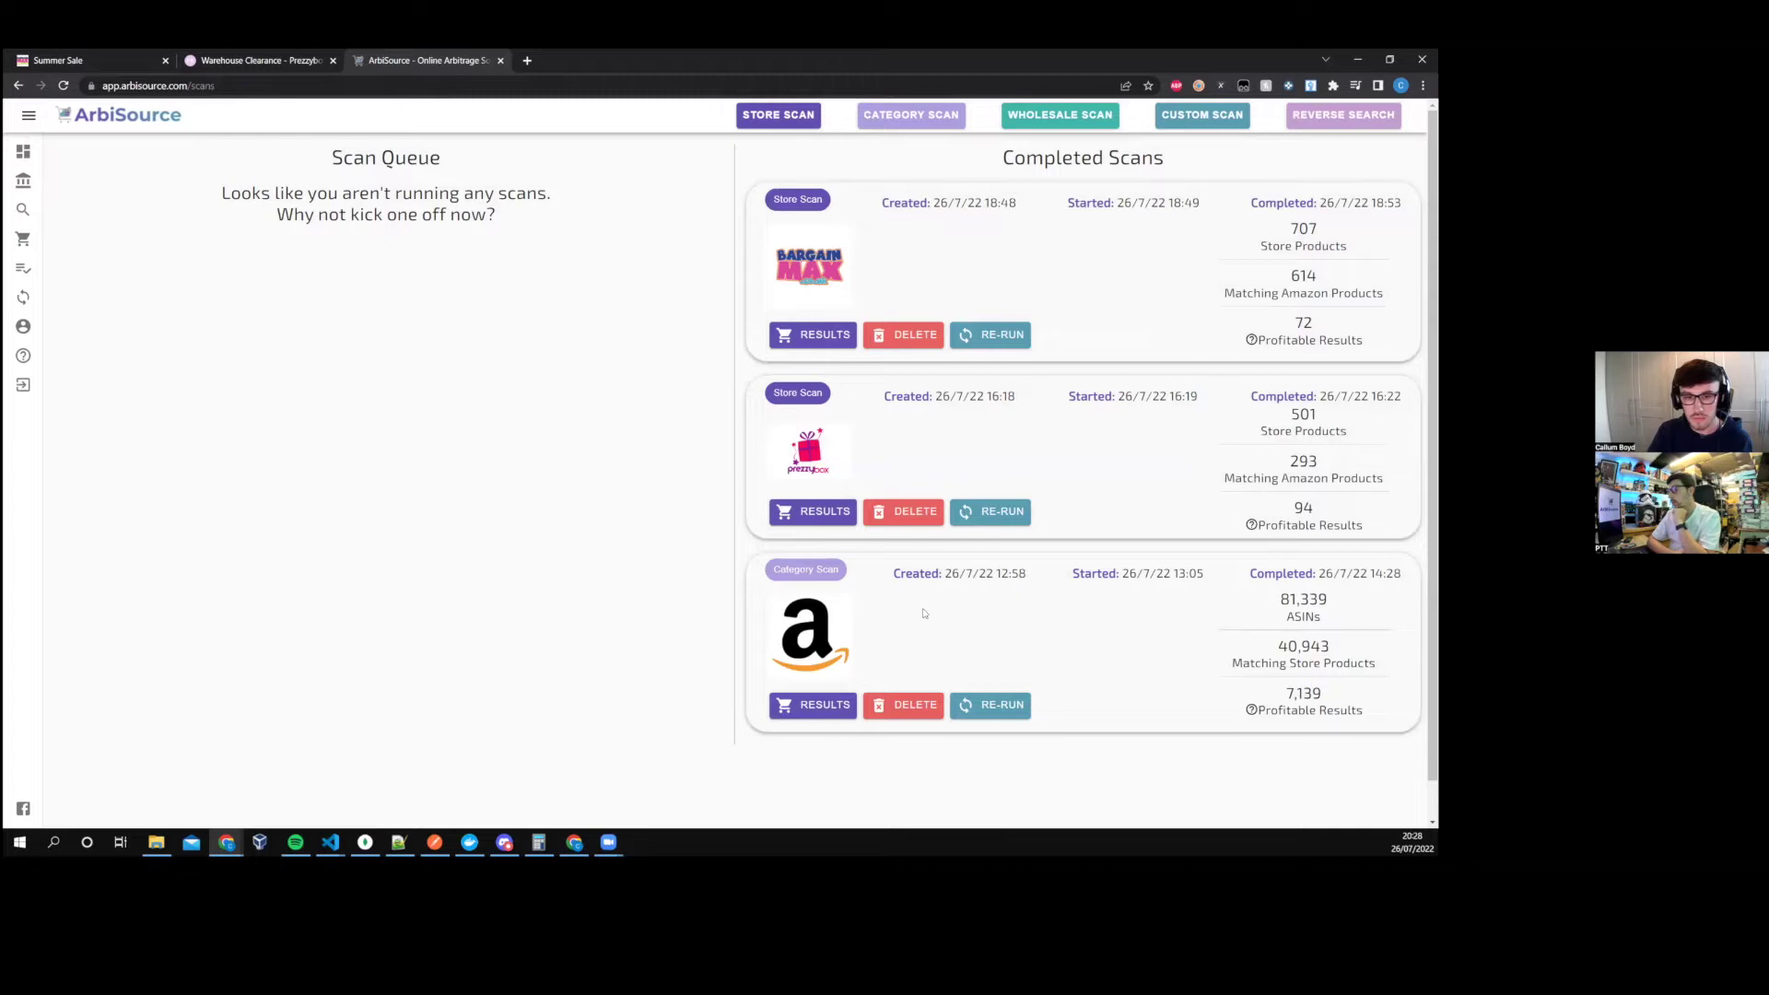
{"action": "left_click", "coordinate": [822, 705]}
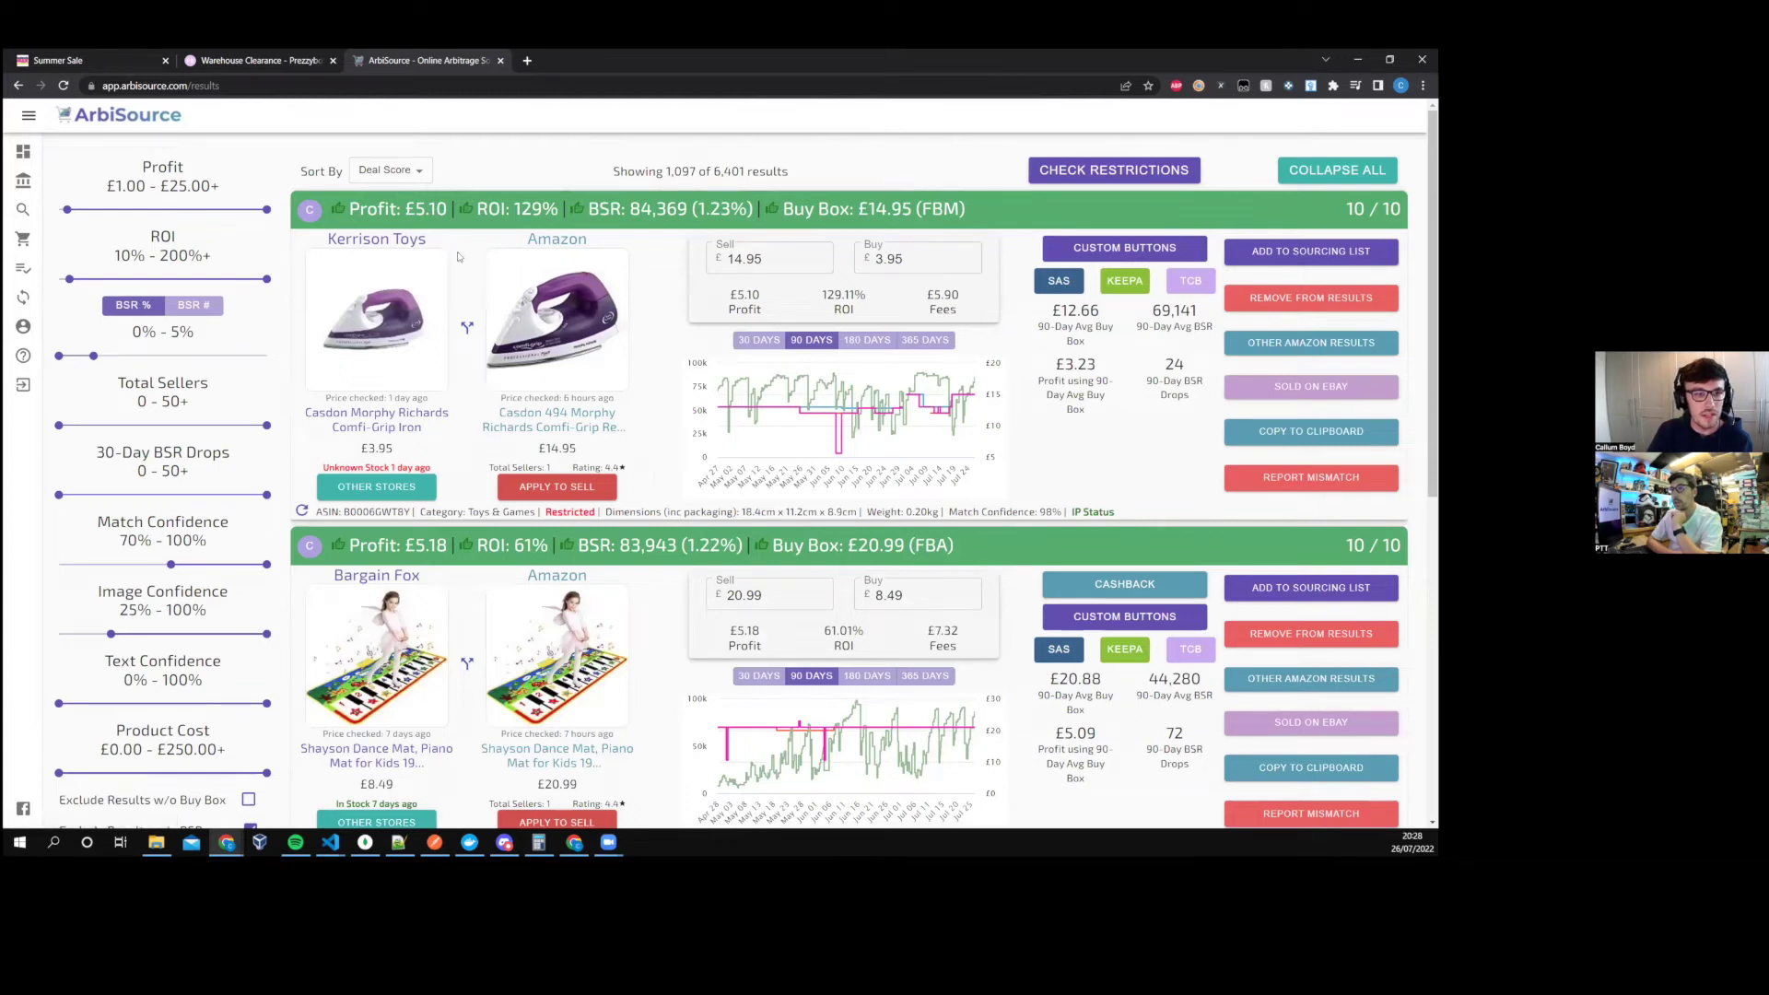
{"action": "left_click_drag", "start_coordinate": [449, 241], "coordinate": [328, 239]}
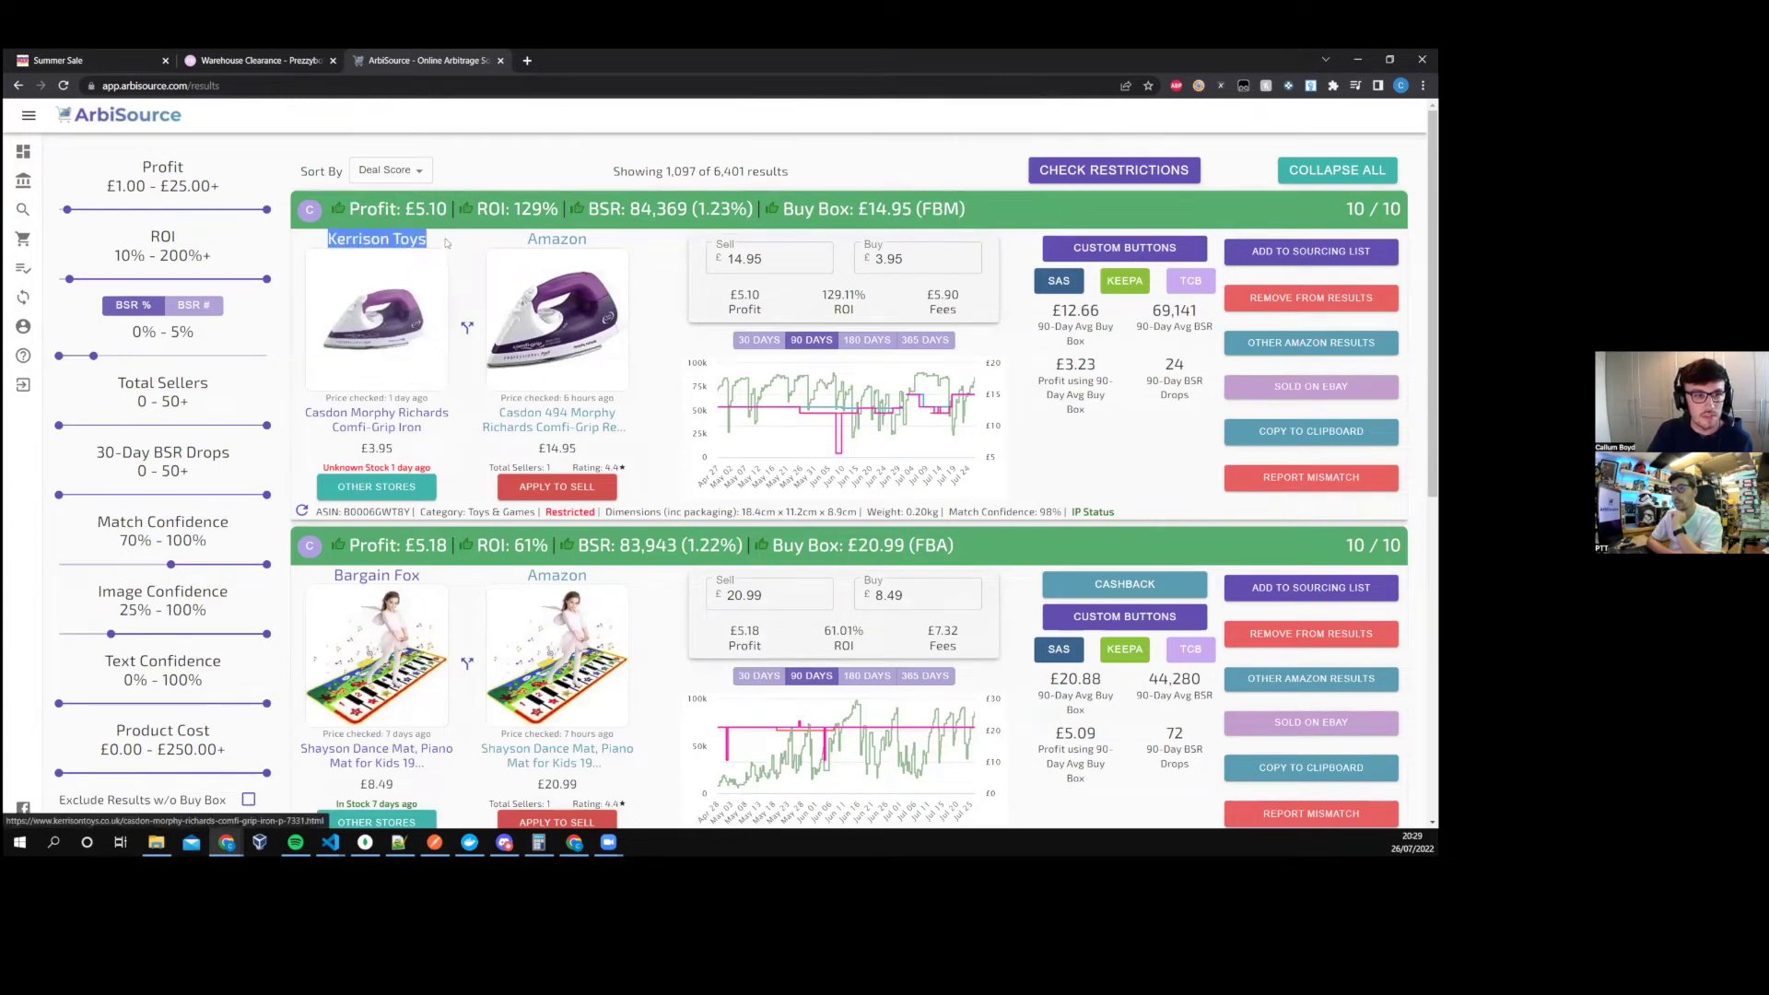
{"action": "scroll", "coordinate": [451, 433], "scroll_direction": "down", "scroll_amount": 2}
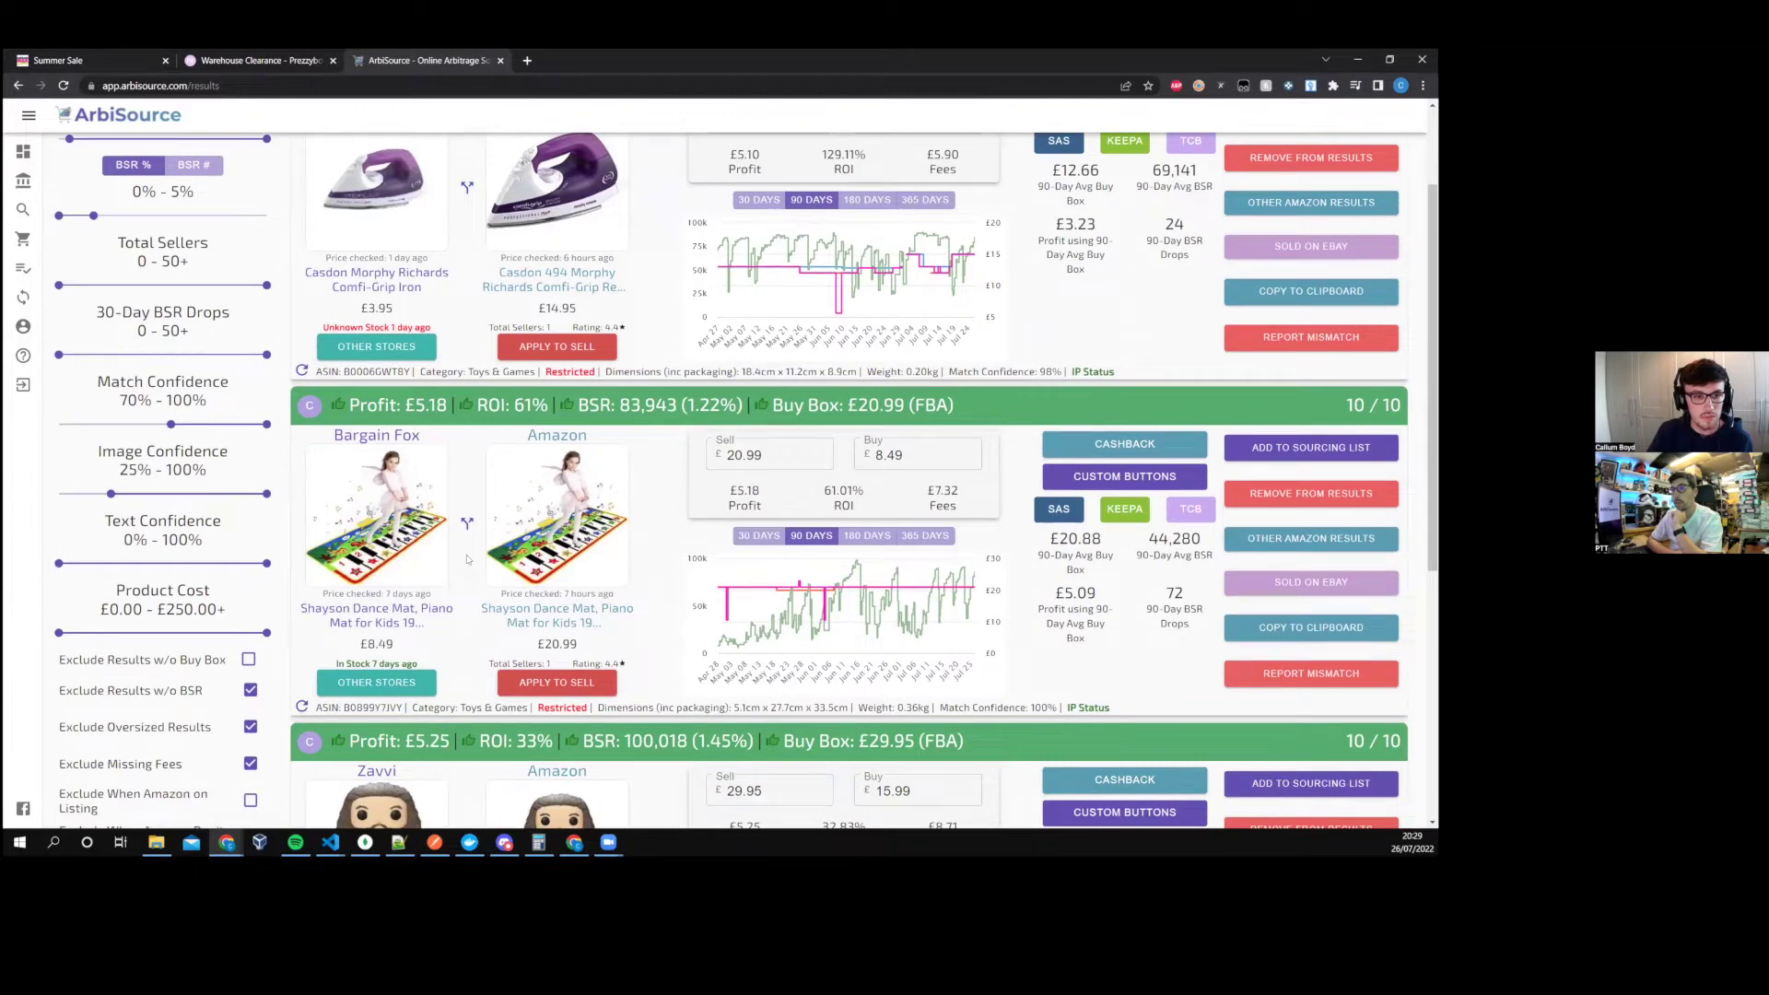
{"action": "scroll", "coordinate": [478, 430], "scroll_direction": "up", "scroll_amount": 2}
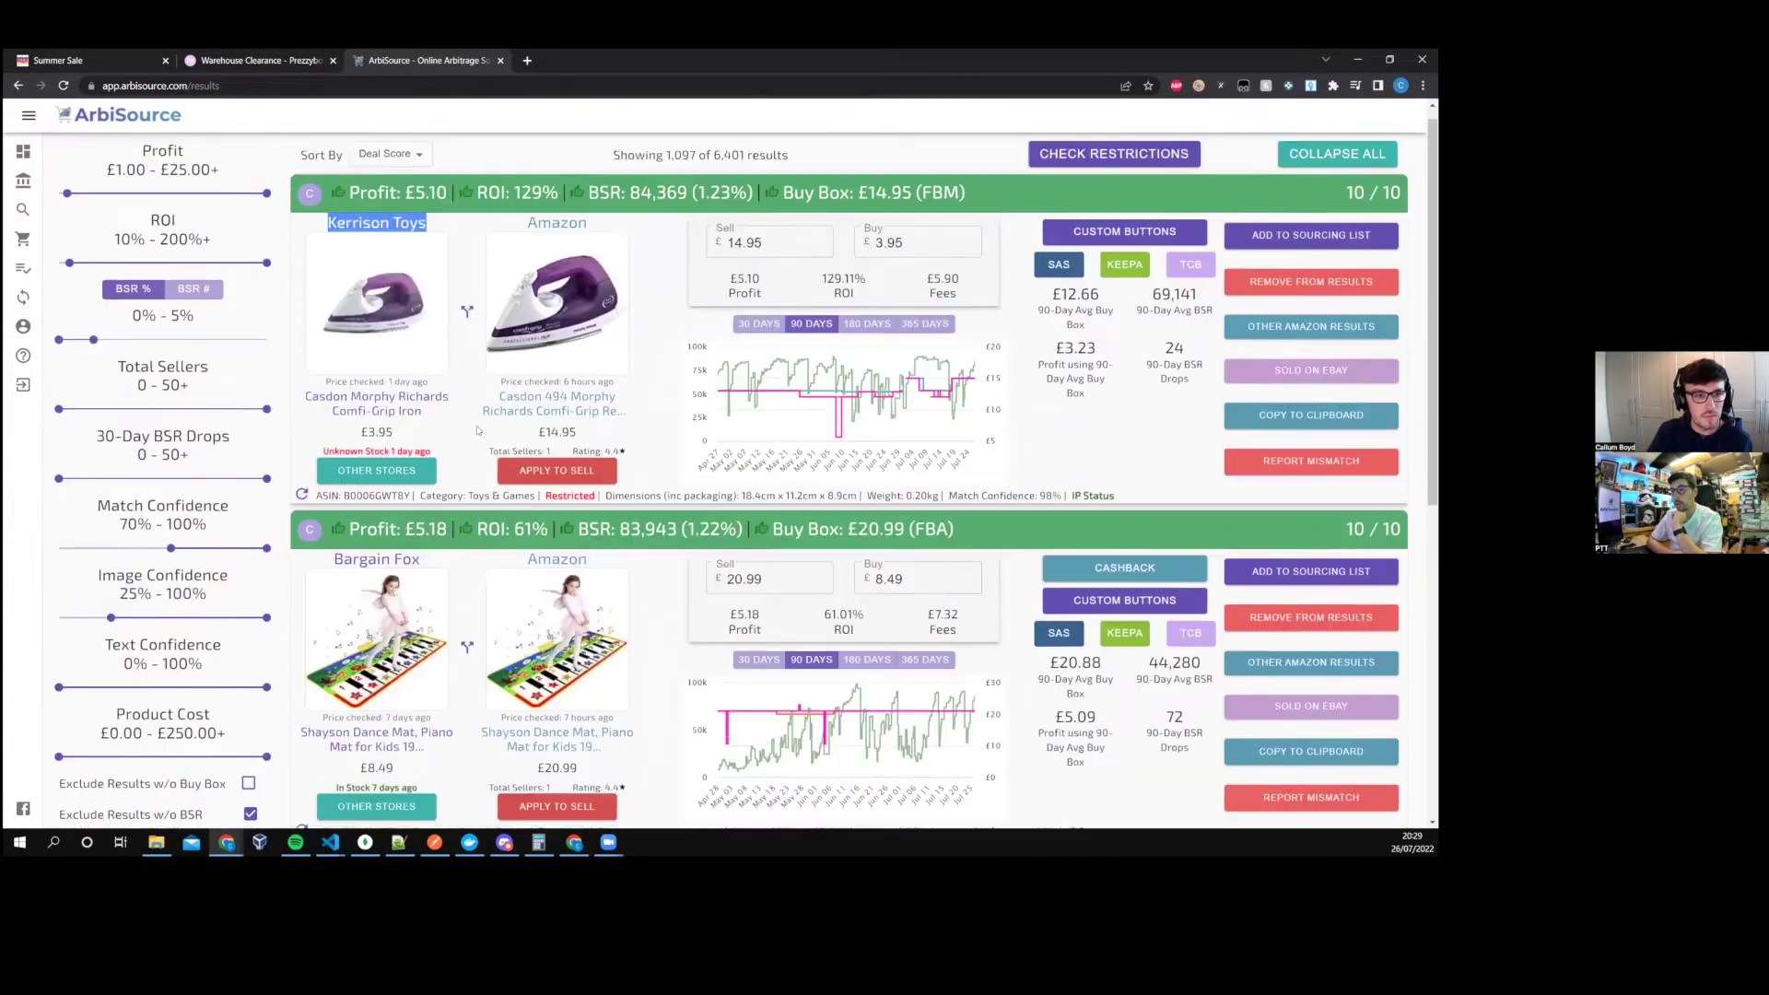
{"action": "left_click", "coordinate": [478, 430]}
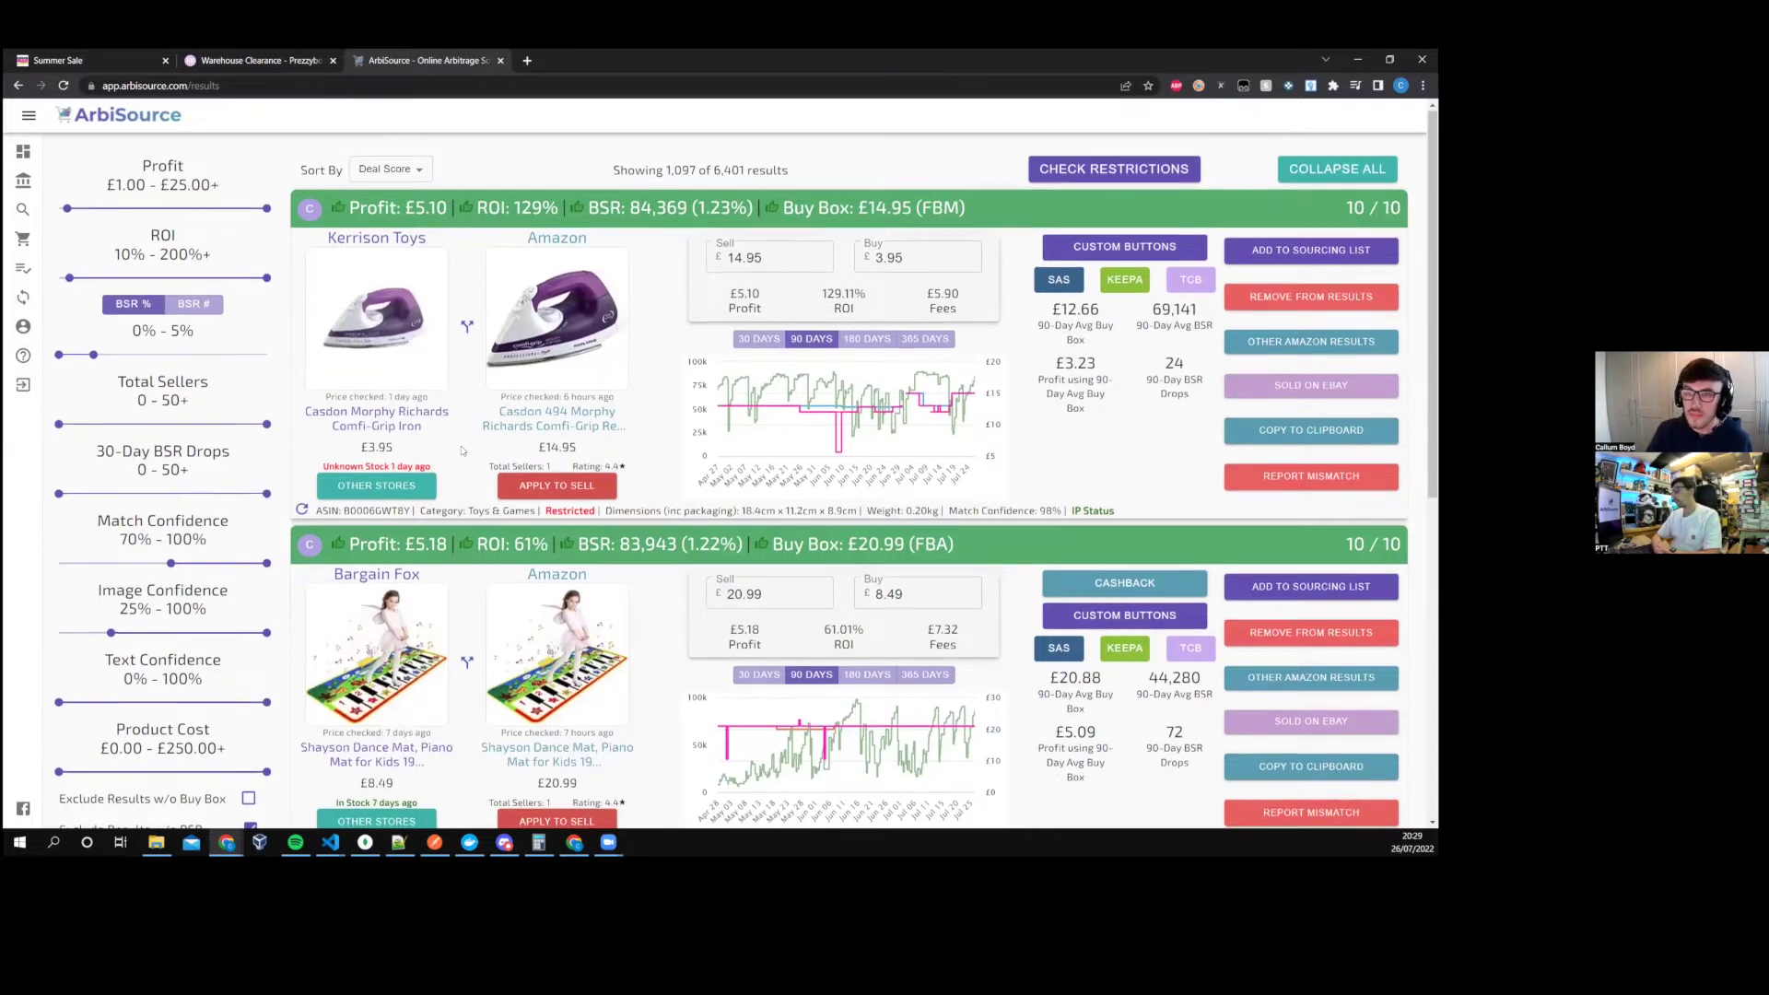
{"action": "scroll", "coordinate": [462, 450], "scroll_direction": "down", "scroll_amount": 3}
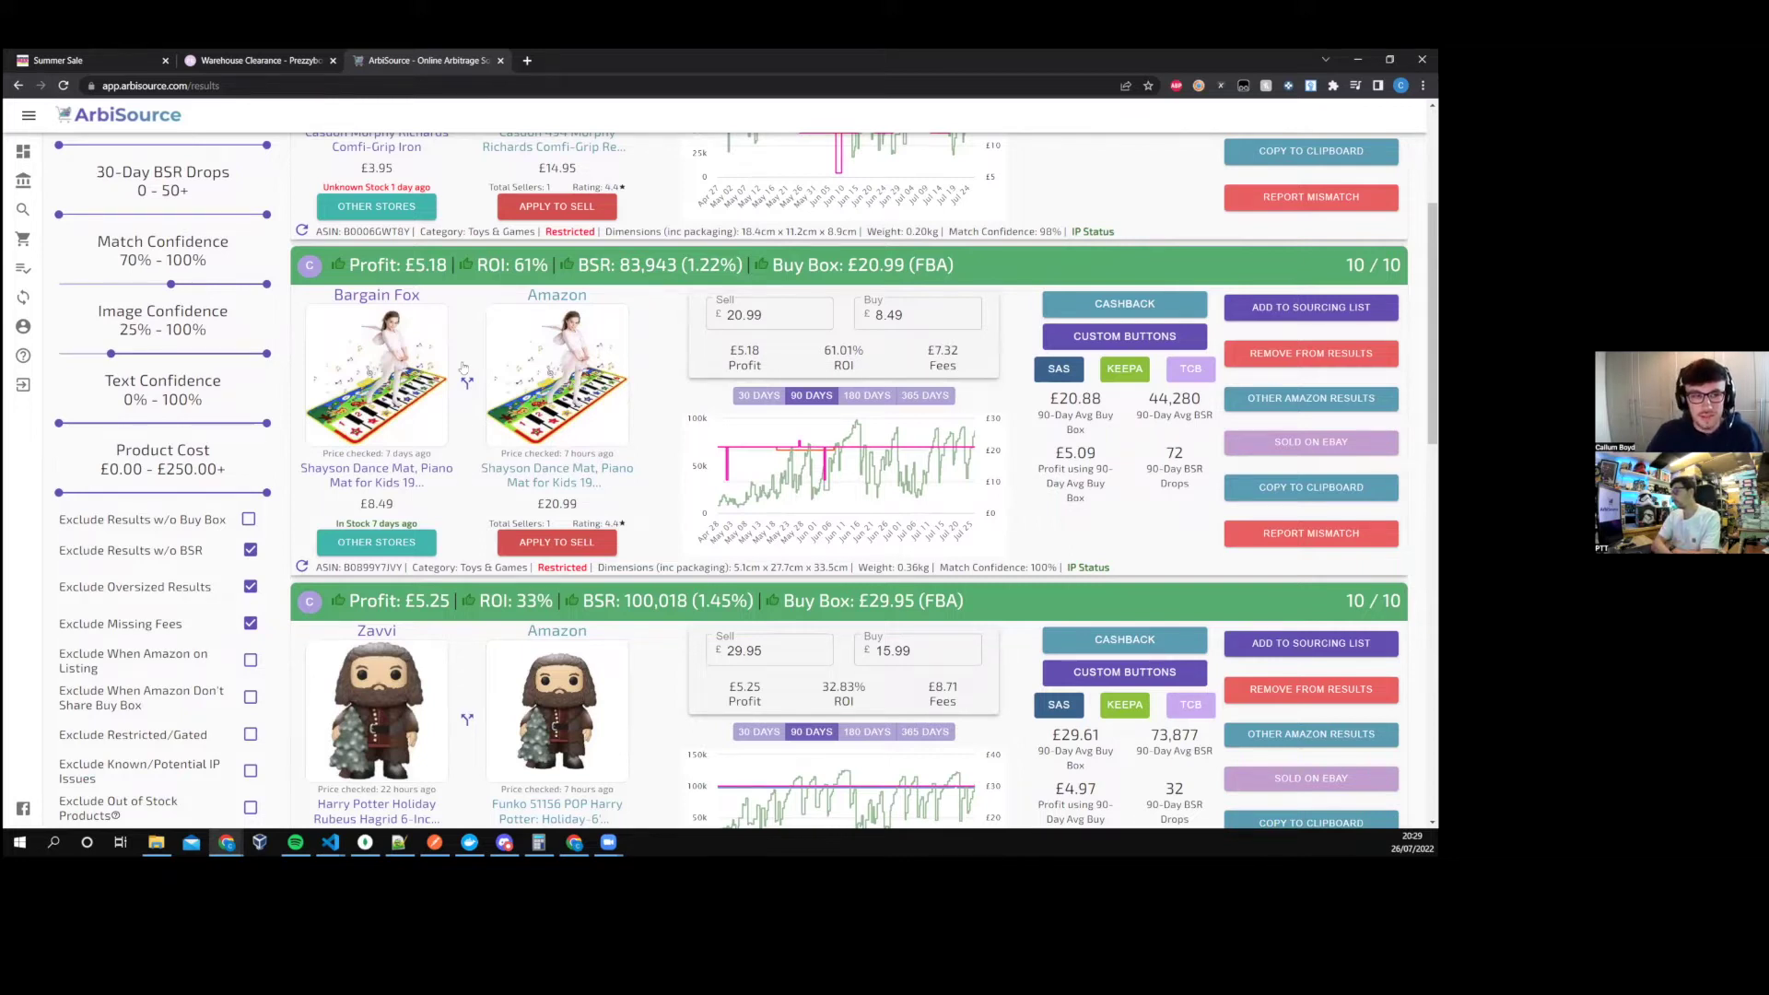
{"action": "scroll", "coordinate": [456, 341], "scroll_direction": "up", "scroll_amount": 3}
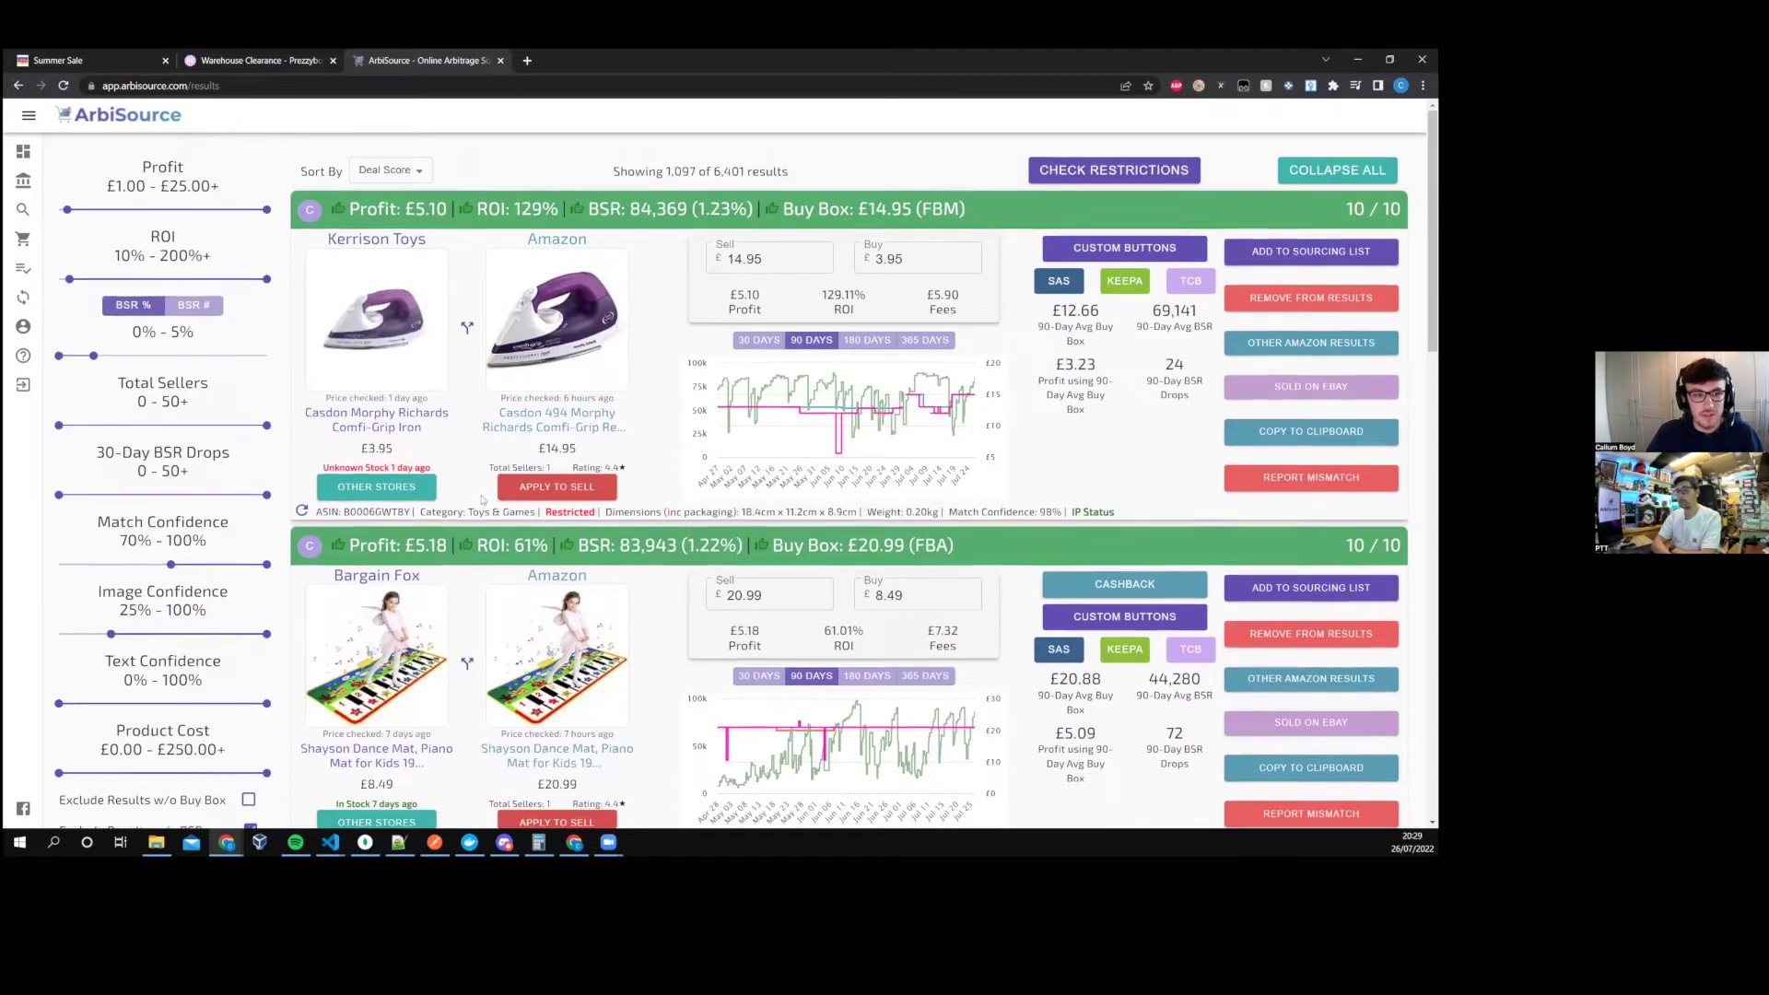
{"action": "scroll", "coordinate": [482, 500], "scroll_direction": "down", "scroll_amount": 3}
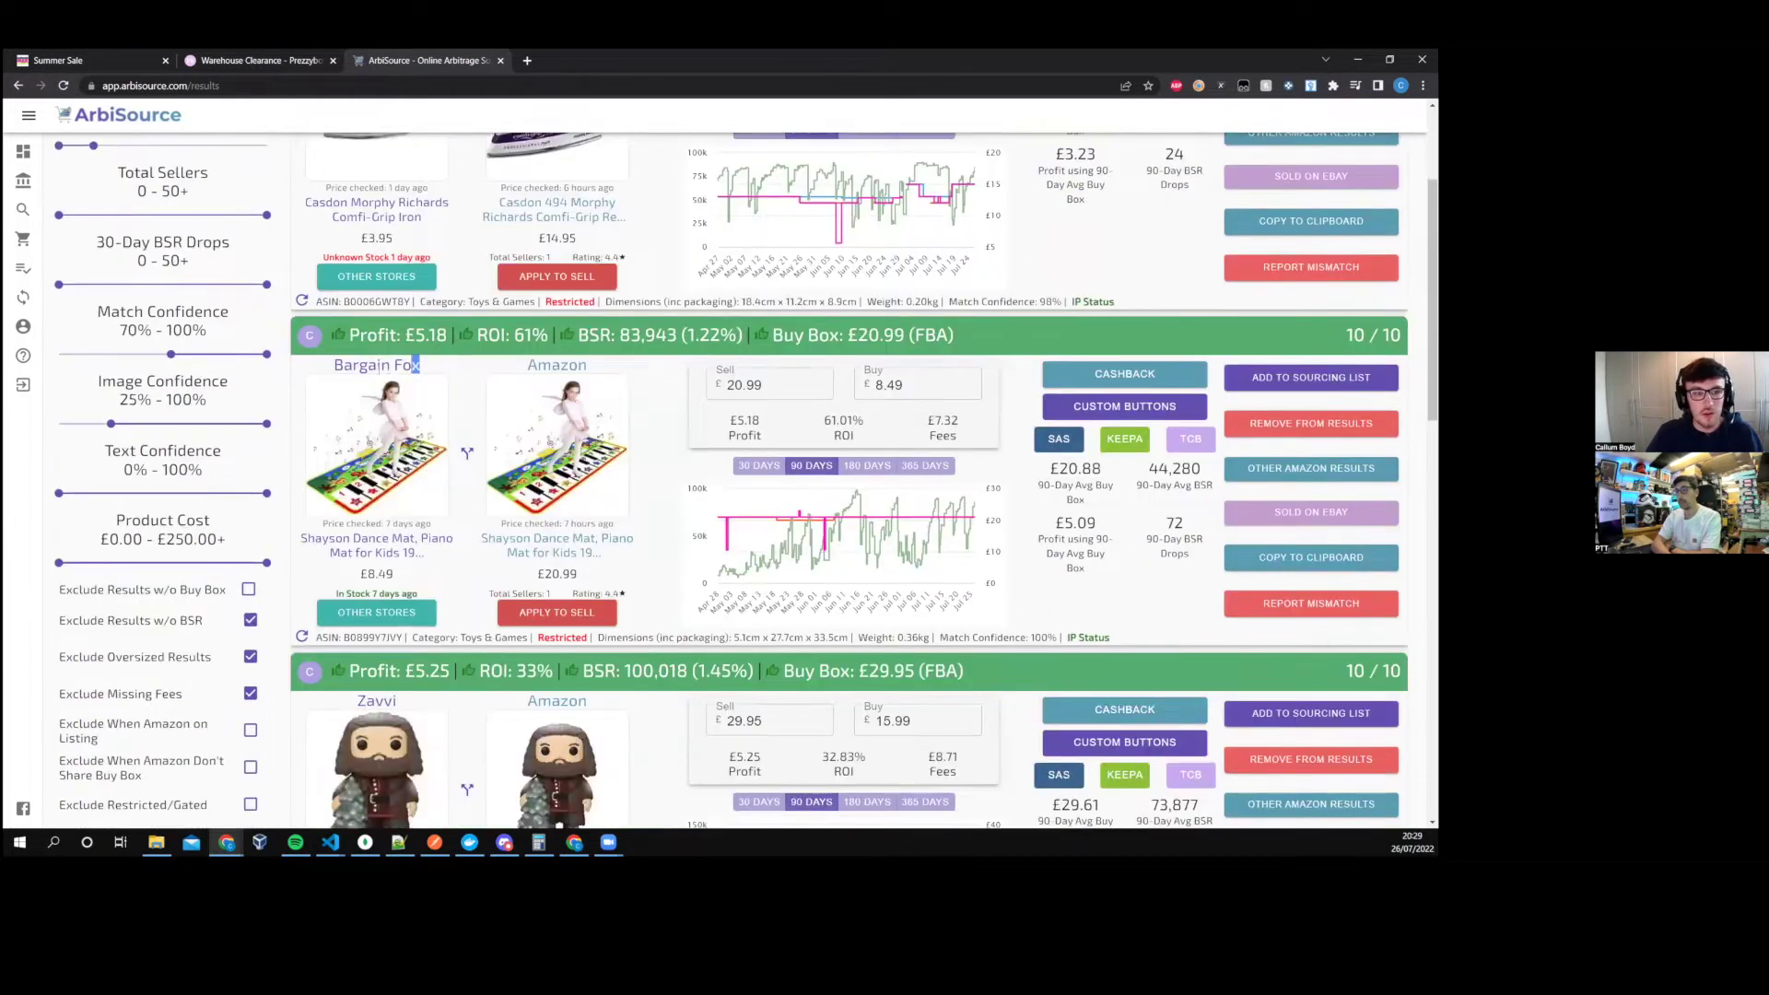
{"action": "left_click_drag", "start_coordinate": [404, 366], "coordinate": [452, 374]}
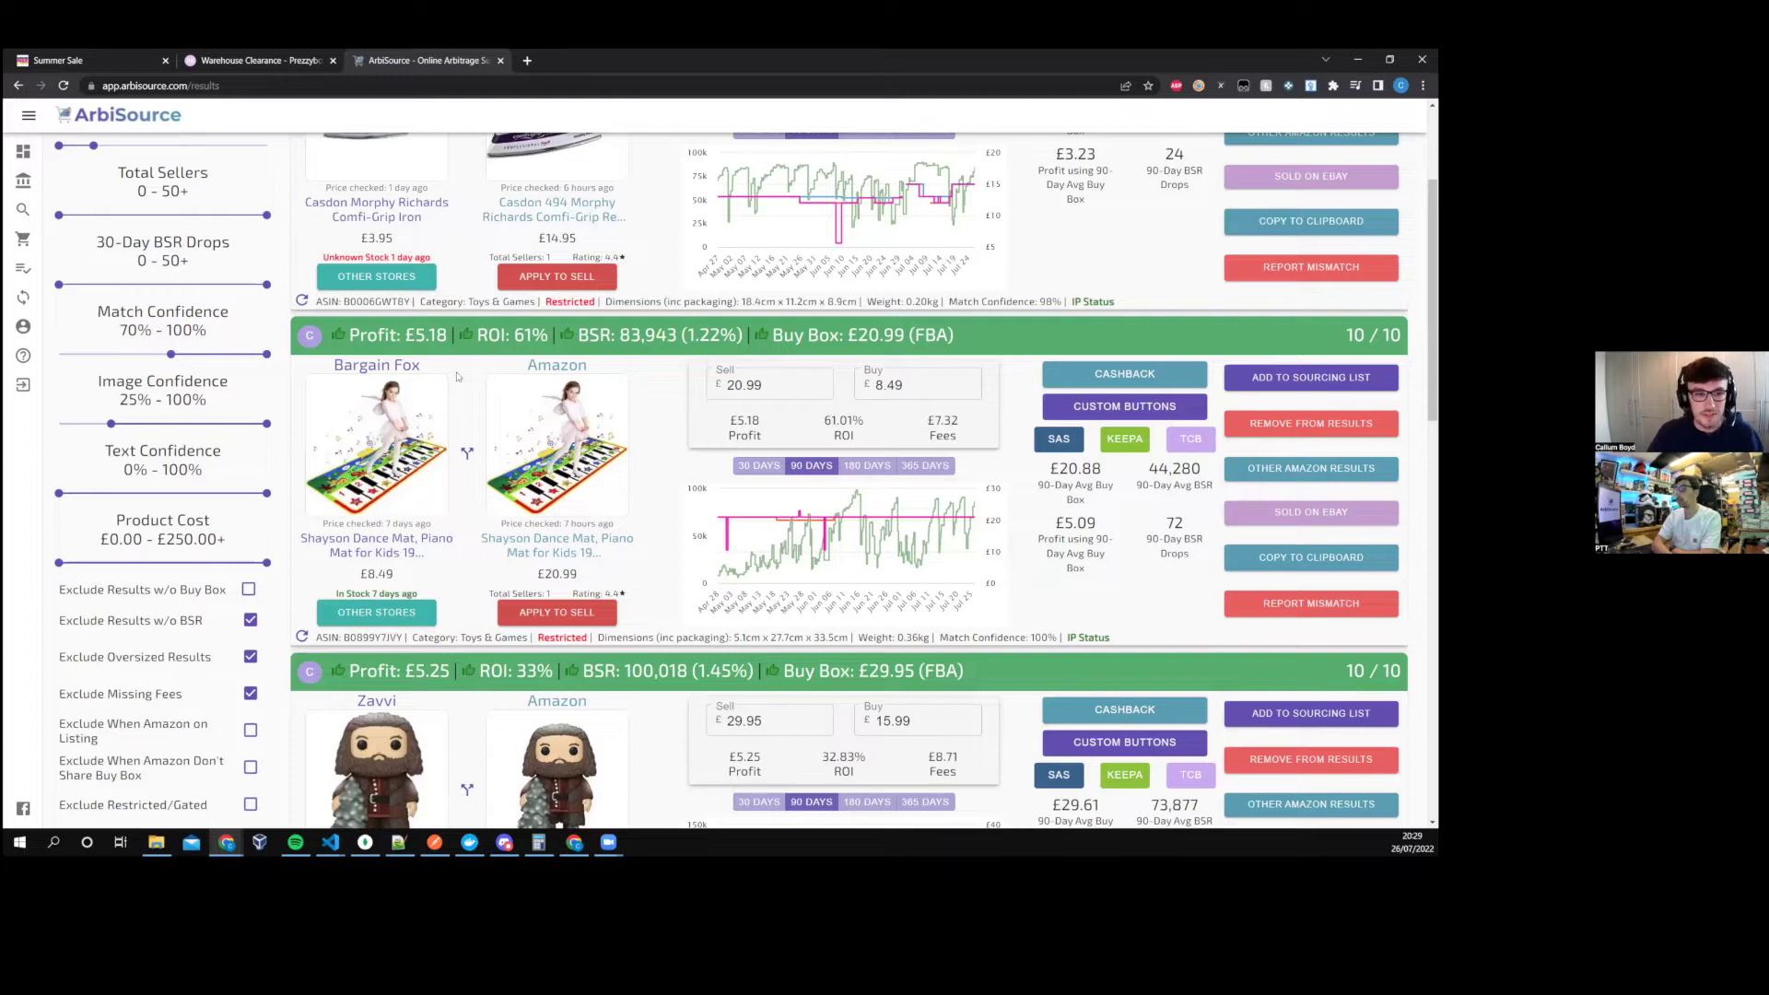
{"action": "scroll", "coordinate": [465, 387], "scroll_direction": "down", "scroll_amount": 5}
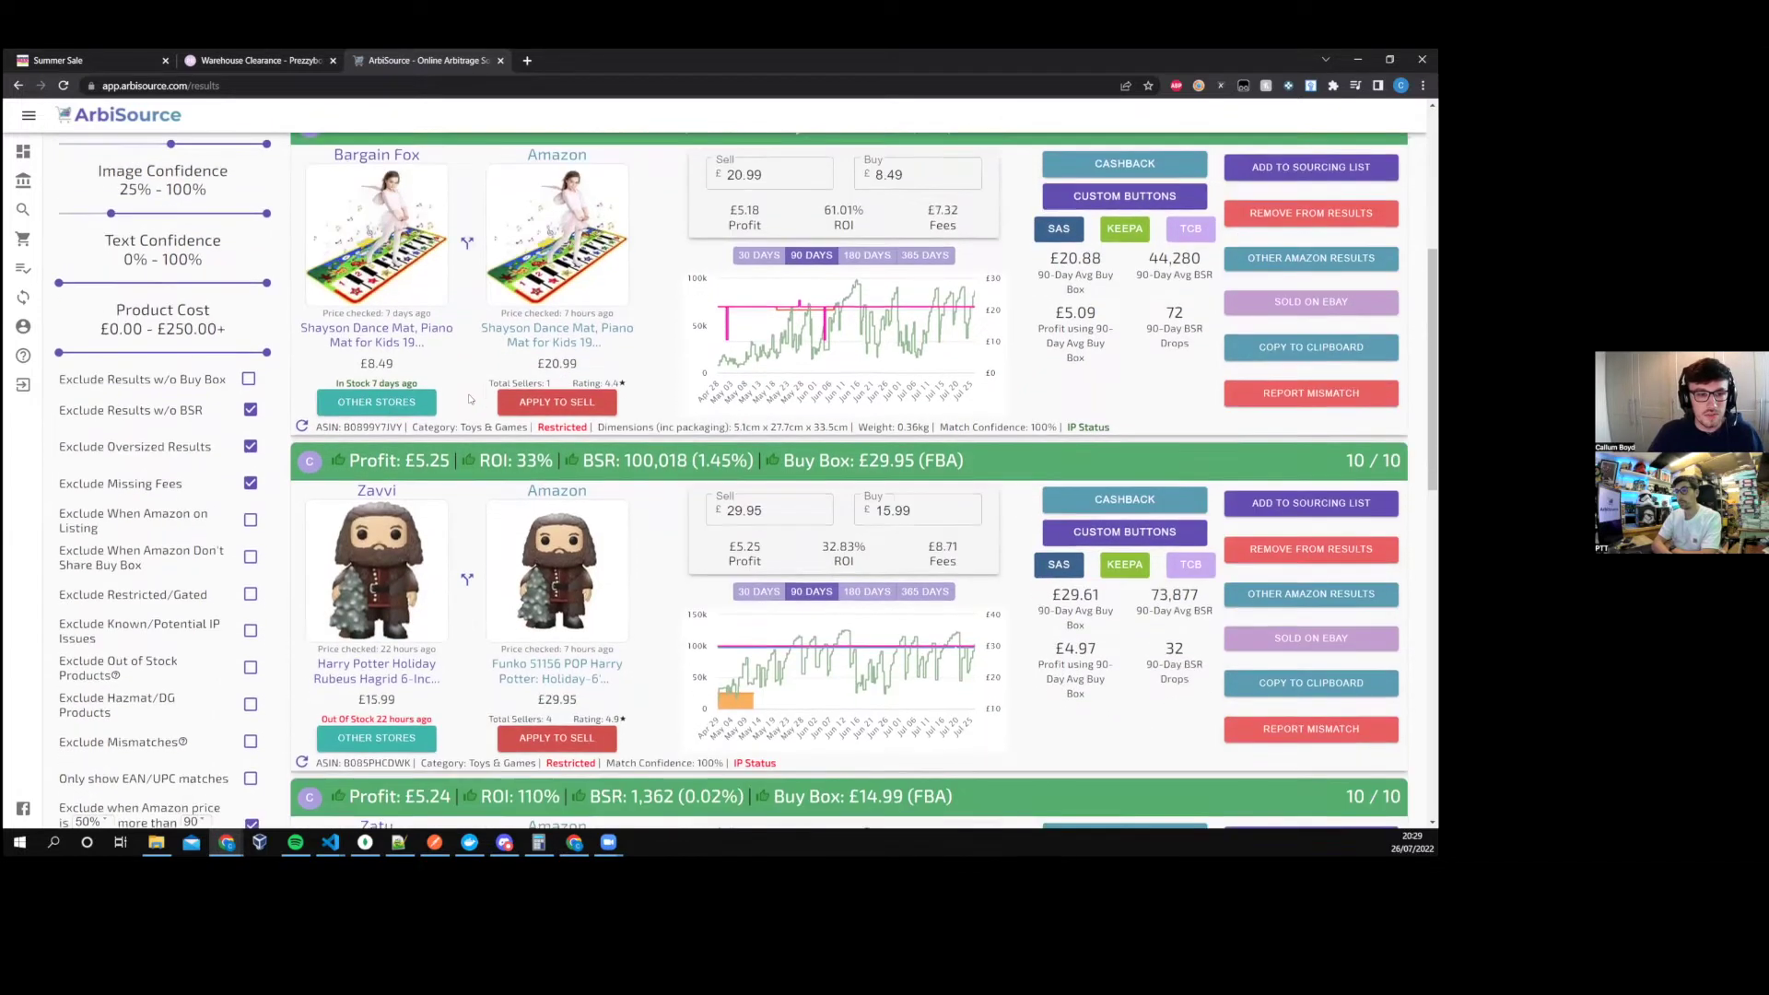
{"action": "scroll", "coordinate": [470, 401], "scroll_direction": "up", "scroll_amount": 2}
{"action": "scroll", "coordinate": [470, 400], "scroll_direction": "up", "scroll_amount": 3}
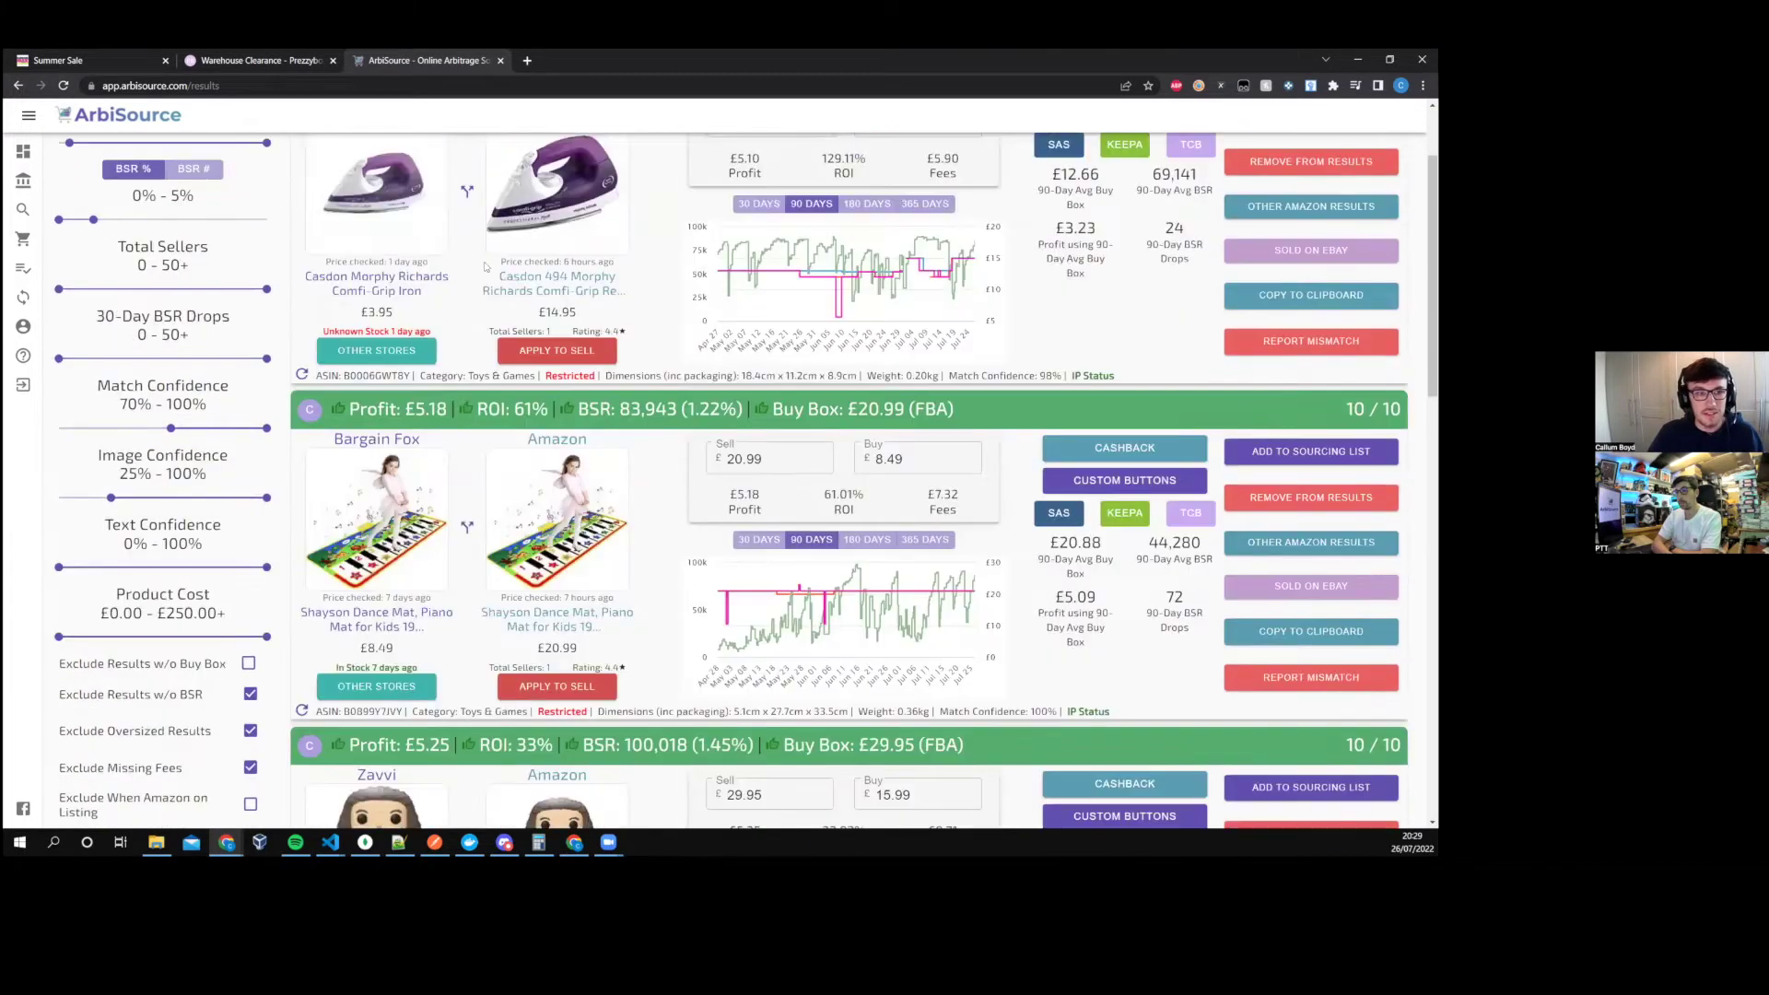
{"action": "scroll", "coordinate": [28, 218], "scroll_direction": "up", "scroll_amount": 2}
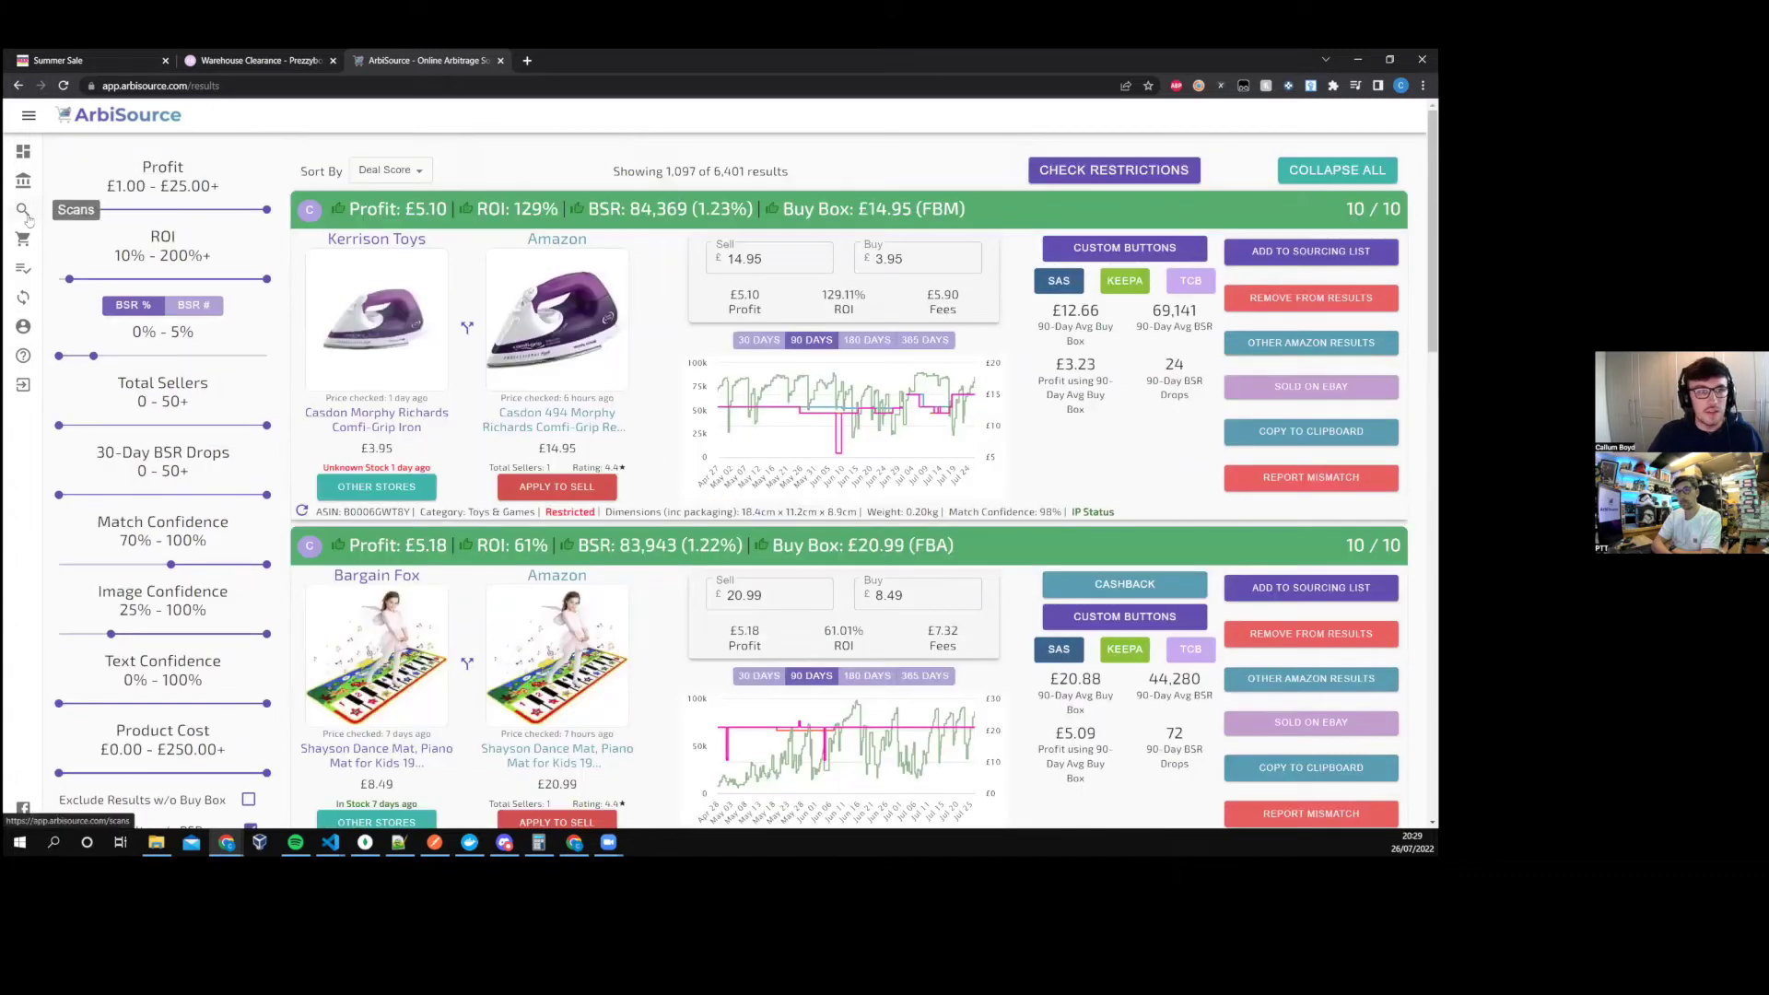
- Glance at Store Scan, then view the Fragrance Direct, Alliance Online and Bamford Trading custom scans
{"action": "left_click", "coordinate": [24, 211]}
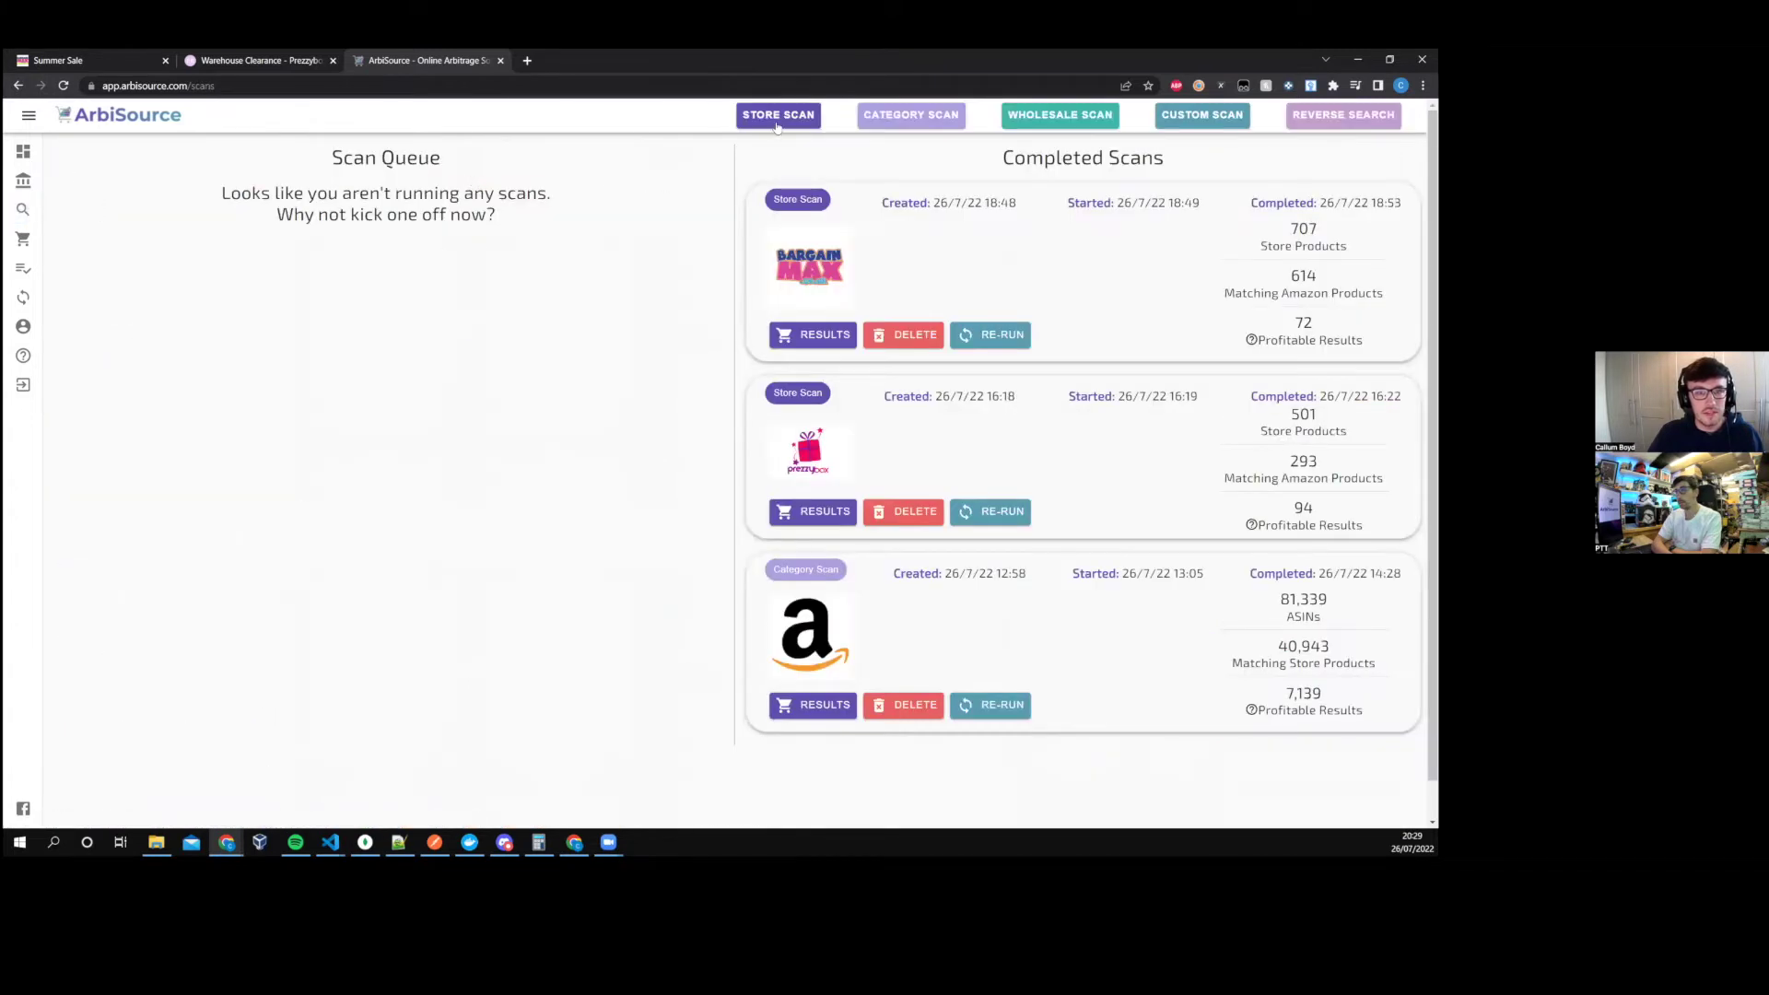
{"action": "left_click", "coordinate": [777, 123]}
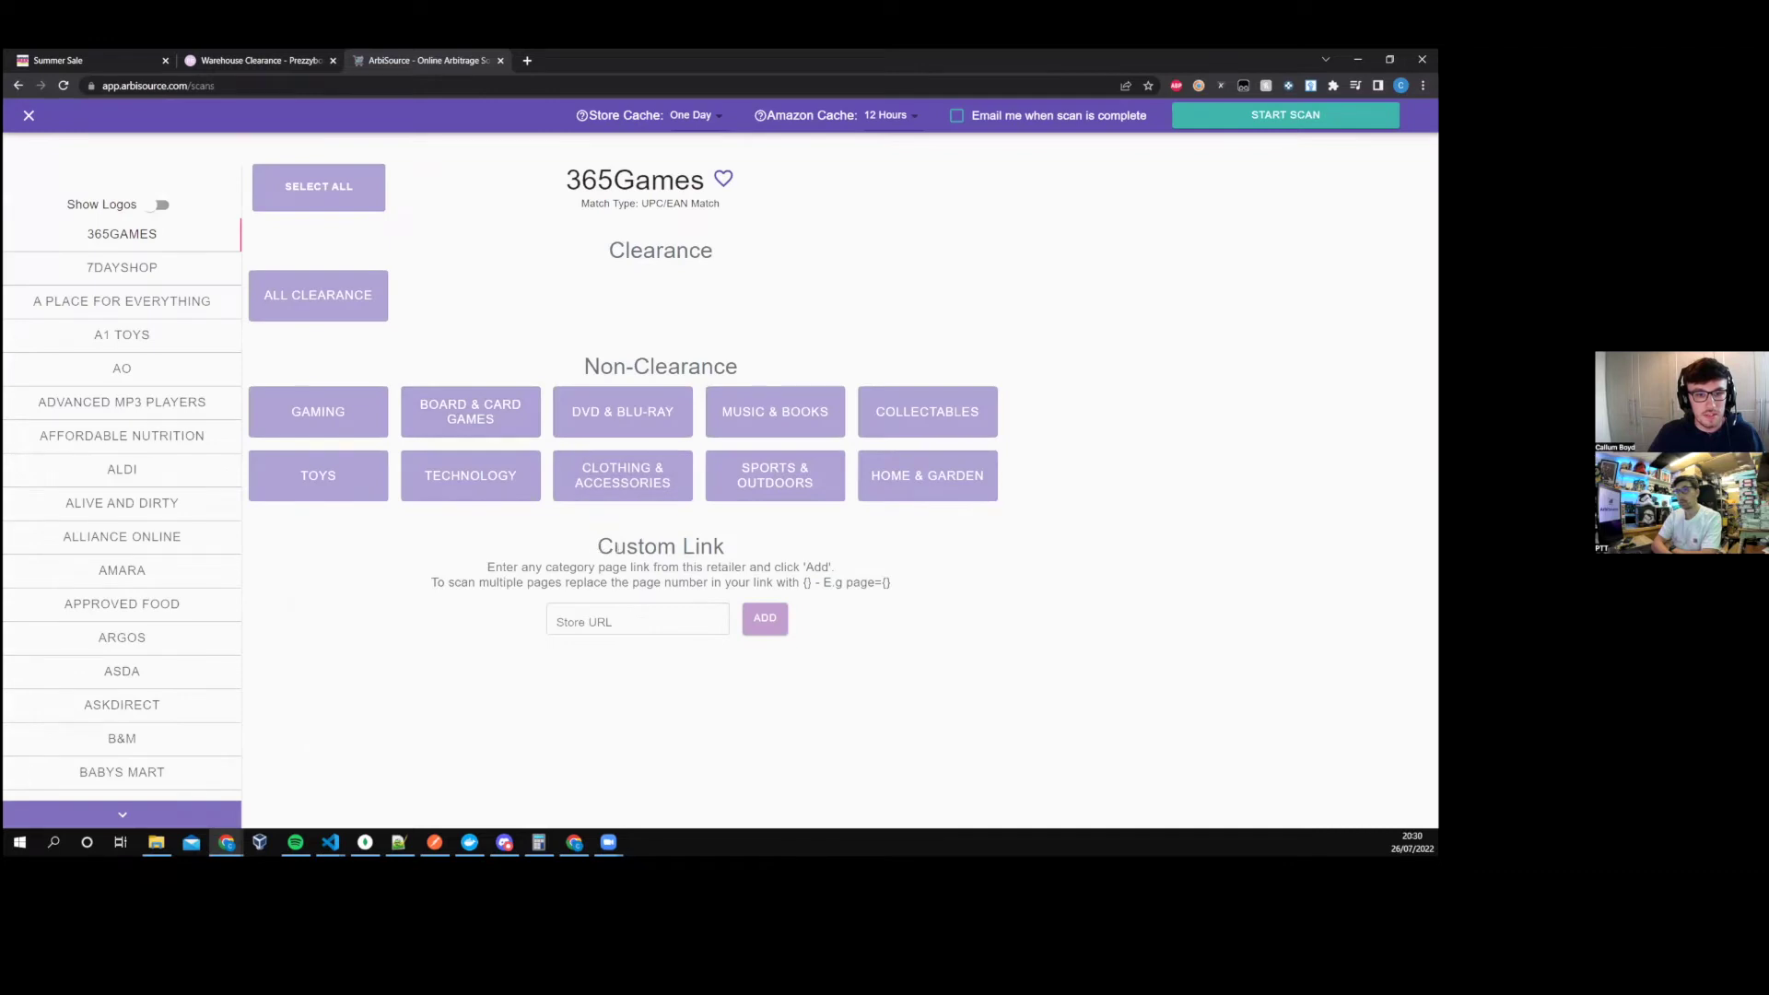
{"action": "left_click_drag", "start_coordinate": [597, 547], "coordinate": [729, 549]}
{"action": "left_click", "coordinate": [733, 551]}
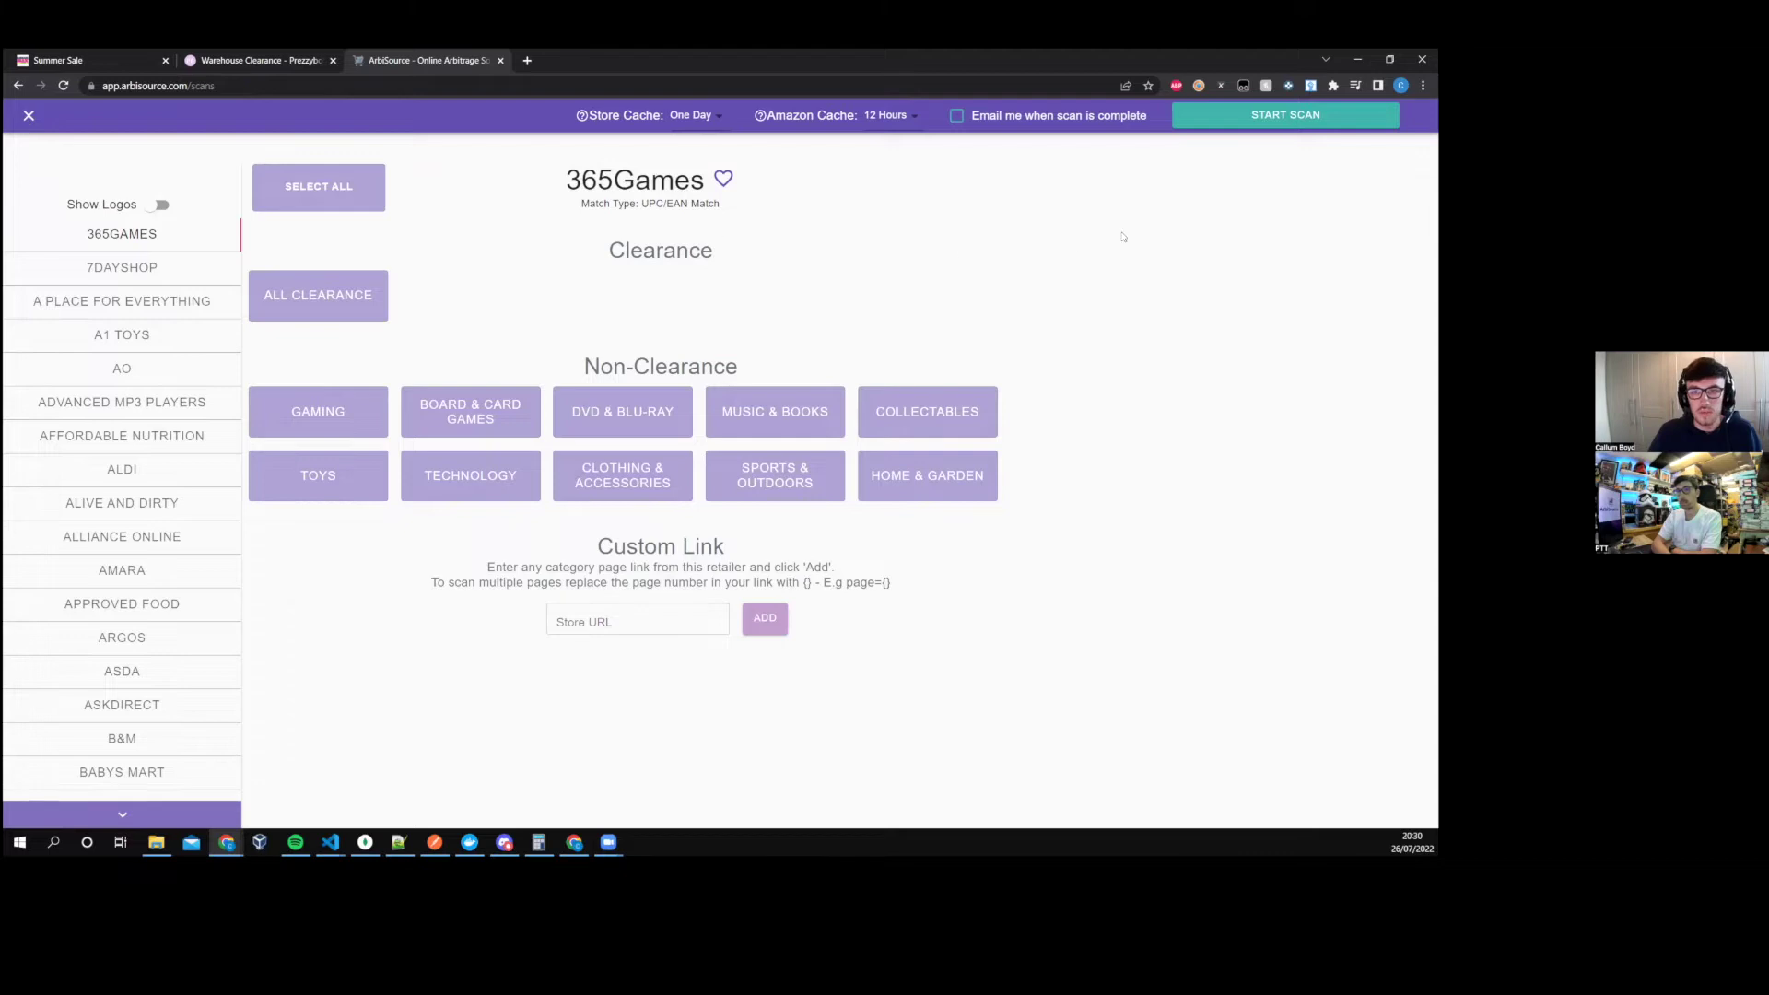
{"action": "left_click", "coordinate": [28, 121]}
{"action": "left_click", "coordinate": [1203, 113]}
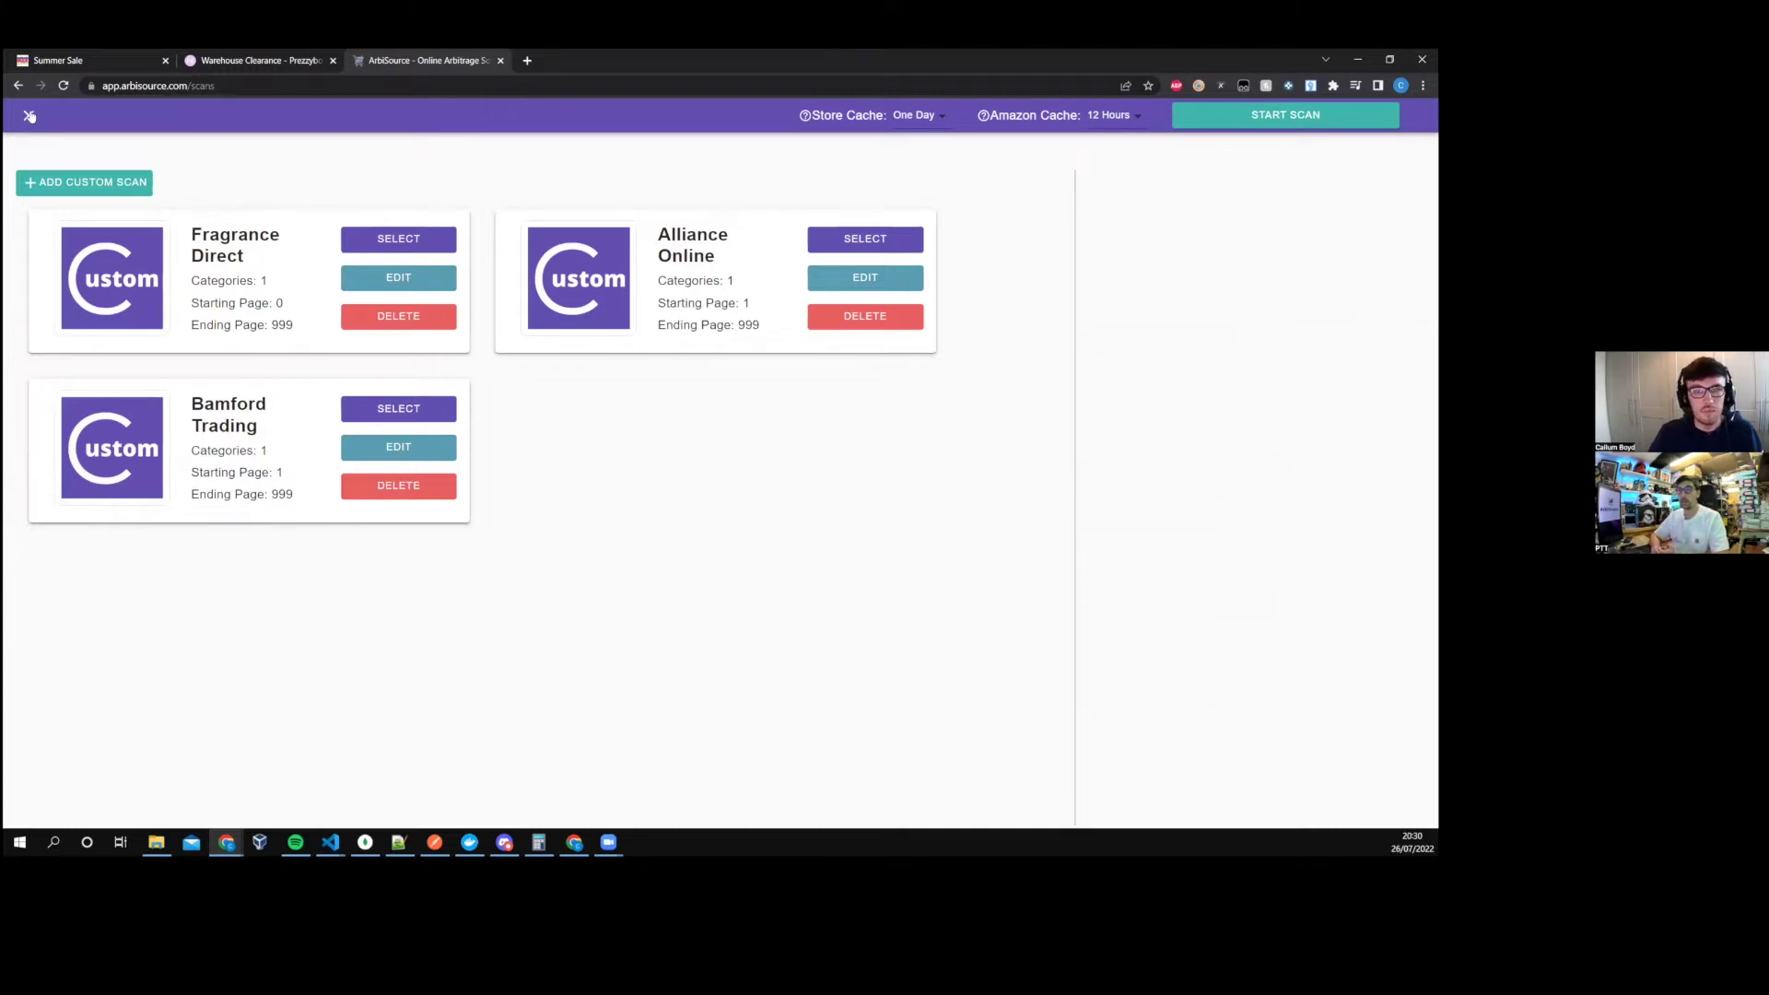
- Close the Custom Scans overlay to return to the Scans page
{"action": "left_click", "coordinate": [29, 115]}
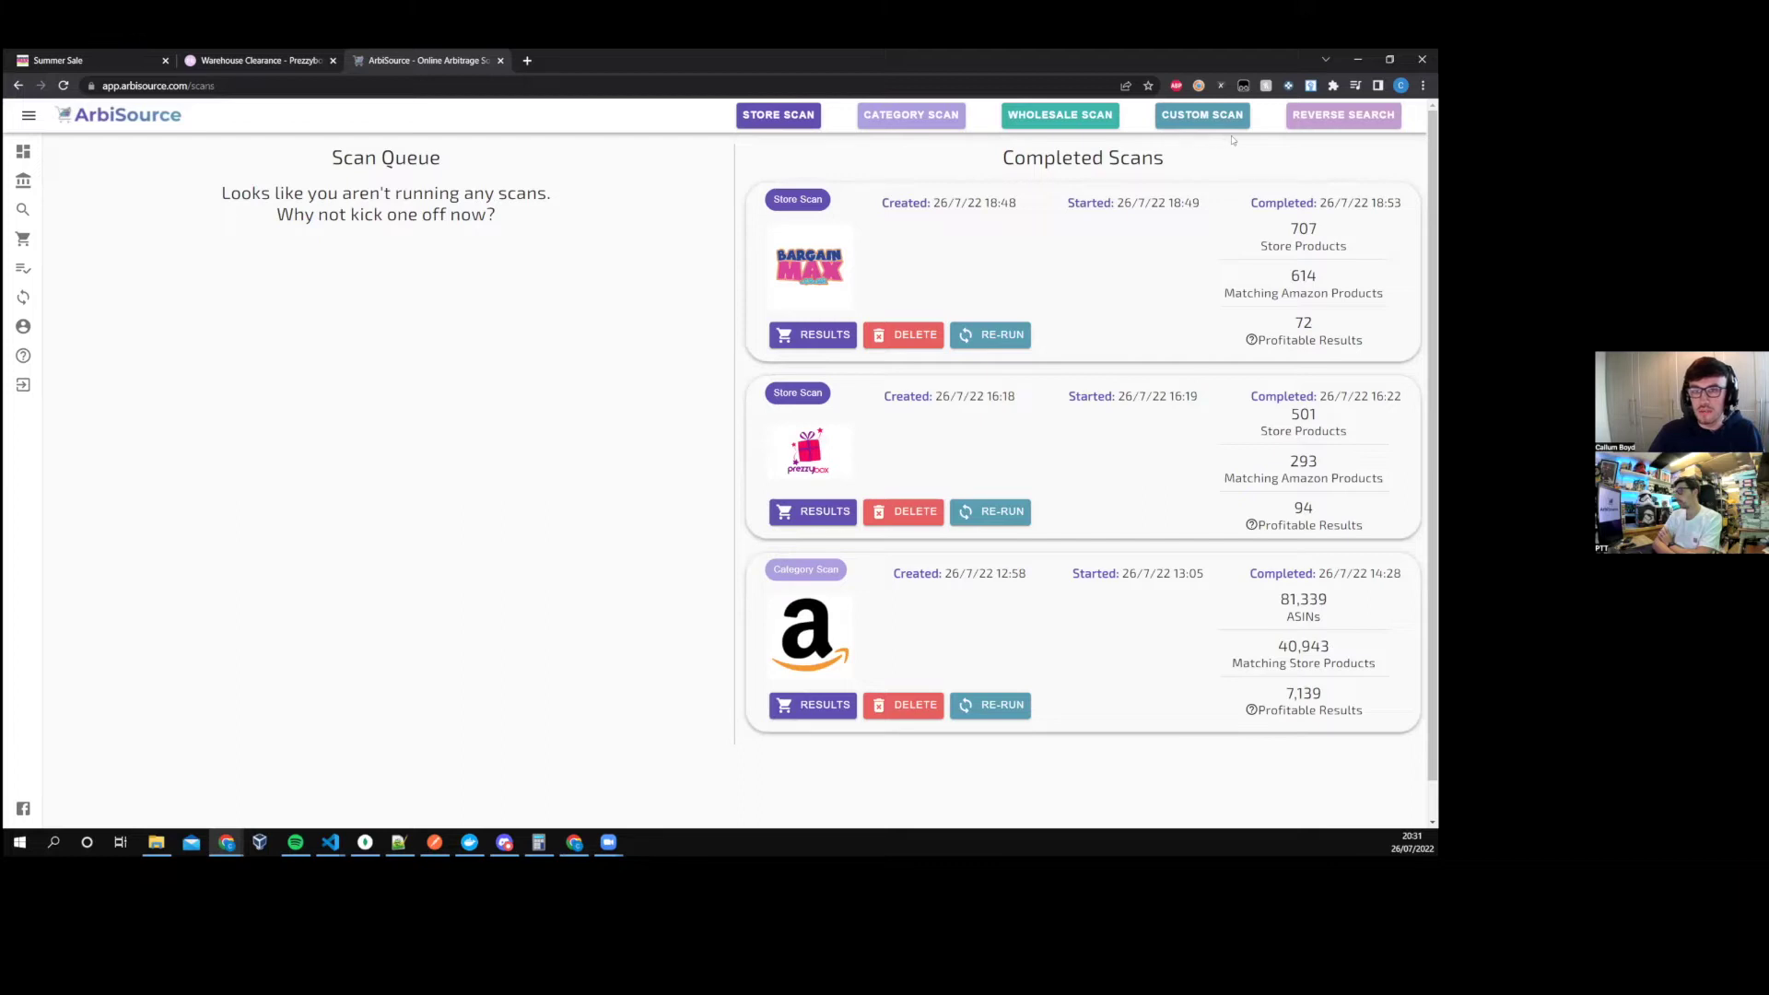
- Open the store scan setup on 365Games and scroll through the supported stores list
{"action": "left_click", "coordinate": [787, 125]}
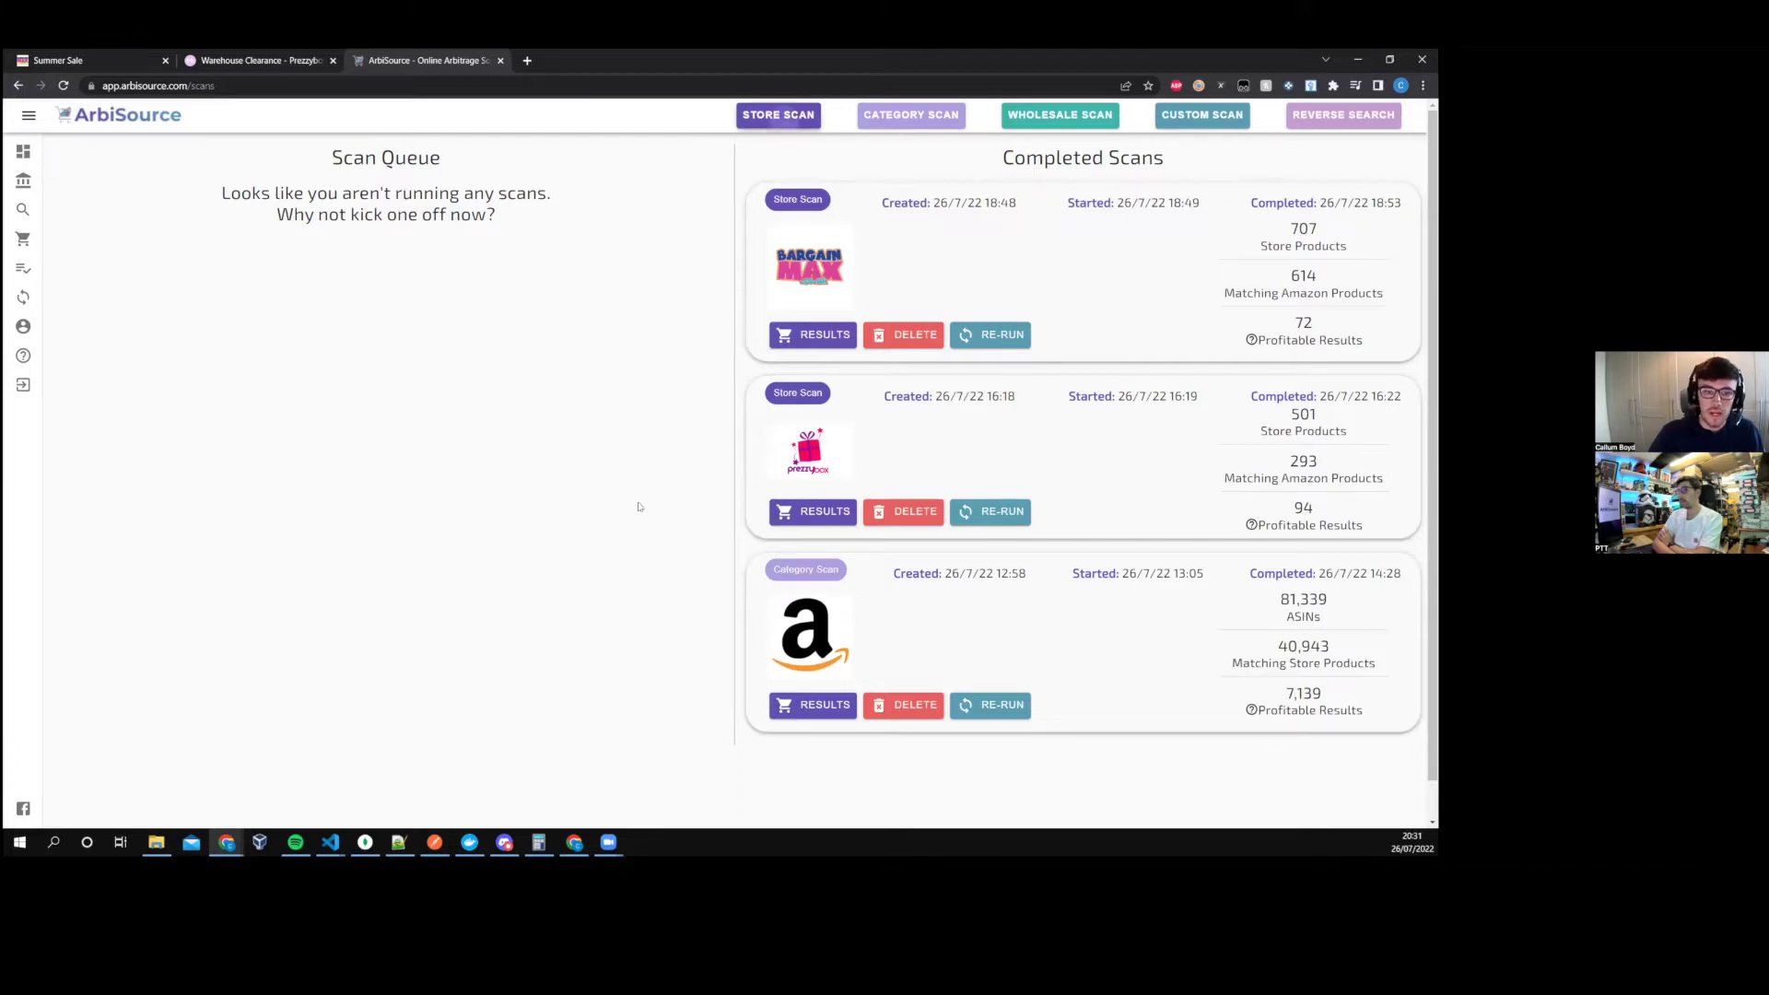
{"action": "triple_click", "coordinate": [737, 549]}
{"action": "left_click", "coordinate": [633, 586]}
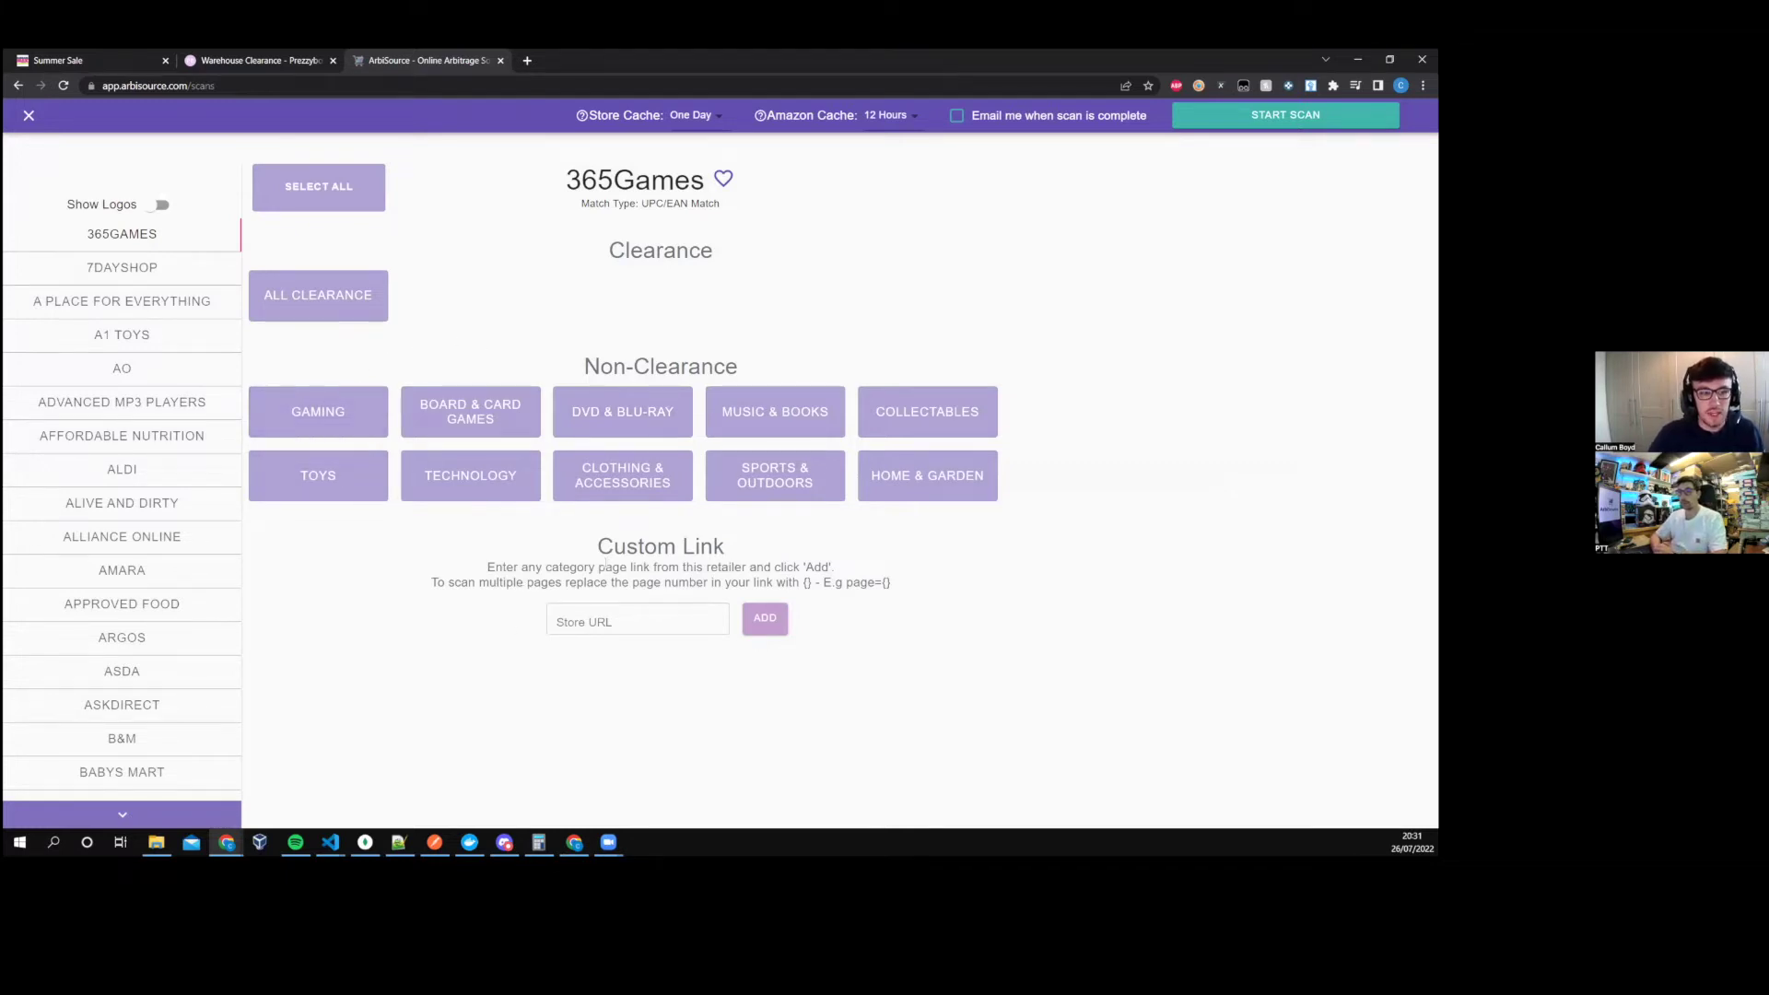
{"action": "scroll", "coordinate": [175, 347], "scroll_direction": "down", "scroll_amount": 5}
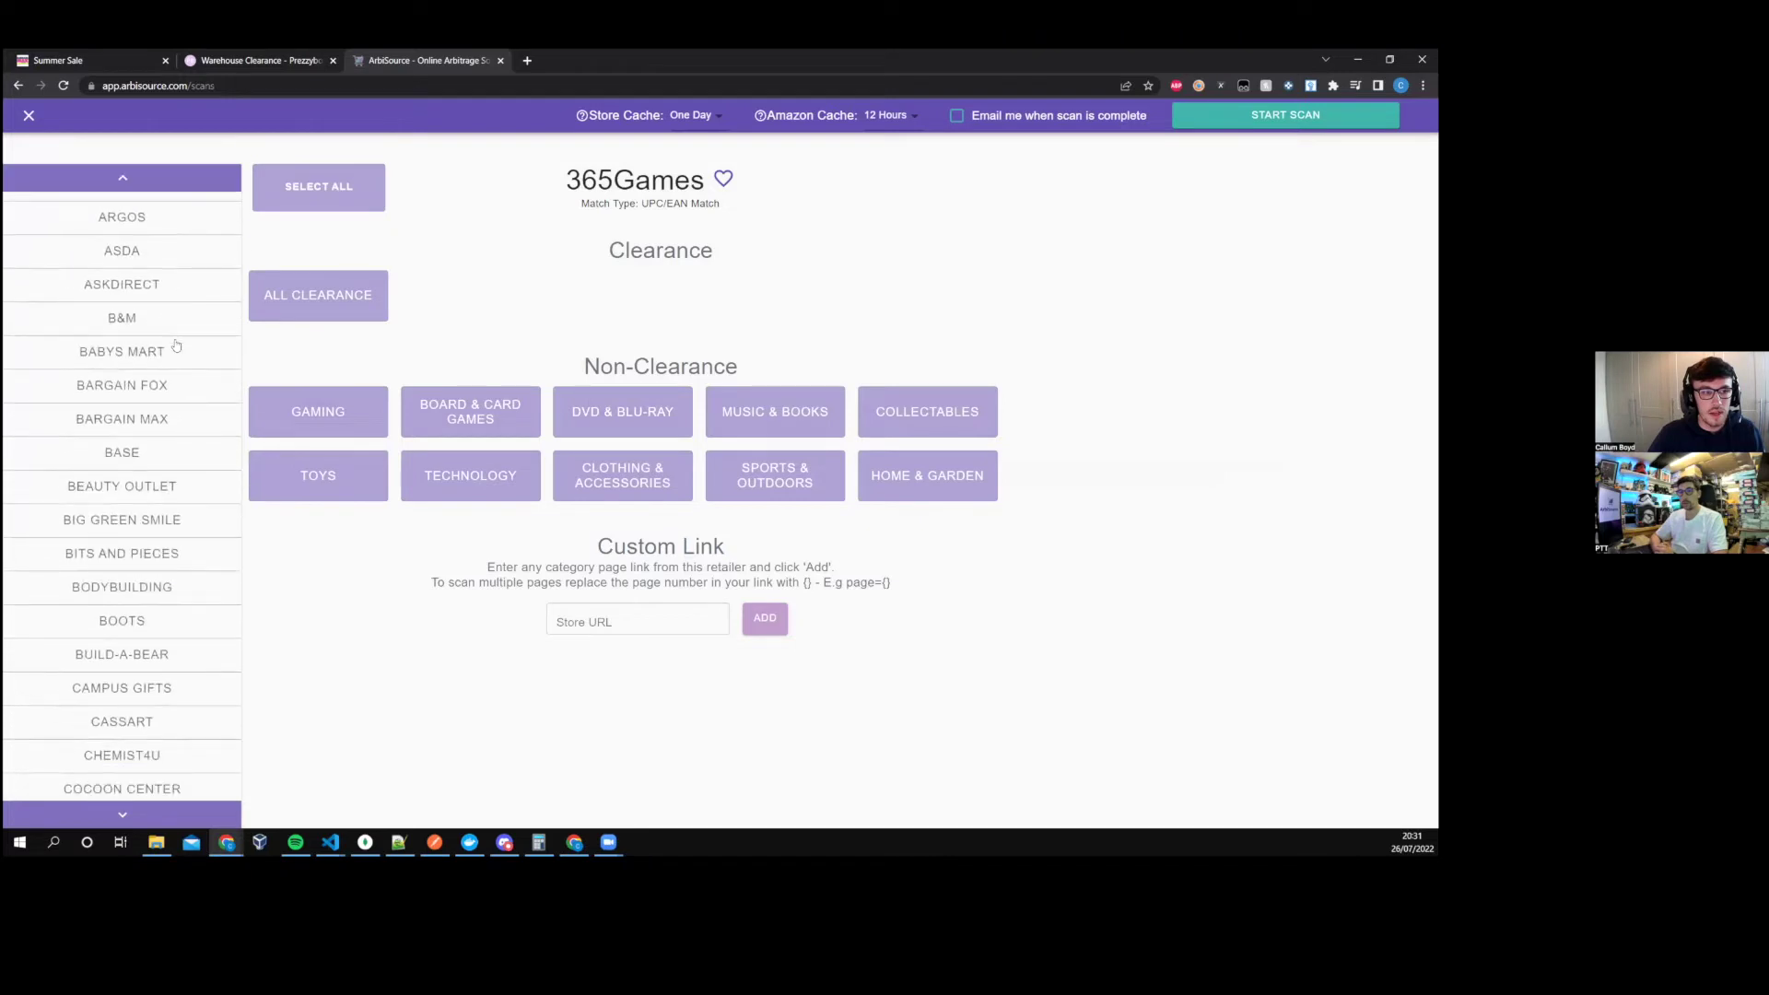
{"action": "scroll", "coordinate": [176, 345], "scroll_direction": "down", "scroll_amount": 3}
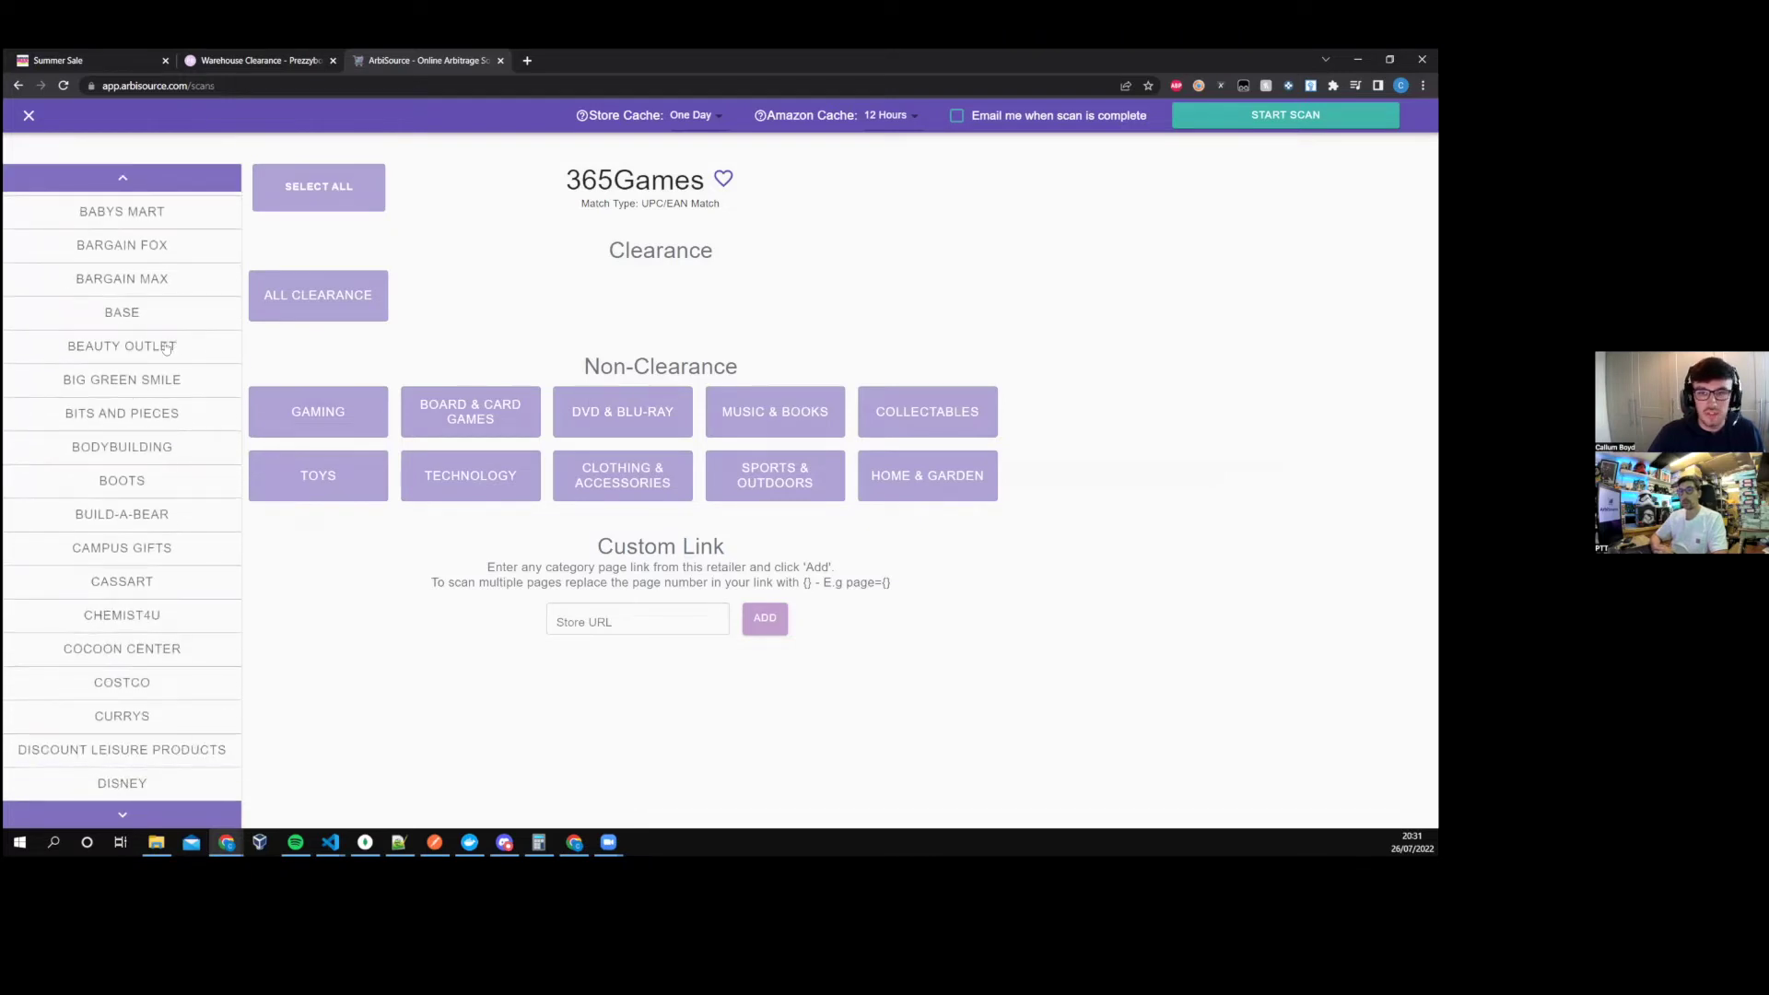
{"action": "scroll", "coordinate": [173, 551], "scroll_direction": "down", "scroll_amount": 6}
{"action": "scroll", "coordinate": [175, 496], "scroll_direction": "down", "scroll_amount": 1}
{"action": "scroll", "coordinate": [175, 496], "scroll_direction": "down", "scroll_amount": 6}
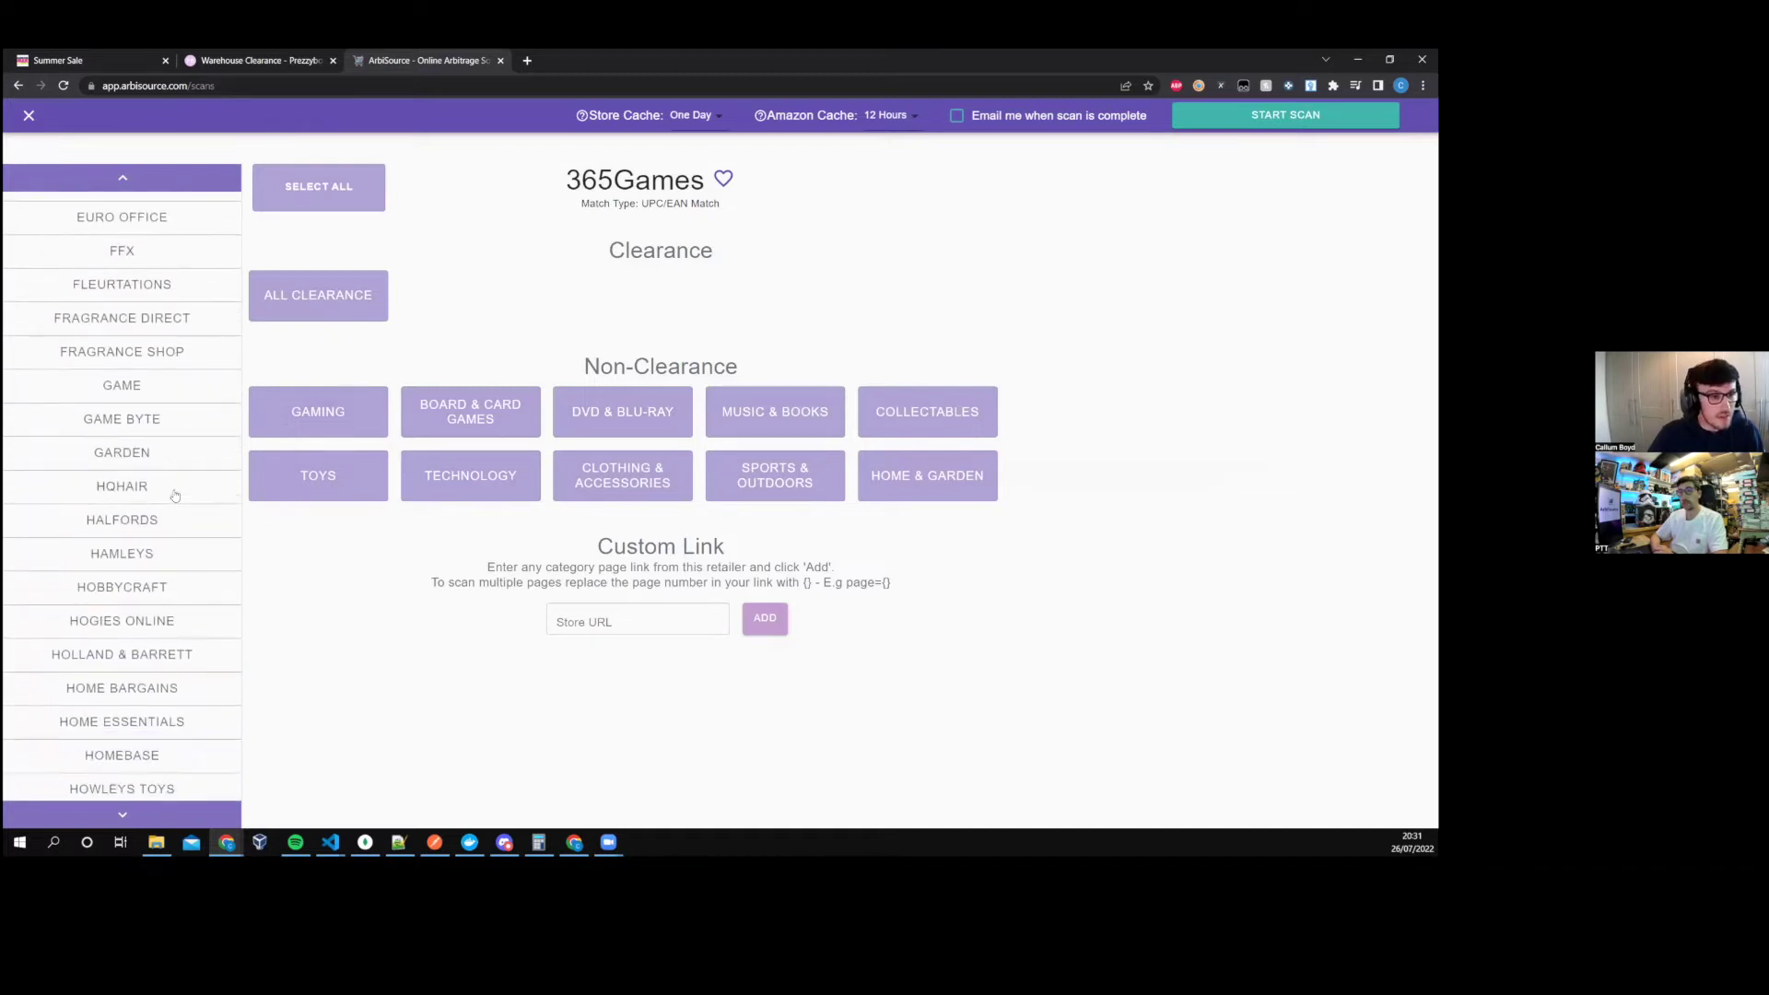
{"action": "scroll", "coordinate": [175, 498], "scroll_direction": "down", "scroll_amount": 8}
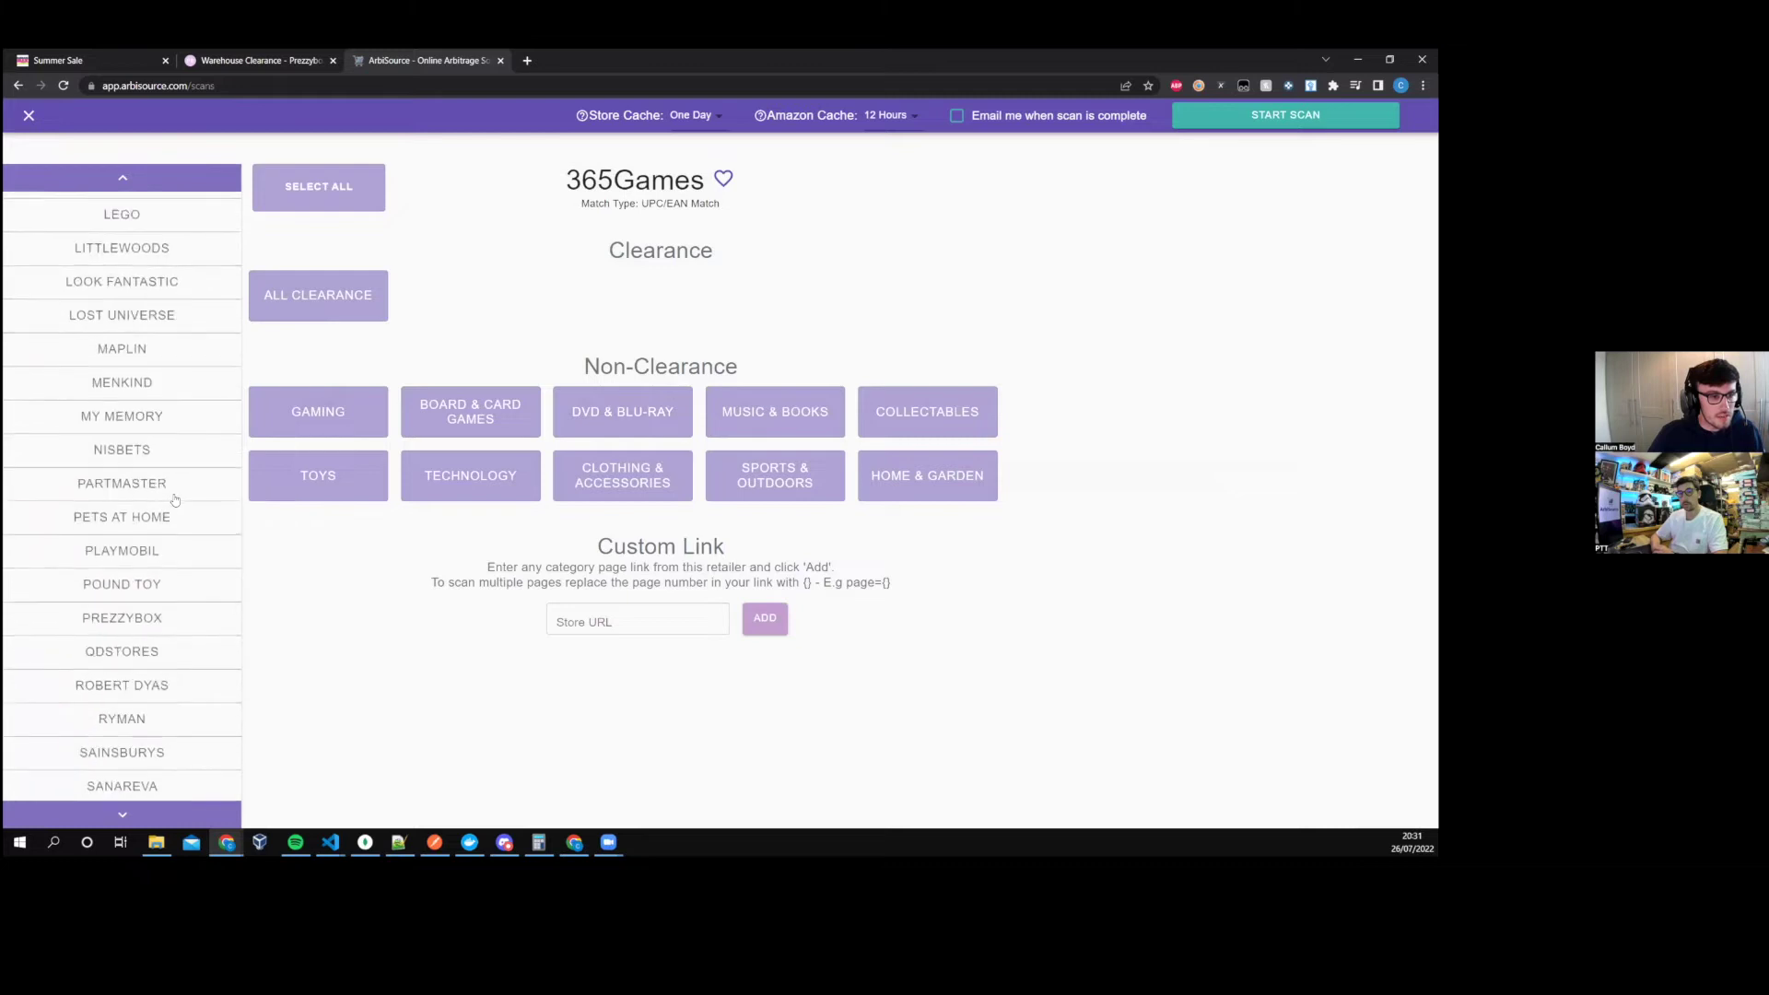
{"action": "scroll", "coordinate": [175, 499], "scroll_direction": "down", "scroll_amount": 3}
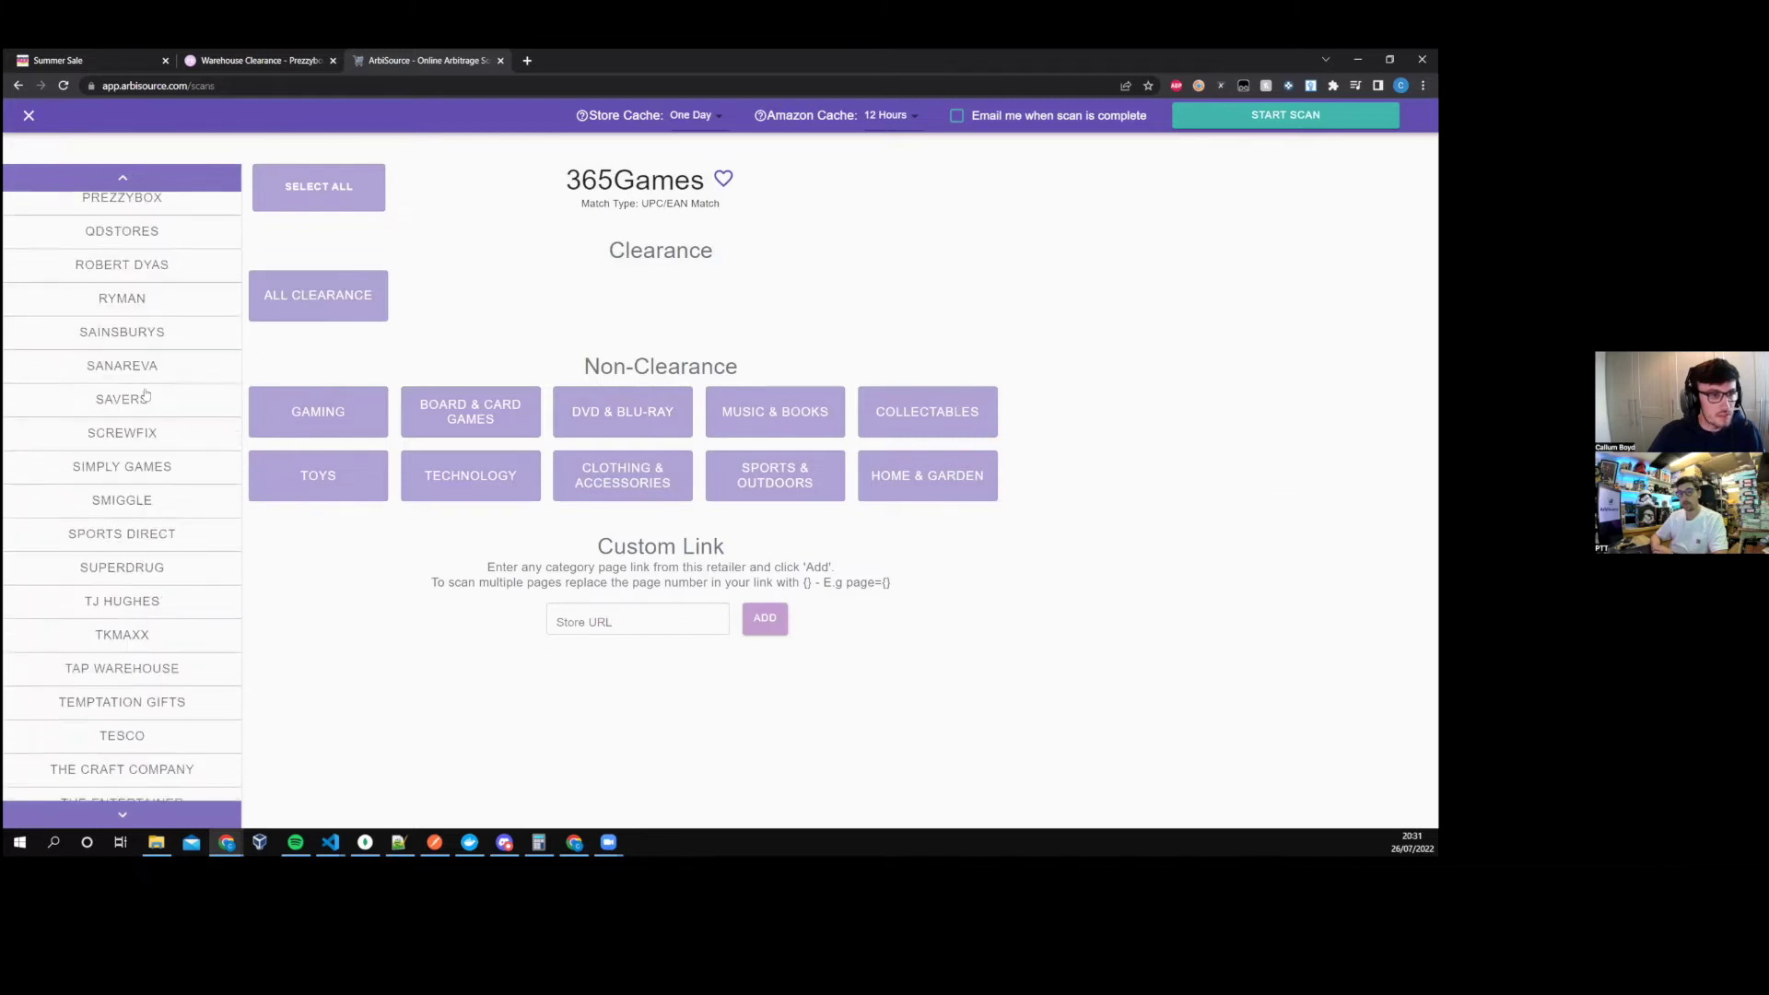
- Show Sports Direct's scan categories and move the Summer Sale browser tab to second place
{"action": "left_click", "coordinate": [130, 539]}
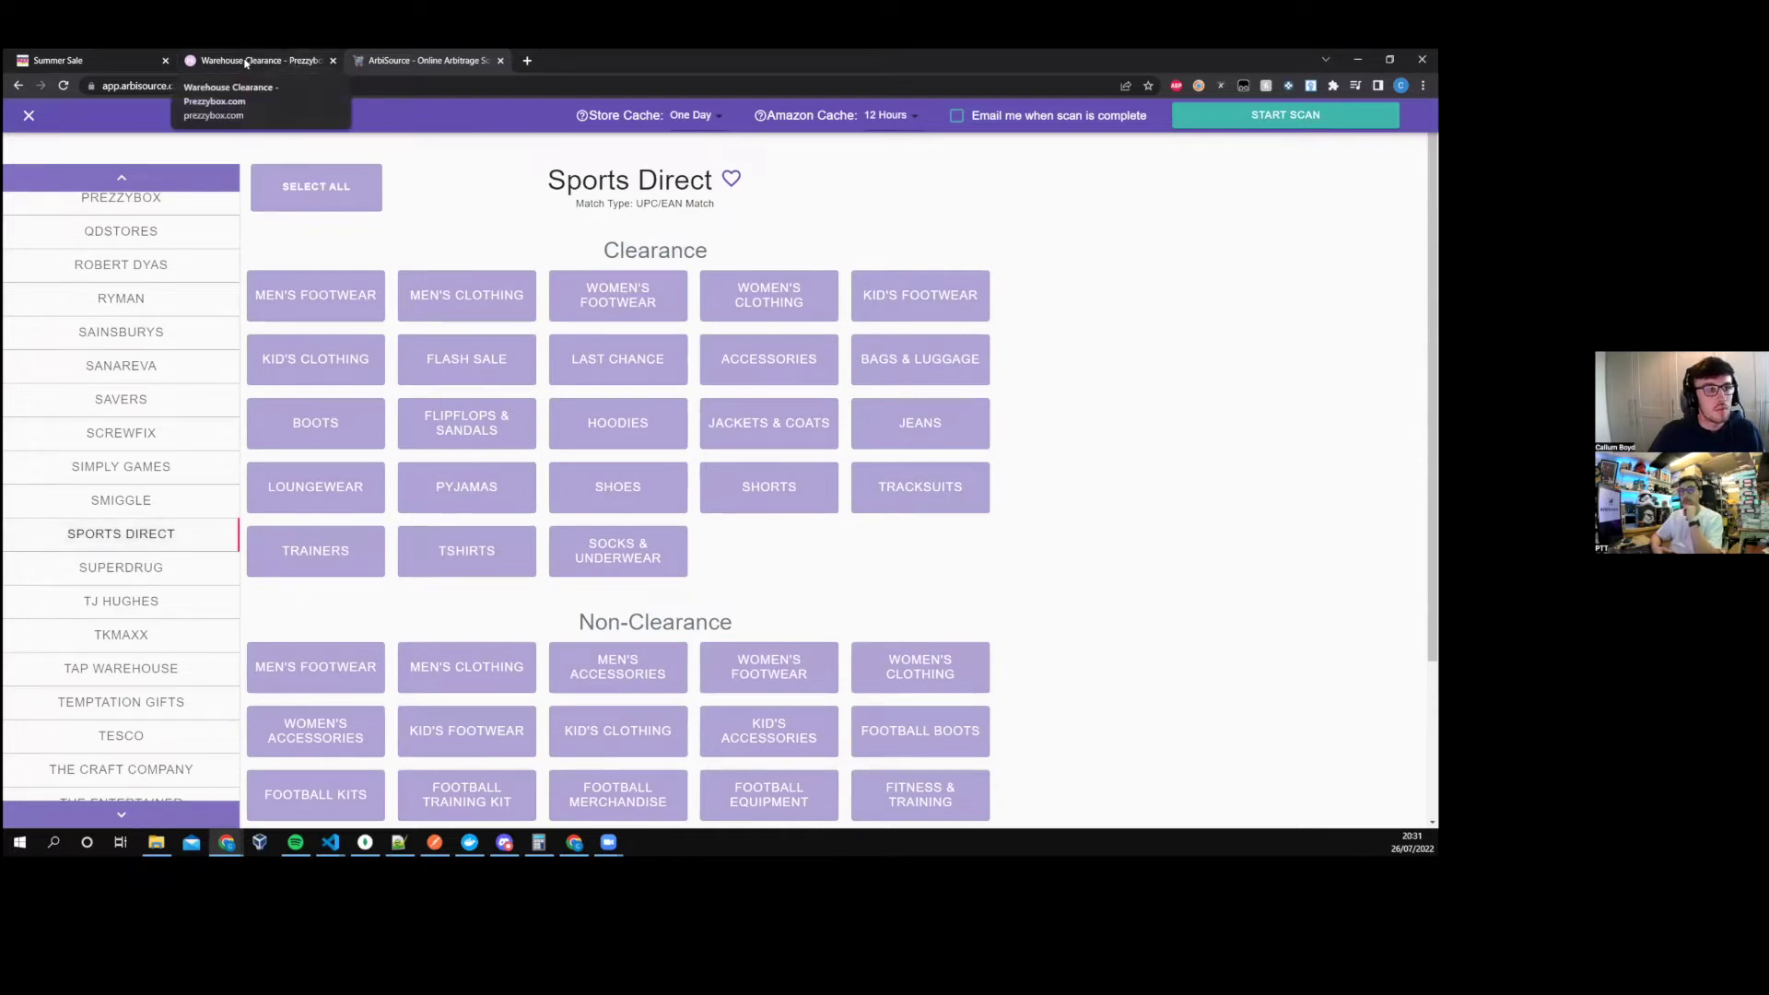
{"action": "left_click", "coordinate": [97, 59]}
{"action": "left_click_drag", "start_coordinate": [96, 59], "coordinate": [267, 61]}
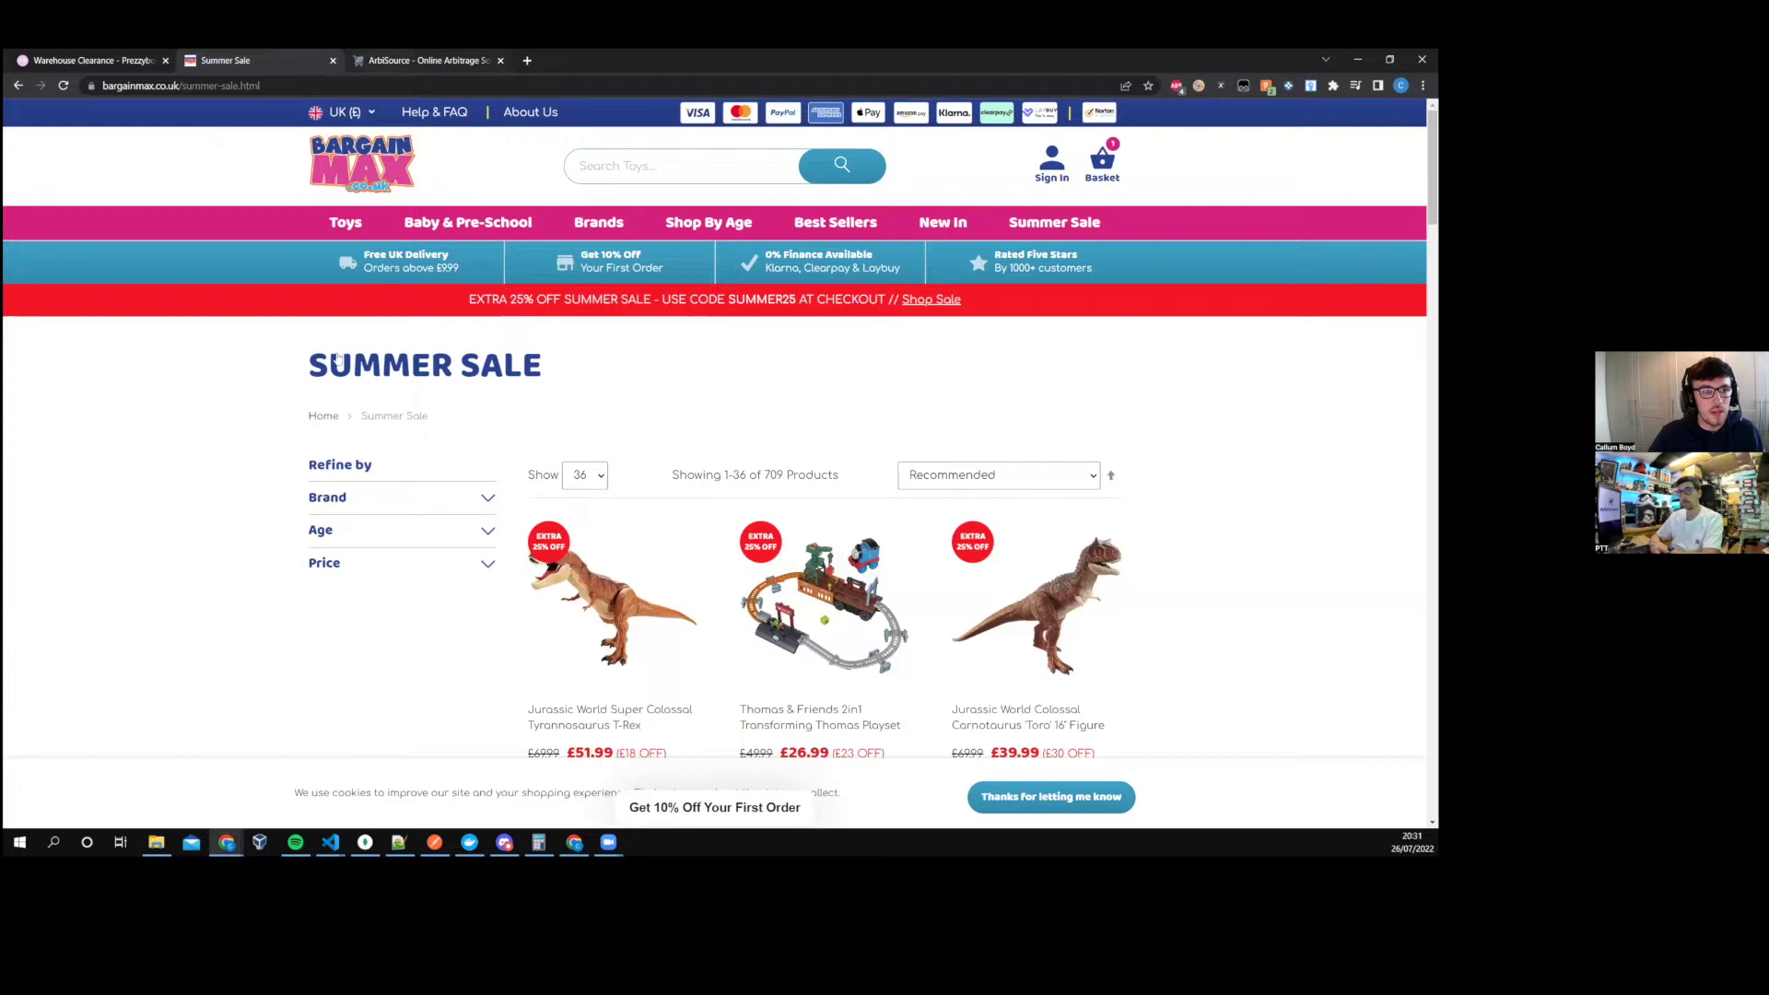
{"action": "left_click", "coordinate": [421, 60]}
- Scroll back up the store list and select Bargain Max to show its categories
{"action": "scroll", "coordinate": [169, 483], "scroll_direction": "up", "scroll_amount": 15}
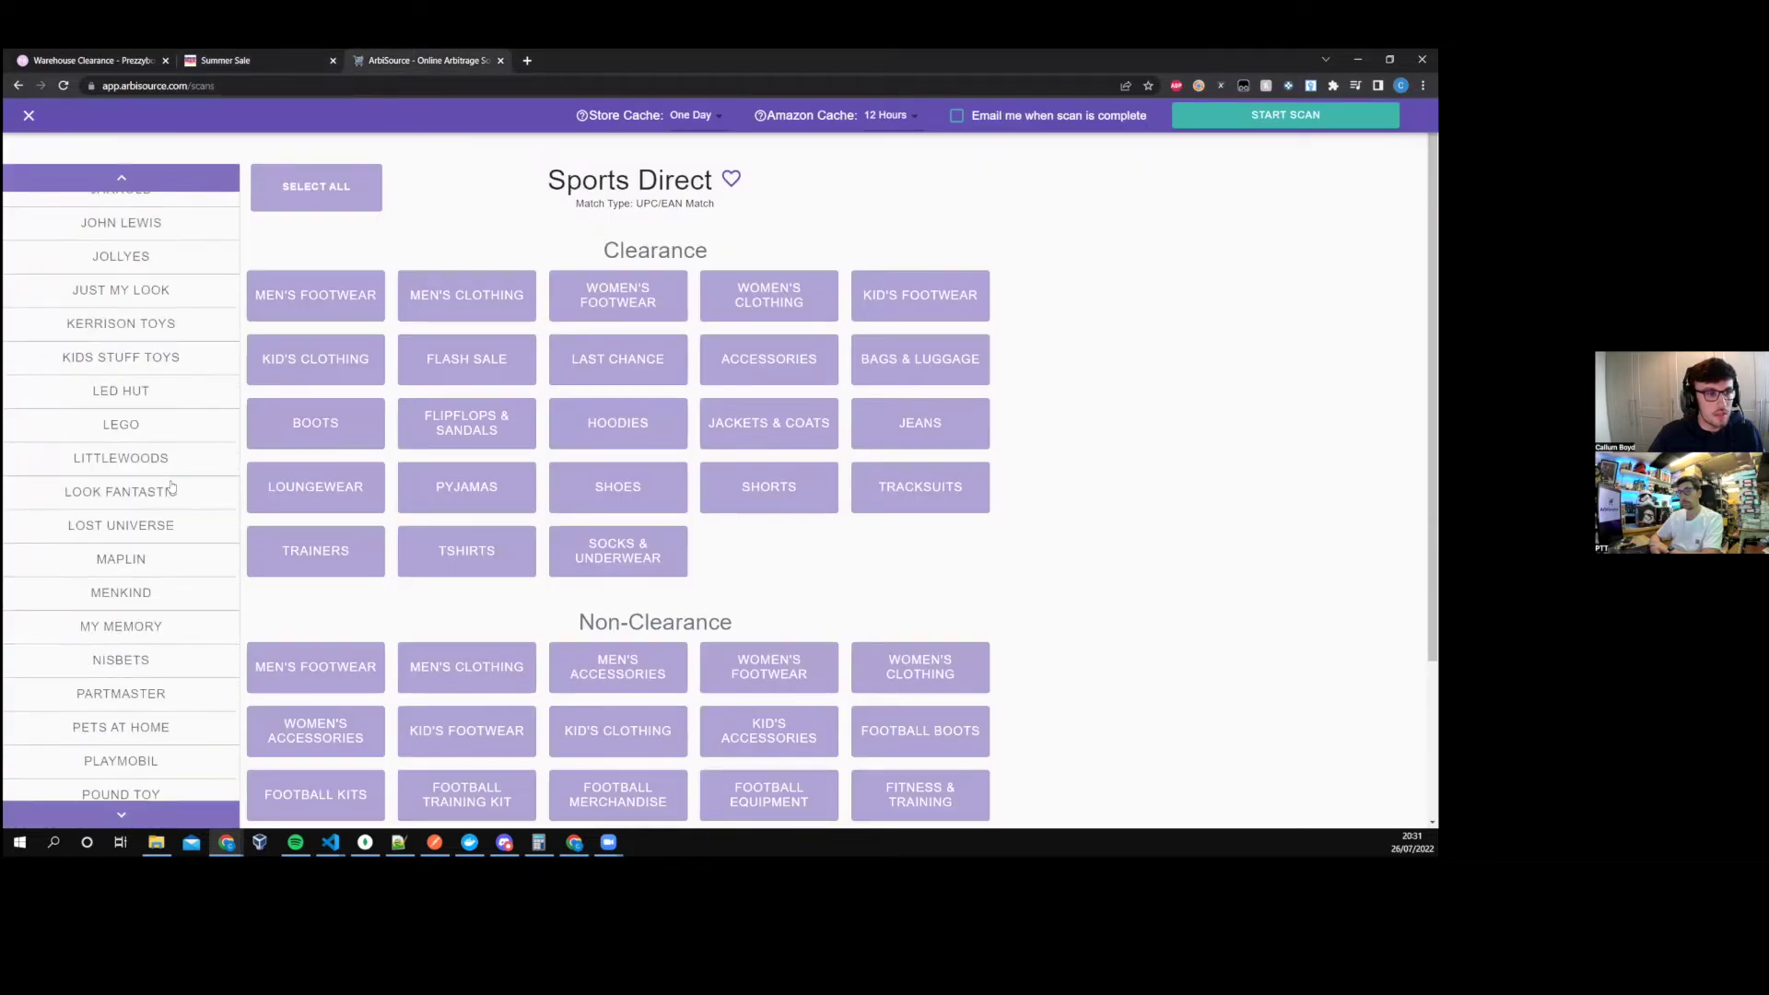
{"action": "scroll", "coordinate": [171, 486], "scroll_direction": "up", "scroll_amount": 10}
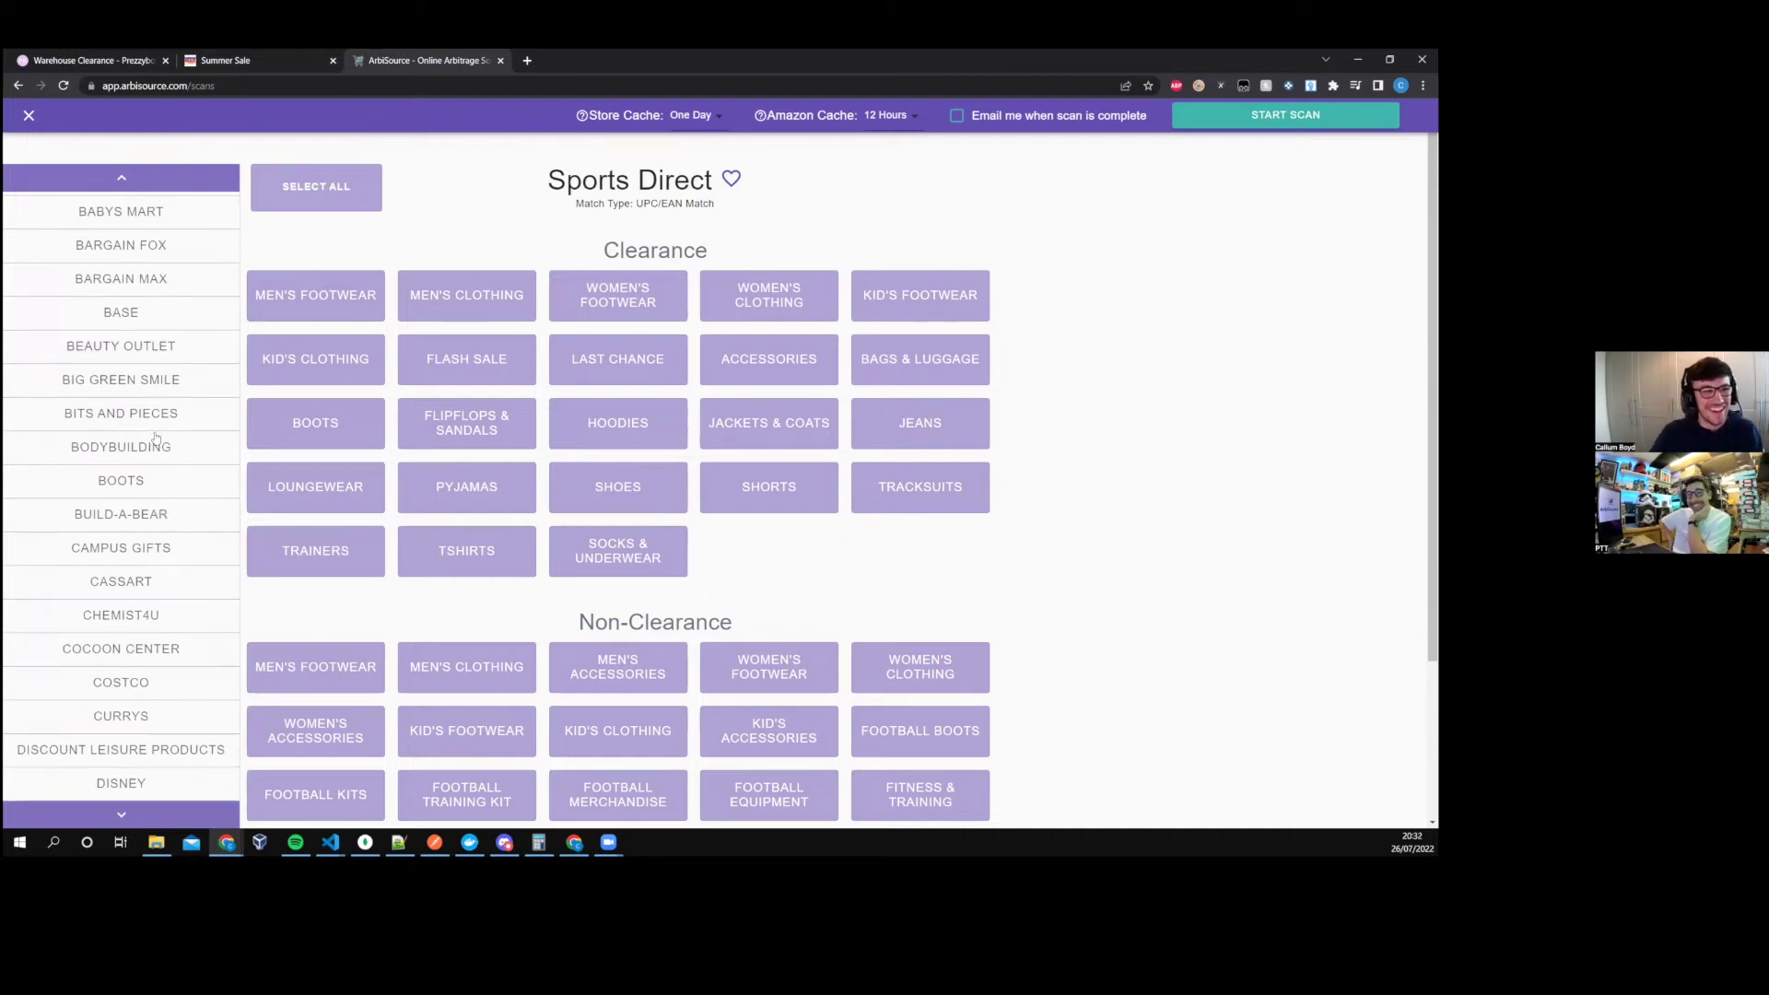
{"action": "scroll", "coordinate": [157, 369], "scroll_direction": "up", "scroll_amount": 2}
{"action": "left_click", "coordinate": [175, 348]}
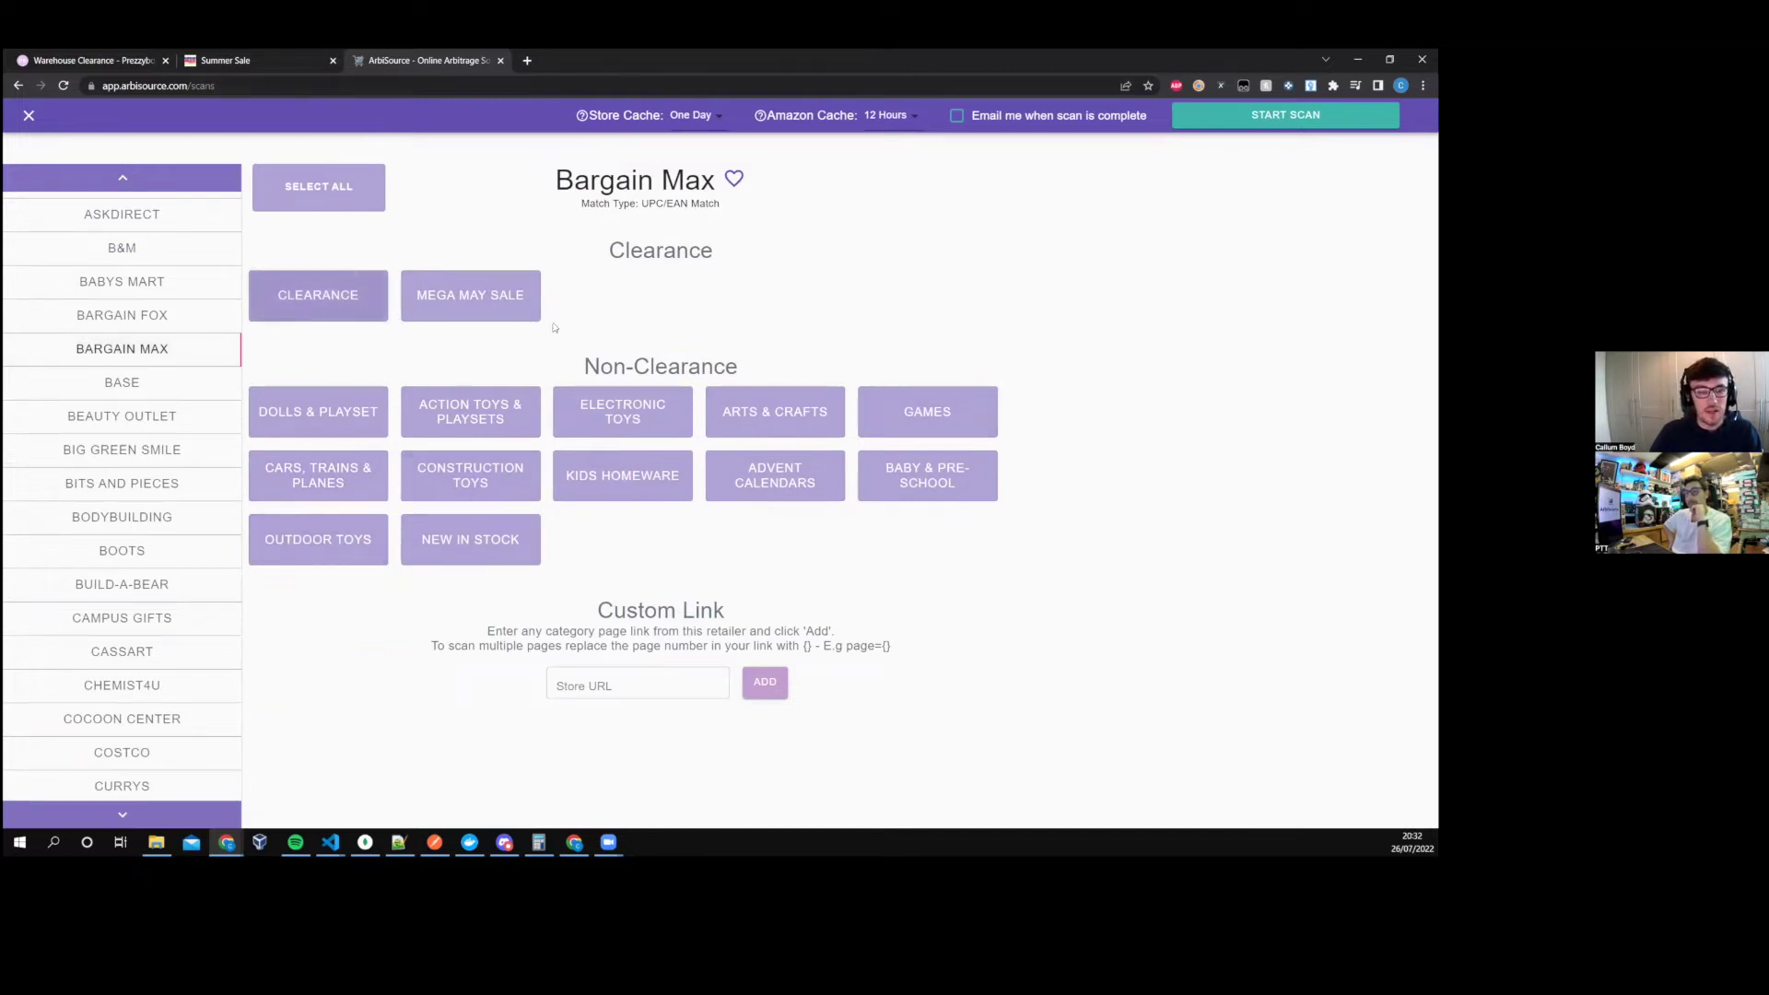
- Switch to the Bargain Max Summer Sale tab listing 709 products
{"action": "left_click", "coordinate": [276, 61]}
{"action": "key", "text": "ctrl+Tab"}
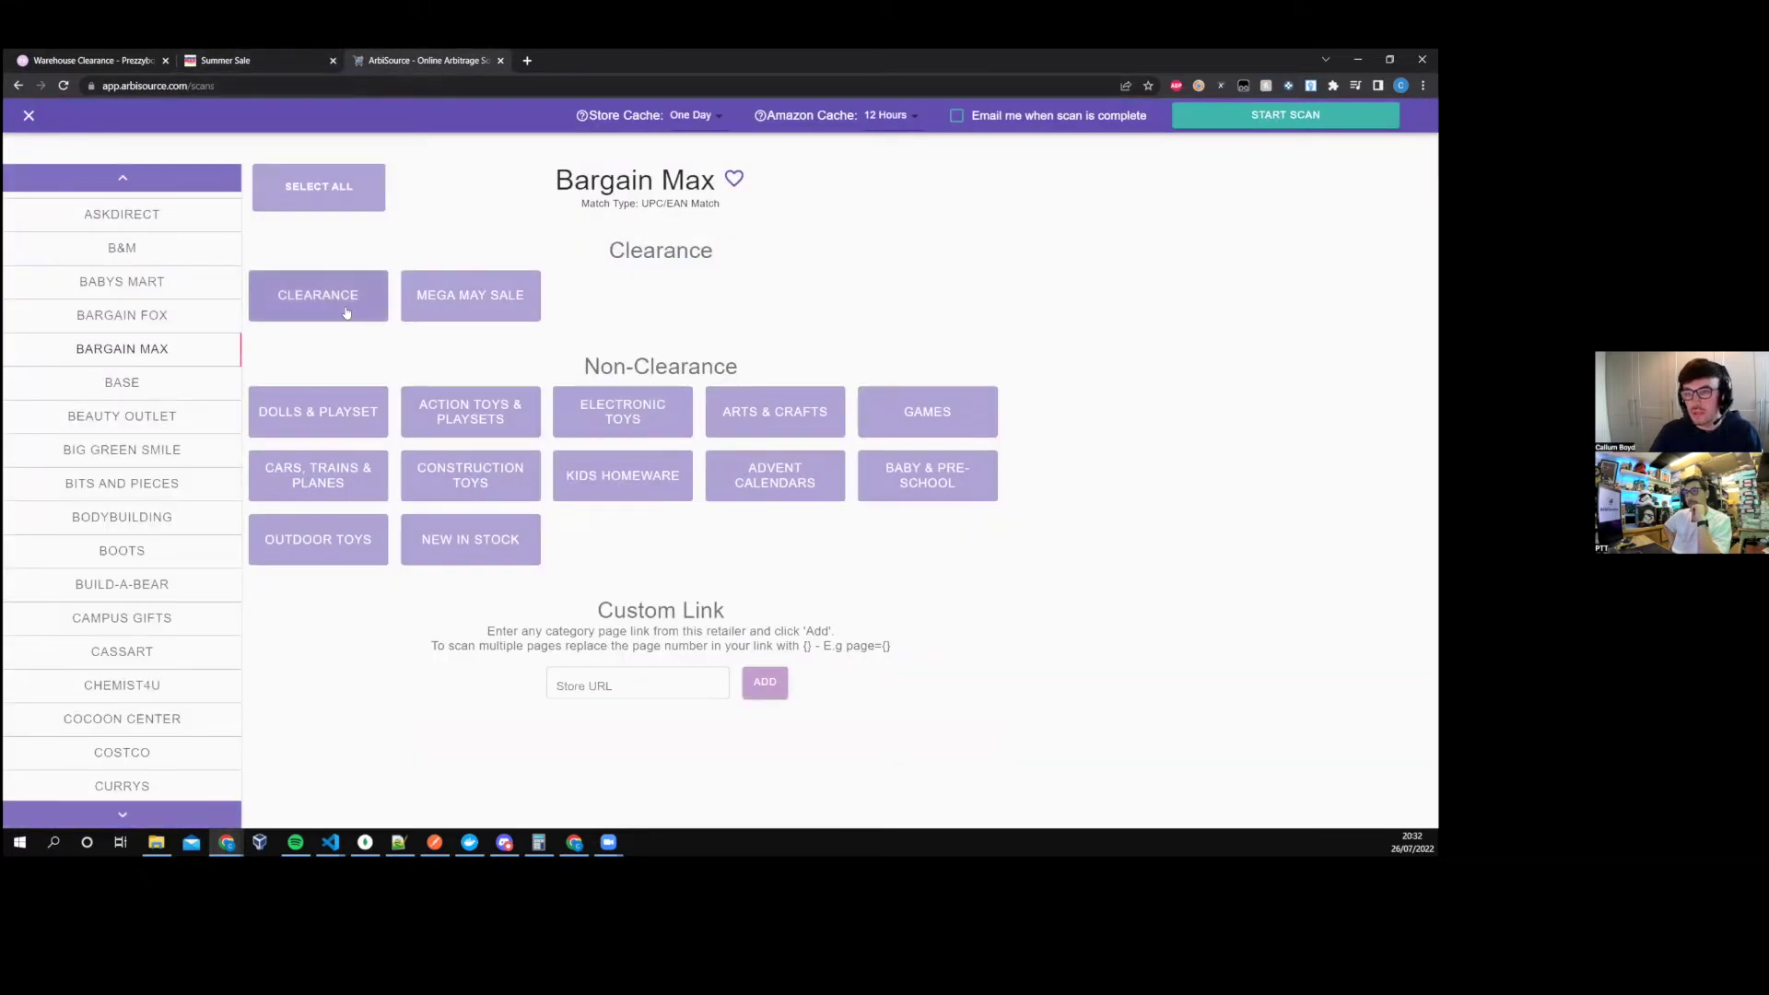
{"action": "left_click", "coordinate": [277, 61]}
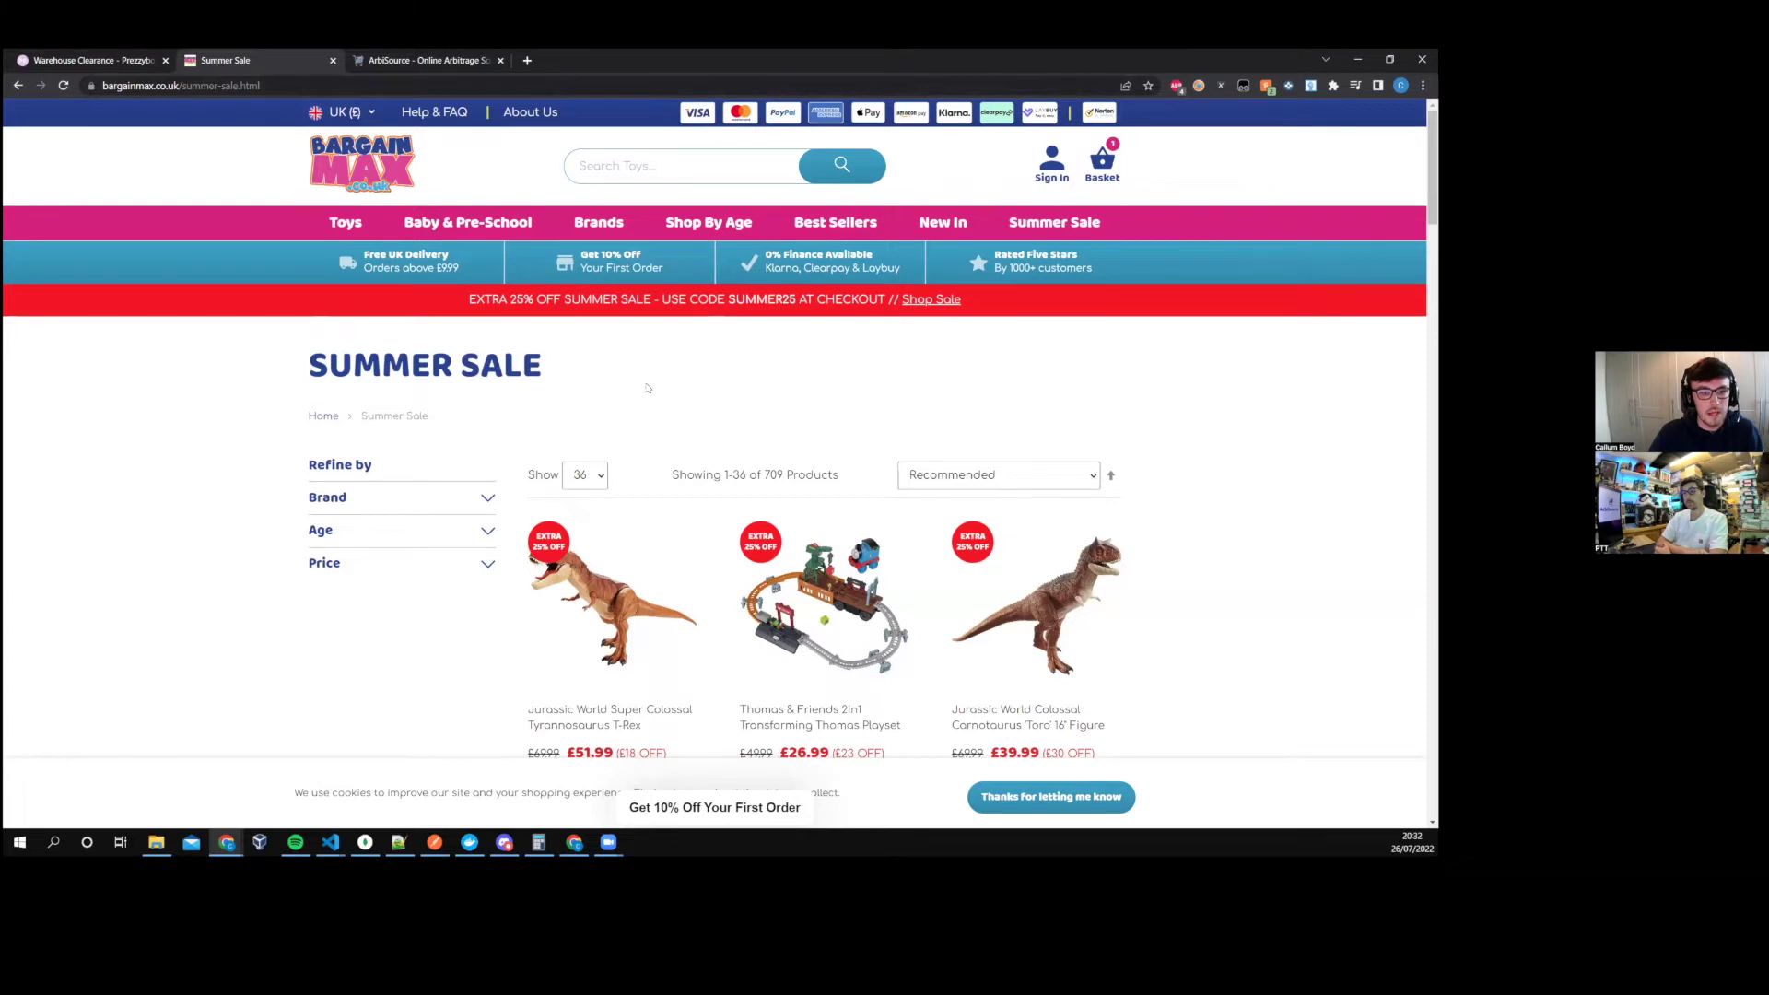
- Set the Summer Sale listing to show 48 products per page
{"action": "scroll", "coordinate": [593, 381], "scroll_direction": "down", "scroll_amount": 1}
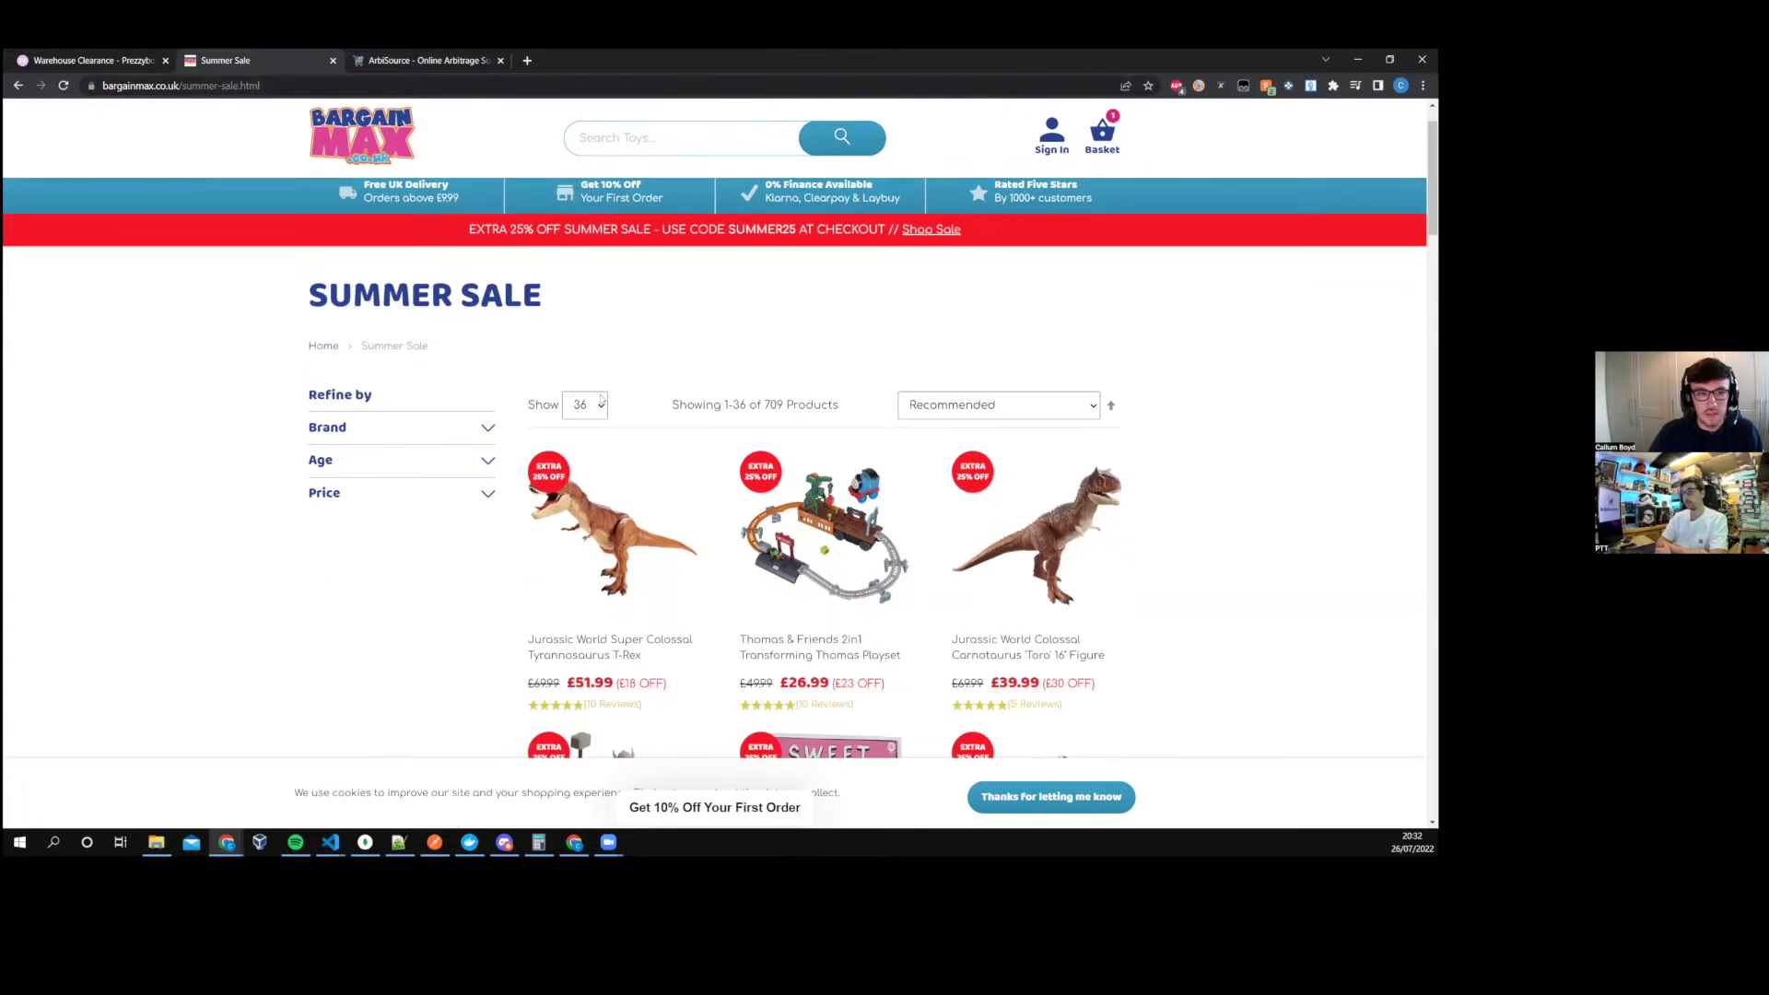
{"action": "left_click", "coordinate": [587, 407]}
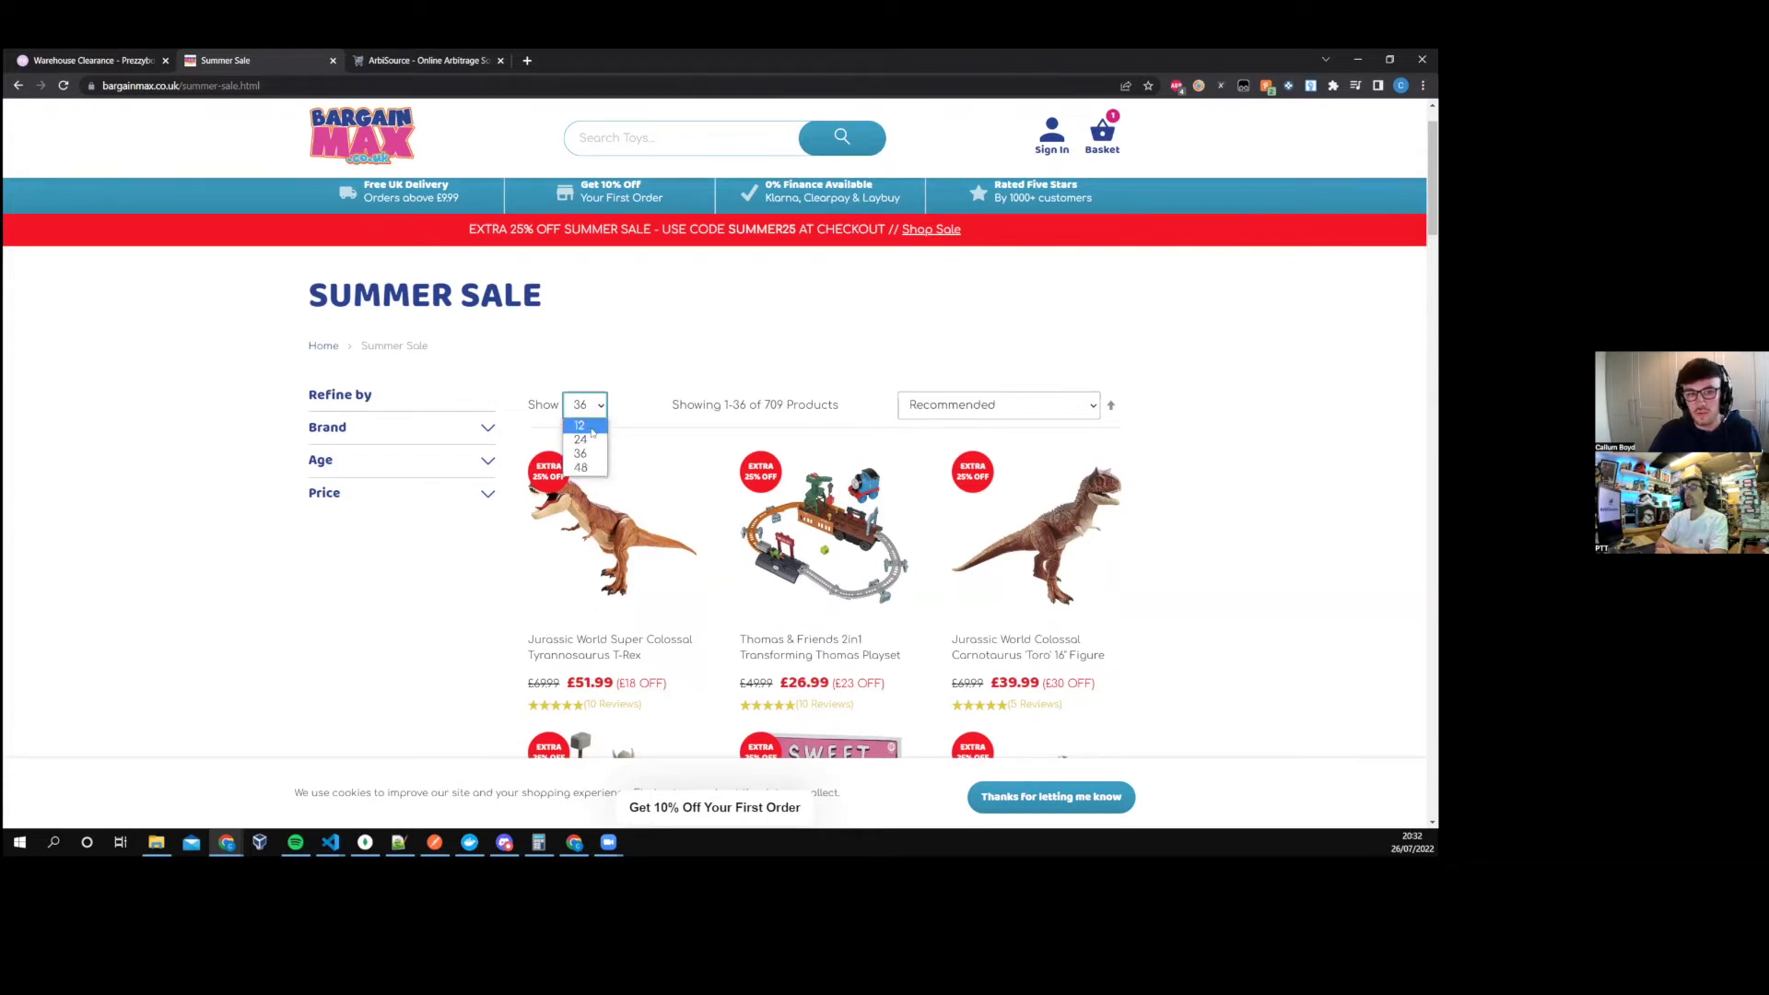
{"action": "left_click", "coordinate": [581, 467]}
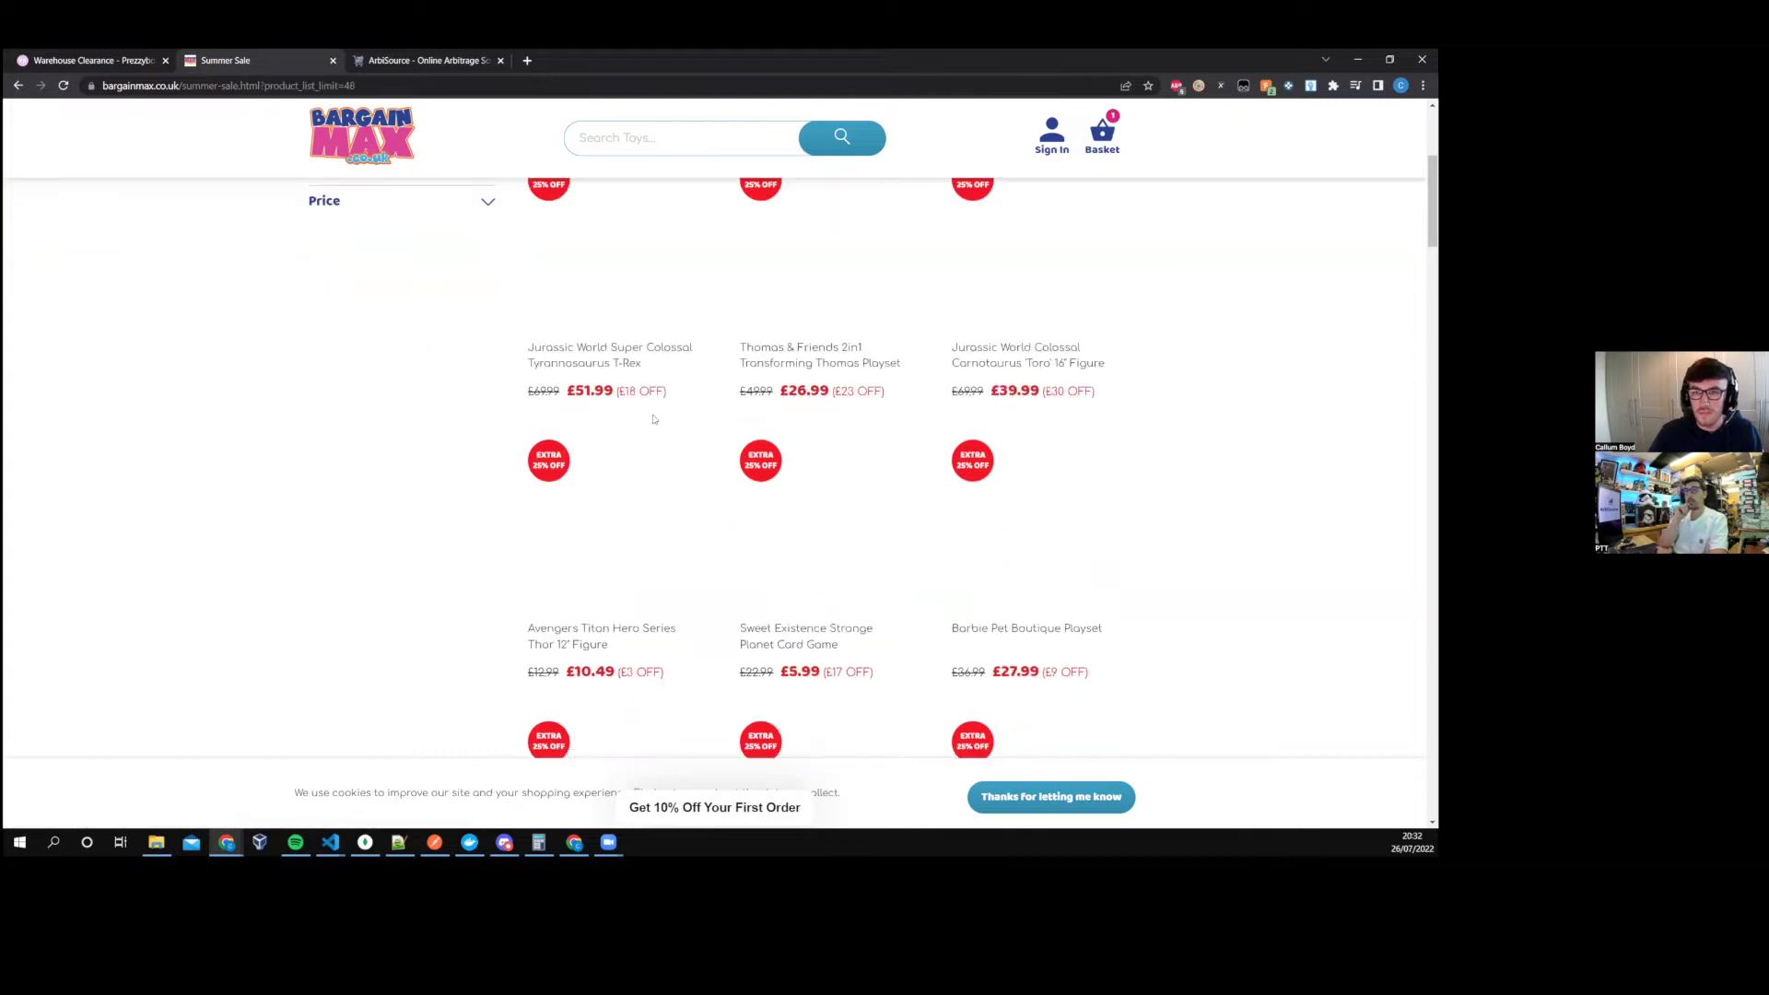
{"action": "scroll", "coordinate": [746, 396], "scroll_direction": "up", "scroll_amount": 4}
{"action": "left_click", "coordinate": [587, 474]}
{"action": "left_click", "coordinate": [635, 448]}
- Go to page 2 of the listing and select its full web address
{"action": "scroll", "coordinate": [664, 460], "scroll_direction": "down", "scroll_amount": 10}
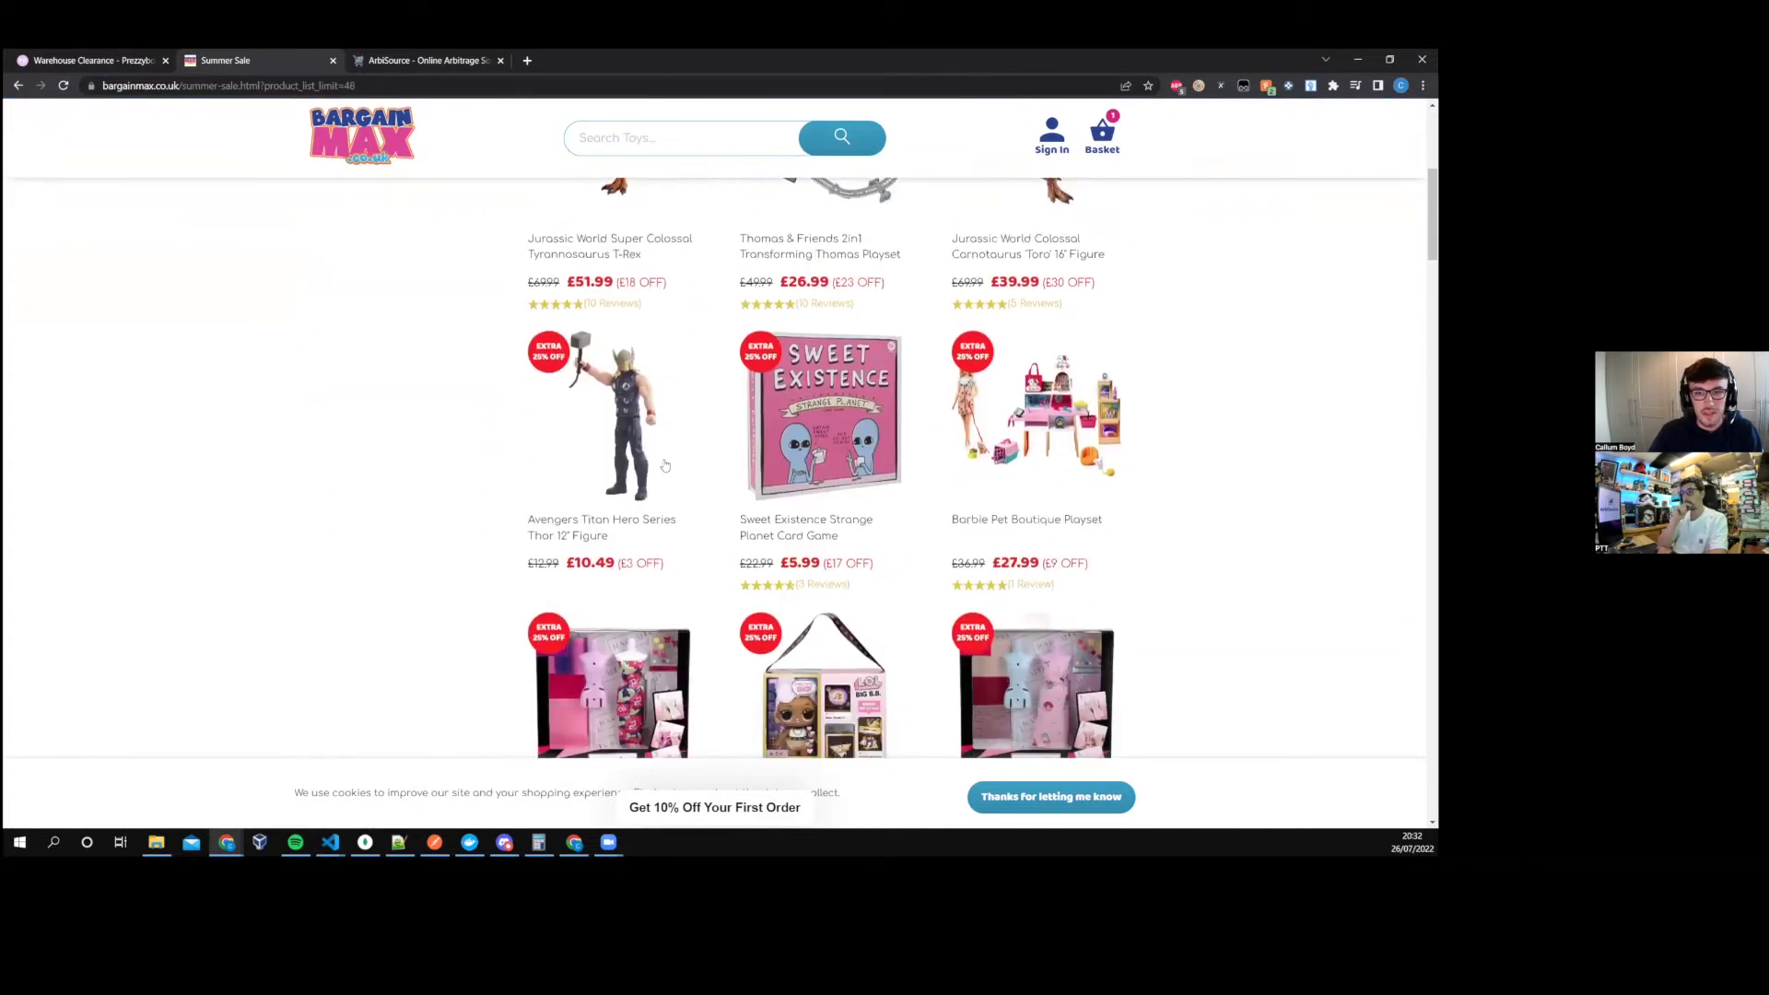
{"action": "scroll", "coordinate": [667, 466], "scroll_direction": "down", "scroll_amount": 20}
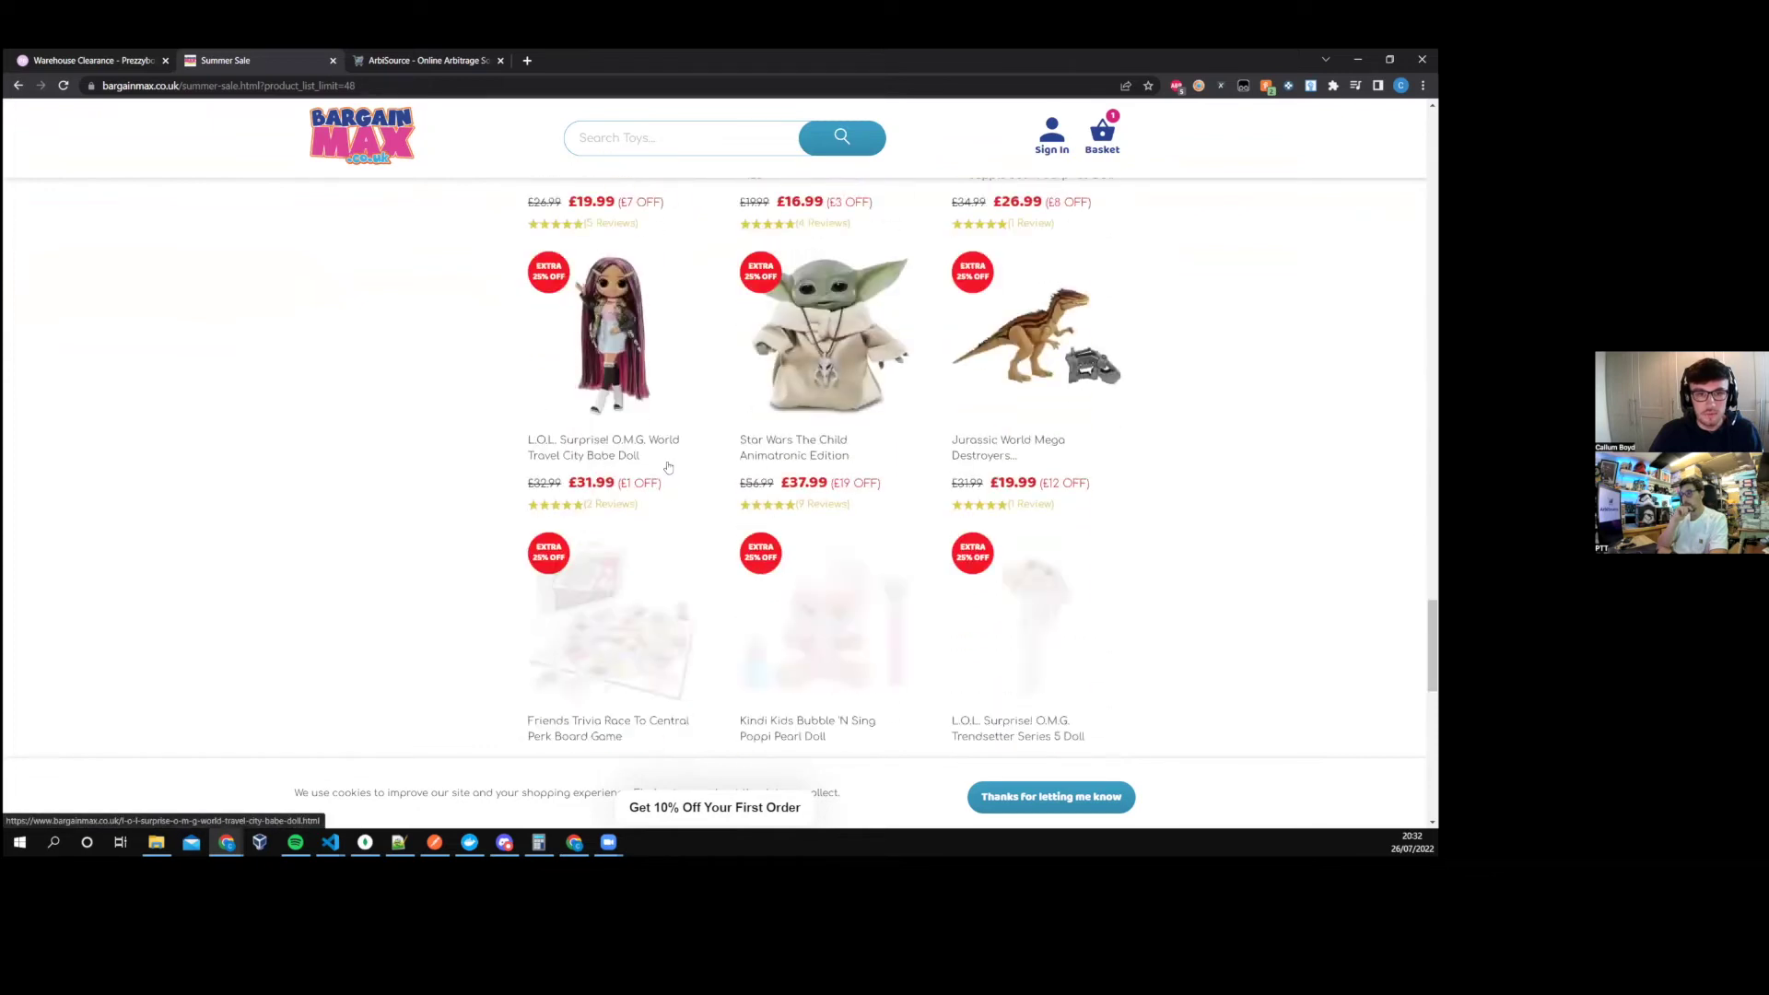
{"action": "scroll", "coordinate": [668, 466], "scroll_direction": "down", "scroll_amount": 5}
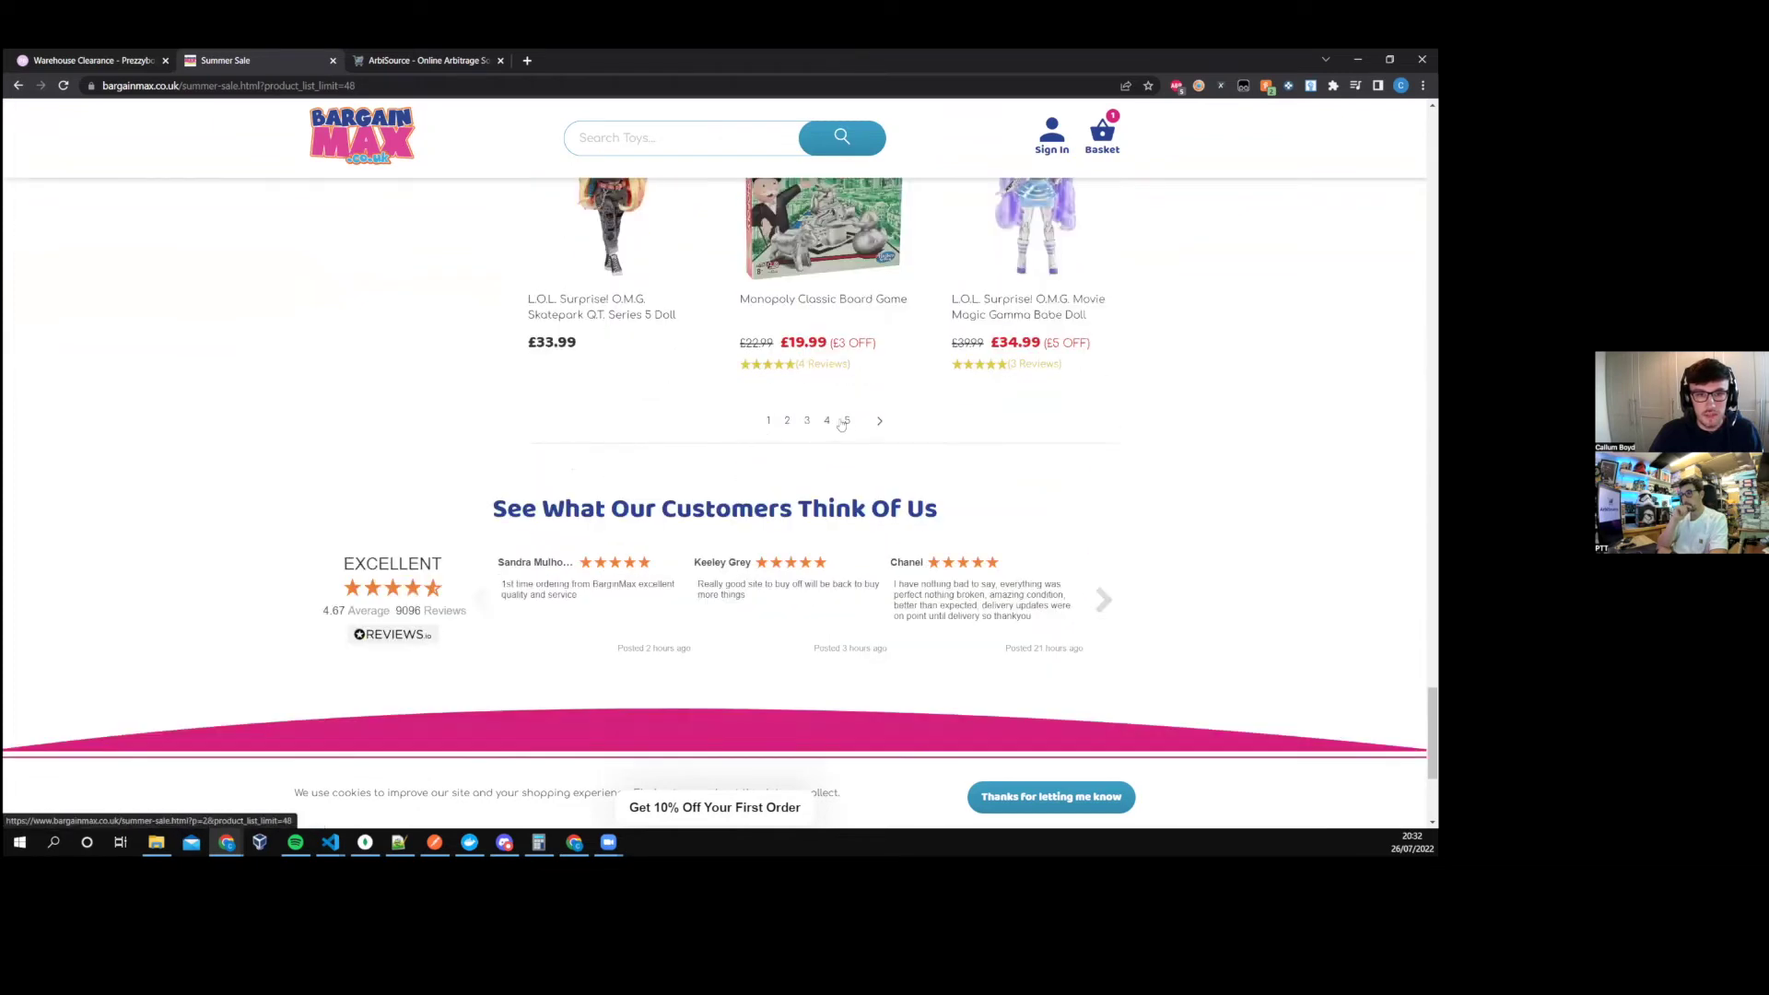
{"action": "left_click", "coordinate": [788, 422]}
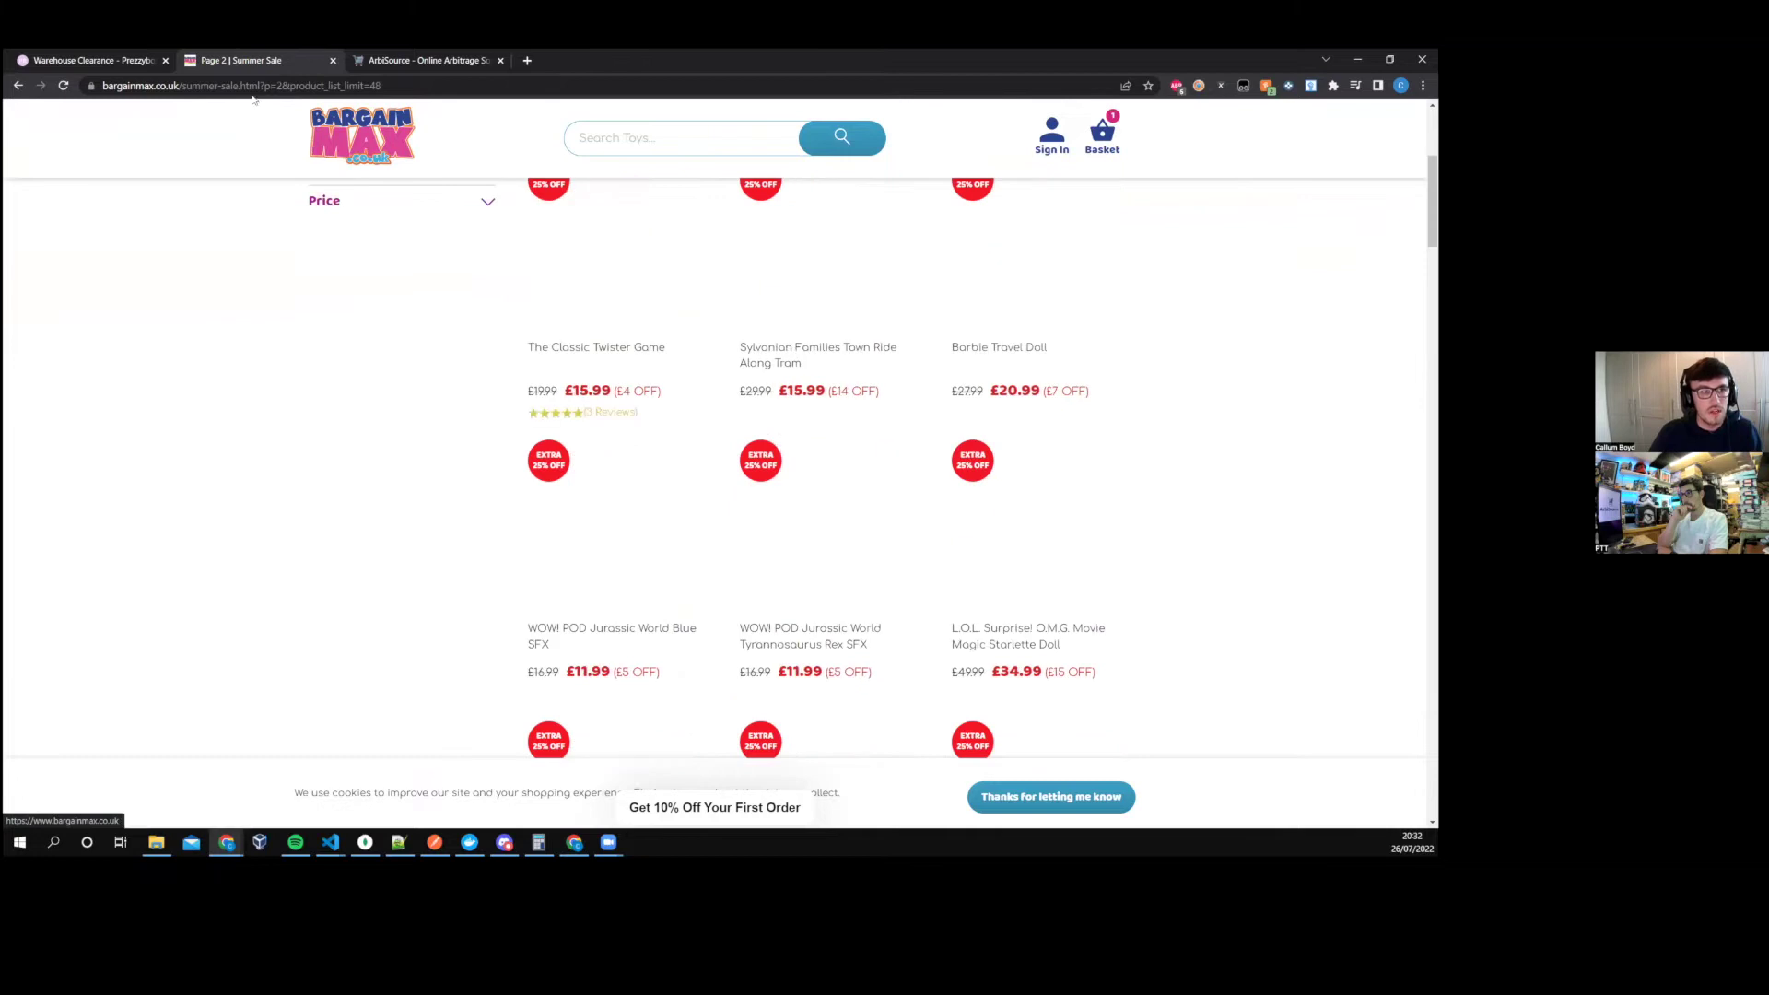
{"action": "left_click", "coordinate": [158, 86]}
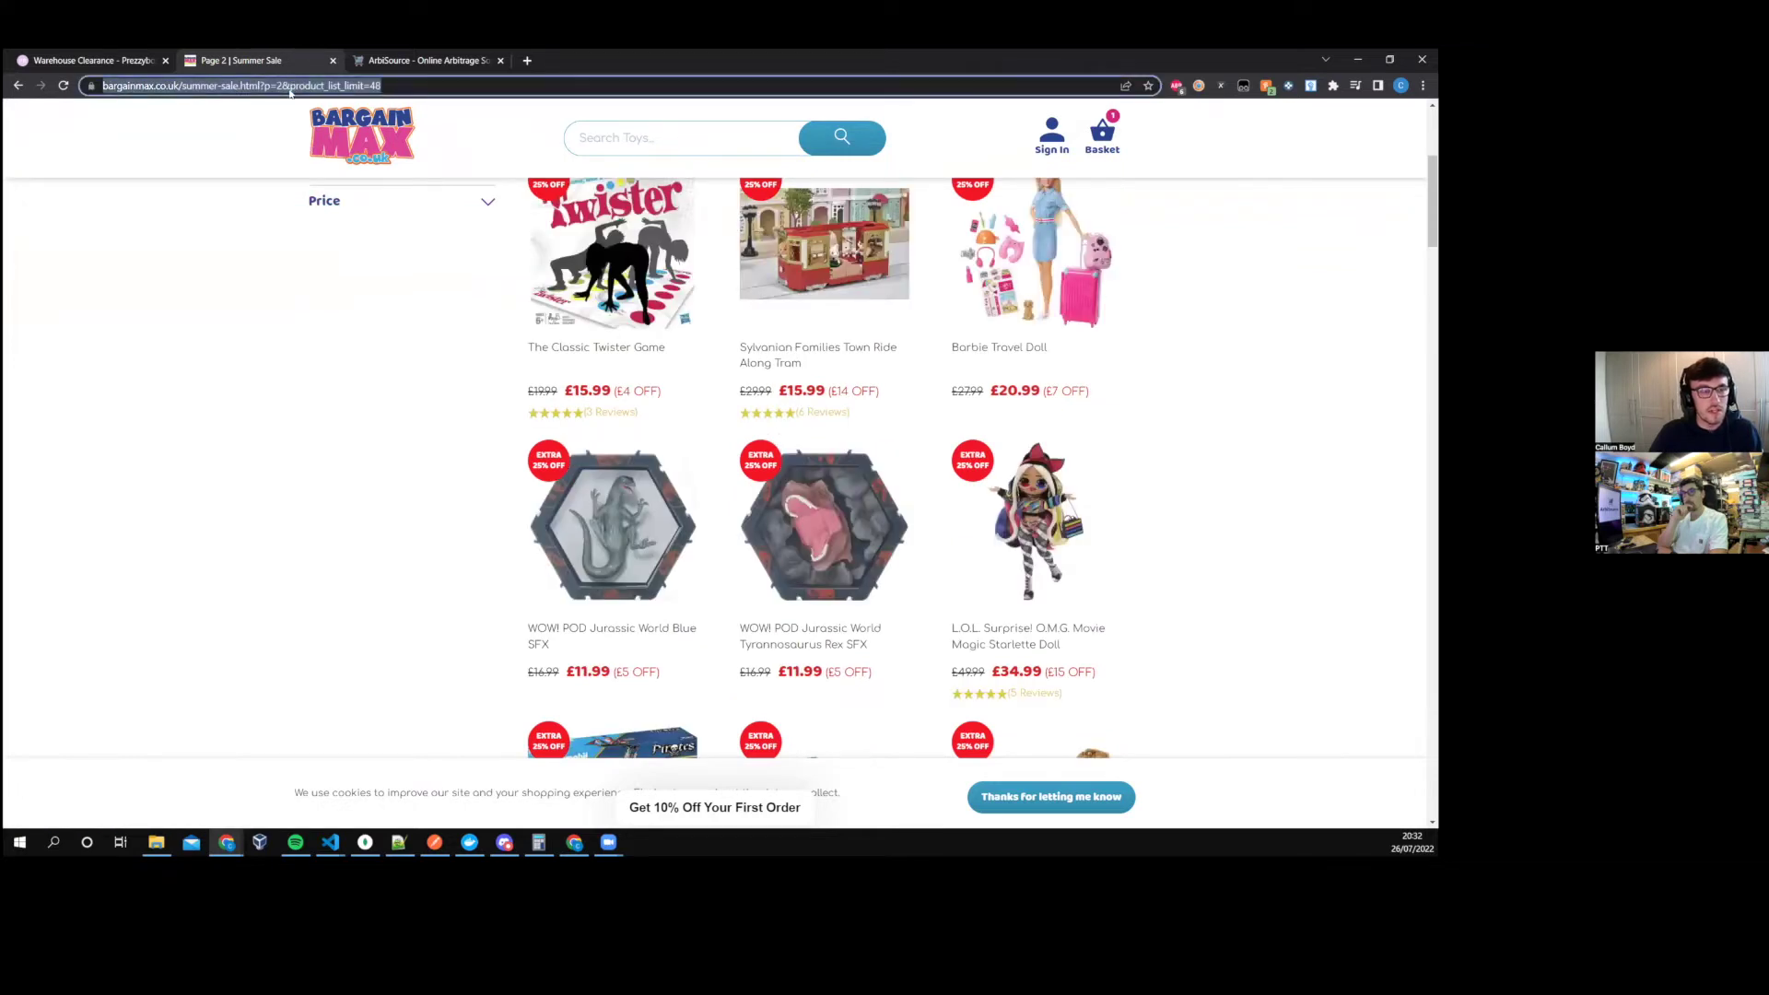
{"action": "left_click", "coordinate": [291, 86]}
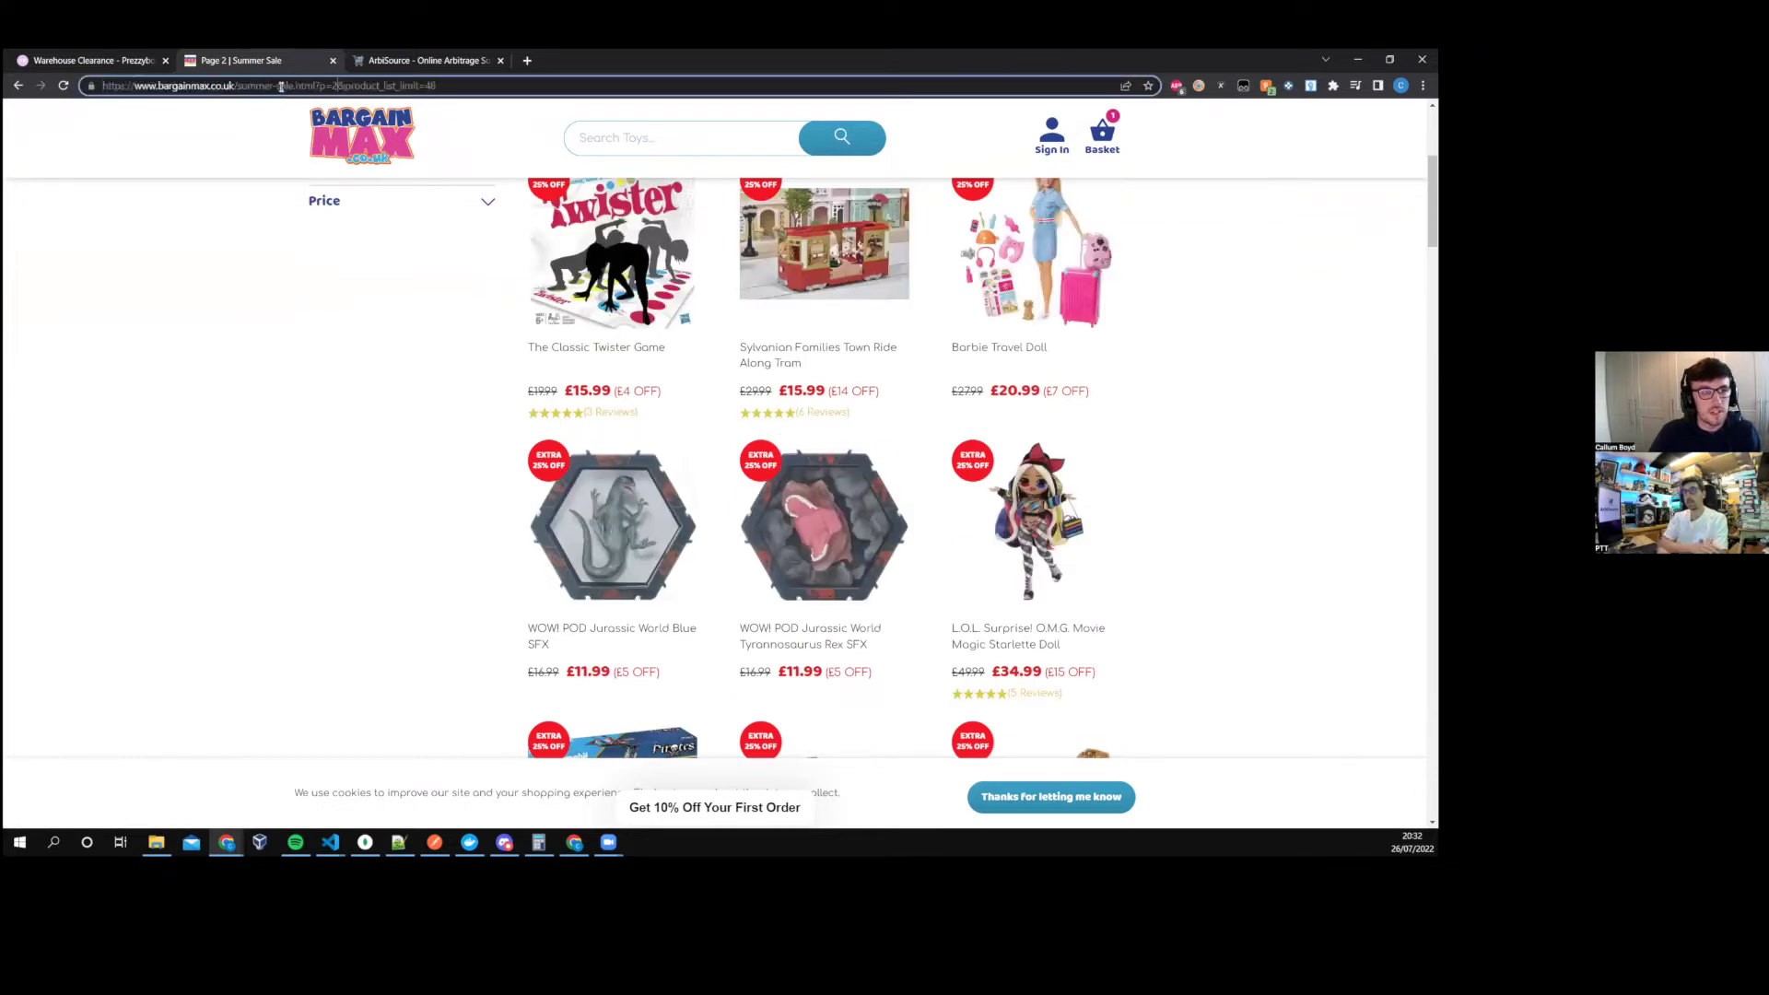
{"action": "left_click", "coordinate": [428, 86]}
{"action": "triple_click", "coordinate": [465, 87]}
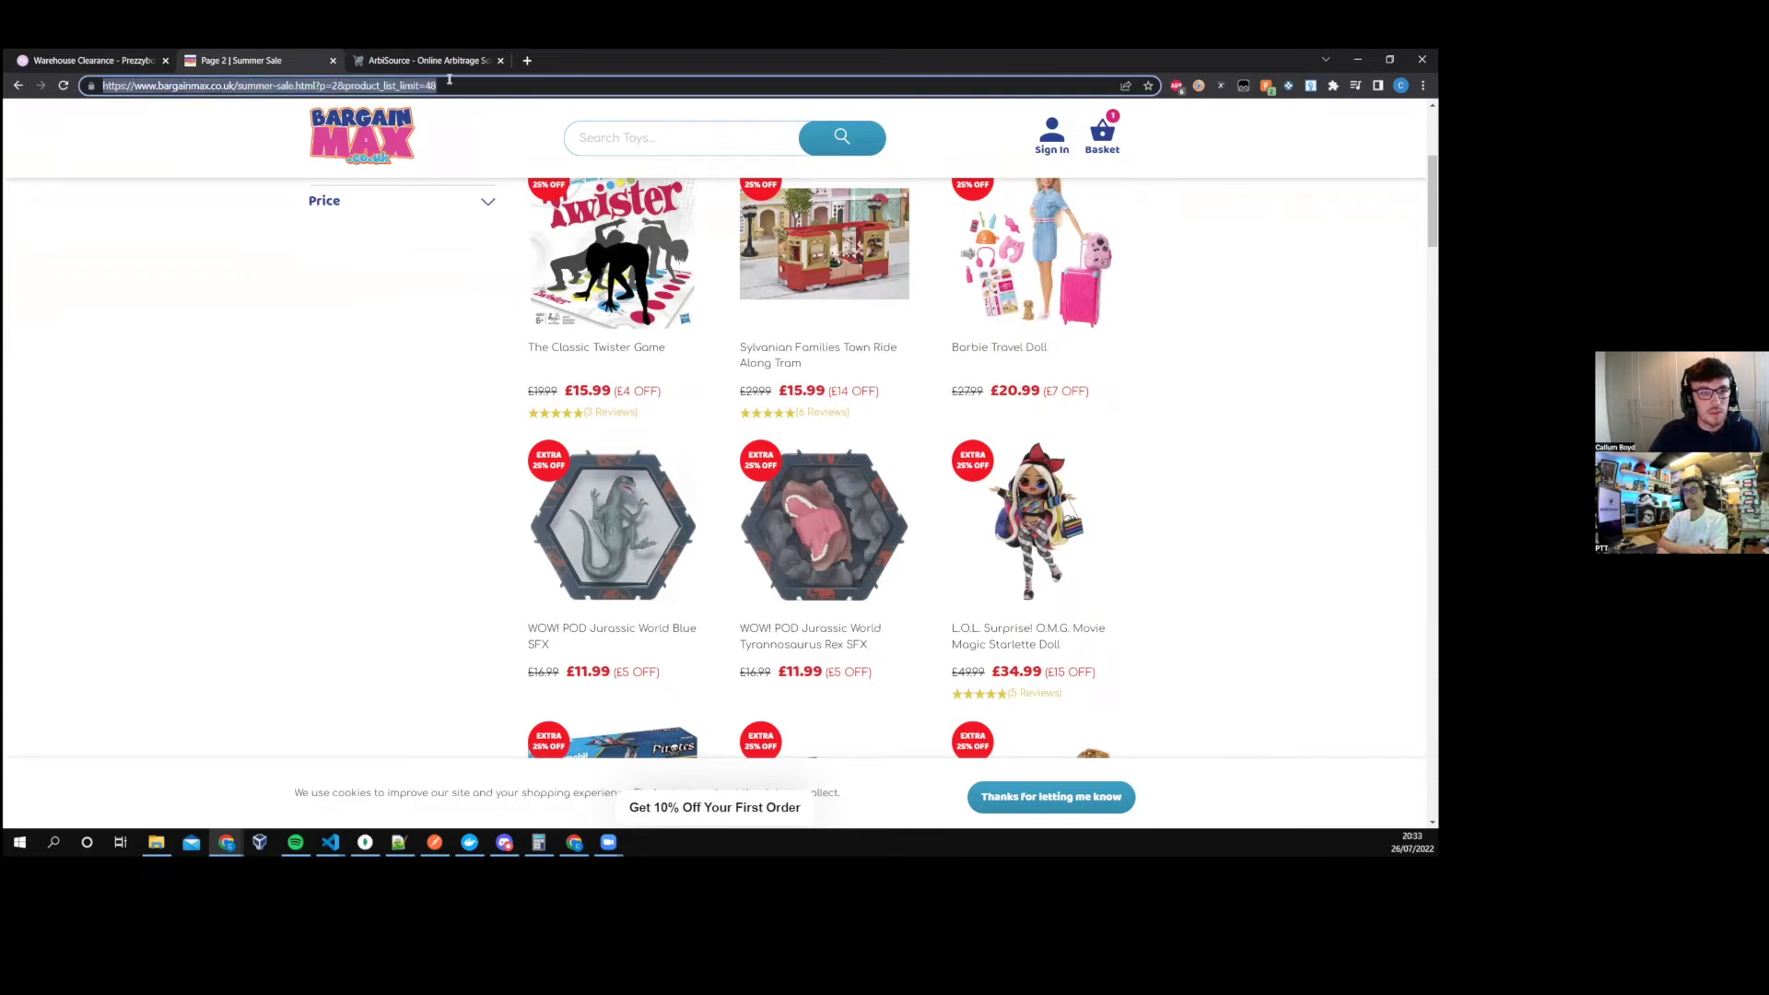
- Paste the Summer Sale link into the Store URL field, replacing page number 2 with {}
{"action": "left_click", "coordinate": [431, 60]}
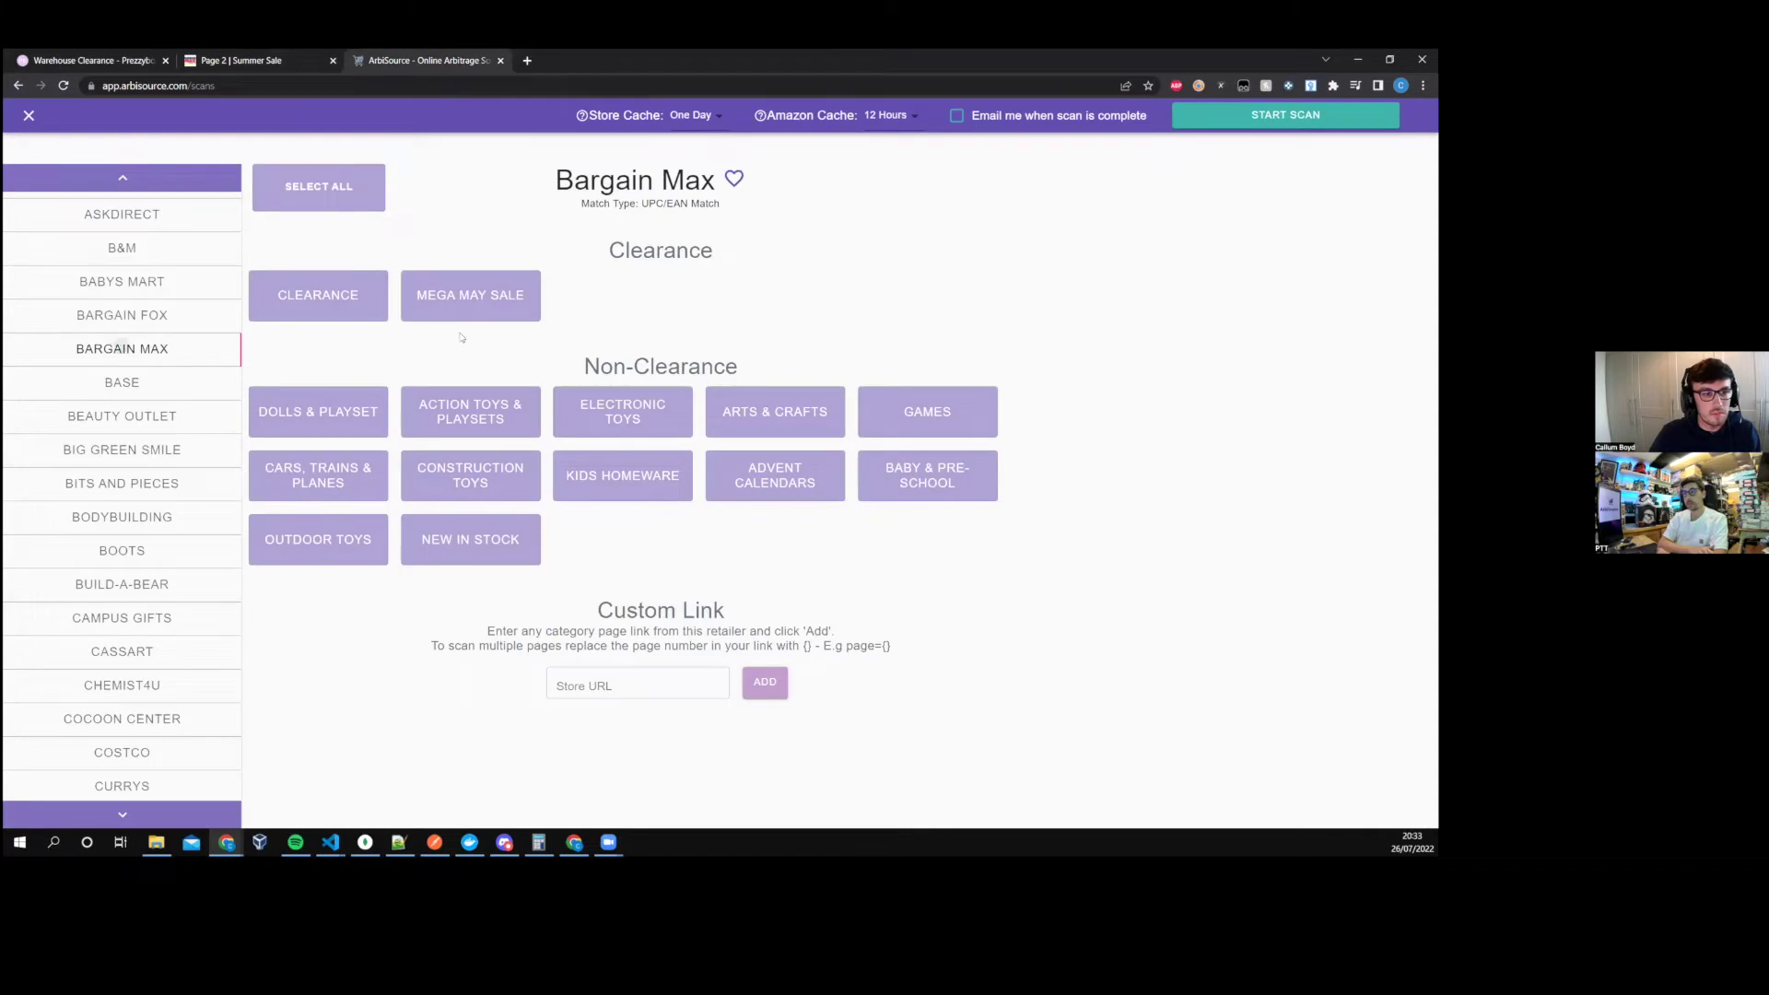
{"action": "left_click", "coordinate": [645, 684]}
{"action": "key", "text": "ctrl+v"}
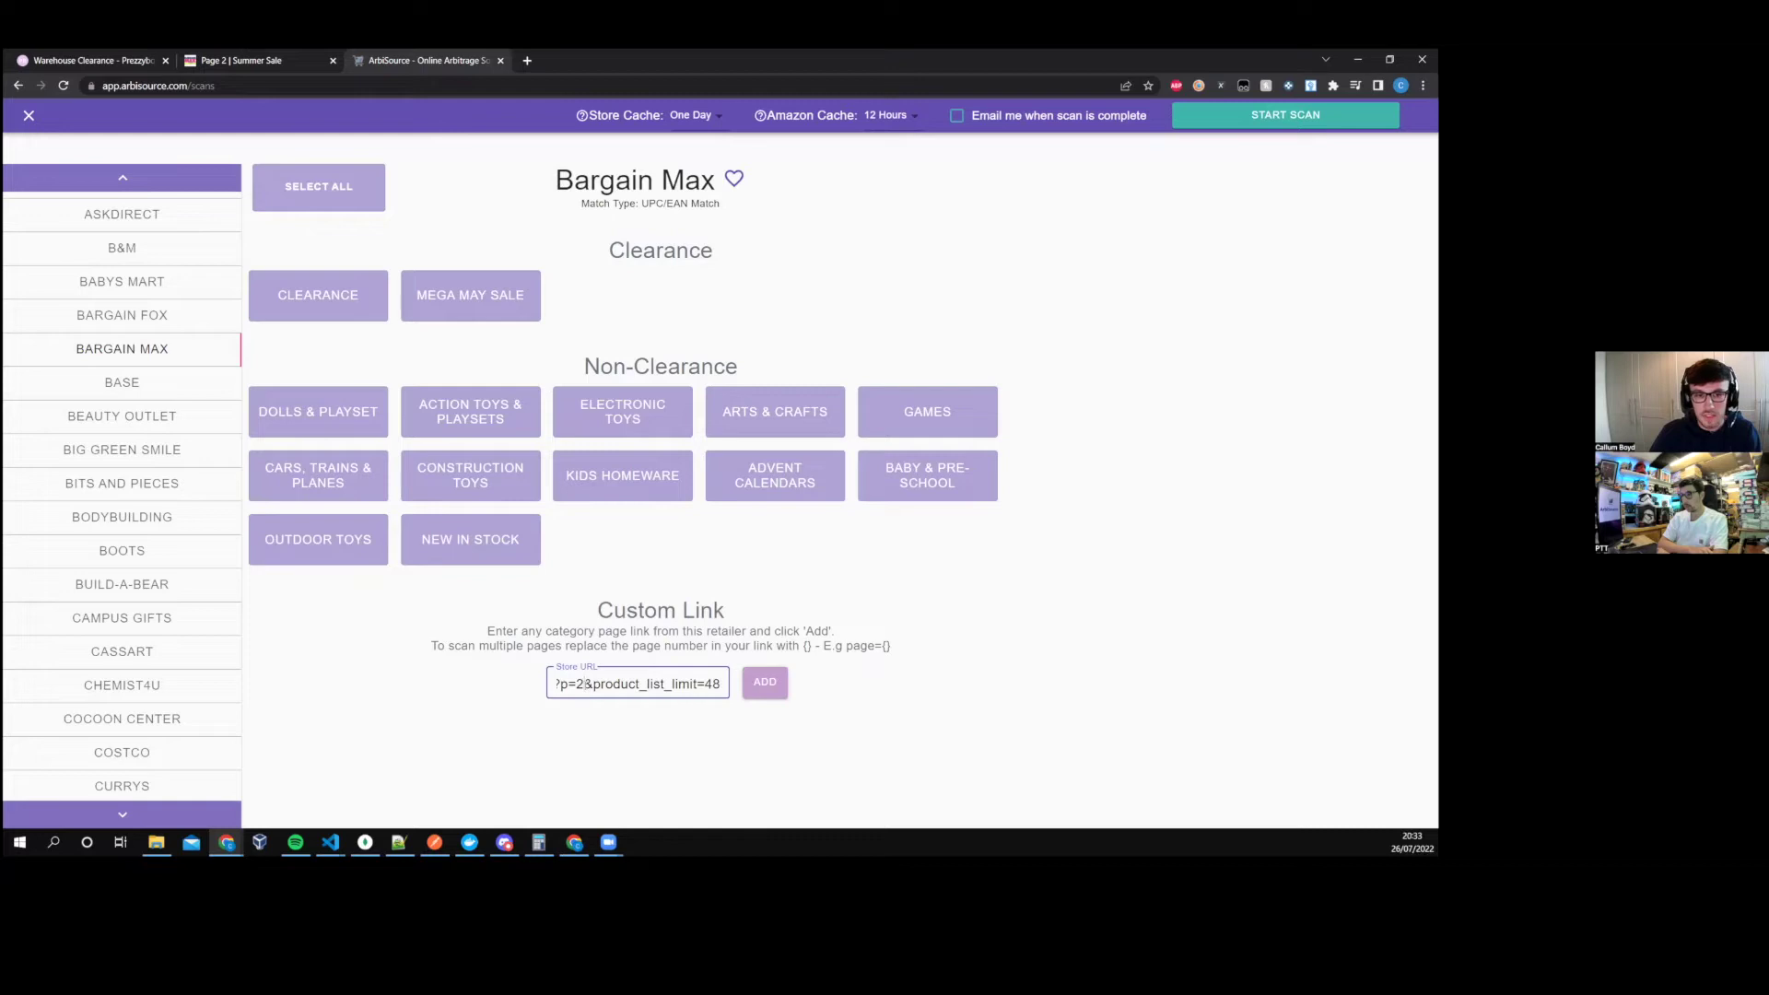
{"action": "left_click", "coordinate": [587, 684]}
{"action": "key", "text": "BackSpace"}
{"action": "type", "text": "{}"}
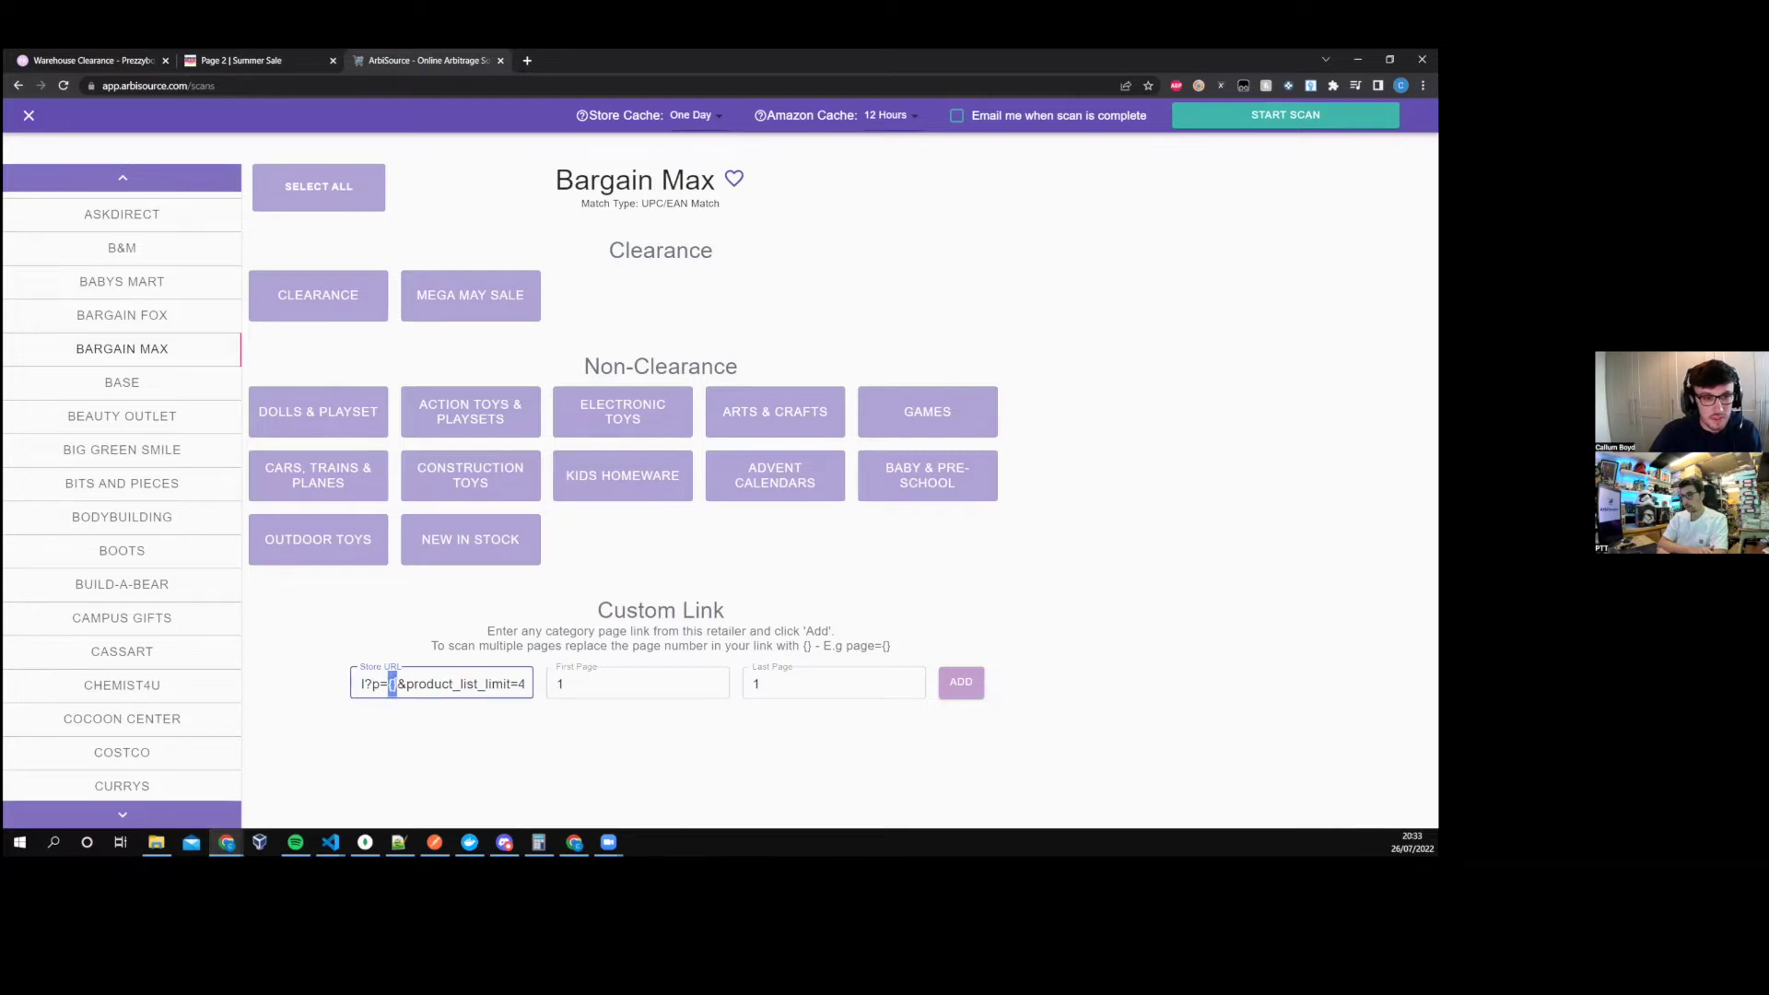
{"action": "left_click", "coordinate": [605, 696]}
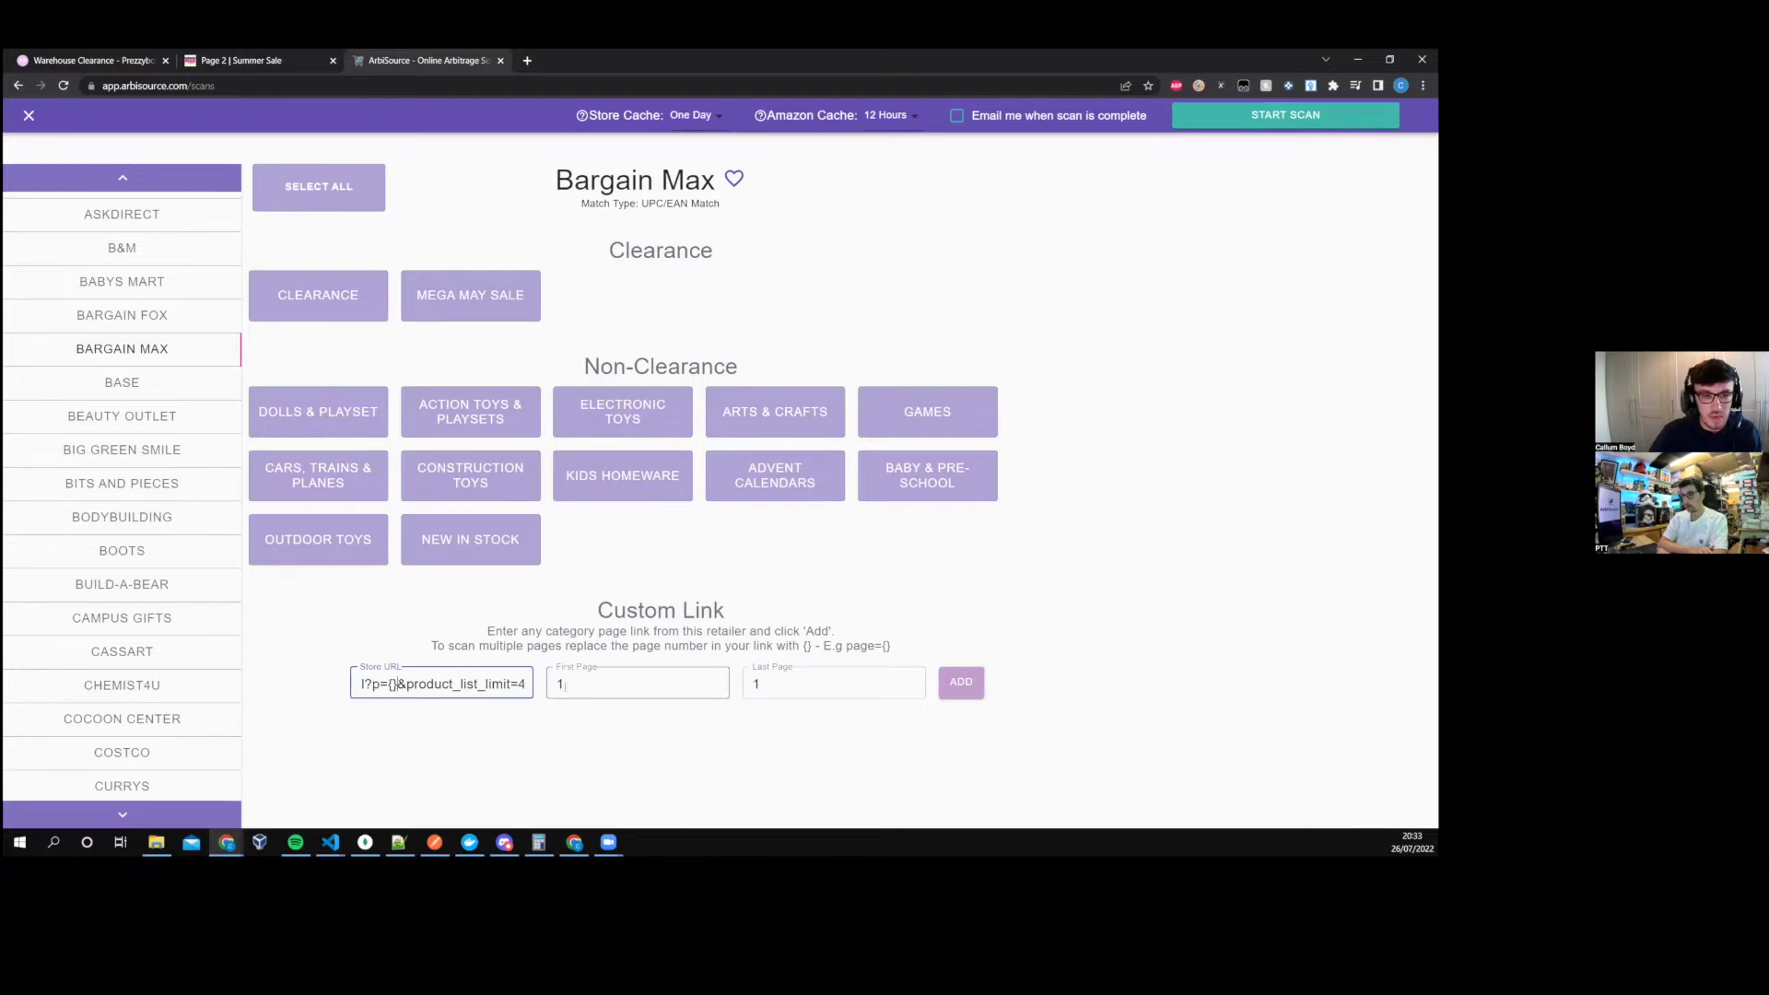
{"action": "left_click", "coordinate": [783, 684]}
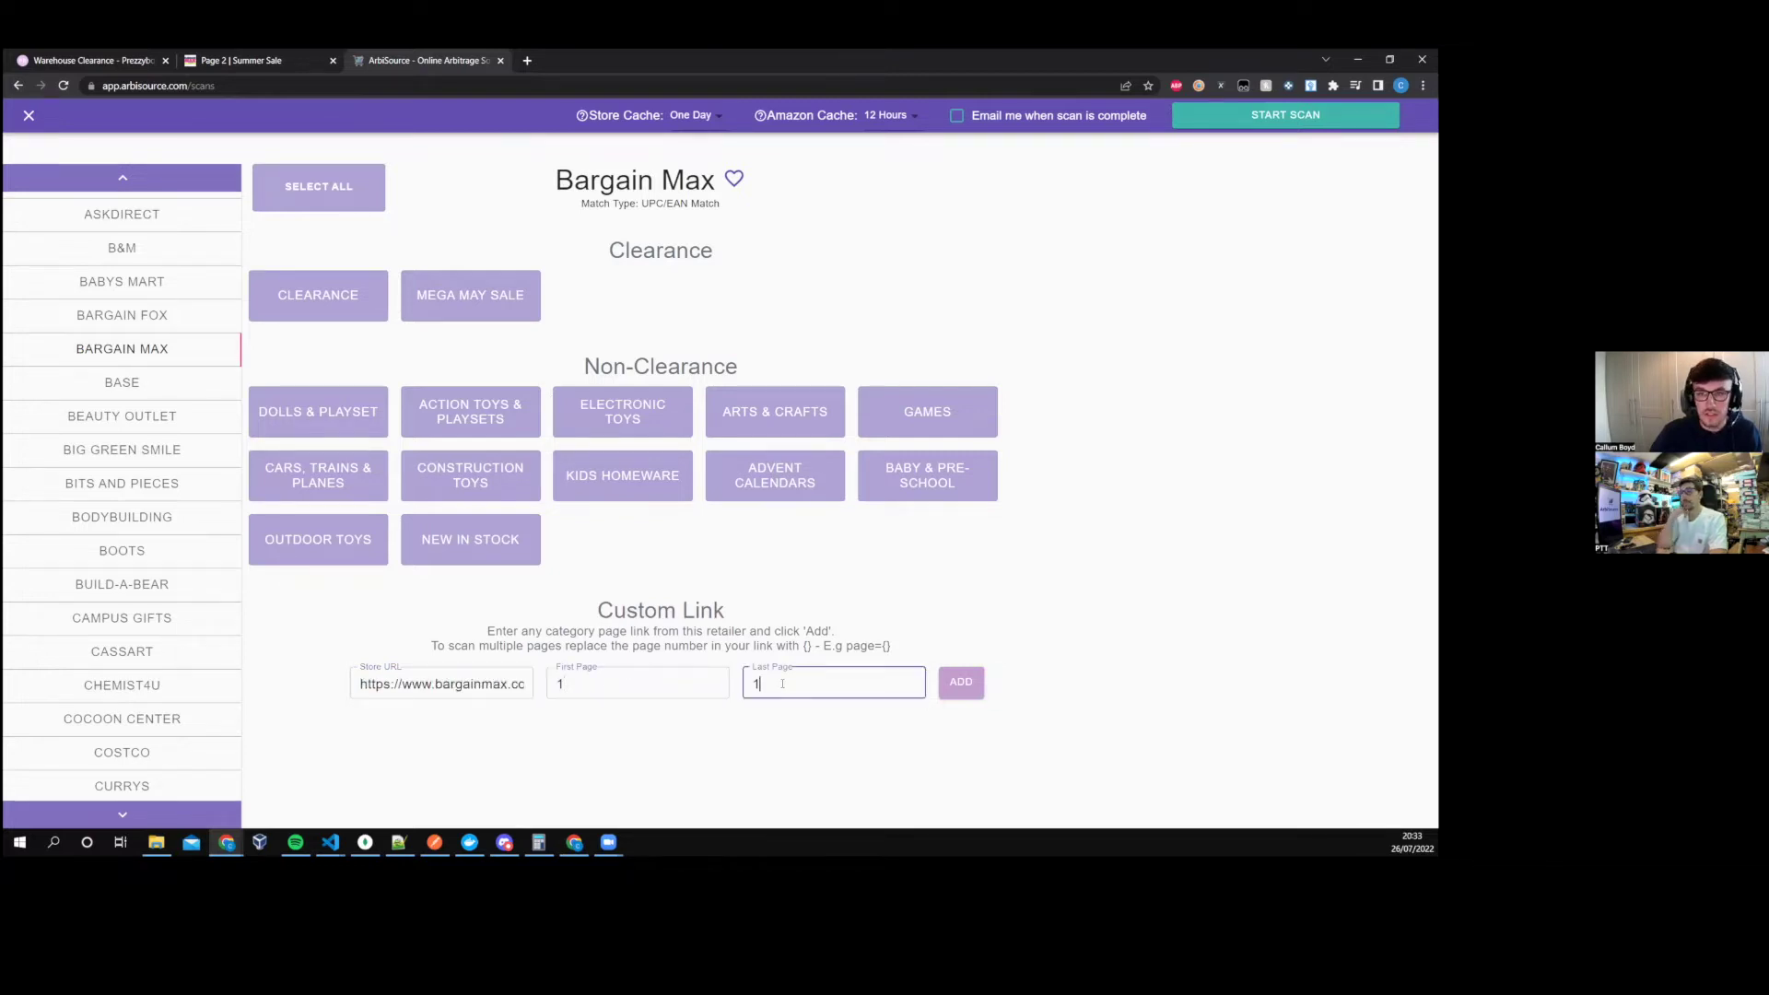
{"action": "left_click", "coordinate": [644, 684]}
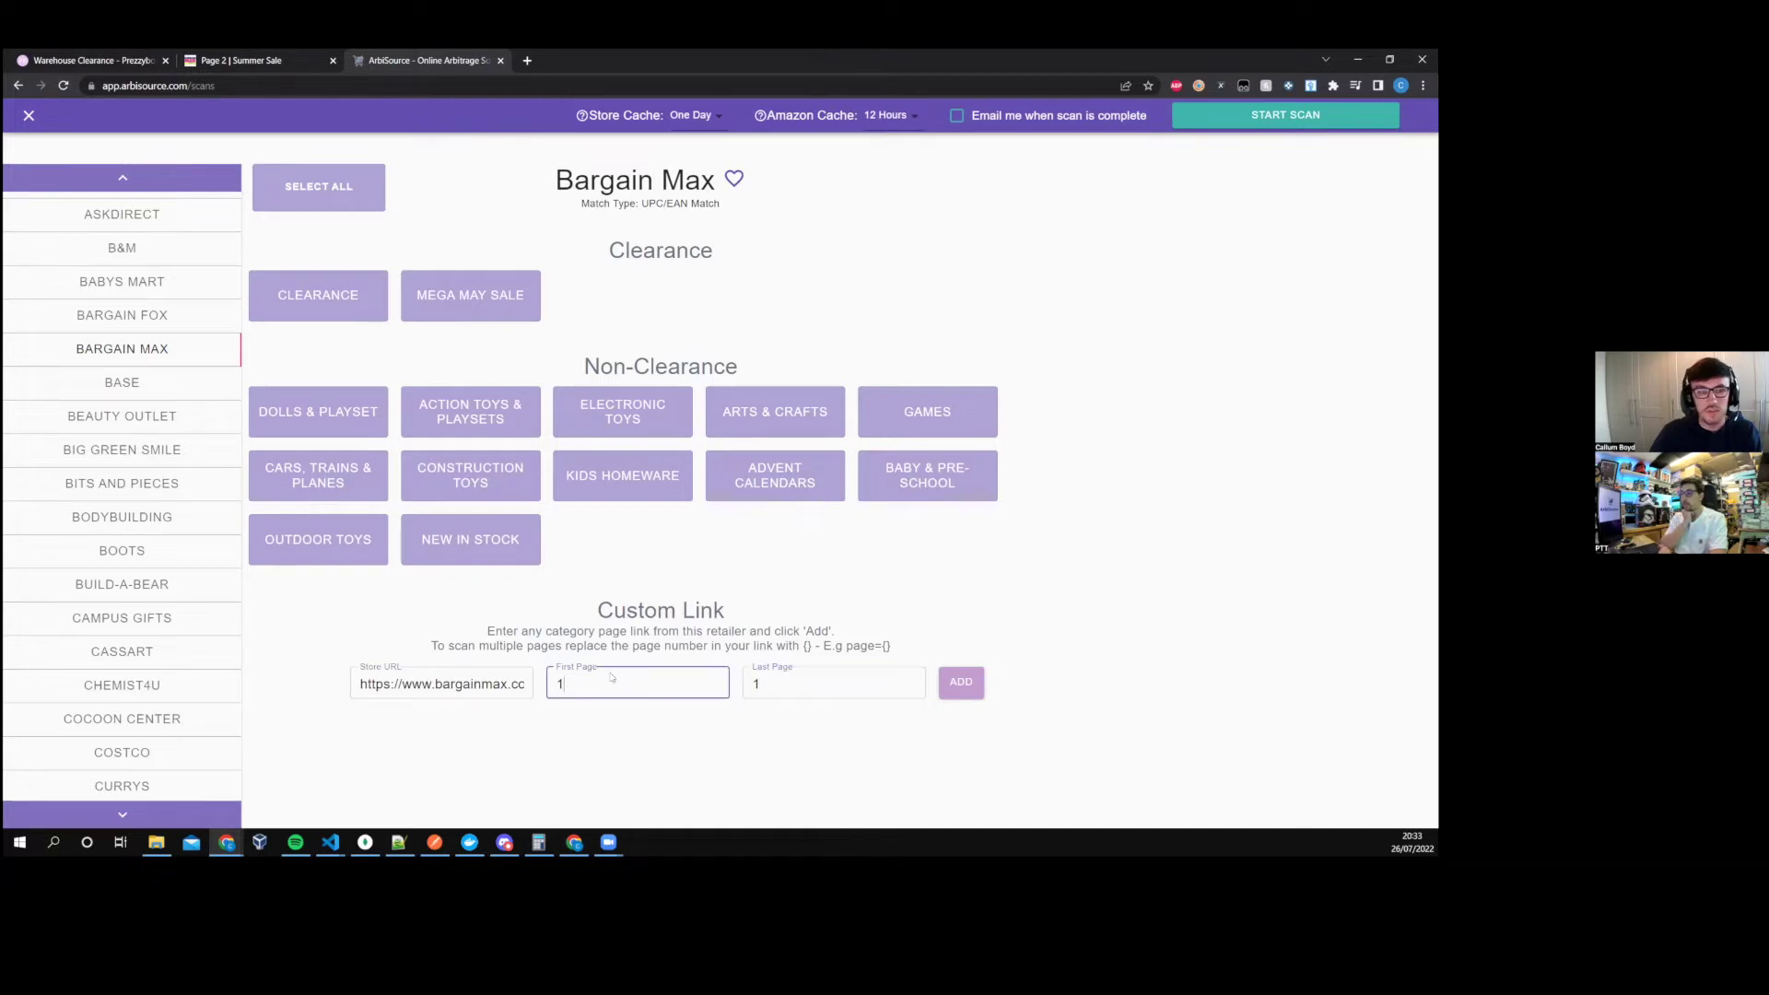
{"action": "left_click", "coordinate": [275, 60]}
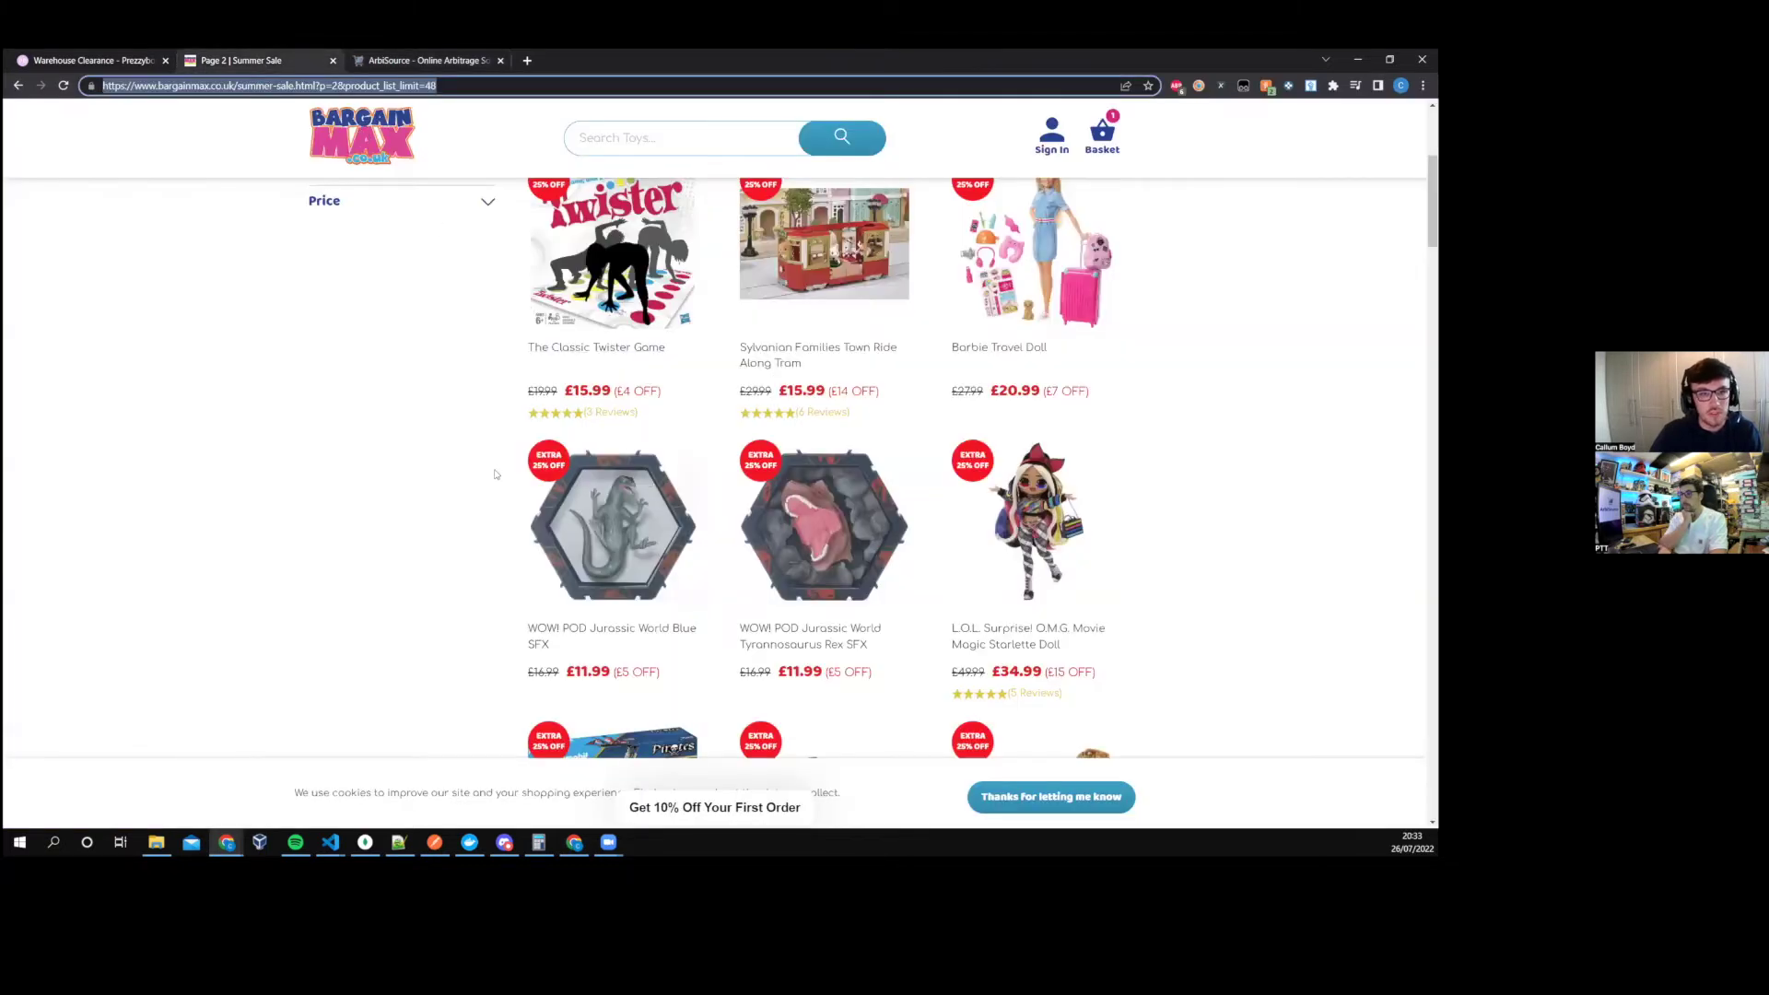
{"action": "scroll", "coordinate": [448, 438], "scroll_direction": "down", "scroll_amount": 20}
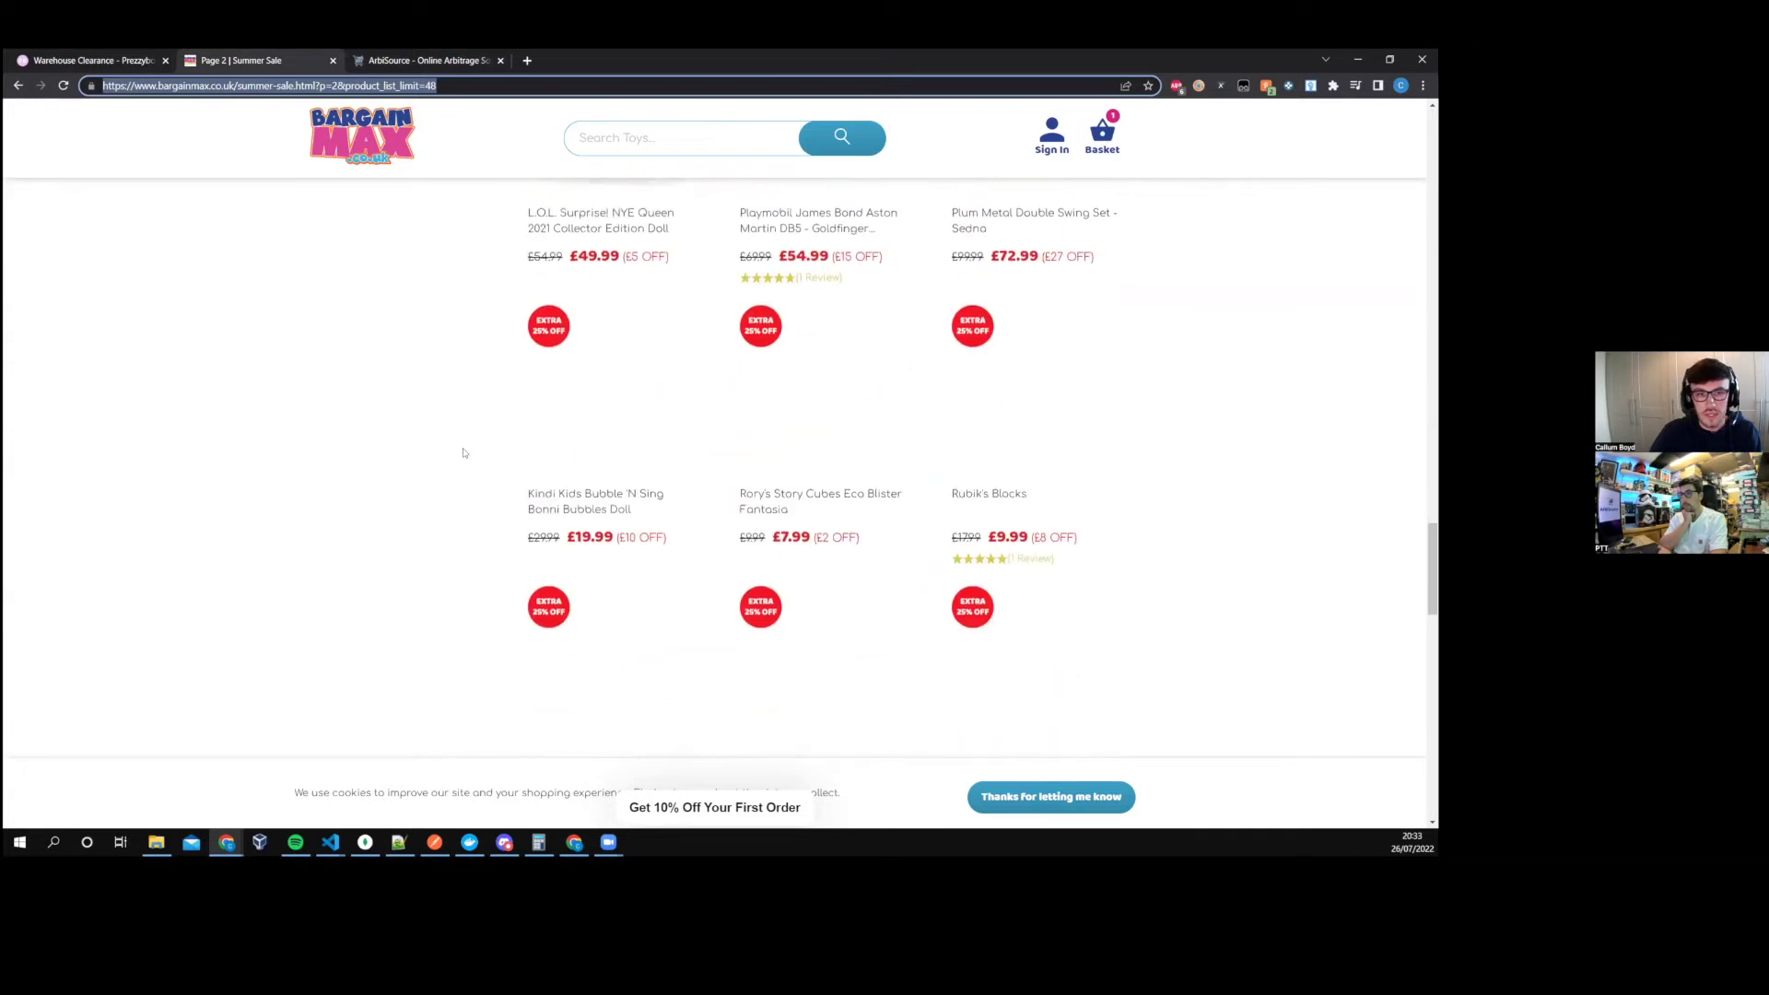
{"action": "scroll", "coordinate": [476, 409], "scroll_direction": "down", "scroll_amount": 3}
{"action": "scroll", "coordinate": [250, 145], "scroll_direction": "up", "scroll_amount": 3}
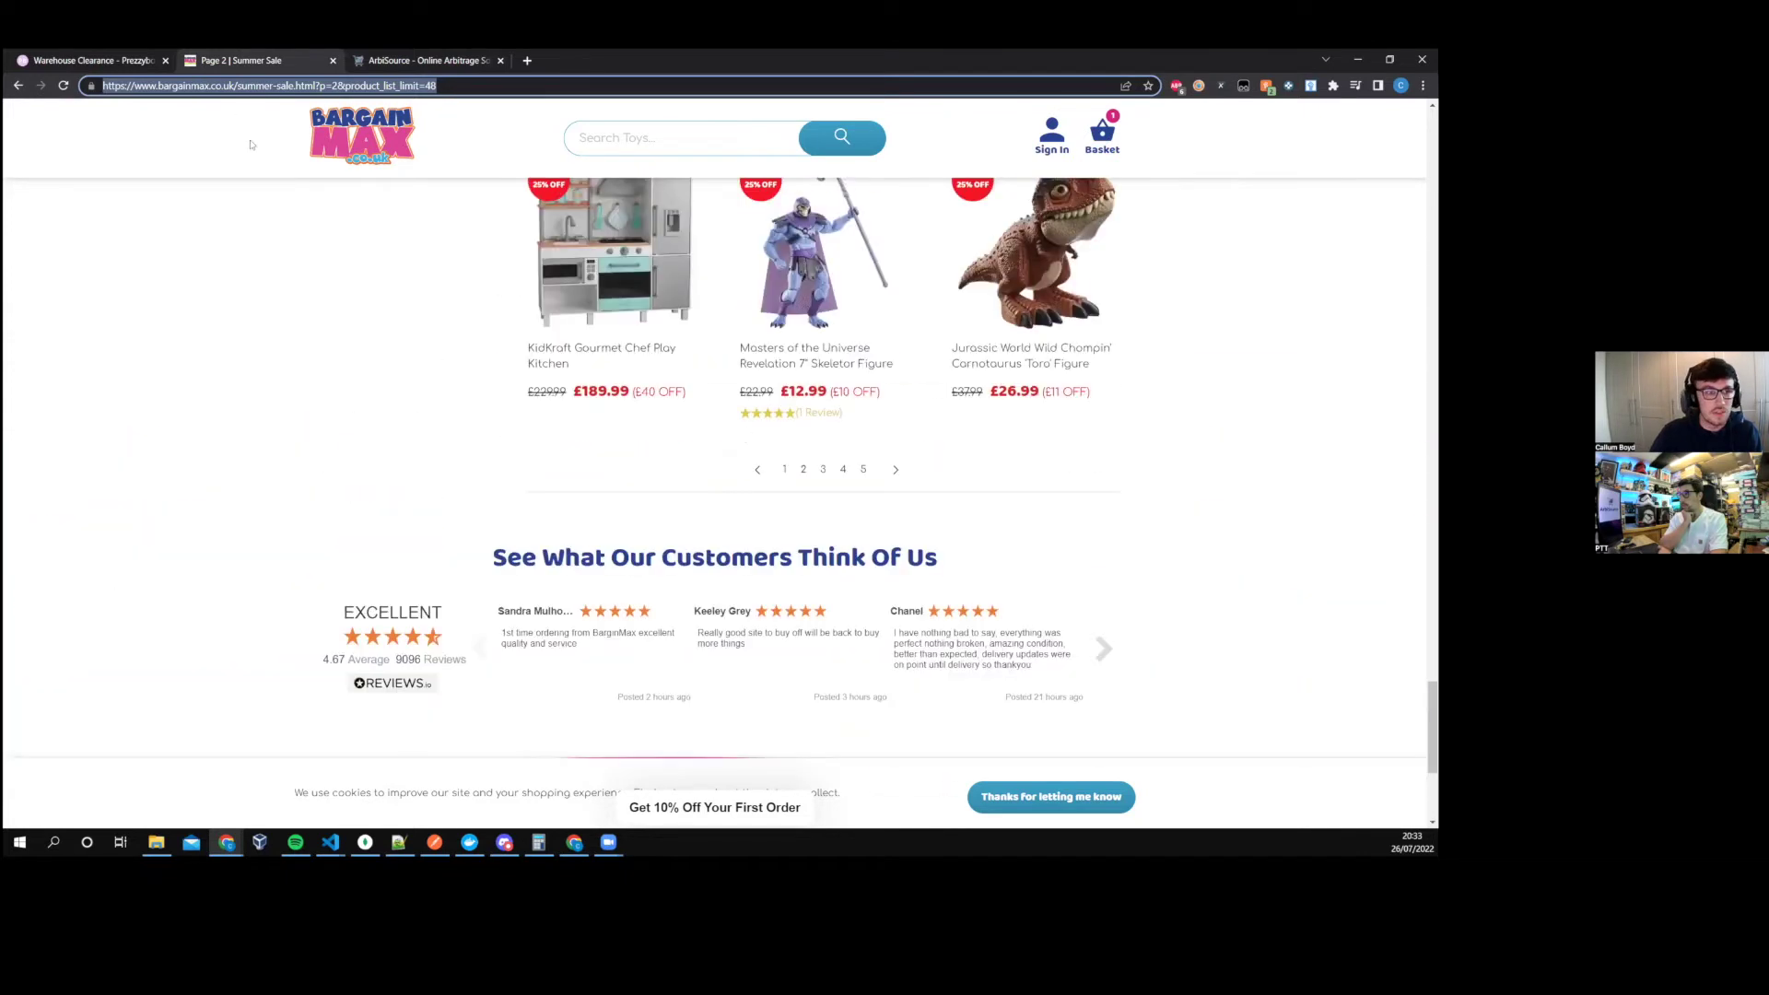
{"action": "left_click", "coordinate": [321, 87]}
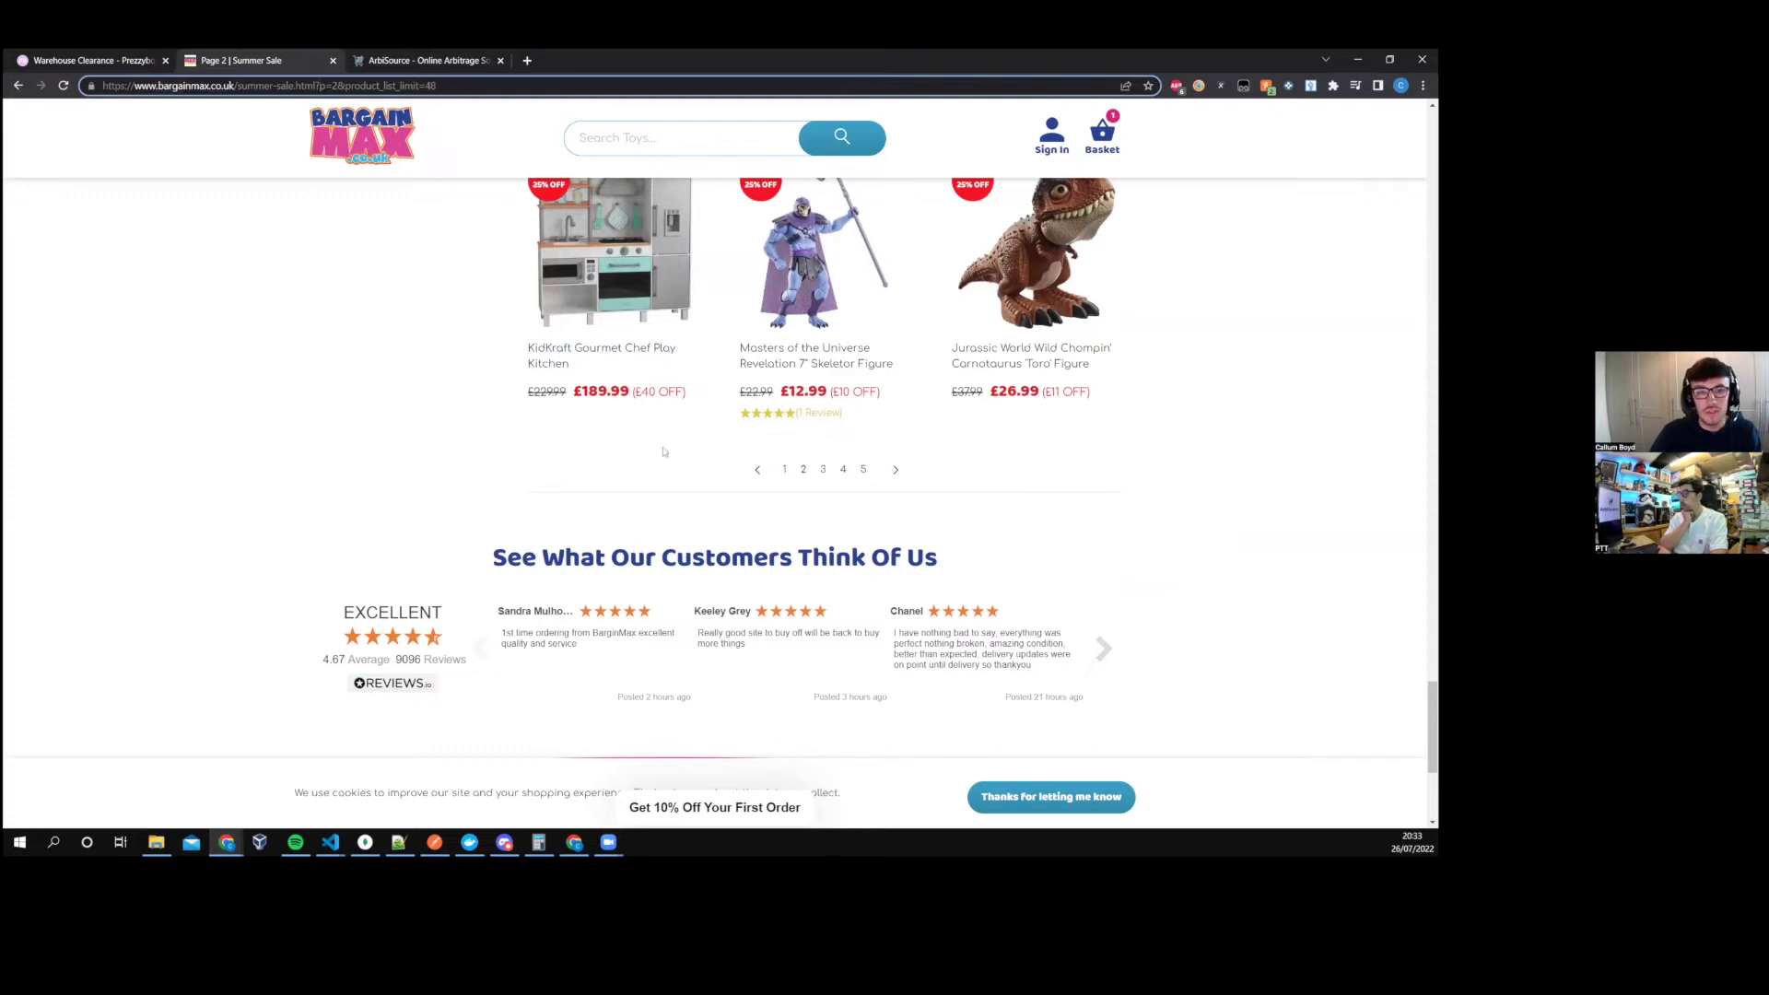
- Set Last Page to 100 and add the Summer Sale link as a custom link
{"action": "left_click", "coordinate": [405, 60]}
{"action": "key", "text": "Tab"}
{"action": "left_click", "coordinate": [297, 60]}
{"action": "left_click", "coordinate": [860, 467]}
{"action": "key", "text": "ctrl+Tab"}
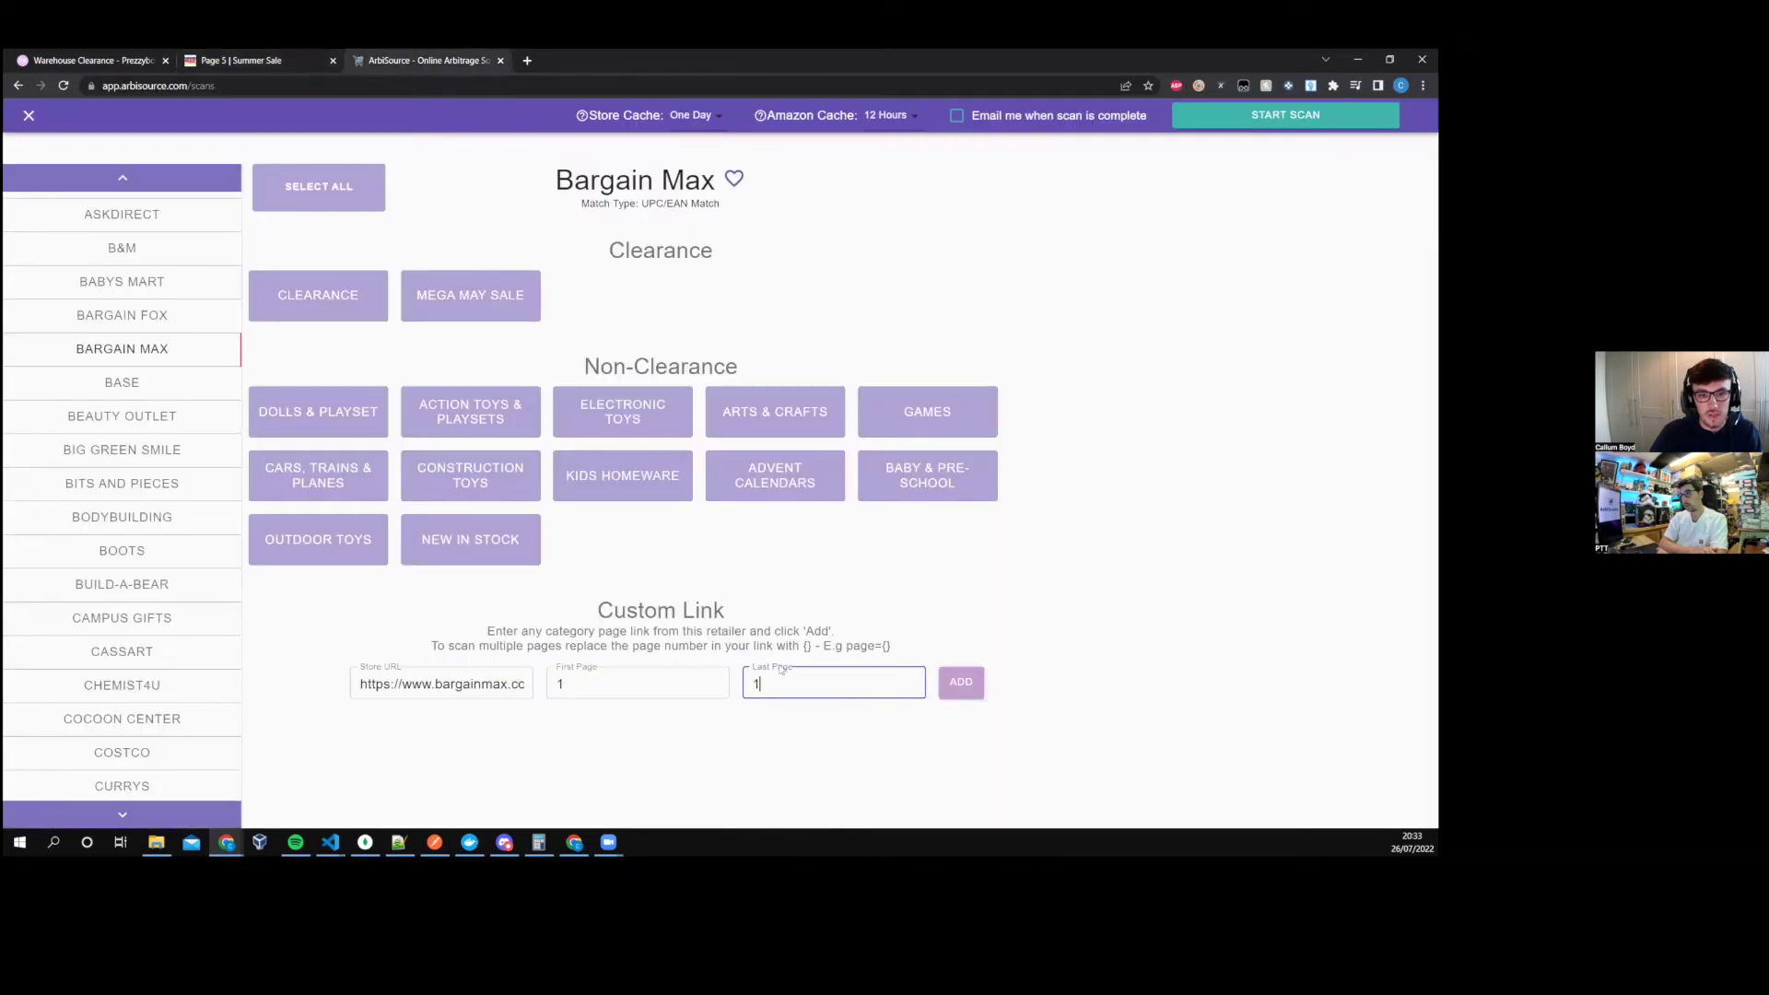
{"action": "type", "text": "00"}
{"action": "left_click", "coordinate": [829, 614]}
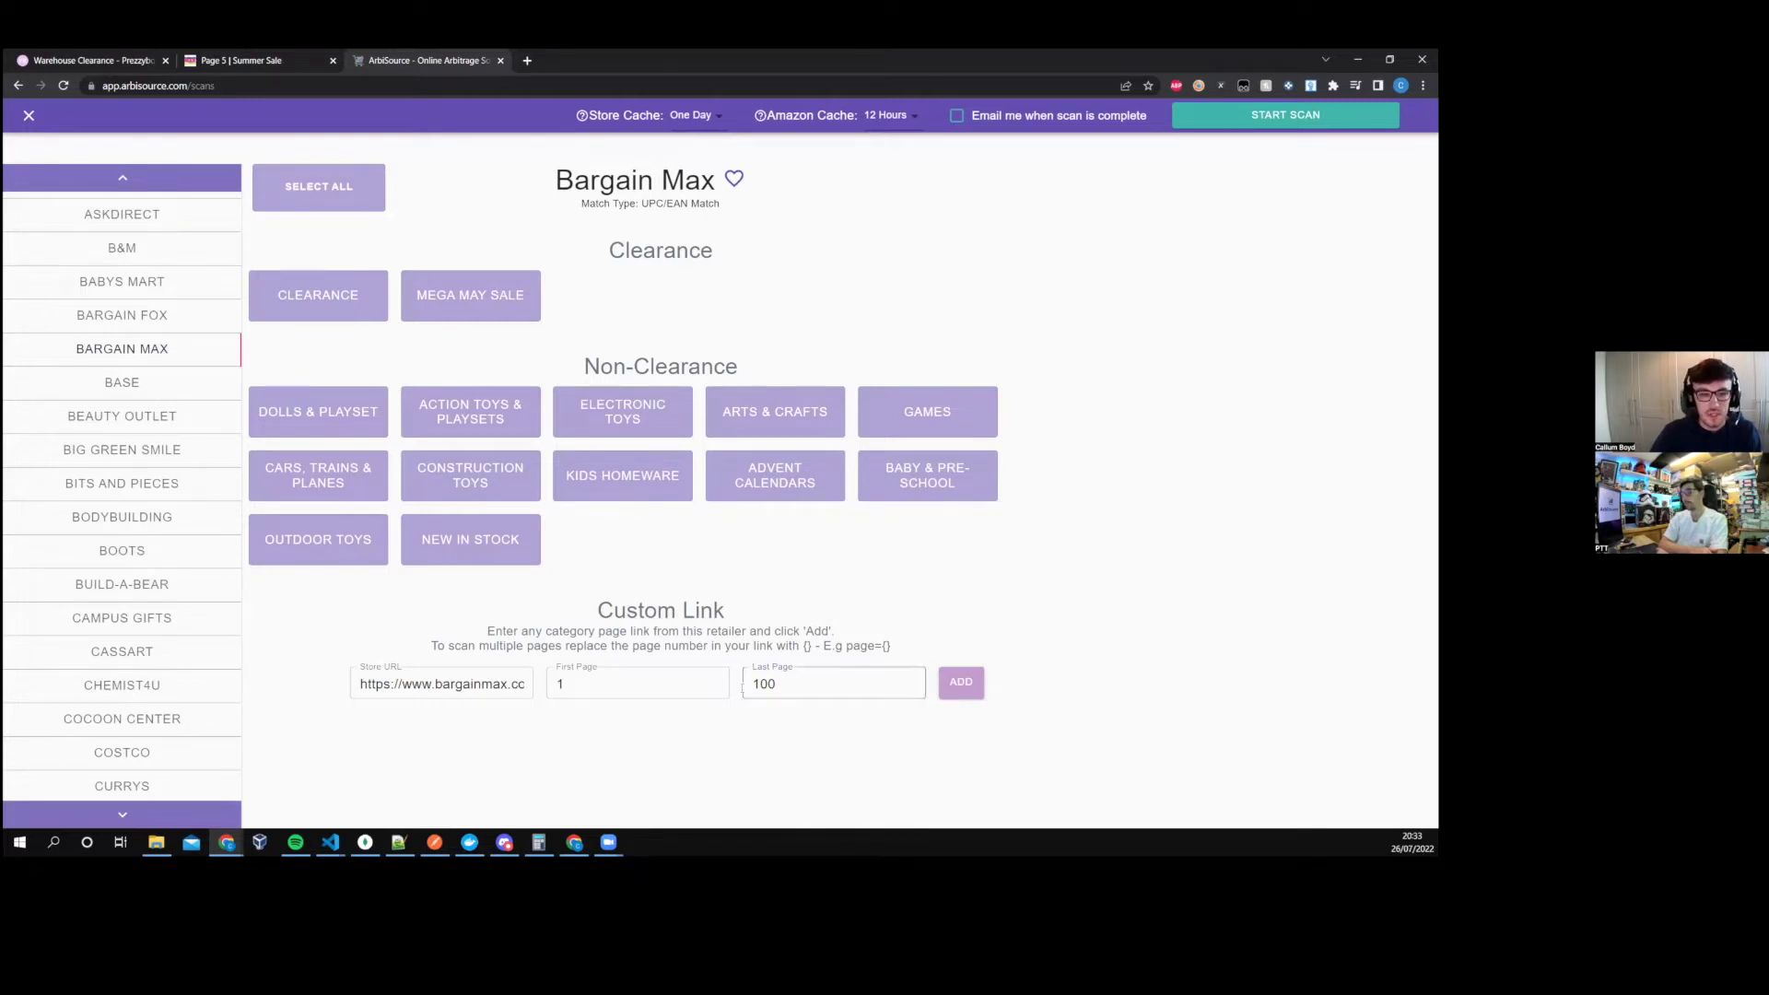
{"action": "left_click", "coordinate": [978, 692]}
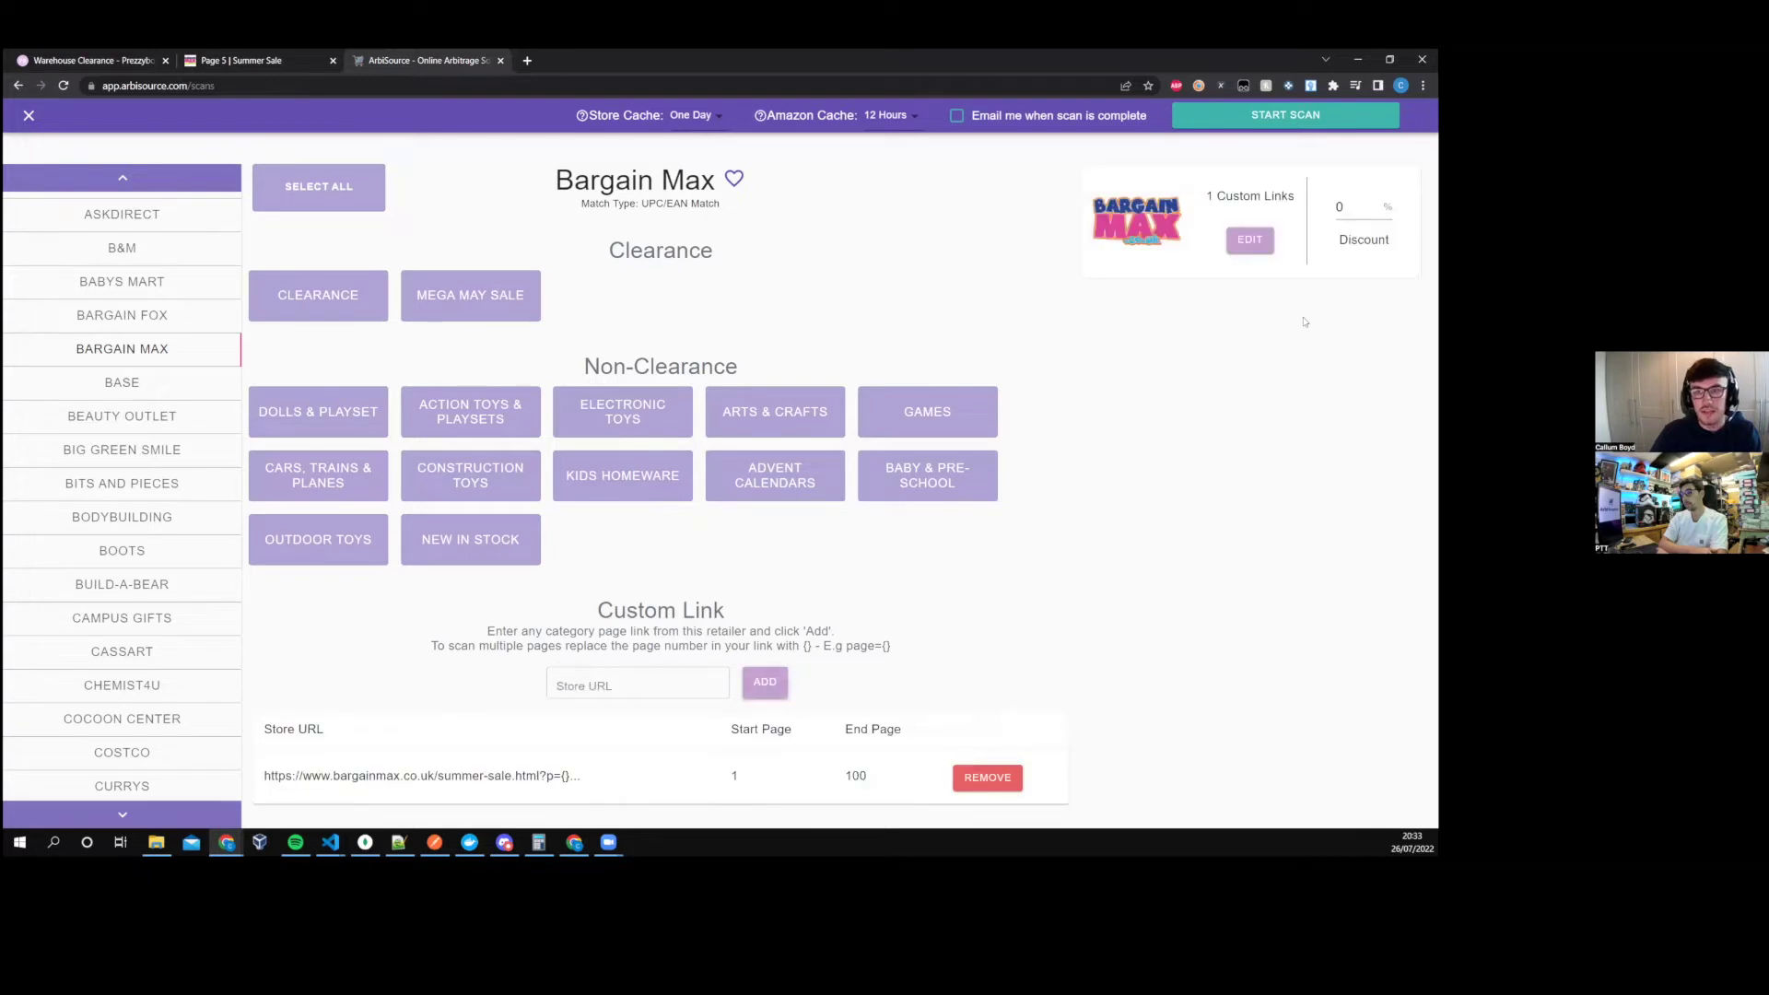
- Set the discount to 25% and close the Bargain Max scan settings
{"action": "left_click_drag", "start_coordinate": [1346, 207], "coordinate": [1315, 208]}
{"action": "type", "text": "25"}
{"action": "left_click", "coordinate": [1317, 251]}
{"action": "left_click", "coordinate": [230, 60]}
{"action": "scroll", "coordinate": [693, 298], "scroll_direction": "up", "scroll_amount": 5}
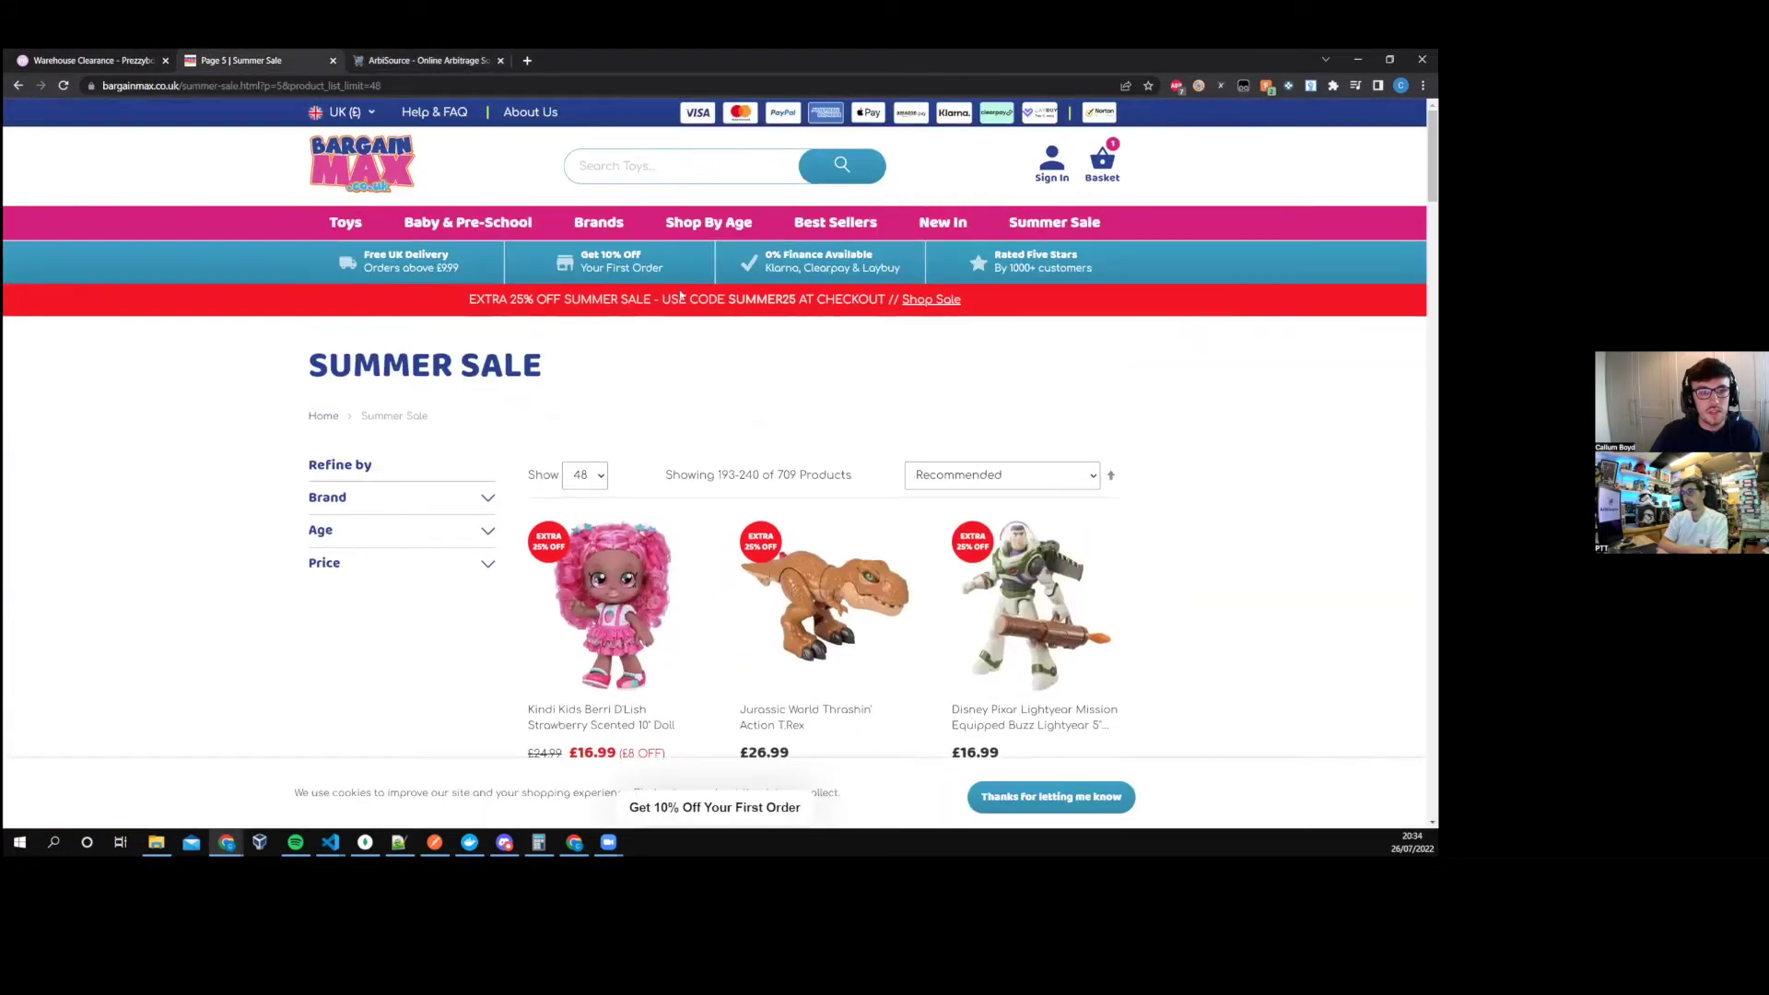
{"action": "left_click", "coordinate": [423, 60]}
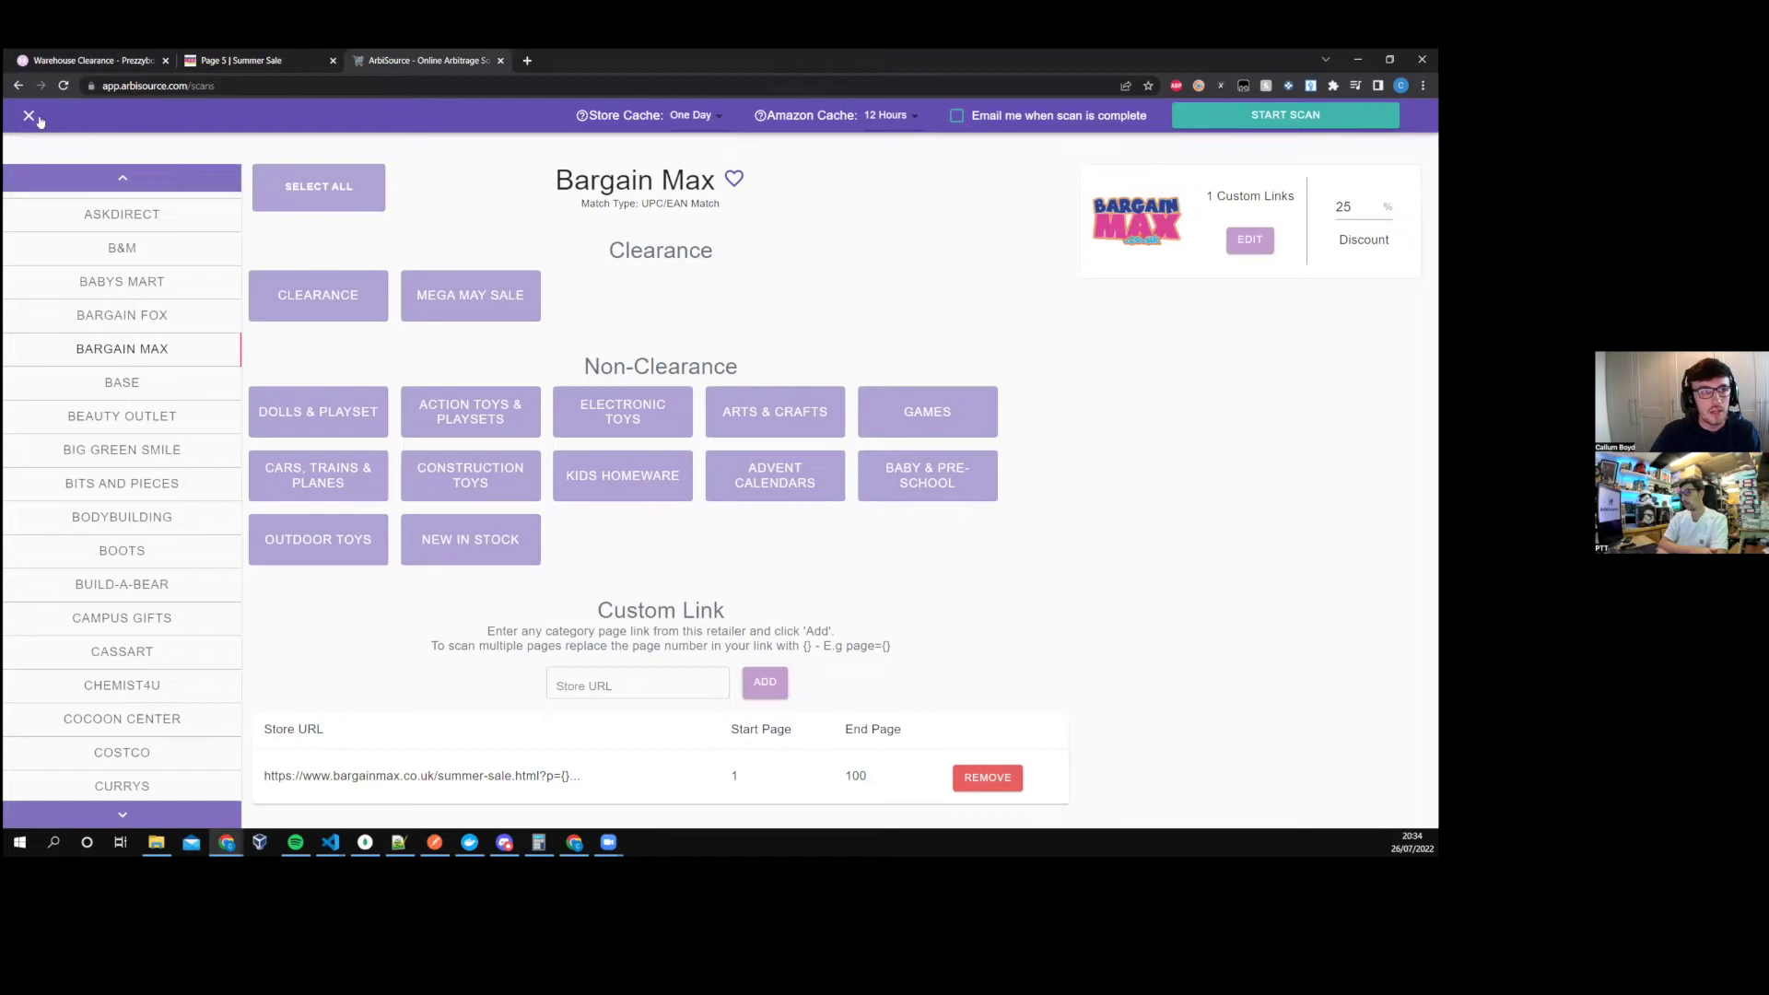
{"action": "left_click", "coordinate": [31, 117]}
{"action": "left_click", "coordinate": [790, 337]}
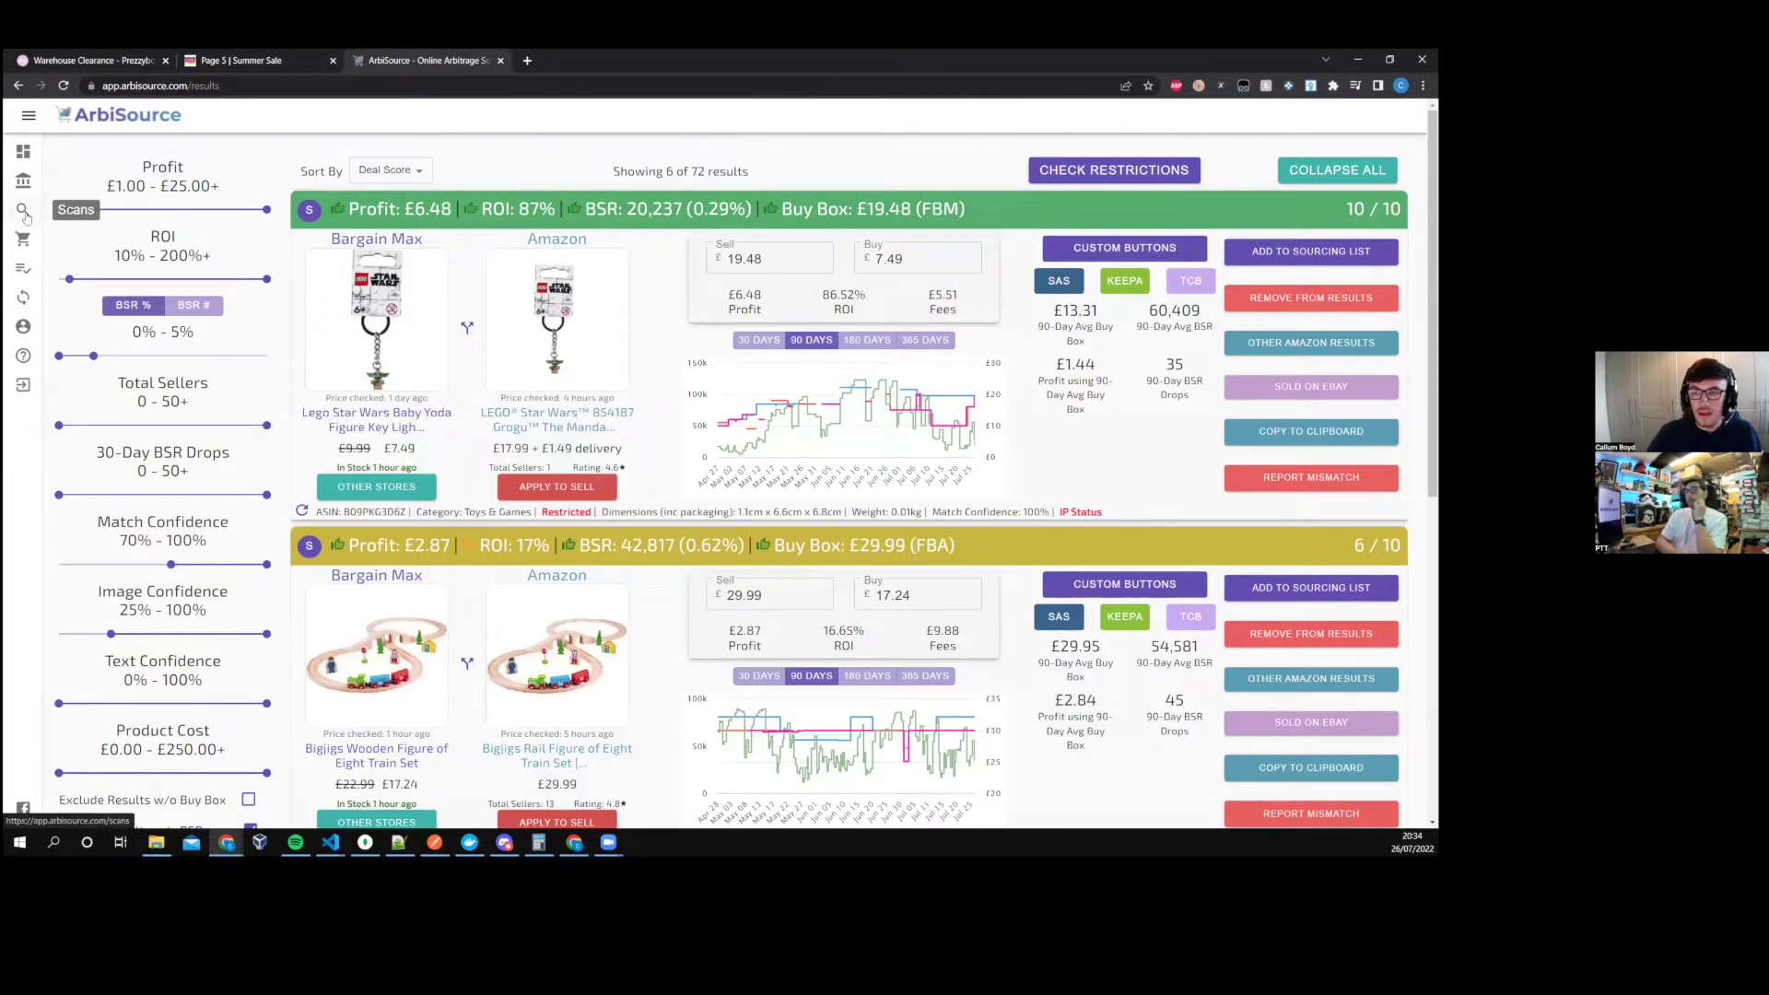
{"action": "left_click", "coordinate": [24, 212]}
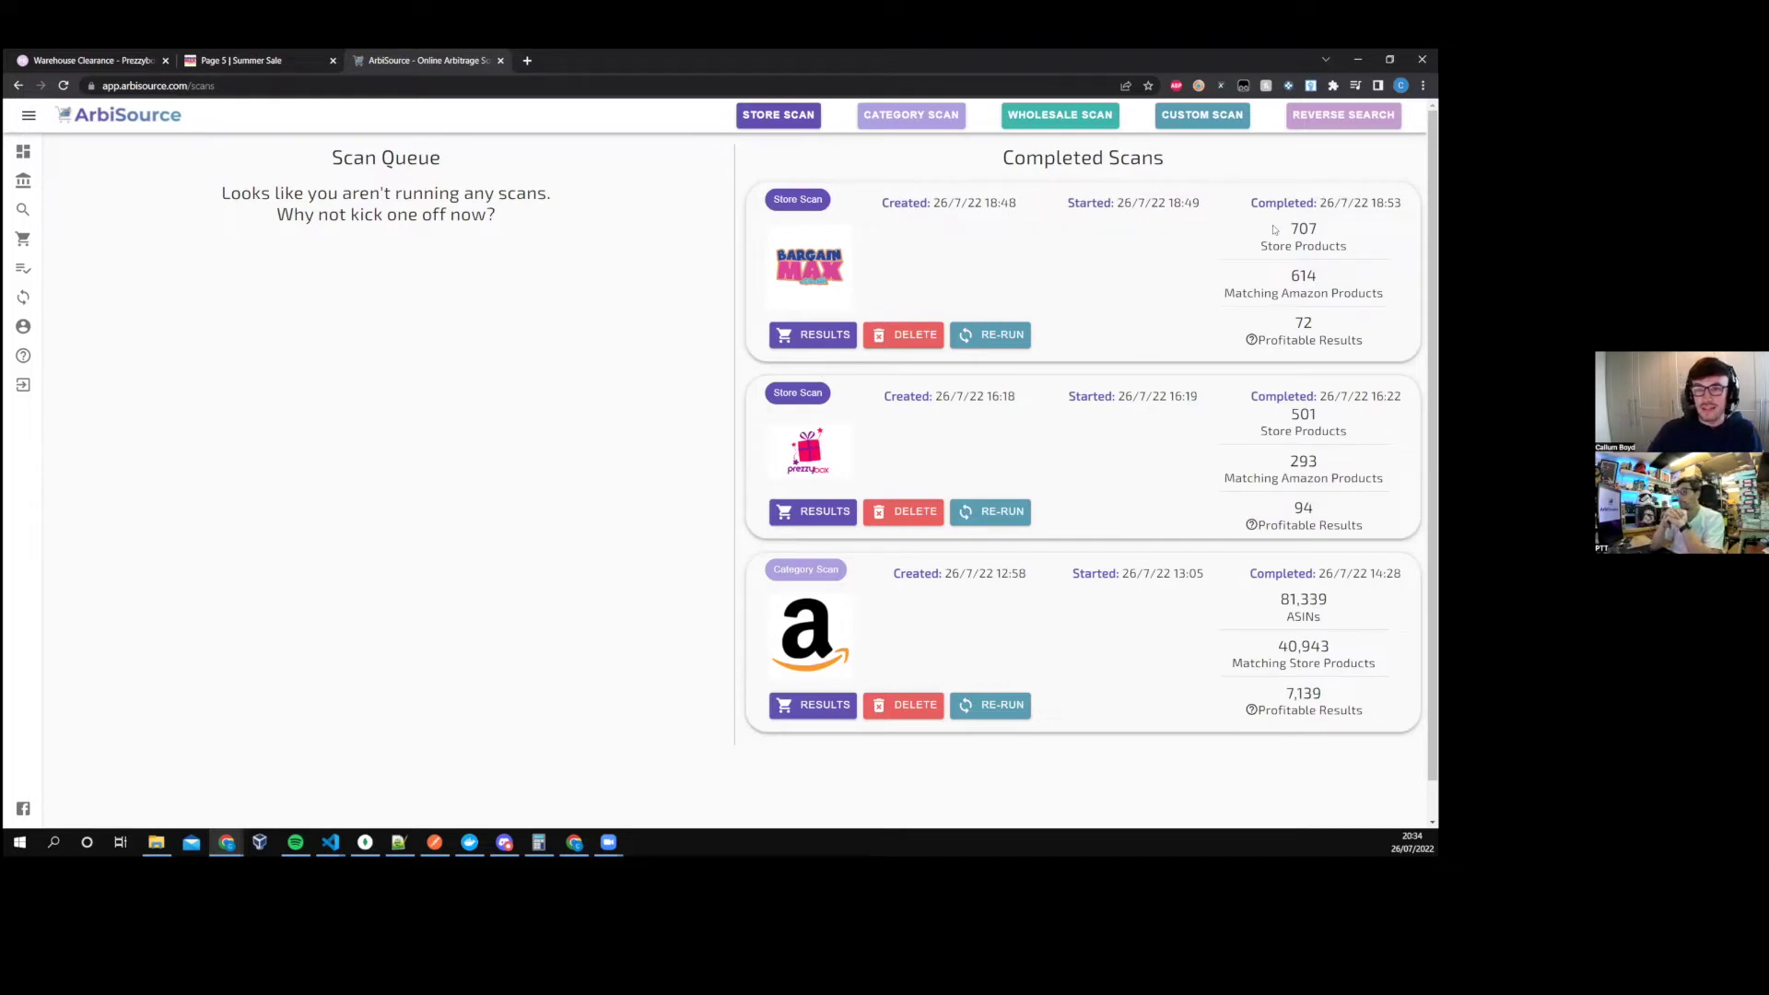
{"action": "left_click_drag", "start_coordinate": [1285, 229], "coordinate": [1323, 229]}
- Open the results of the completed Bargain Max scan from its card on the Scans page
{"action": "left_click", "coordinate": [1323, 229]}
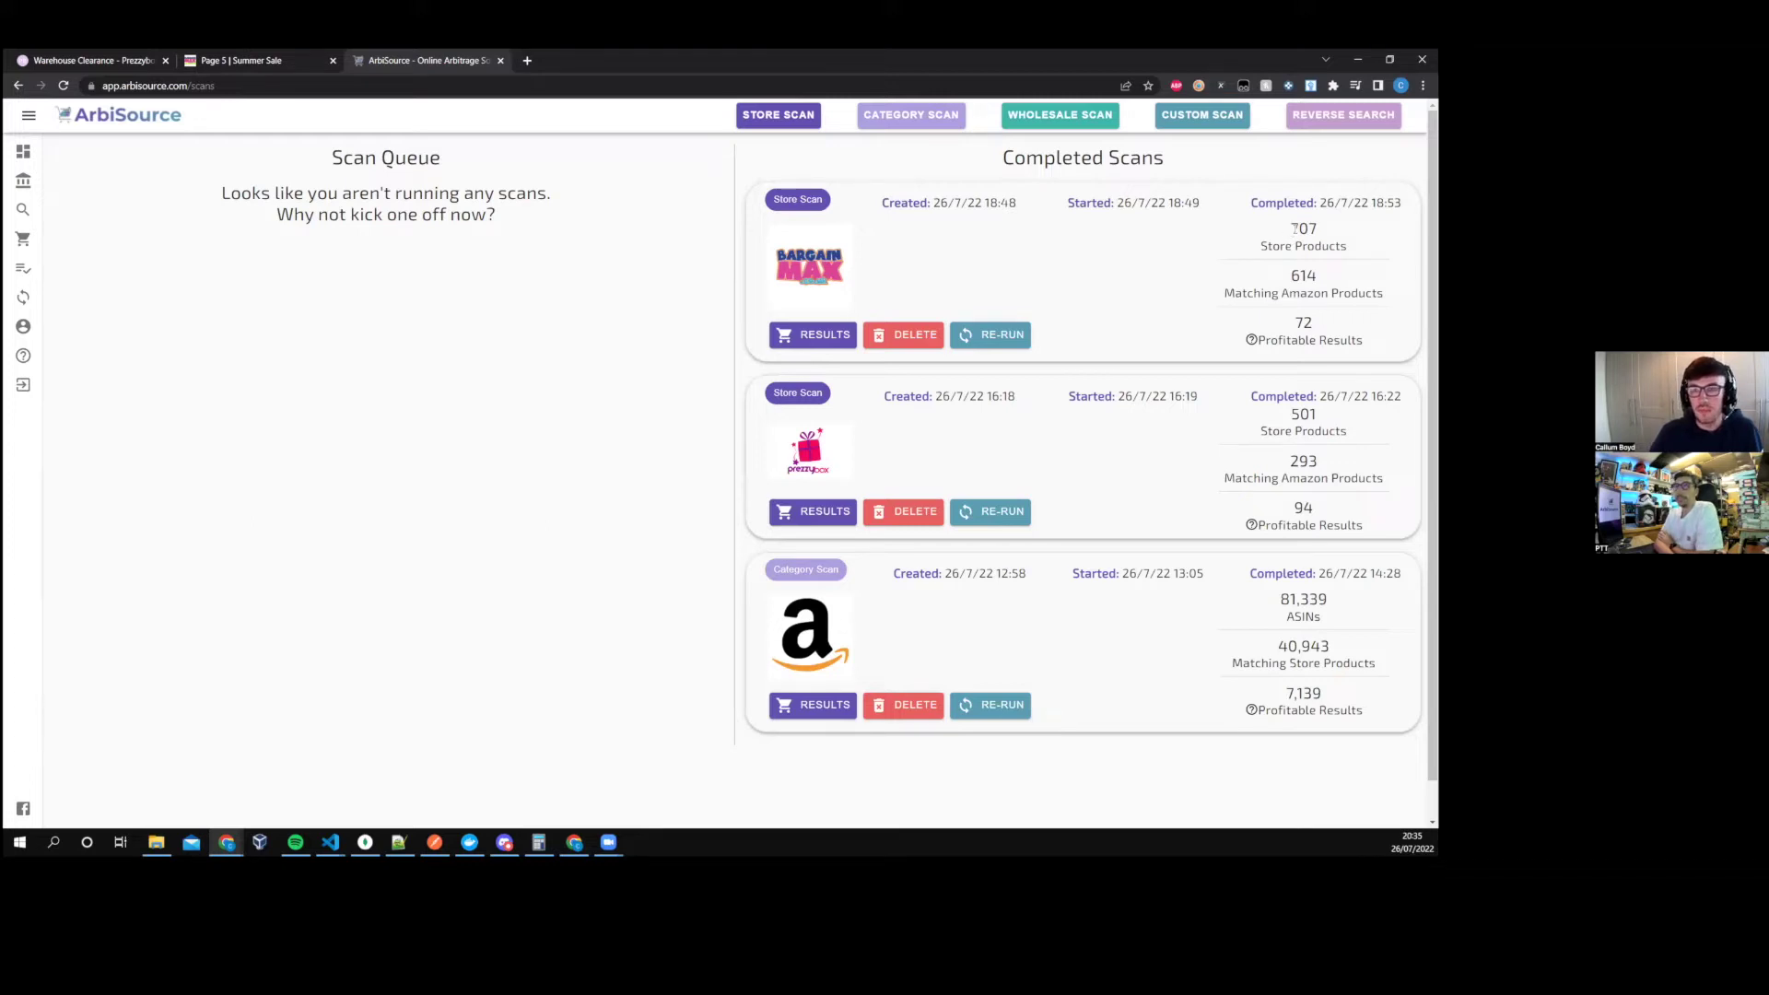
{"action": "left_click_drag", "start_coordinate": [1289, 230], "coordinate": [1320, 230]}
{"action": "left_click", "coordinate": [1316, 229]}
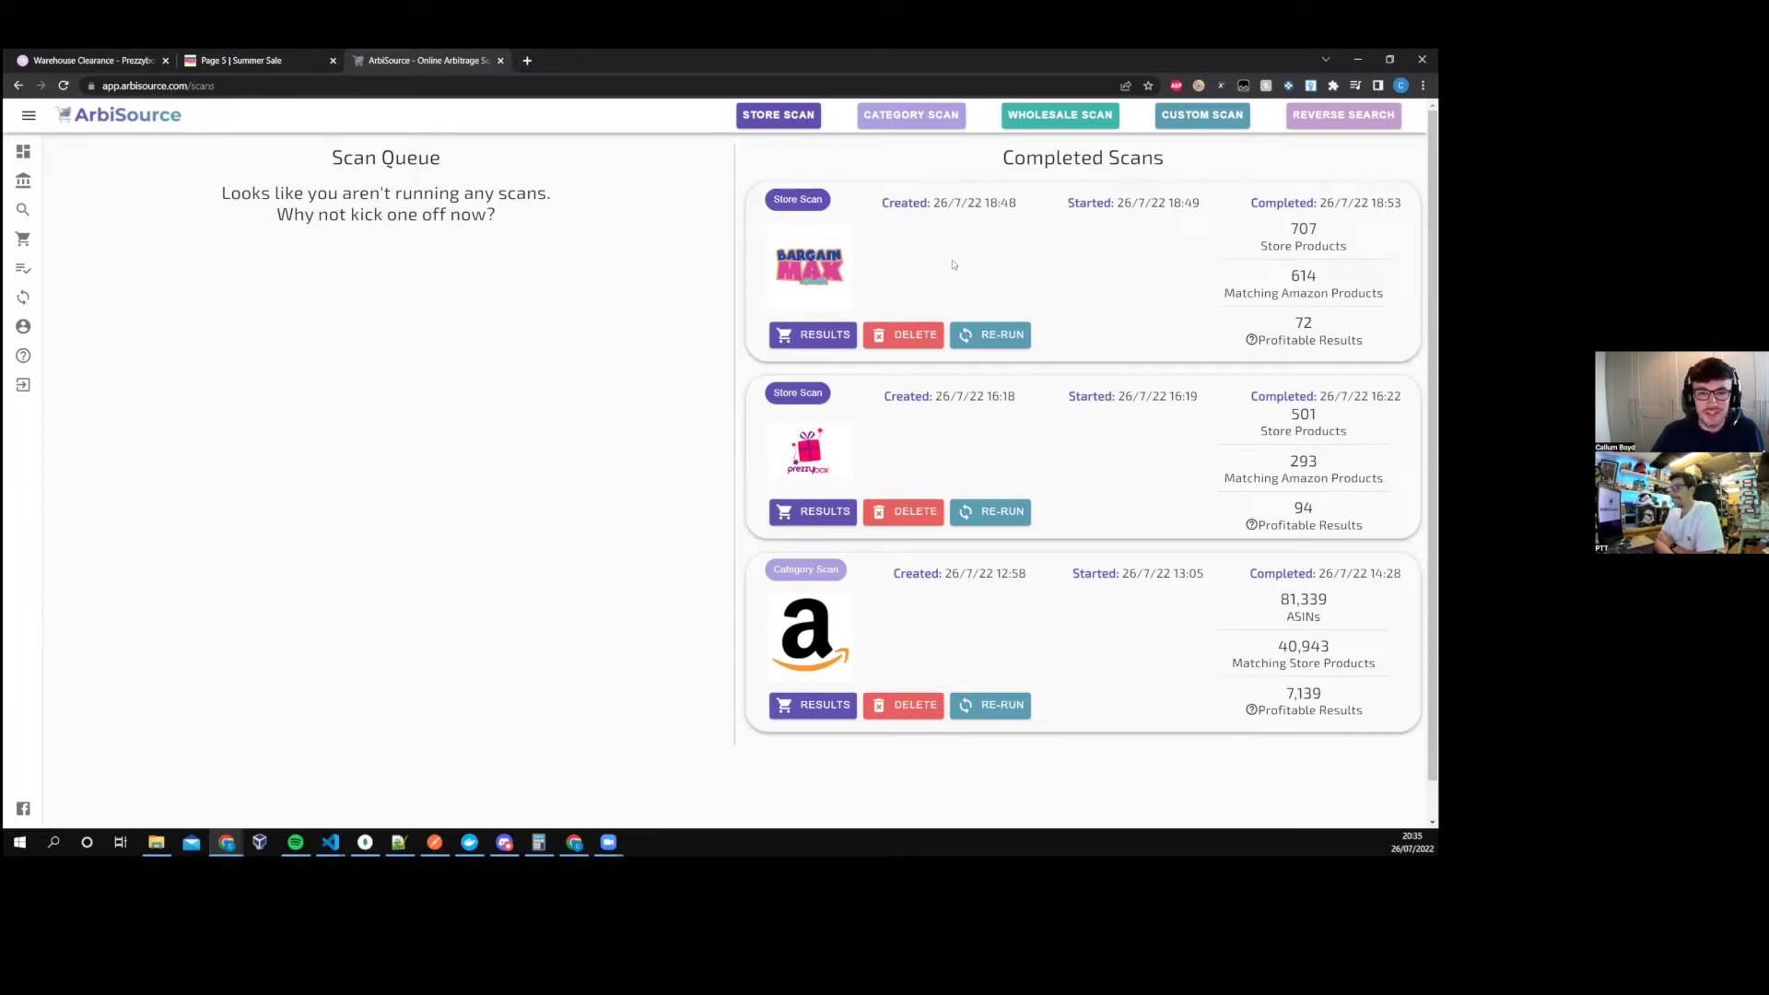
{"action": "left_click", "coordinate": [818, 339]}
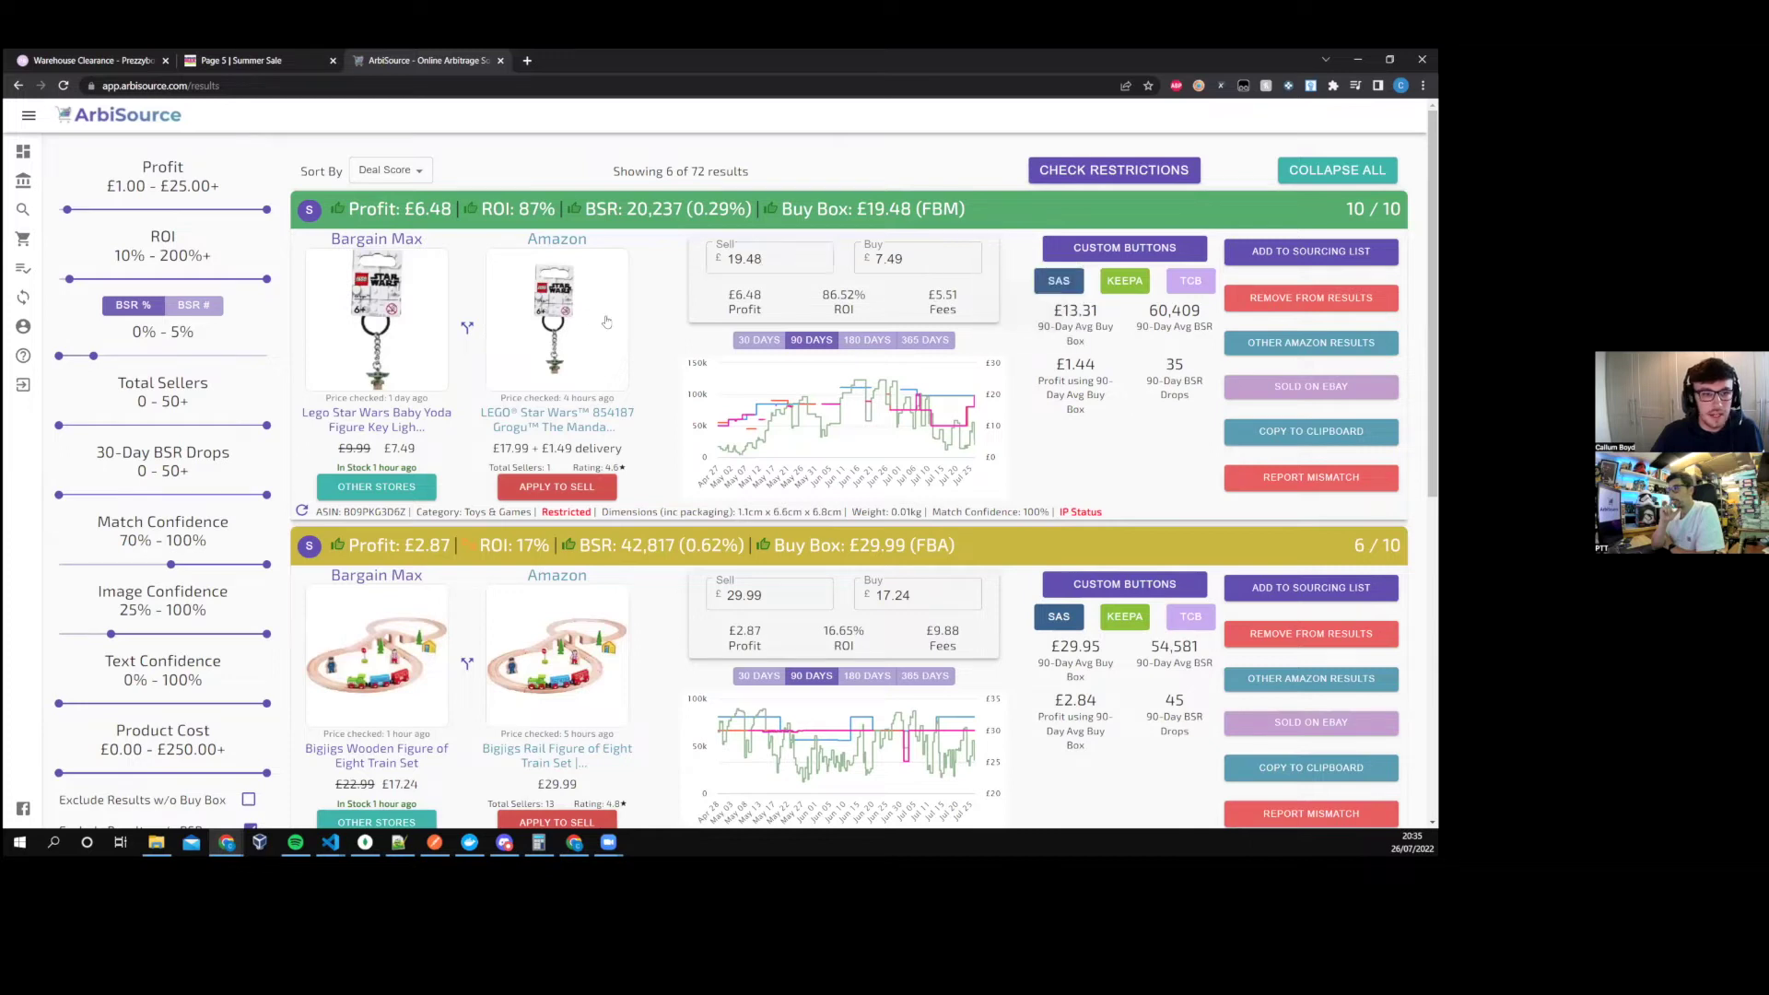
{"action": "scroll", "coordinate": [458, 616], "scroll_direction": "down", "scroll_amount": 2}
{"action": "scroll", "coordinate": [458, 617], "scroll_direction": "down", "scroll_amount": 3}
{"action": "scroll", "coordinate": [440, 513], "scroll_direction": "up", "scroll_amount": 1}
{"action": "scroll", "coordinate": [440, 513], "scroll_direction": "up", "scroll_amount": 3}
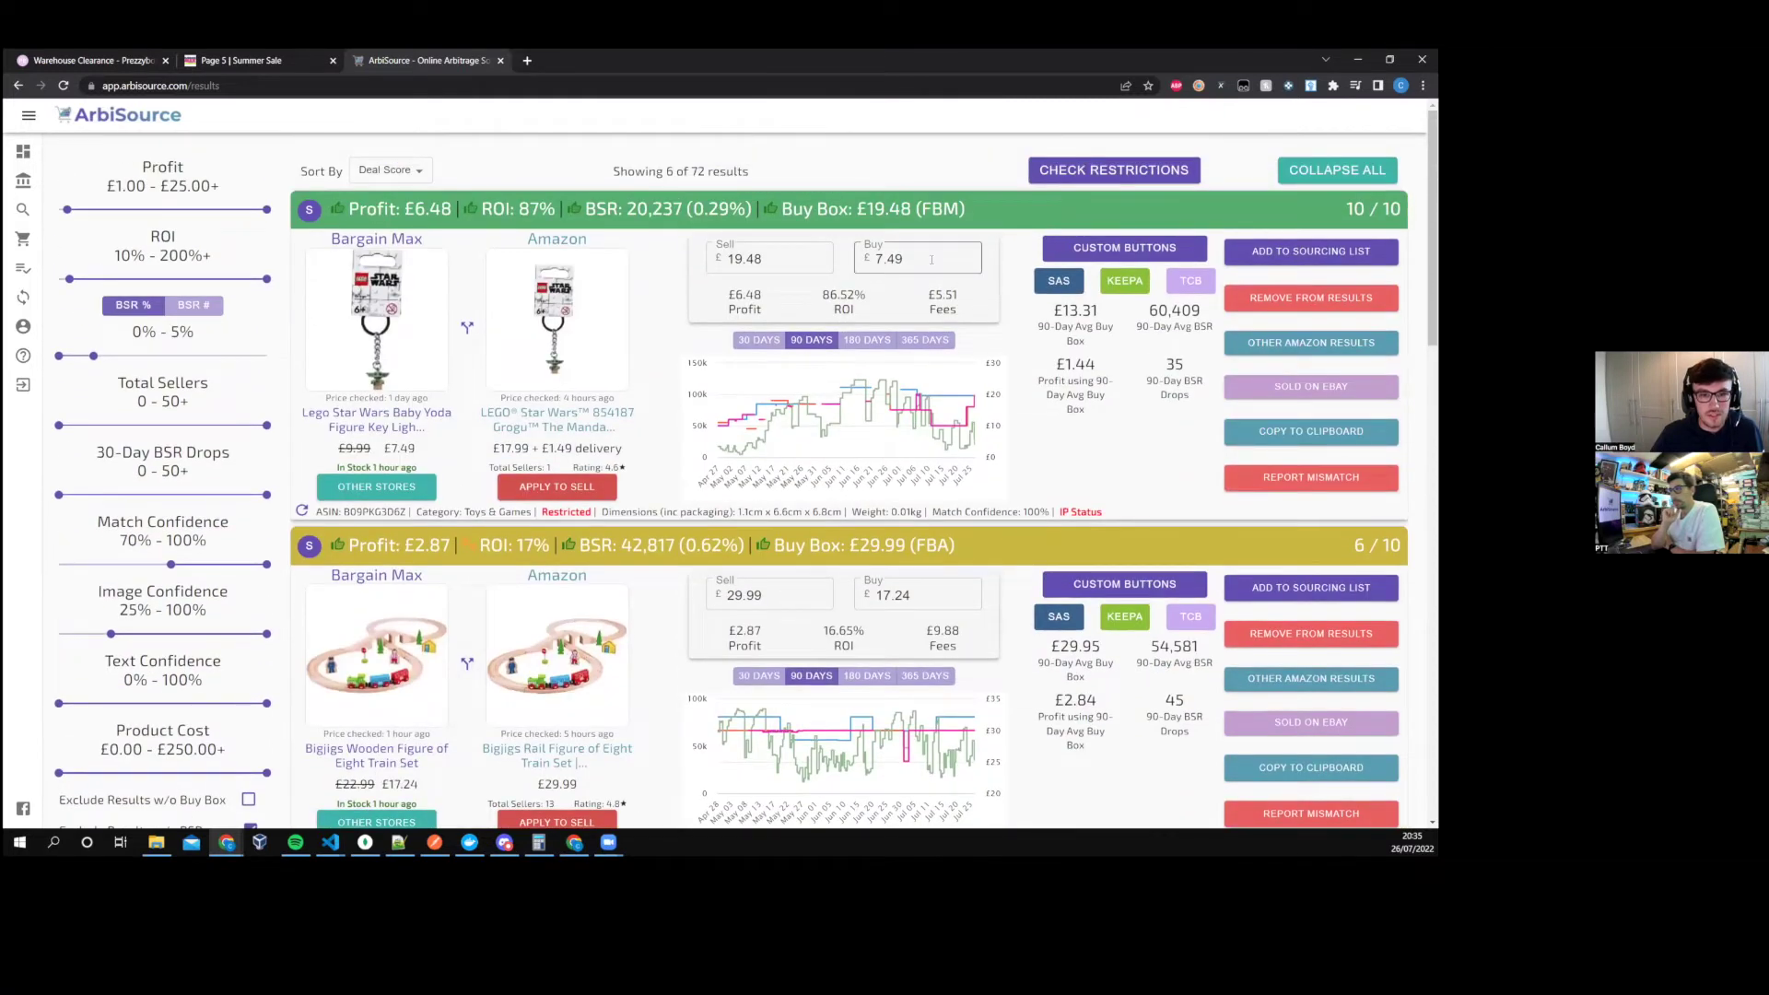
{"action": "scroll", "coordinate": [558, 686], "scroll_direction": "down", "scroll_amount": 2}
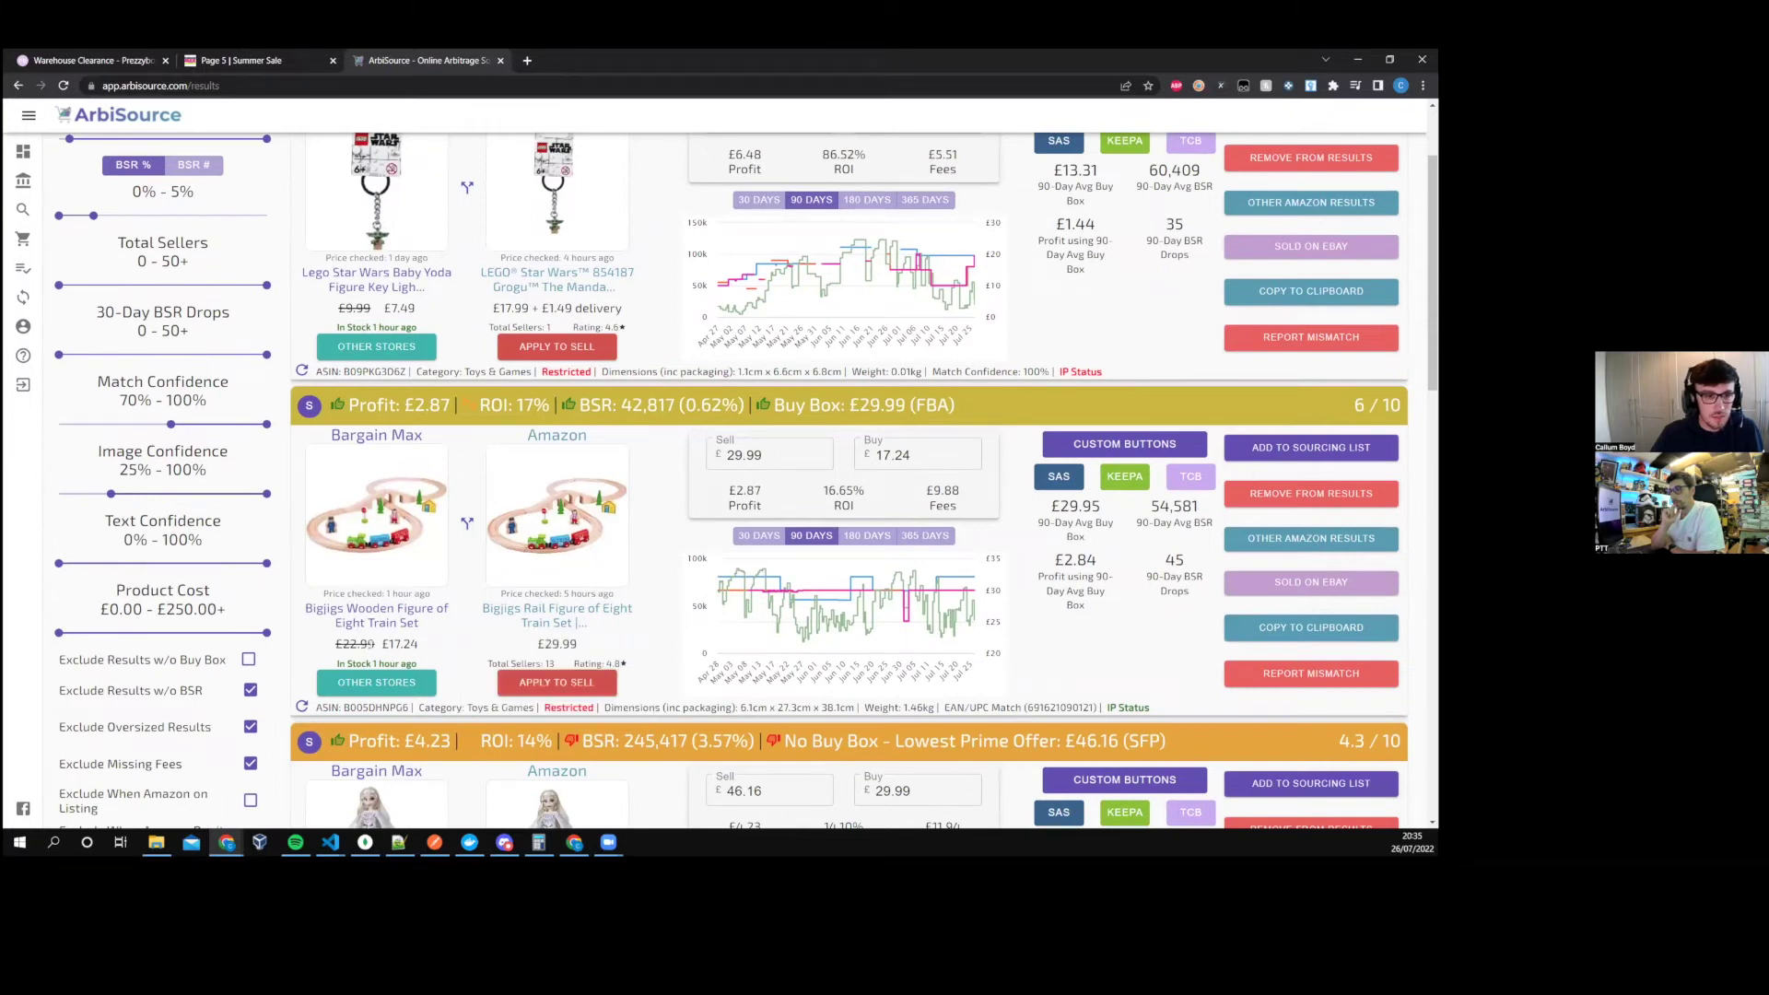
{"action": "double_click", "coordinate": [893, 455]}
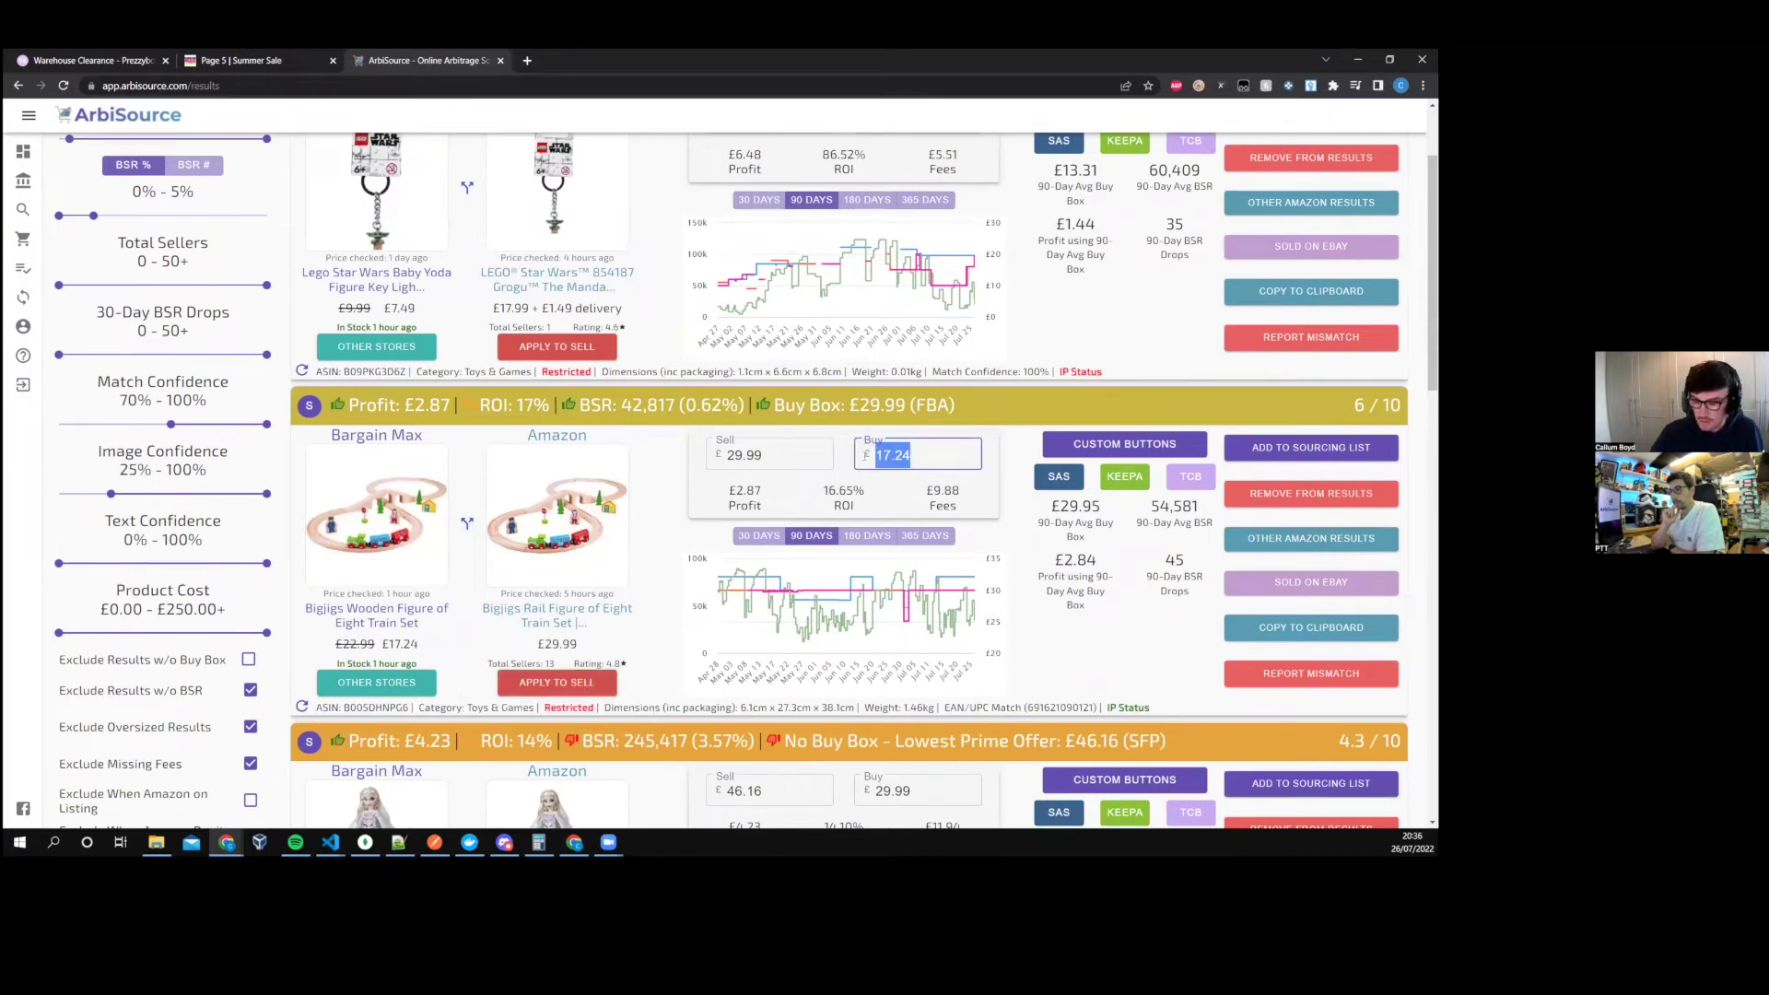
{"action": "type", "text": "22.99"}
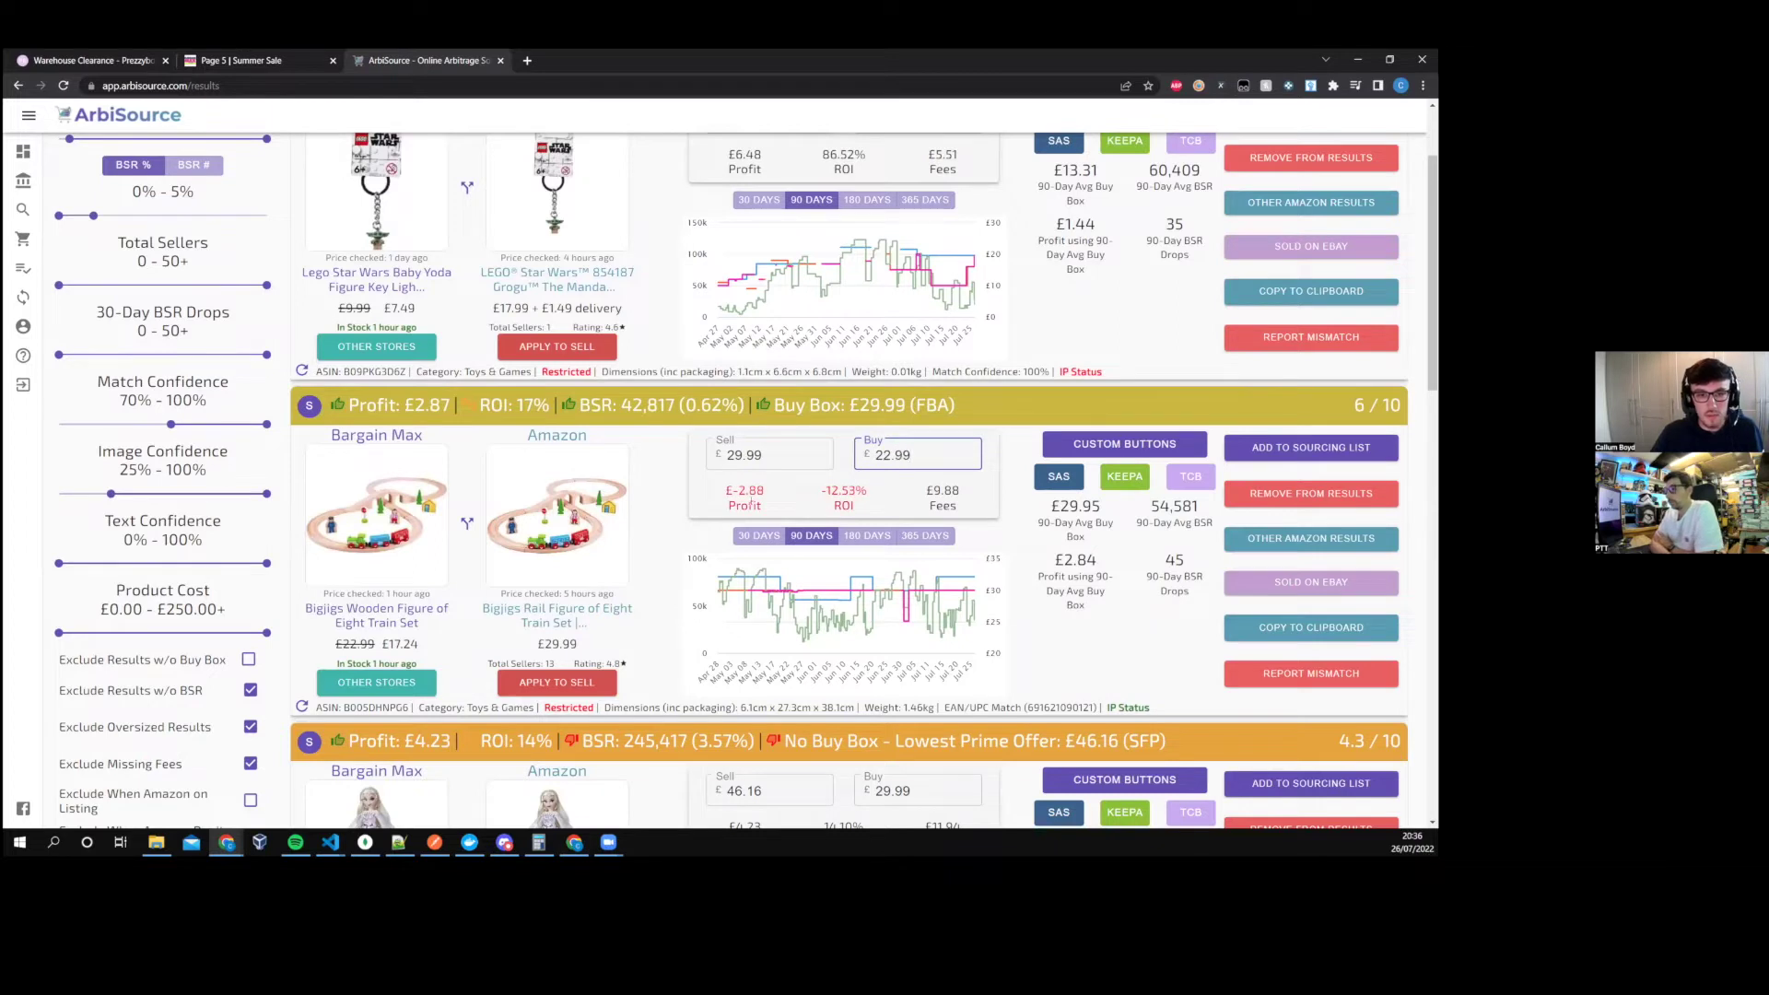
{"action": "left_click_drag", "start_coordinate": [940, 448], "coordinate": [858, 454]}
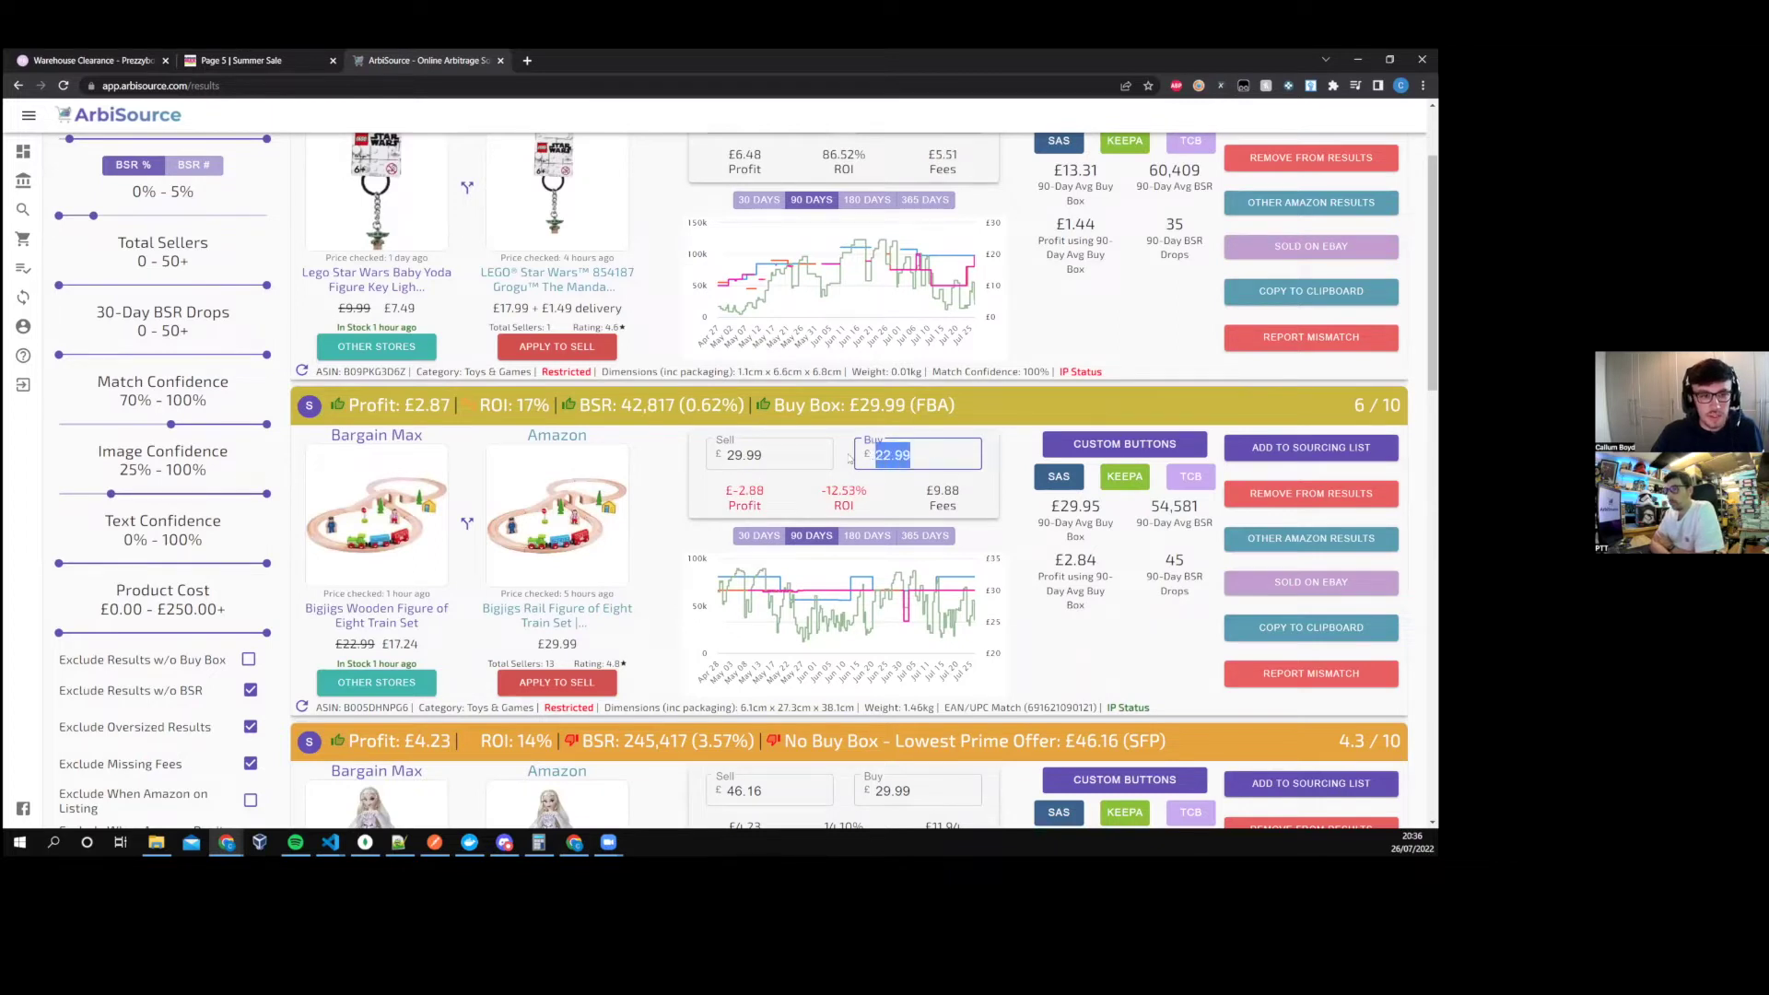
{"action": "type", "text": "17.24"}
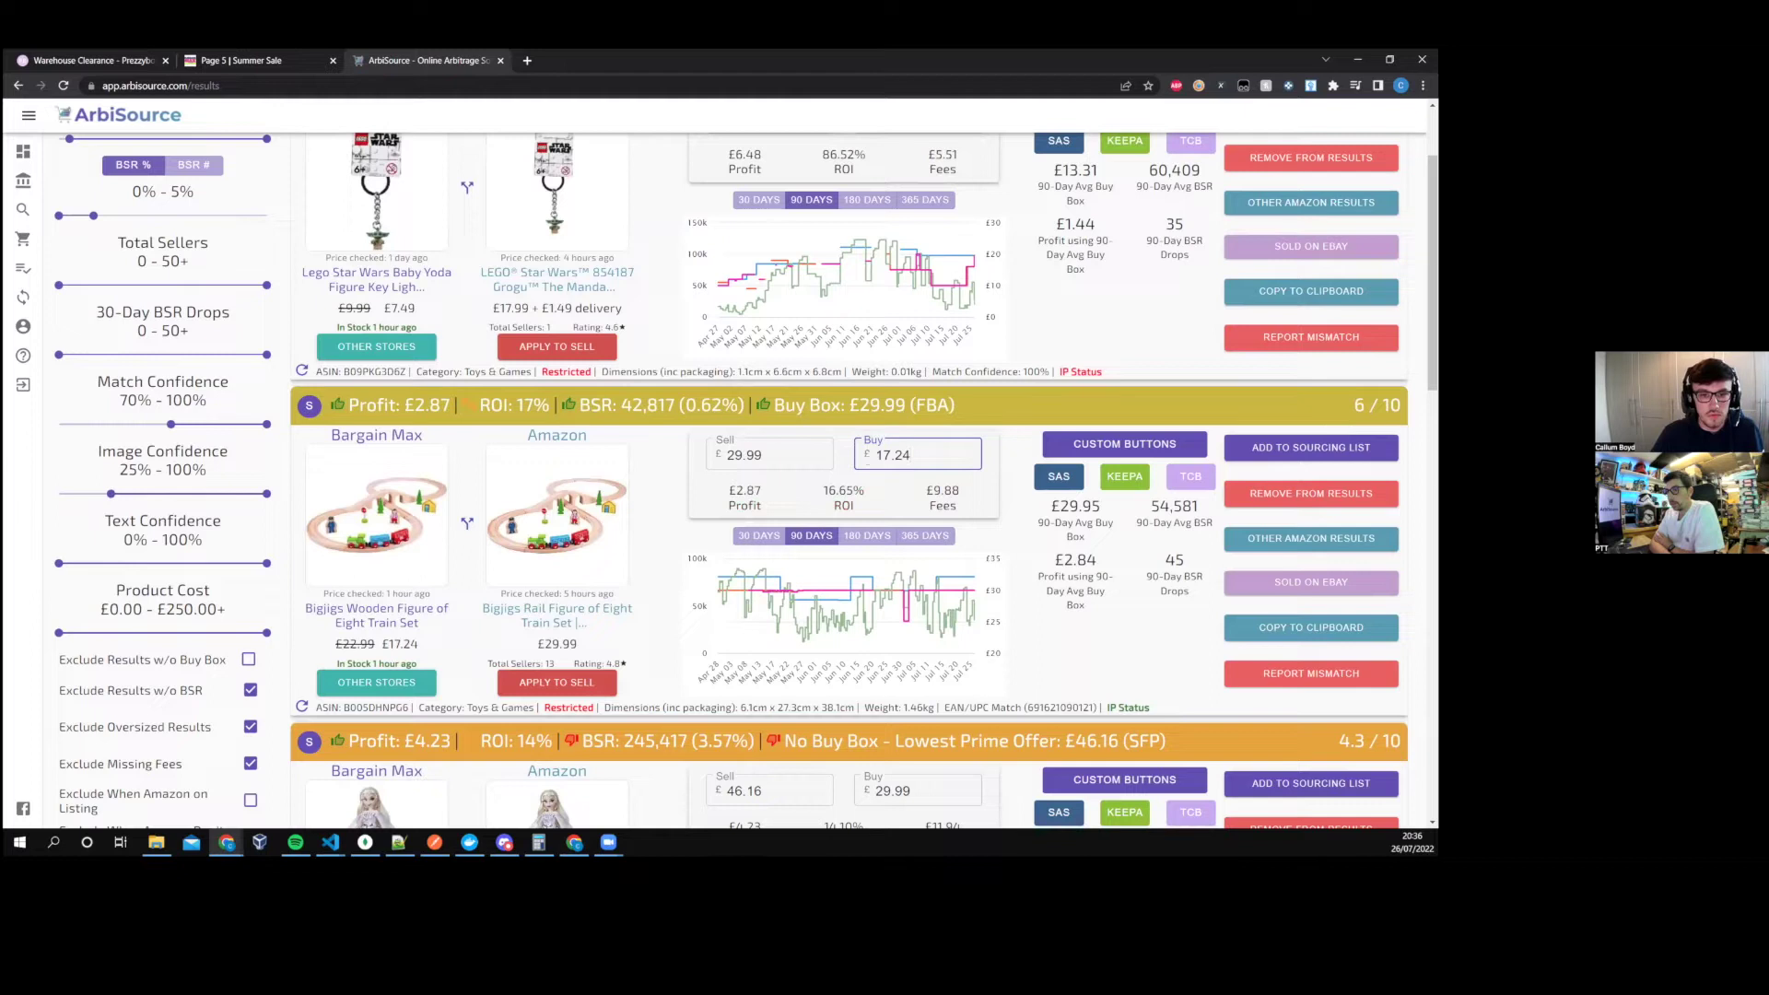
{"action": "key", "text": "Tab"}
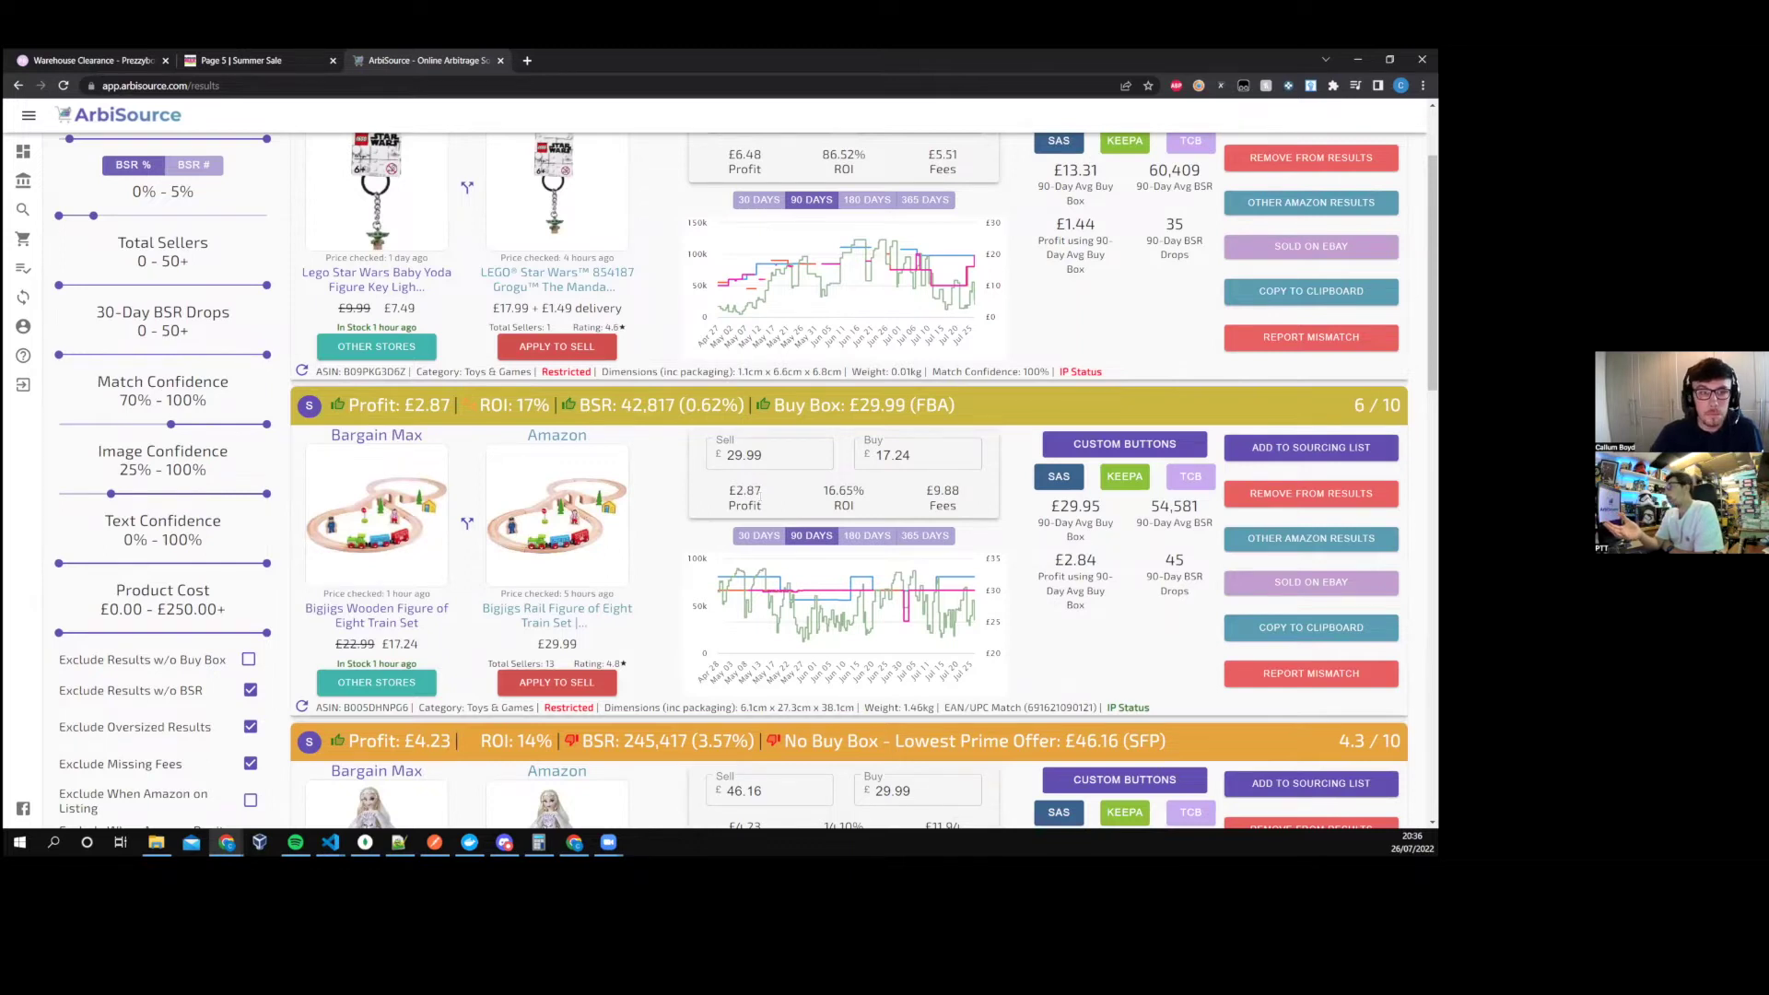
- Scroll the results, open the completed scans list, then switch to the Bargain Max Summer Sale page
{"action": "scroll", "coordinate": [761, 496], "scroll_direction": "up", "scroll_amount": 2}
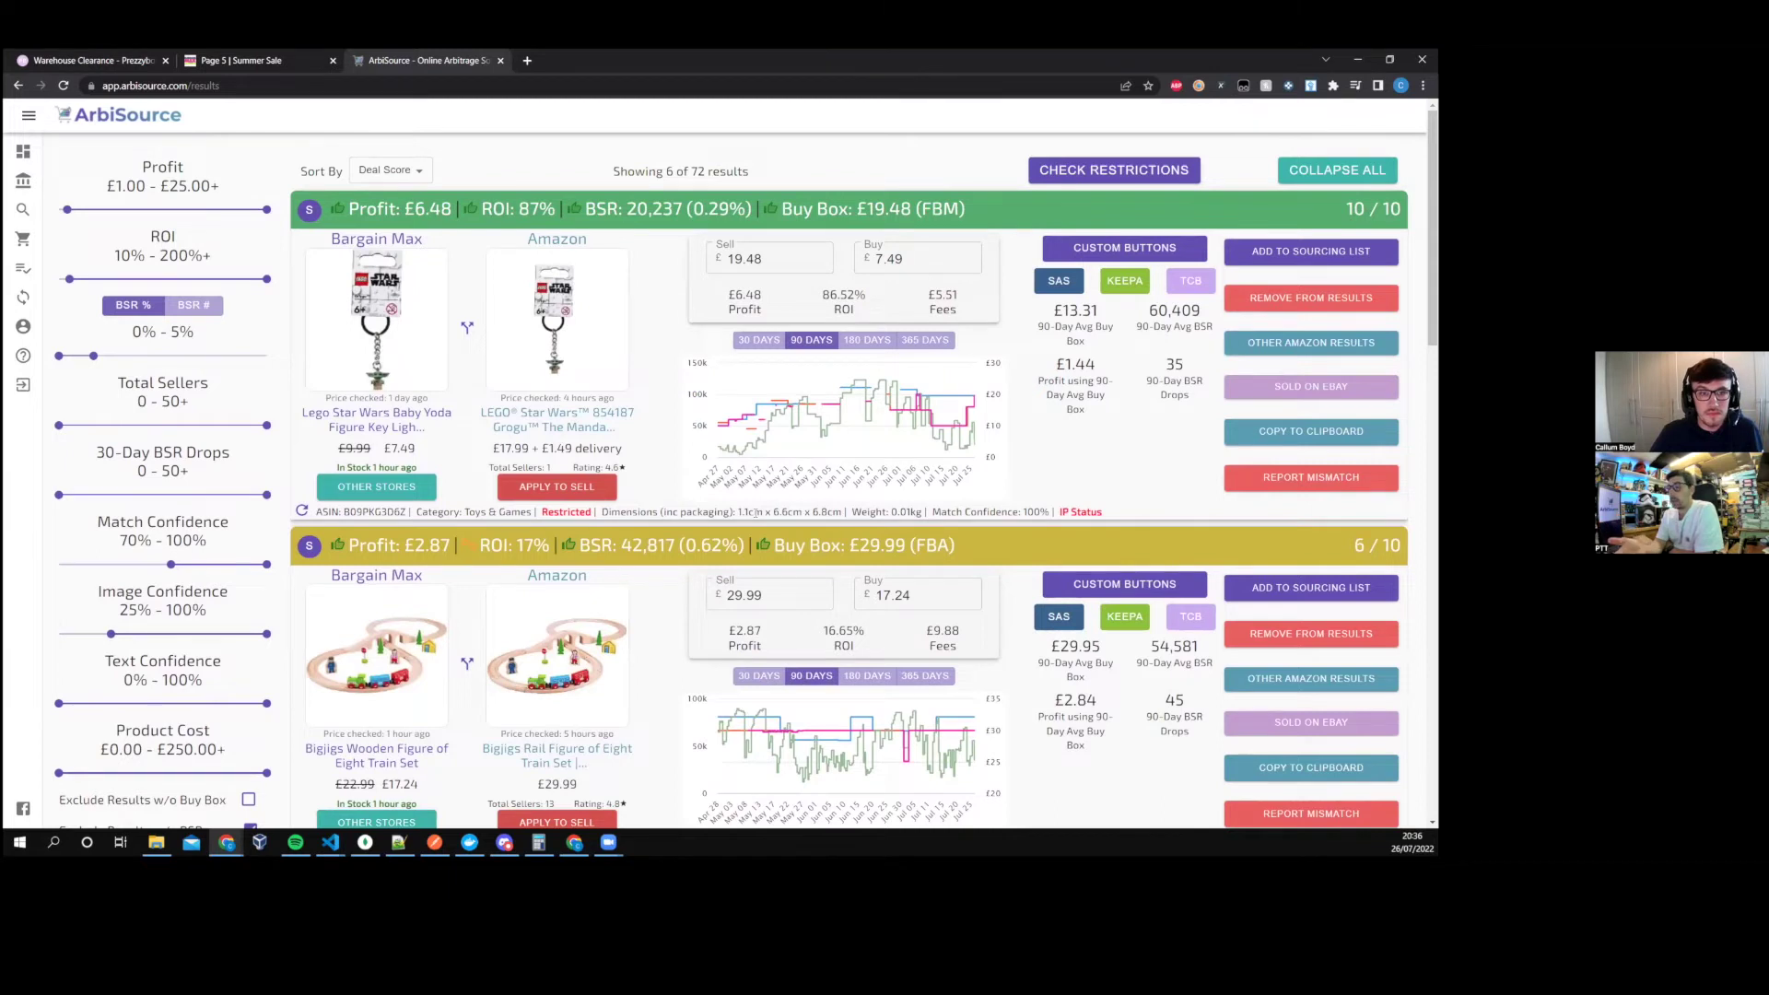
{"action": "scroll", "coordinate": [755, 513], "scroll_direction": "down", "scroll_amount": 5}
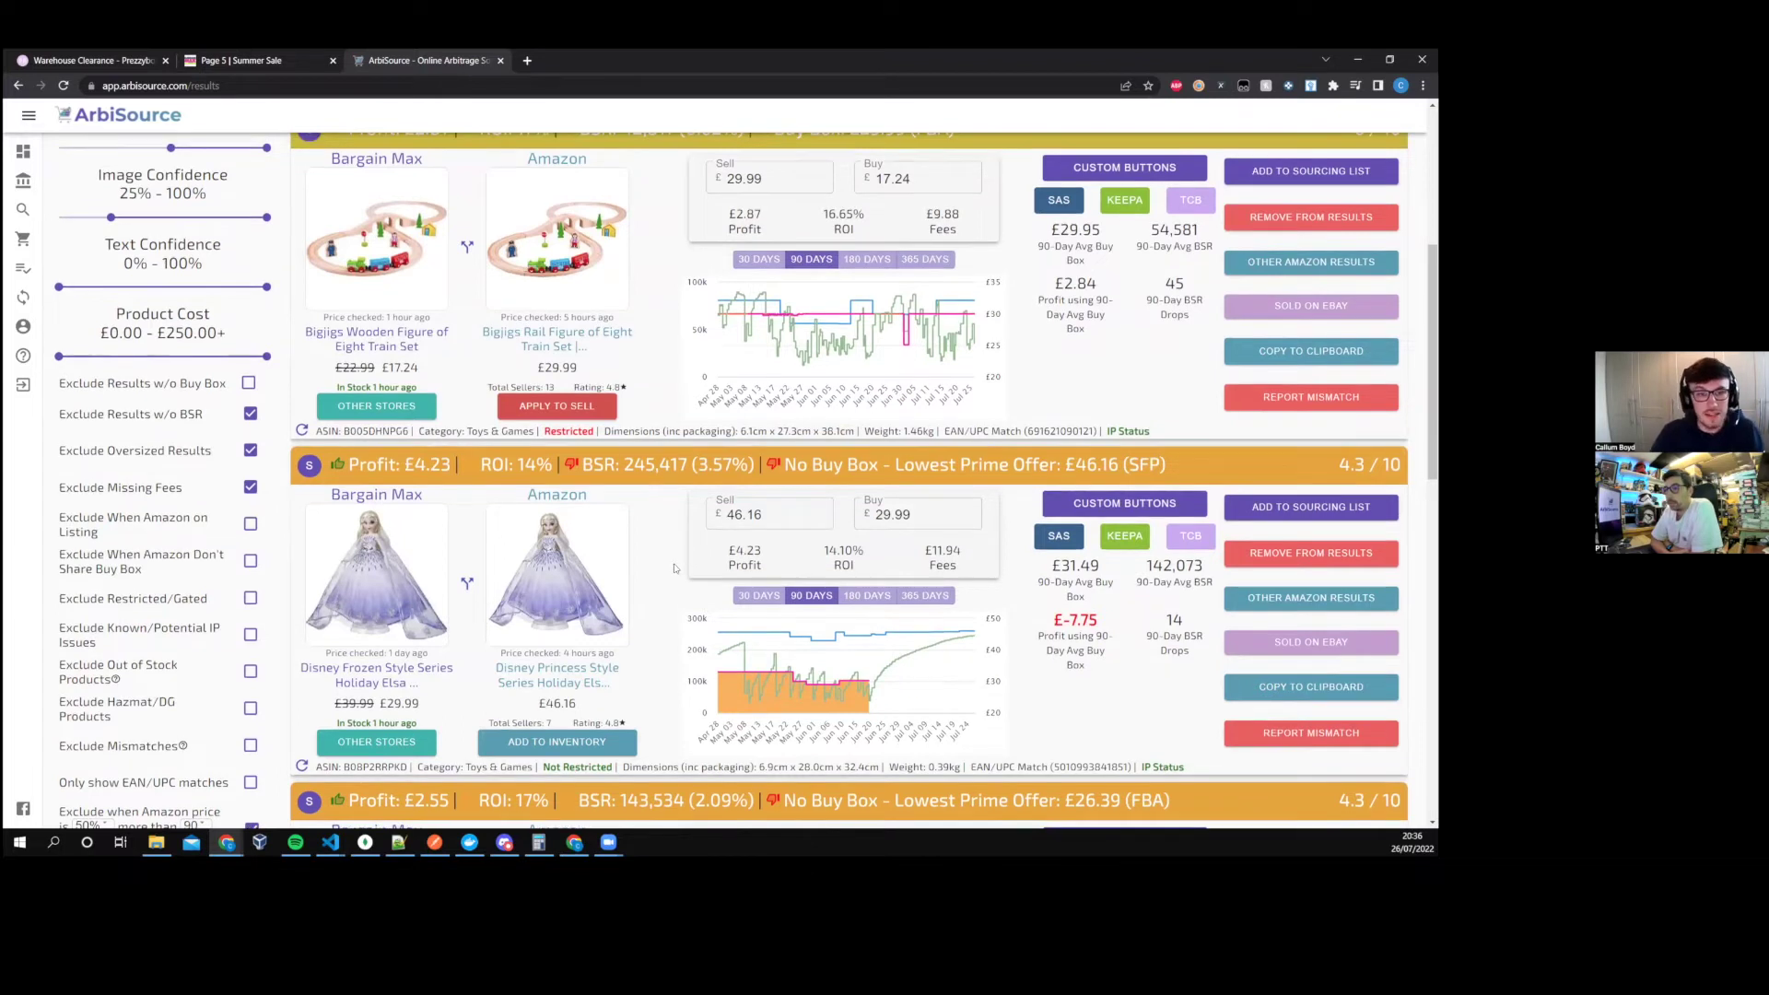
{"action": "scroll", "coordinate": [682, 562], "scroll_direction": "up", "scroll_amount": 3}
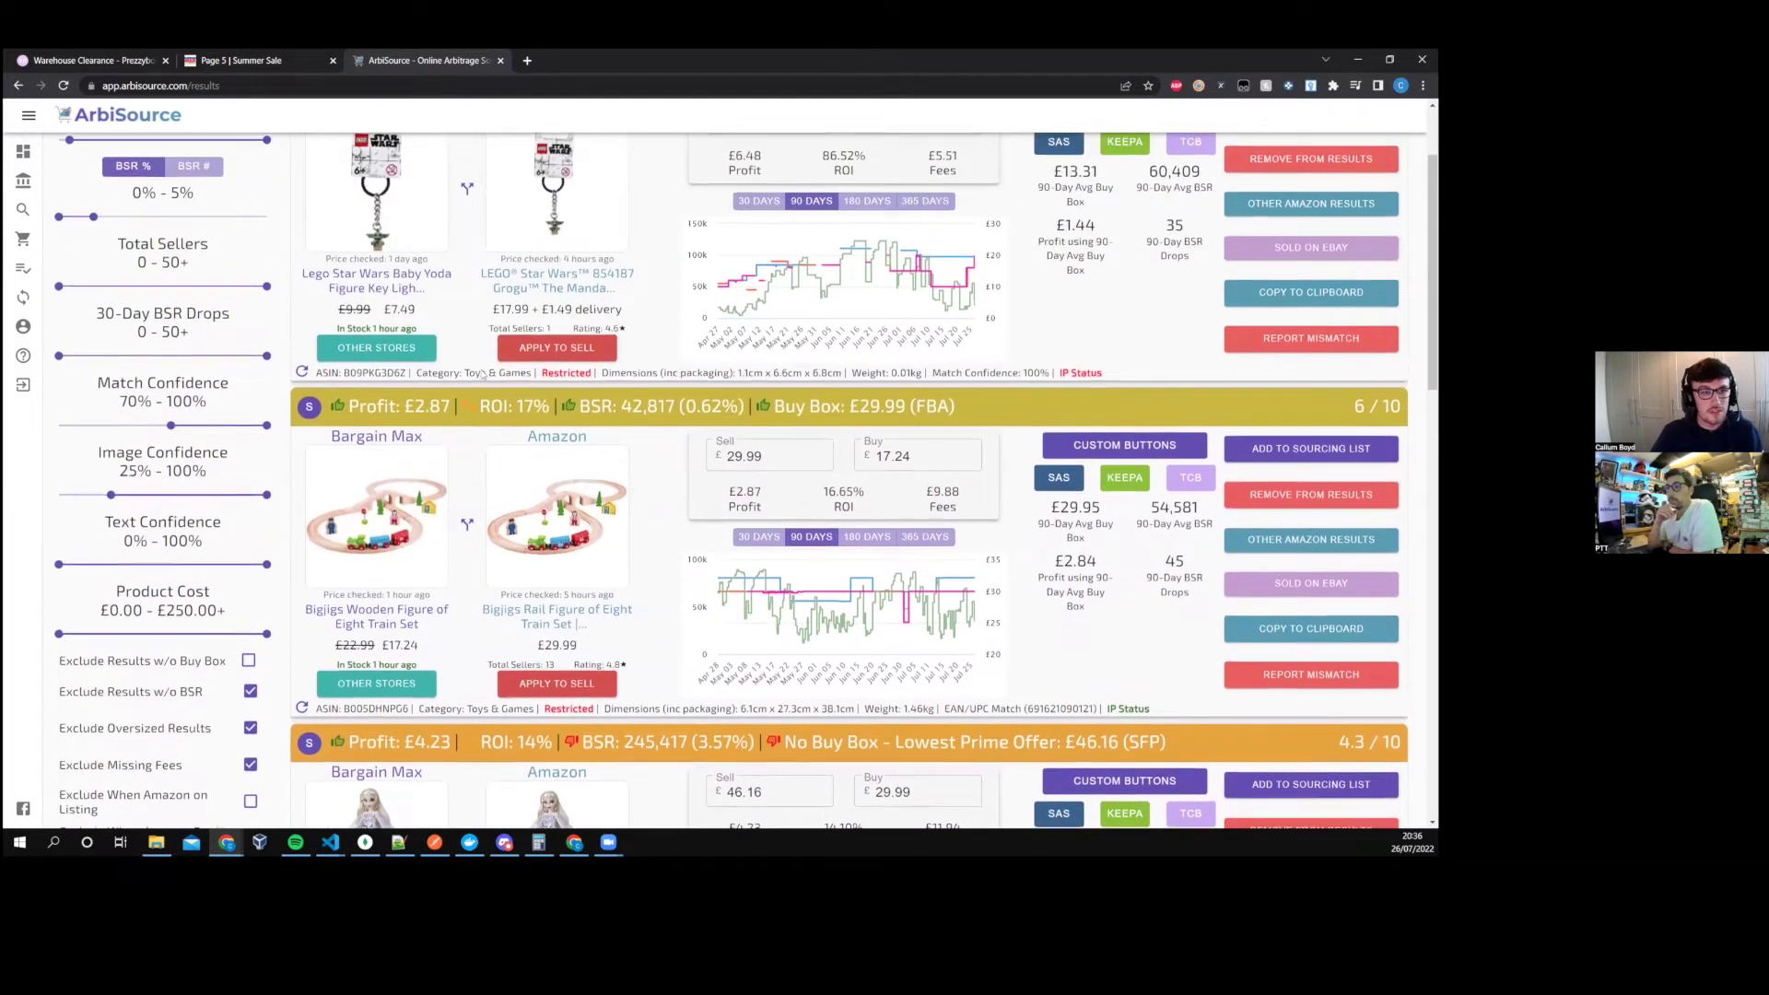
{"action": "scroll", "coordinate": [527, 336], "scroll_direction": "up", "scroll_amount": 2}
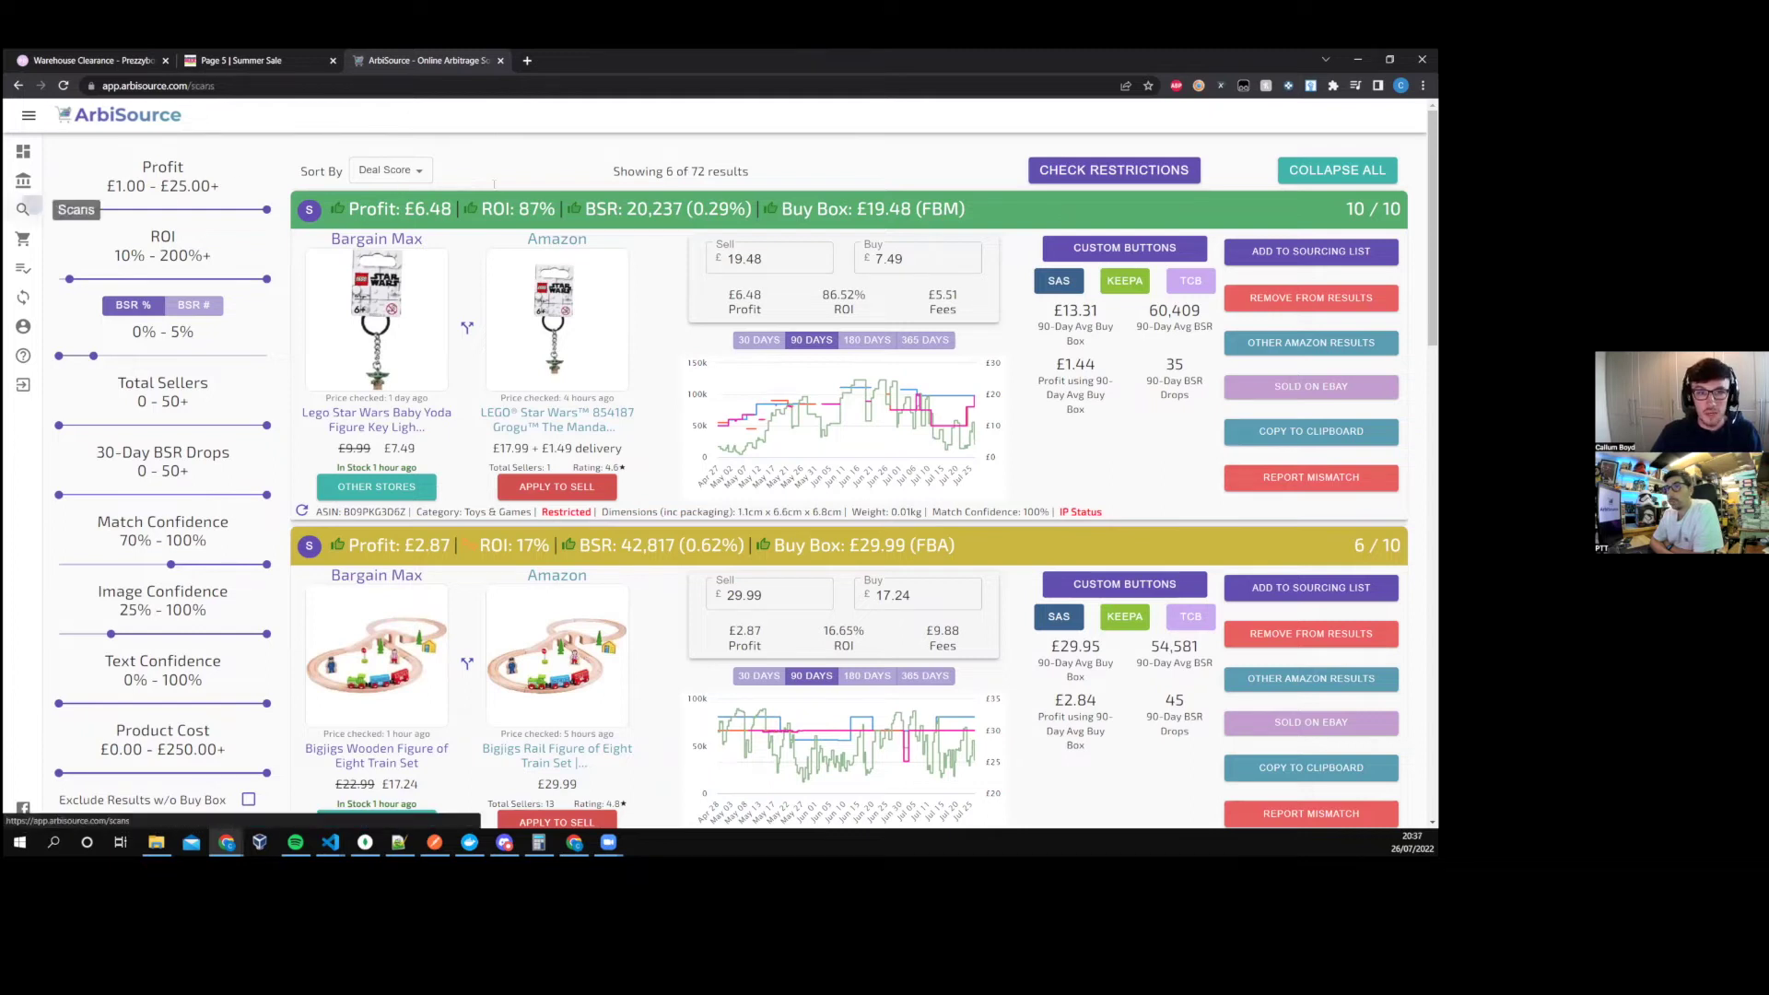
{"action": "left_click", "coordinate": [23, 209]}
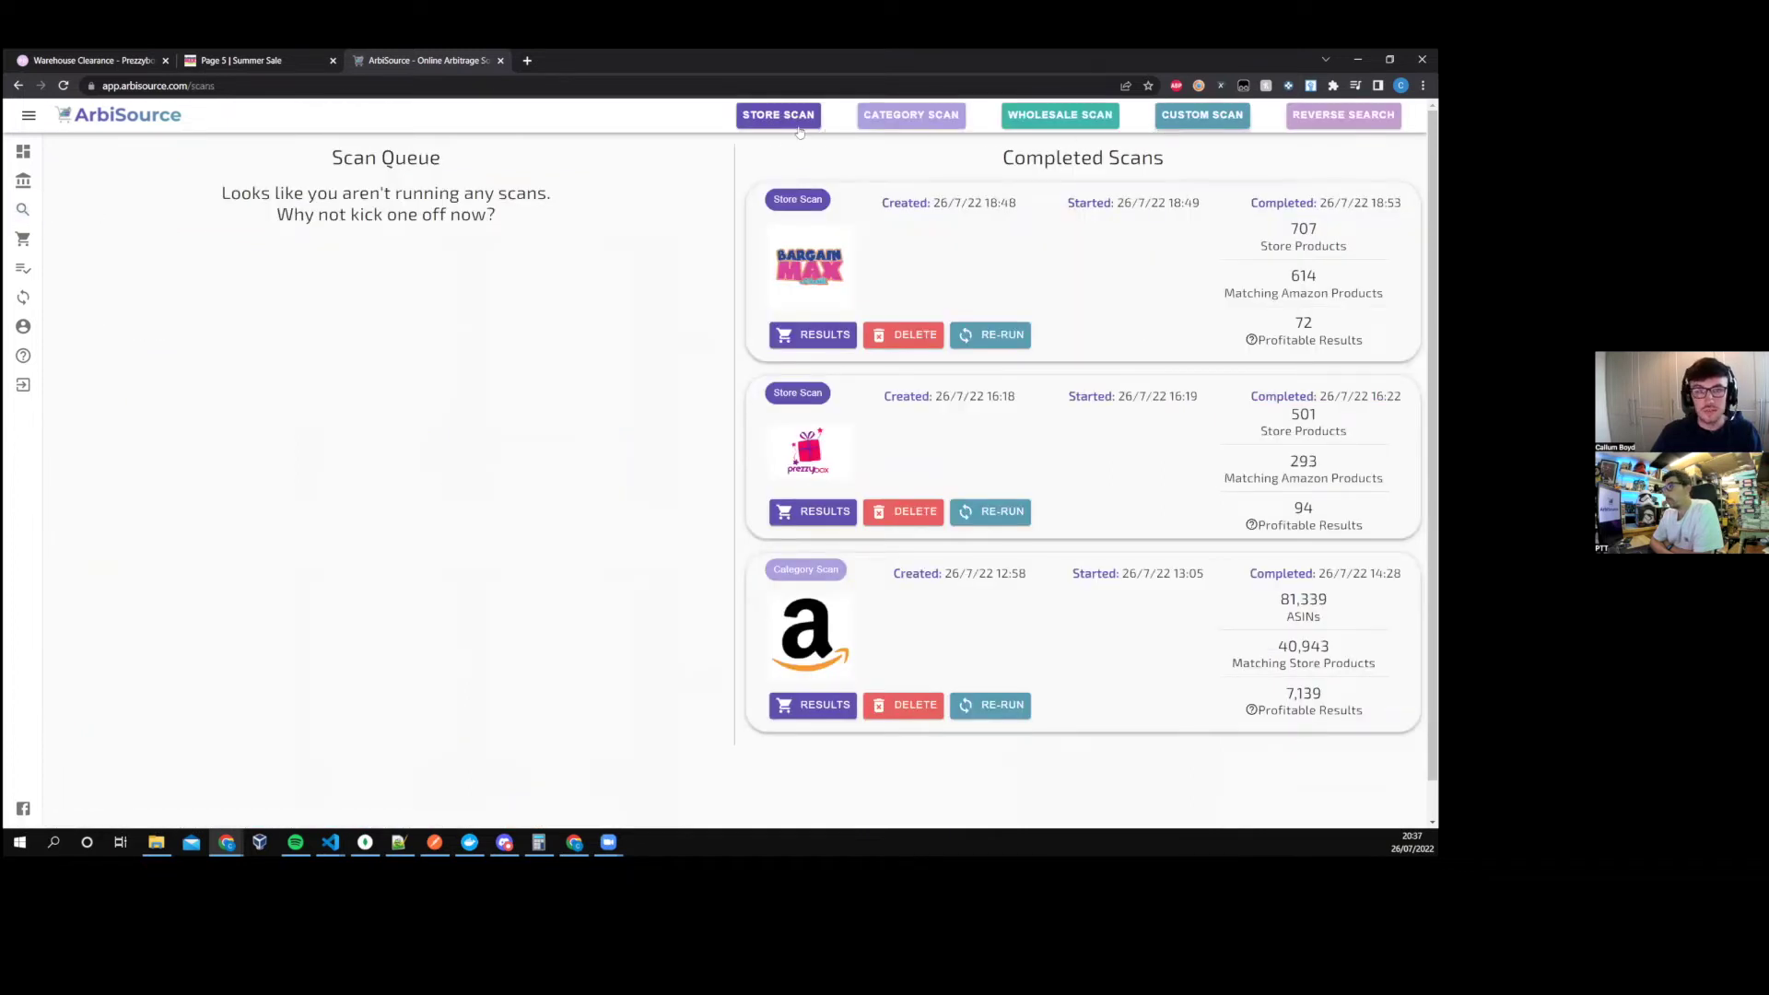
{"action": "left_click", "coordinate": [238, 61]}
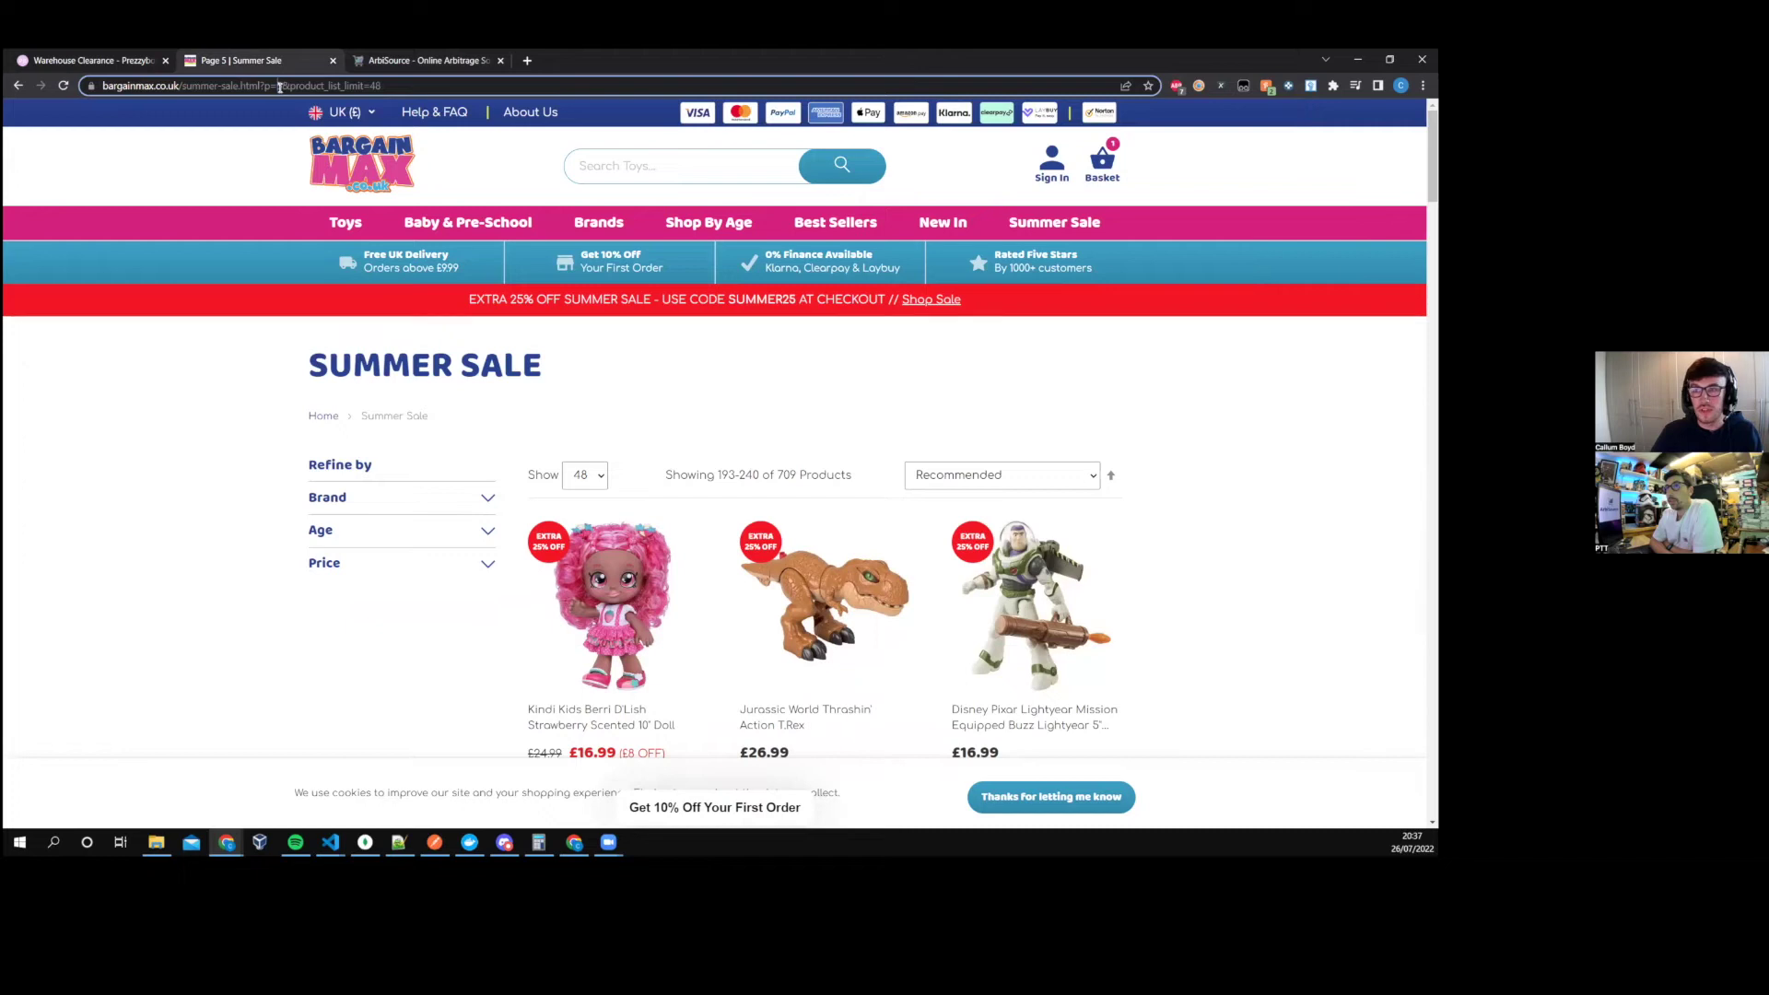
- Check the Summer Sale URL, keep 48 products per page, and return to ArbiSource Scans
{"action": "left_click", "coordinate": [279, 87]}
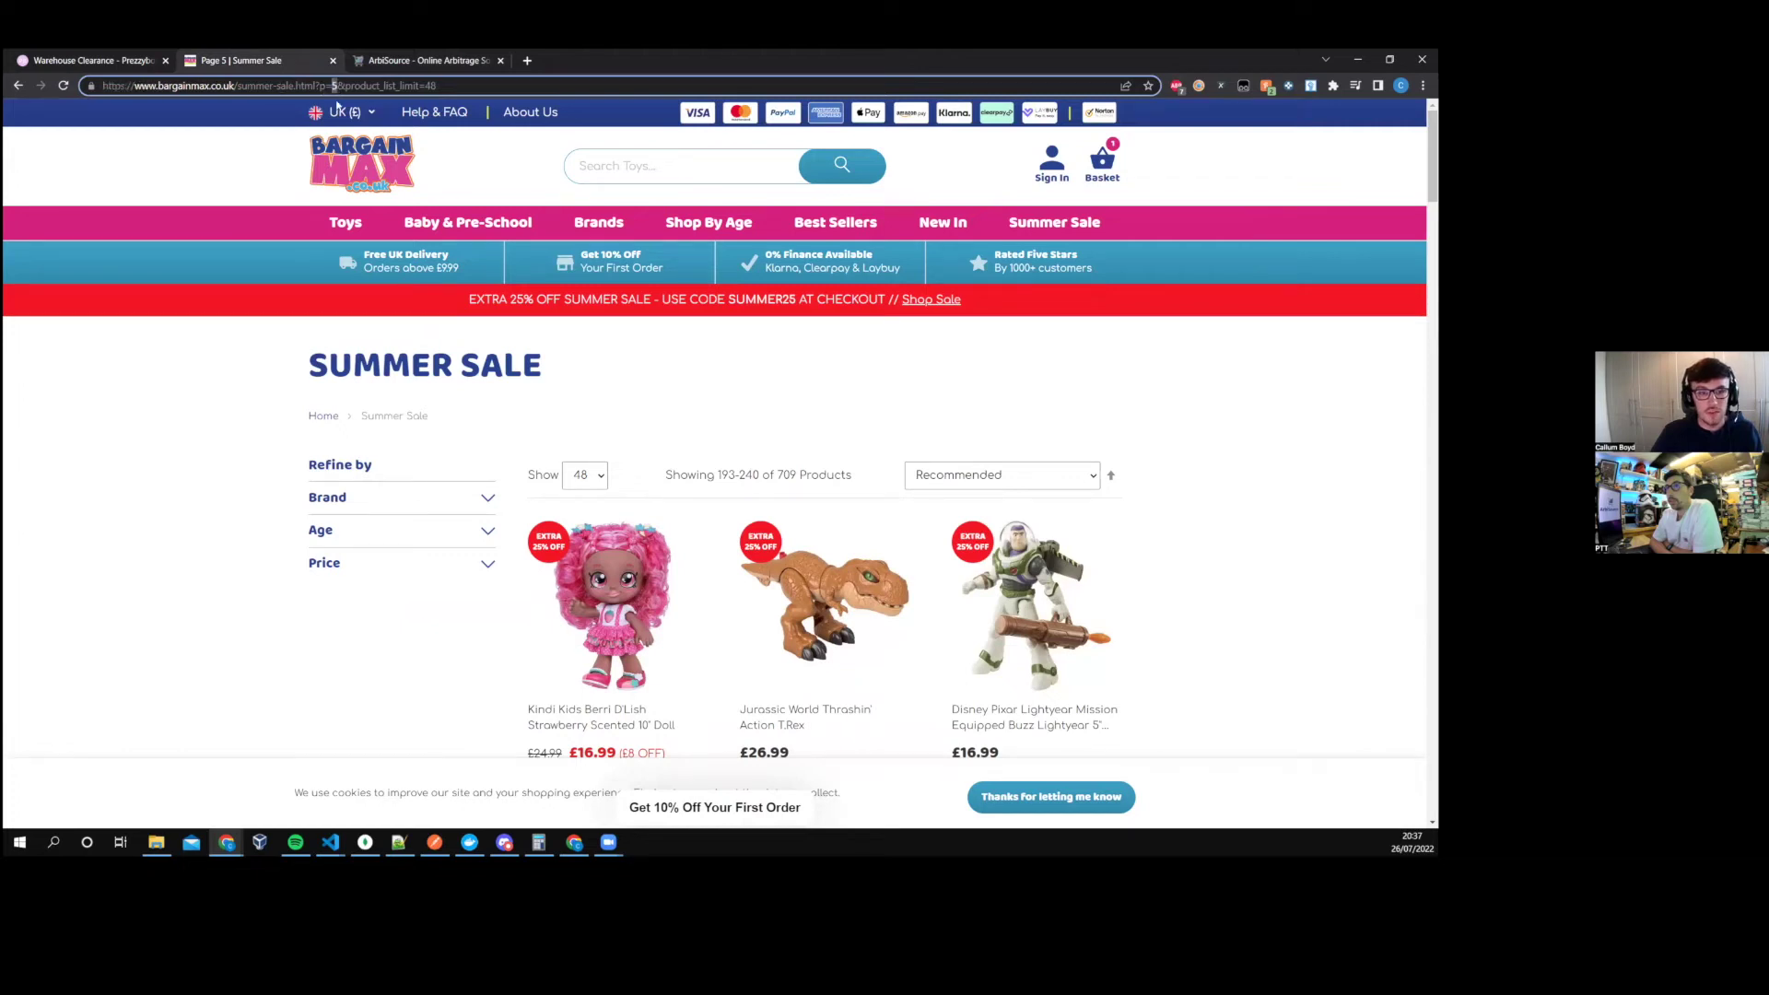
{"action": "left_click", "coordinate": [584, 475]}
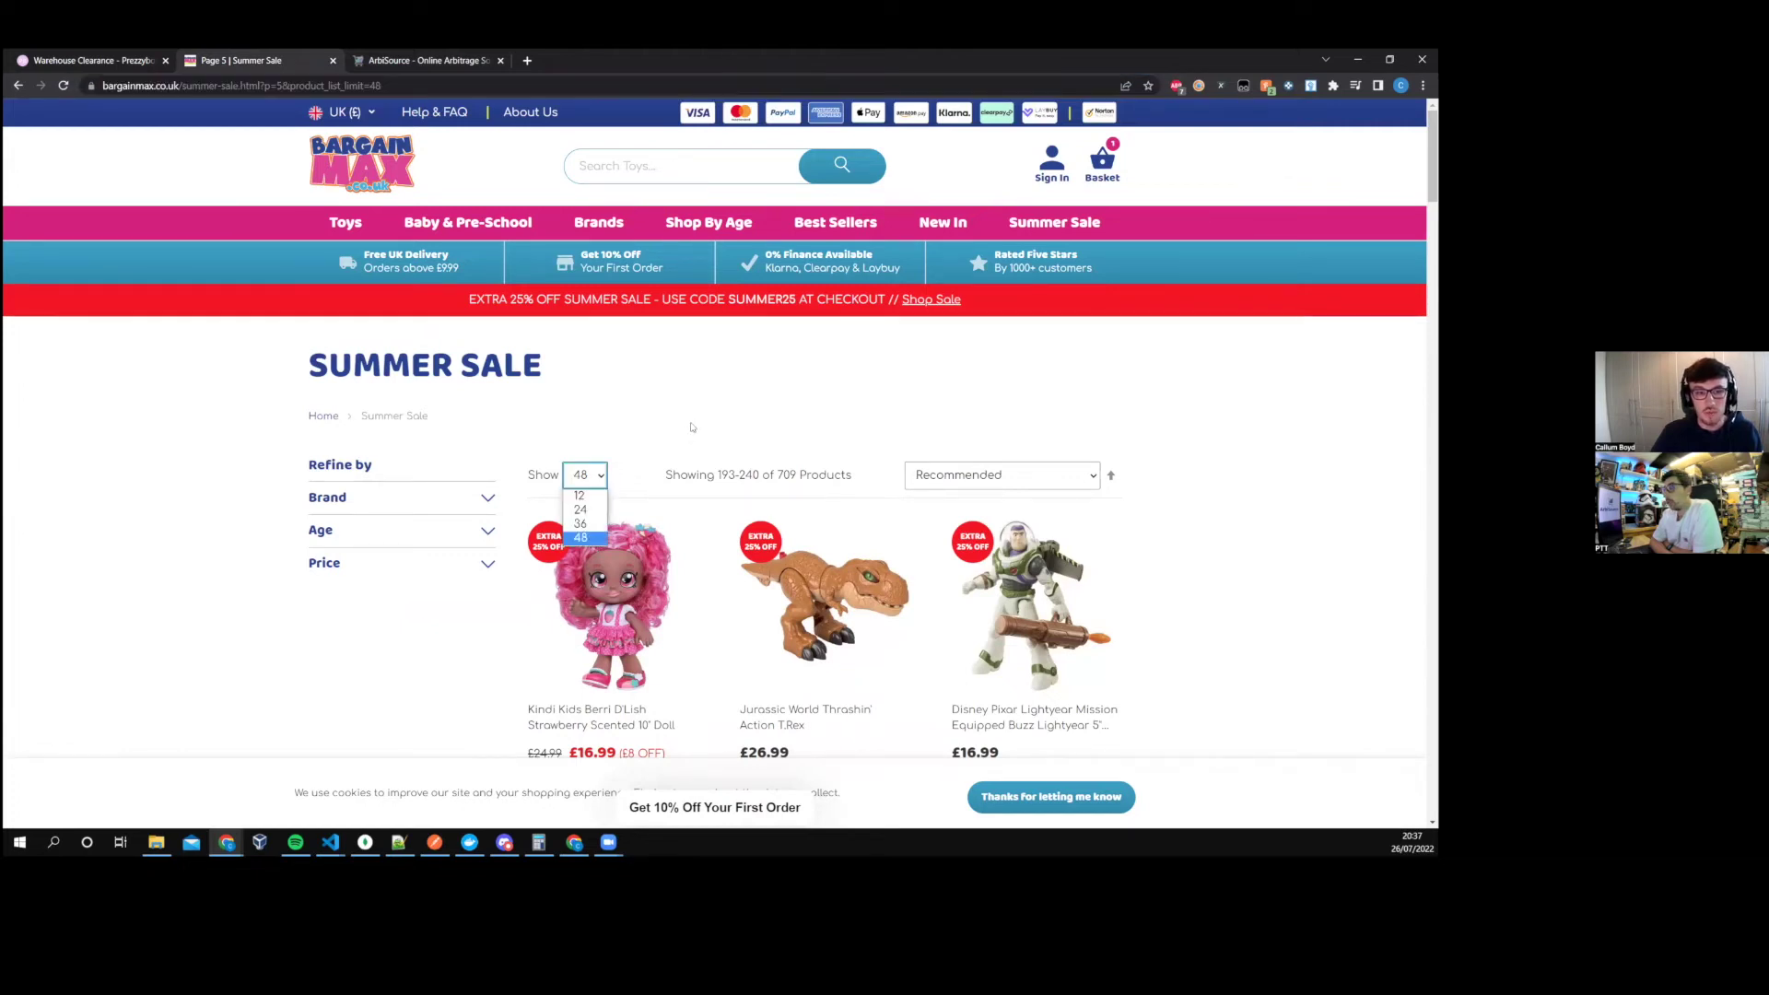
{"action": "left_click", "coordinate": [584, 526]}
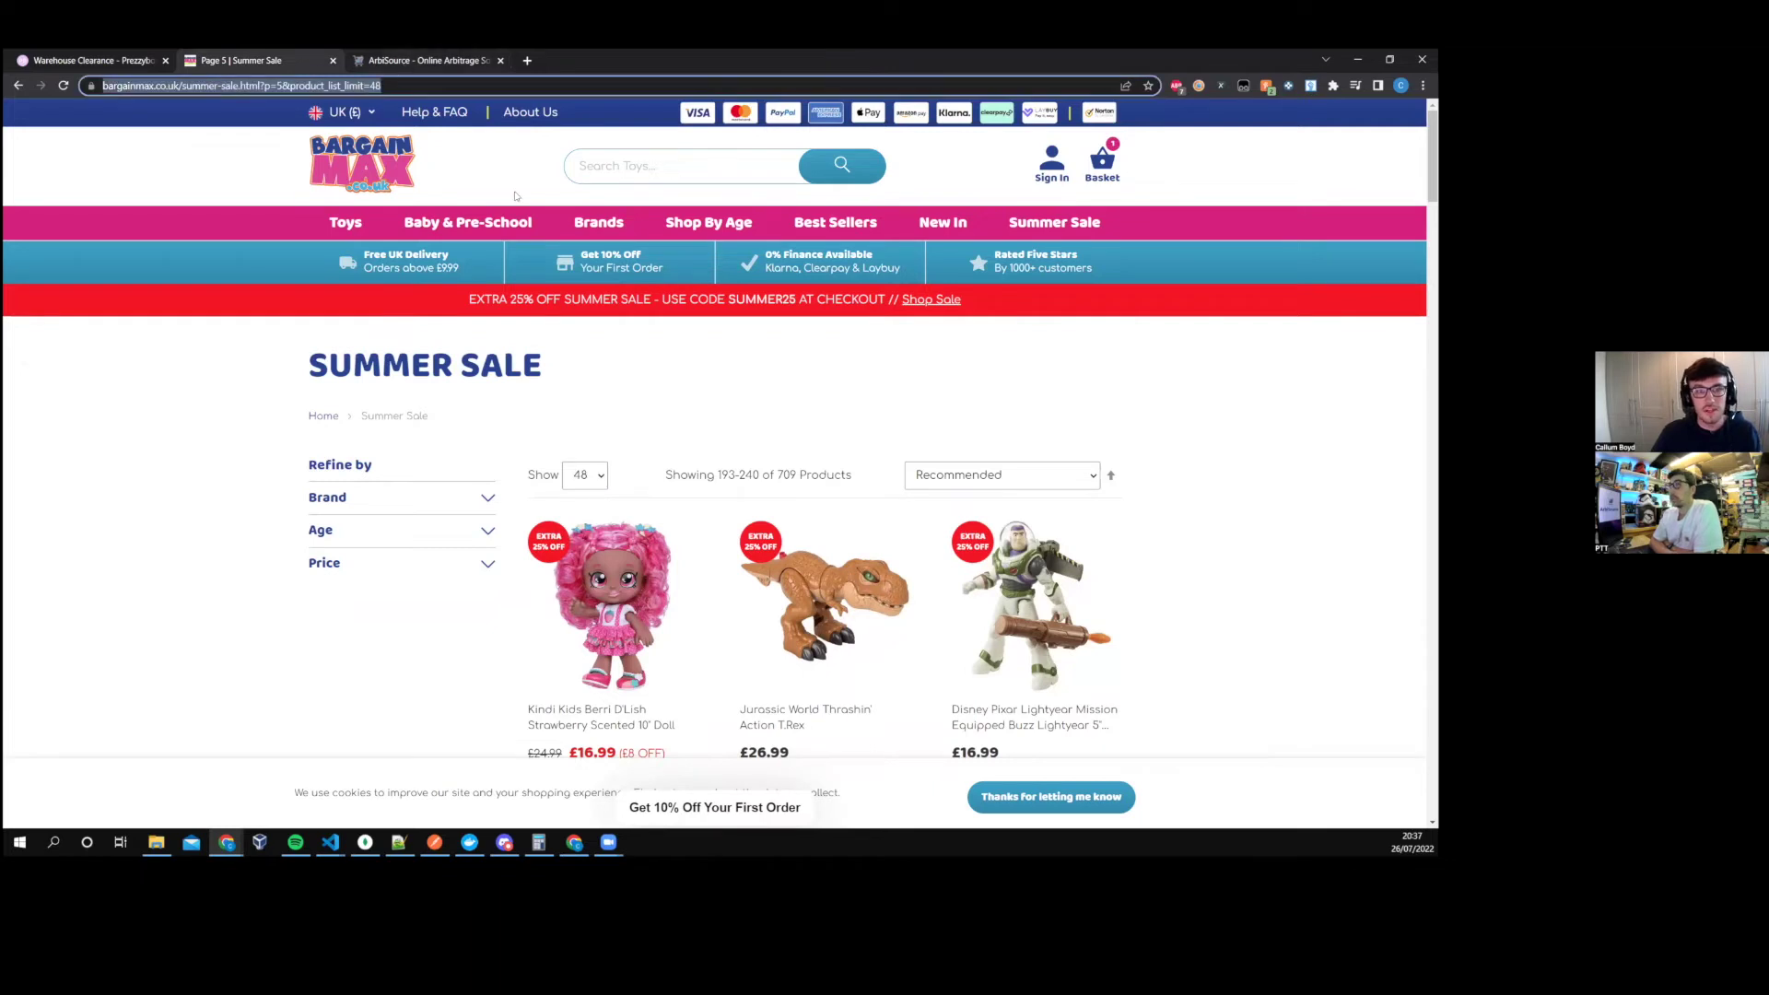
{"action": "key", "text": "ctrl+Tab"}
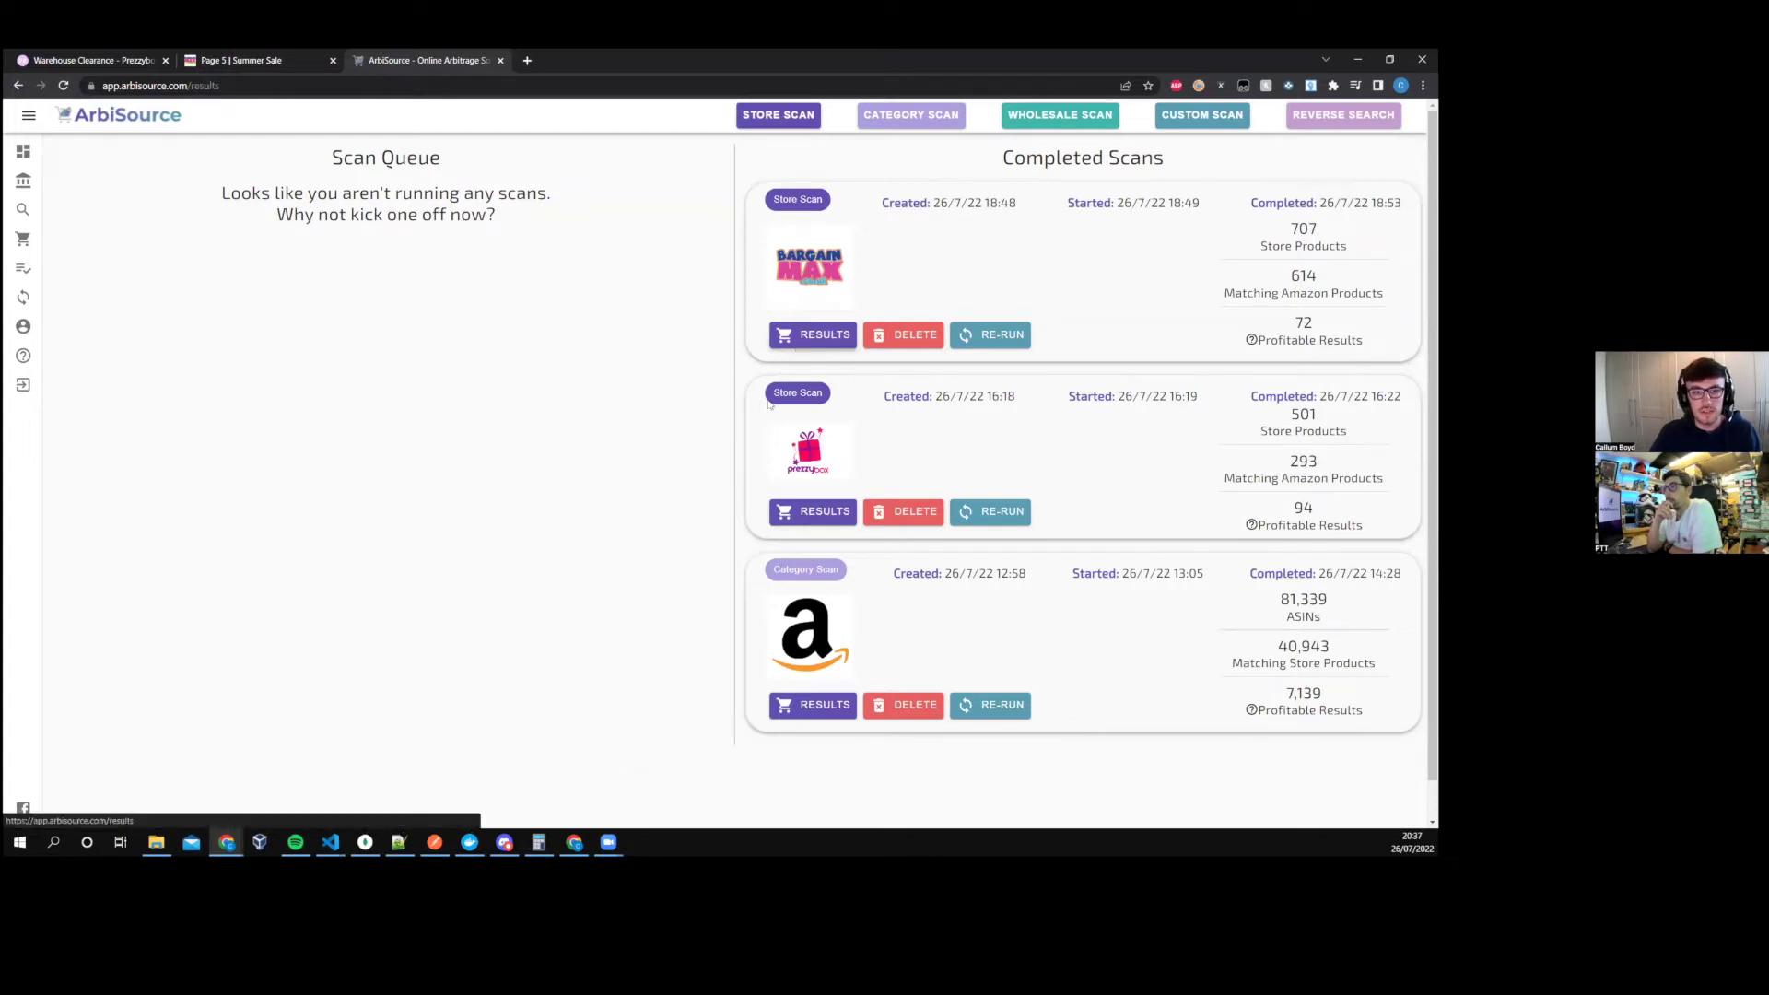
{"action": "left_click", "coordinate": [794, 337]}
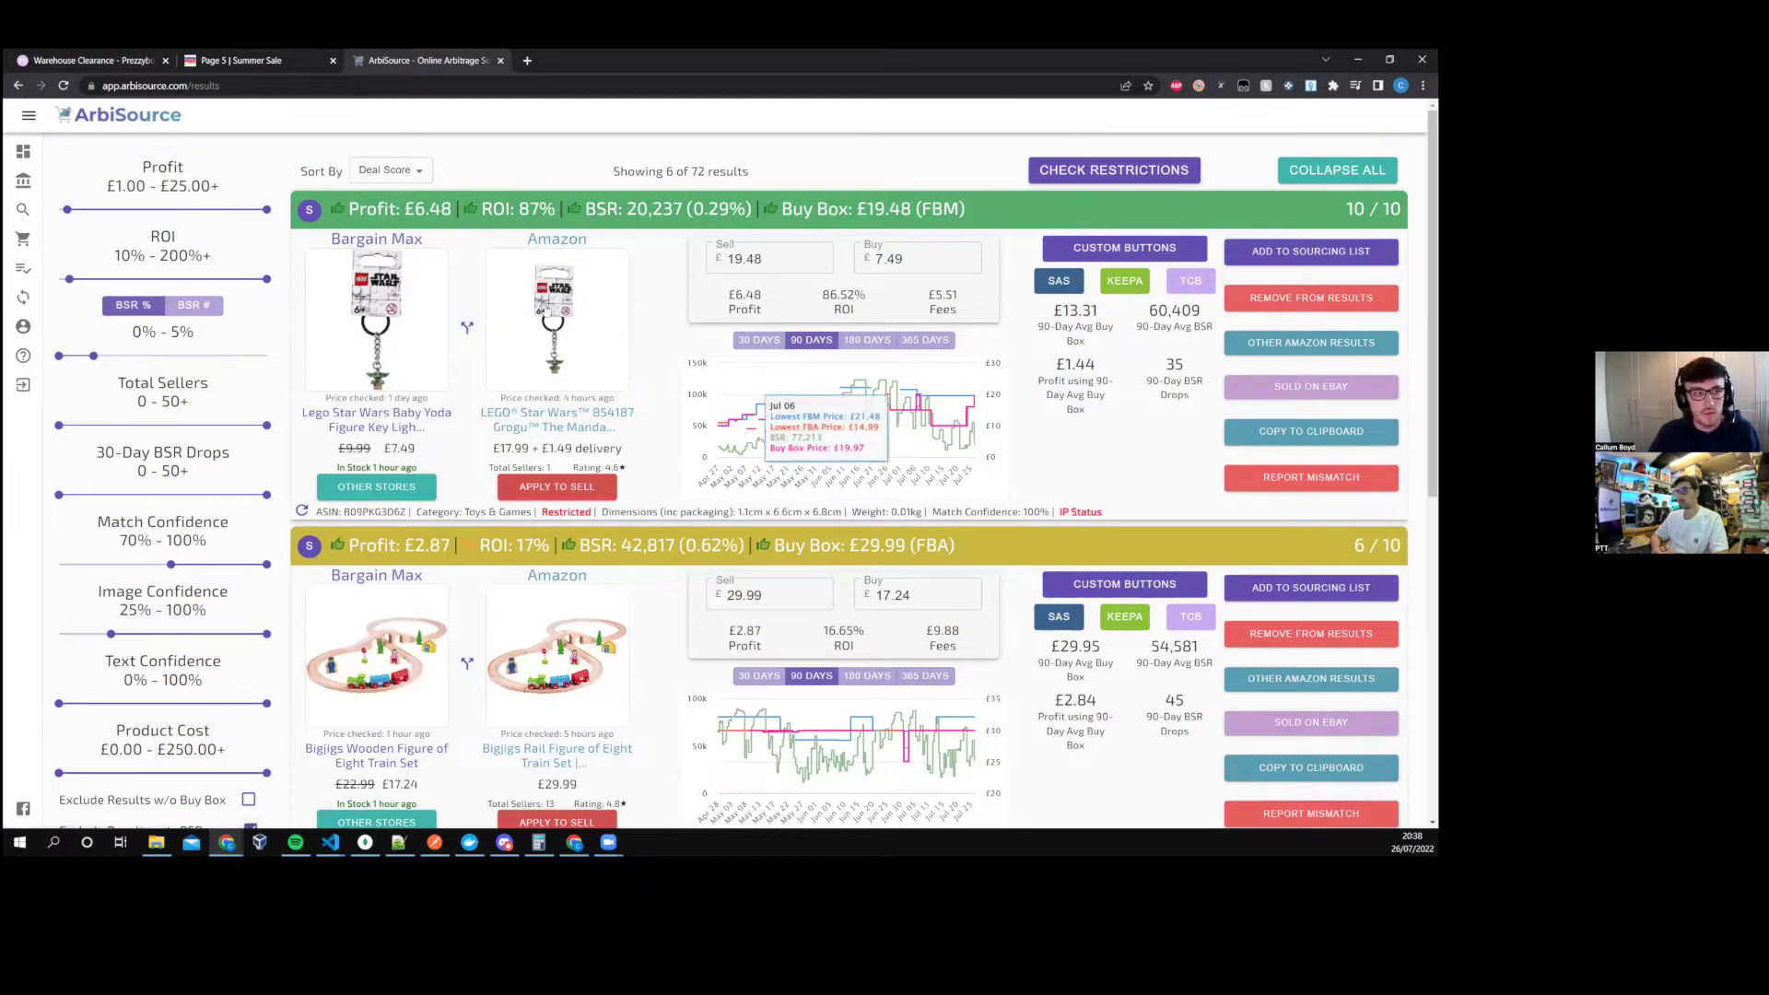
{"action": "left_click", "coordinate": [23, 181]}
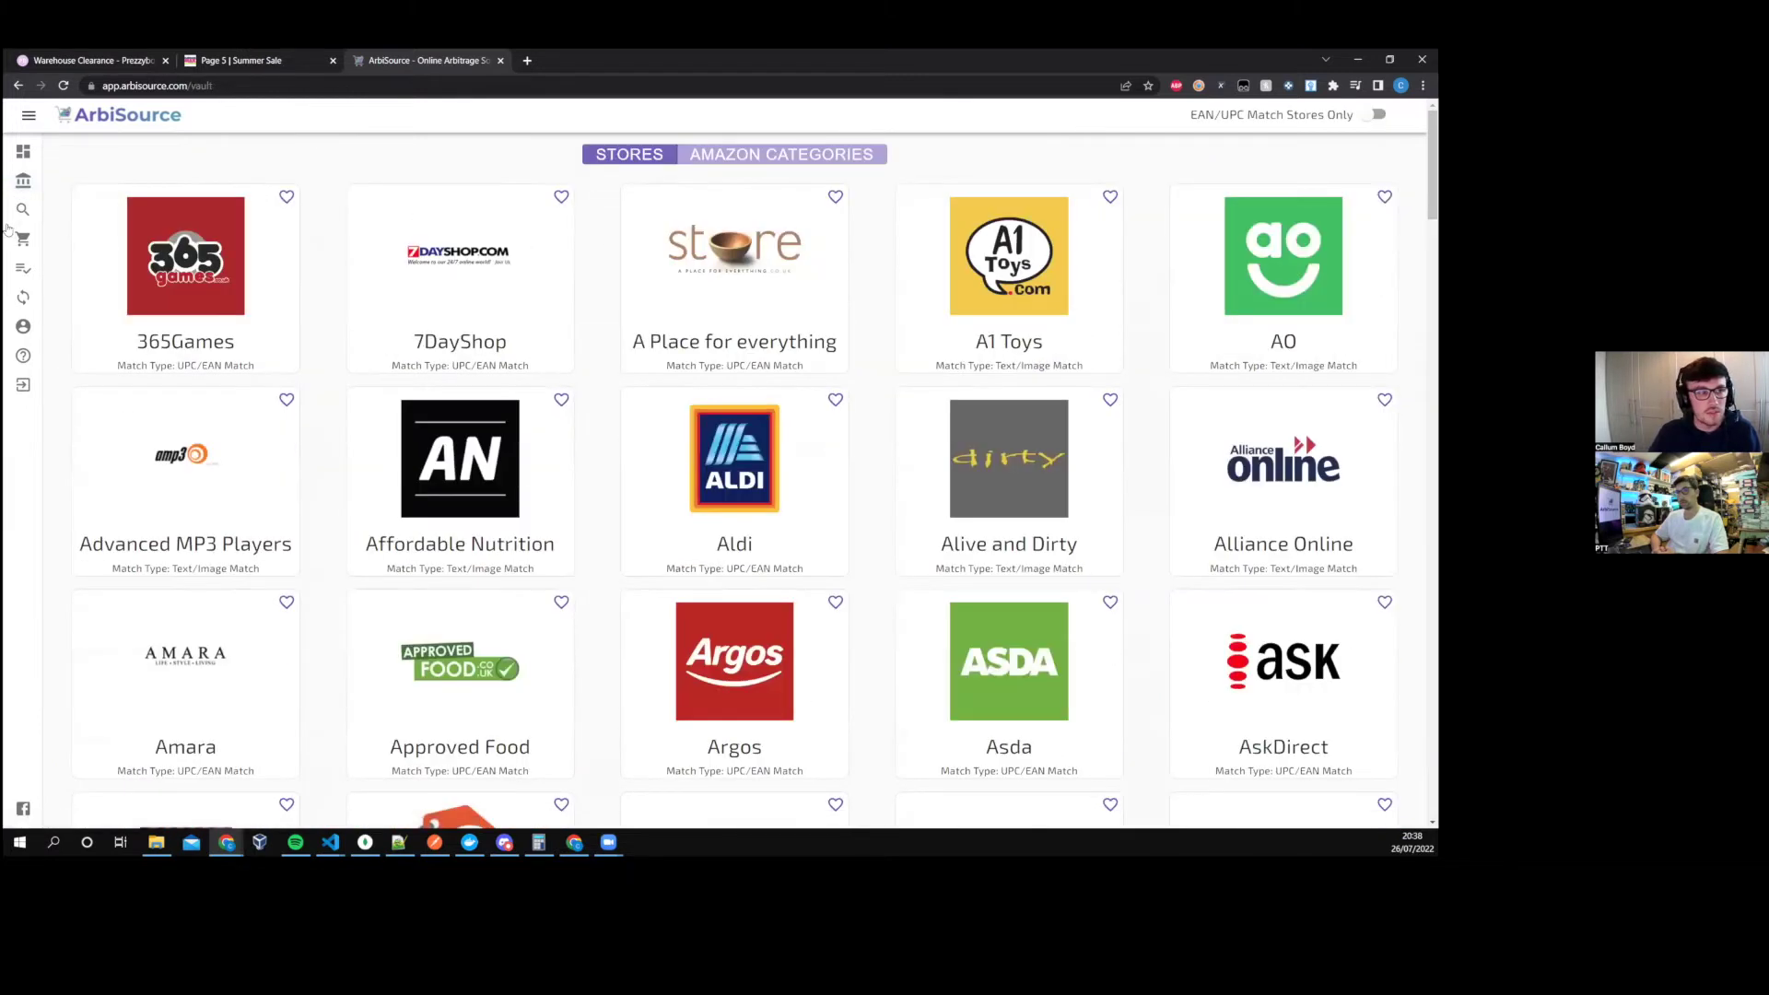
{"action": "left_click", "coordinate": [23, 210]}
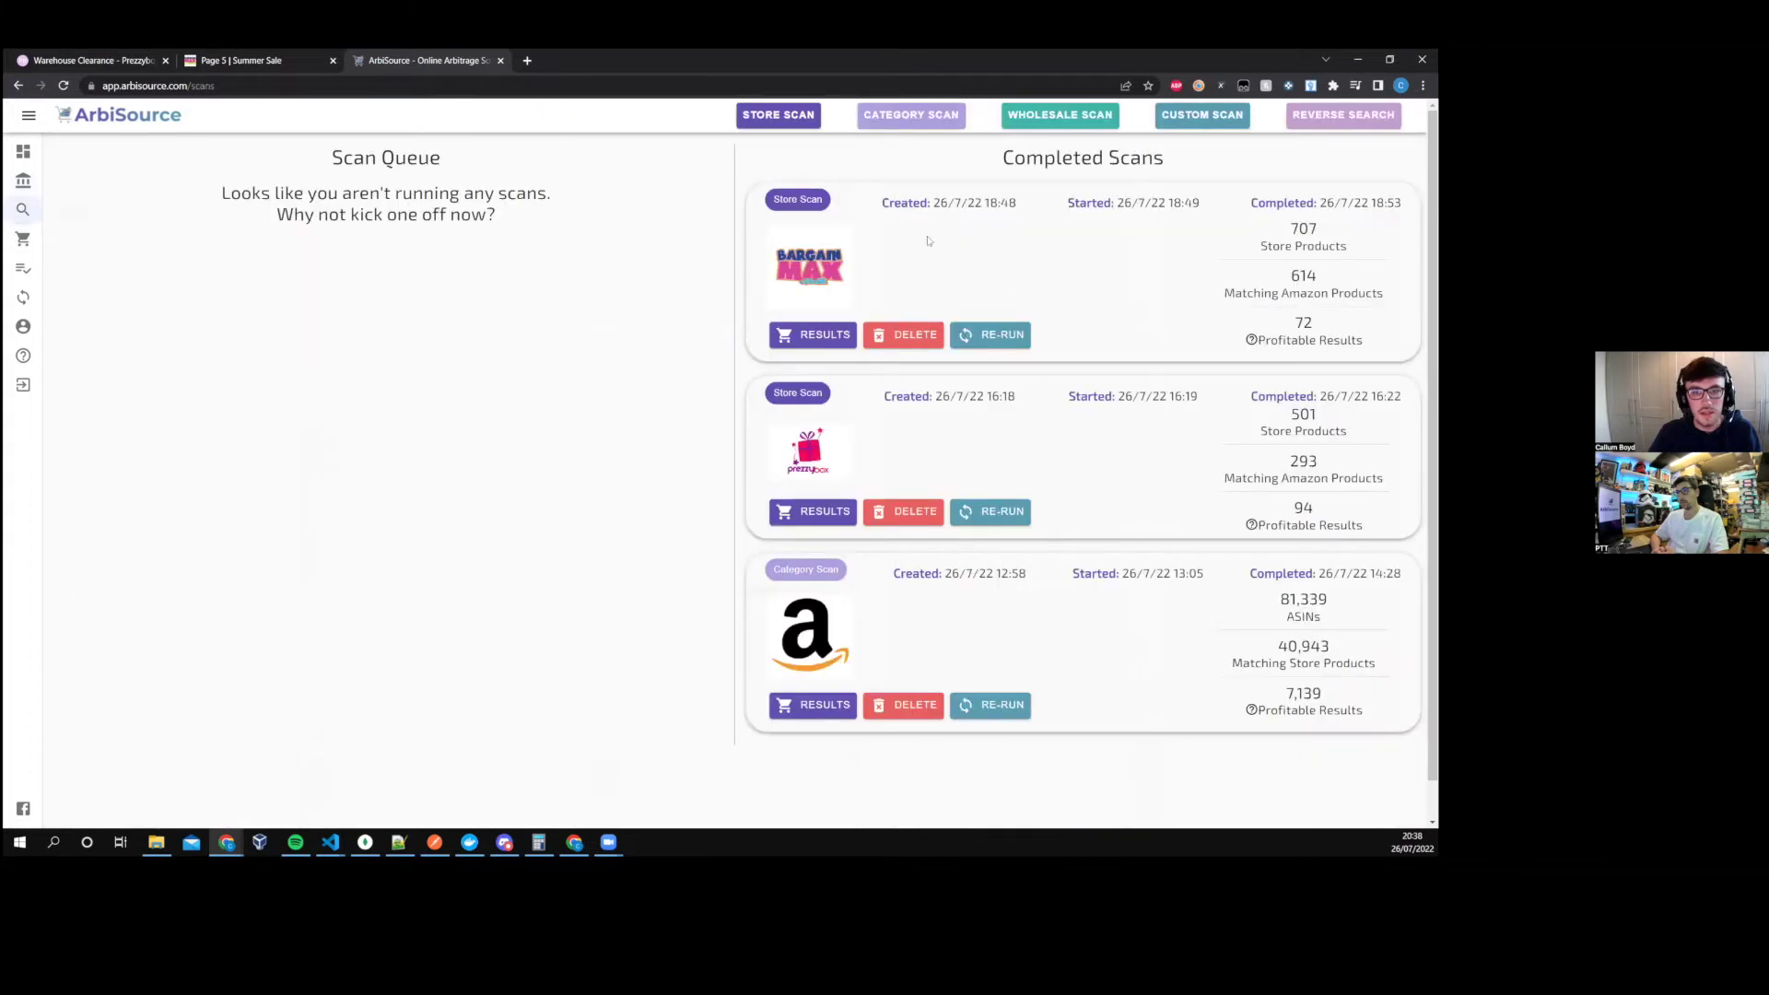
- Open the Amazon category scan results in ArbiSource
{"action": "left_click", "coordinate": [812, 705]}
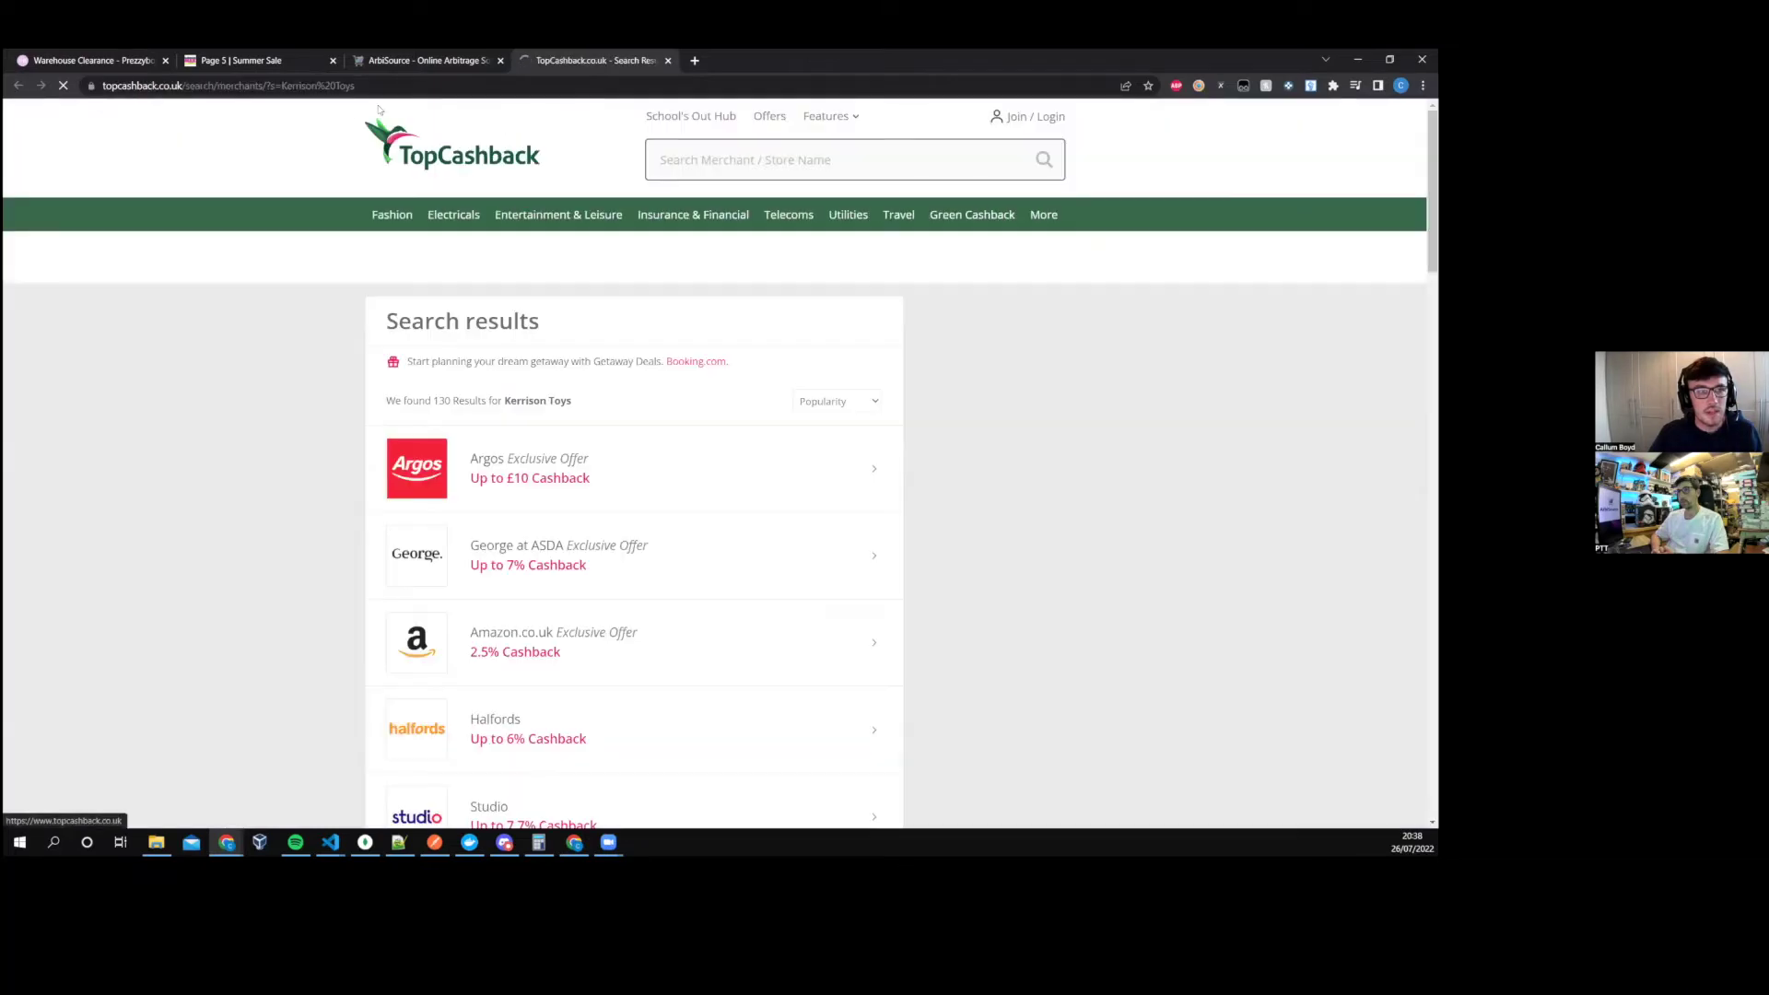
{"action": "left_click_drag", "start_coordinate": [281, 86], "coordinate": [357, 86]}
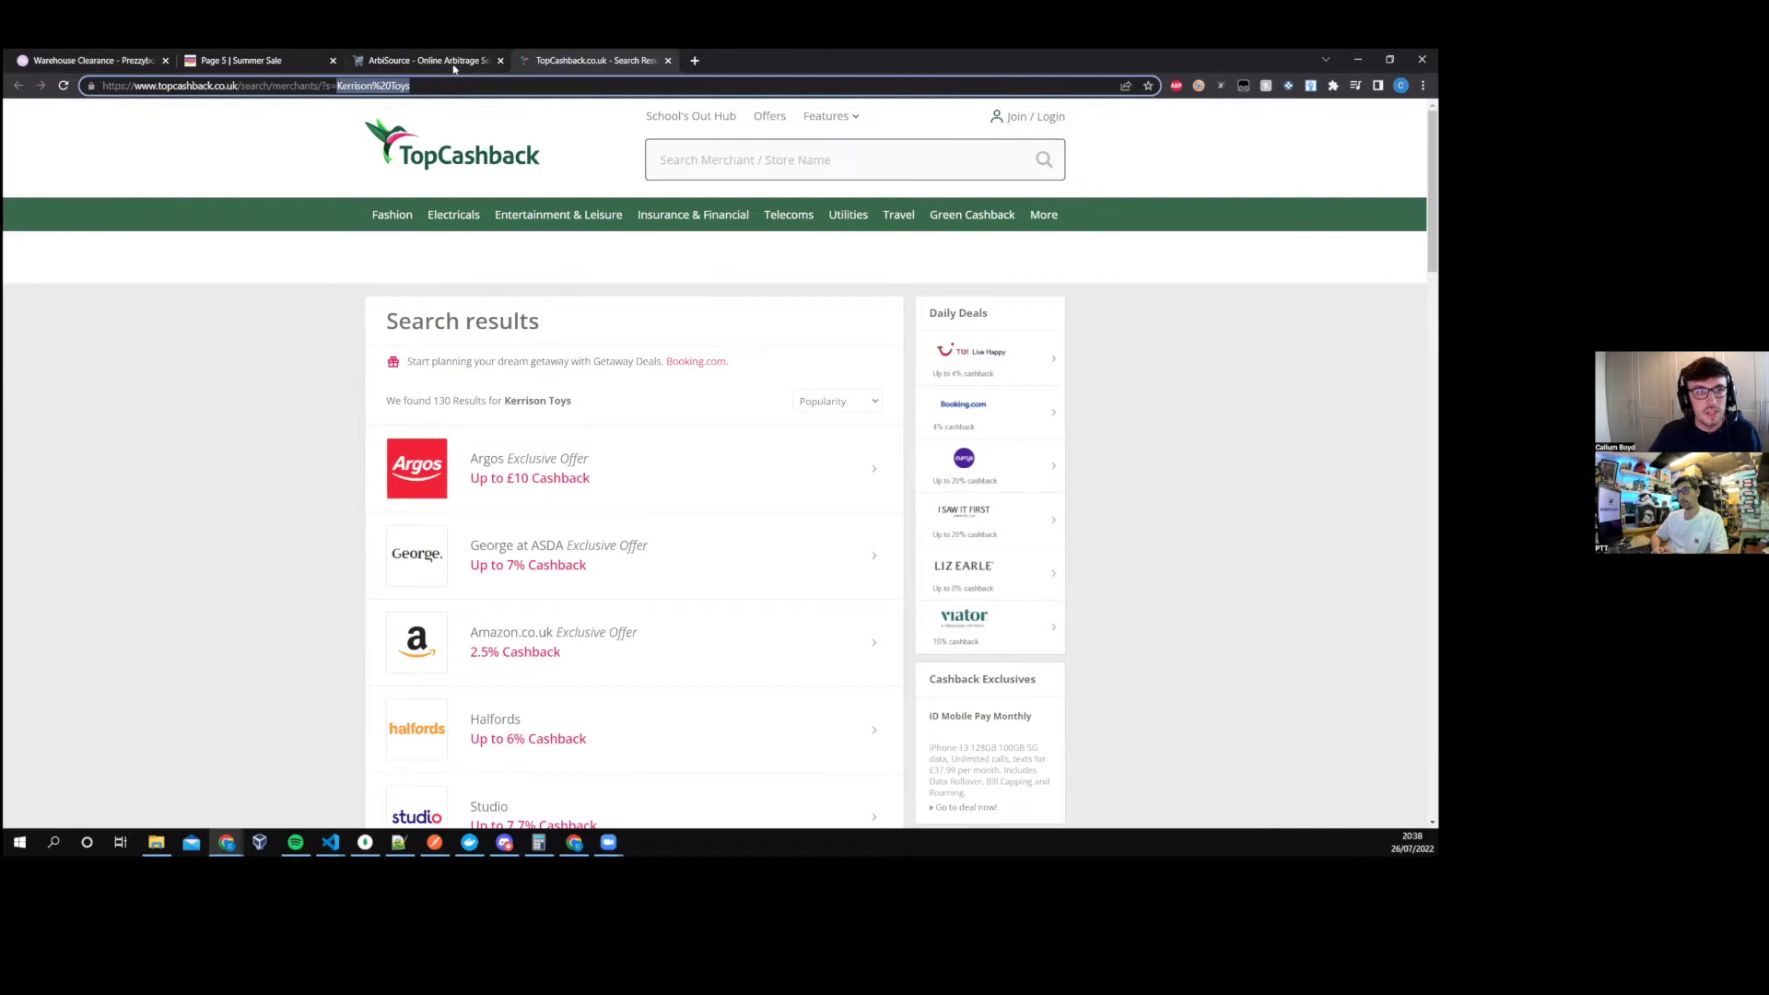
{"action": "key", "text": "ctrl+shift+Tab"}
{"action": "scroll", "coordinate": [1000, 398], "scroll_direction": "down", "scroll_amount": 2}
{"action": "left_click_drag", "start_coordinate": [421, 365], "coordinate": [392, 365]}
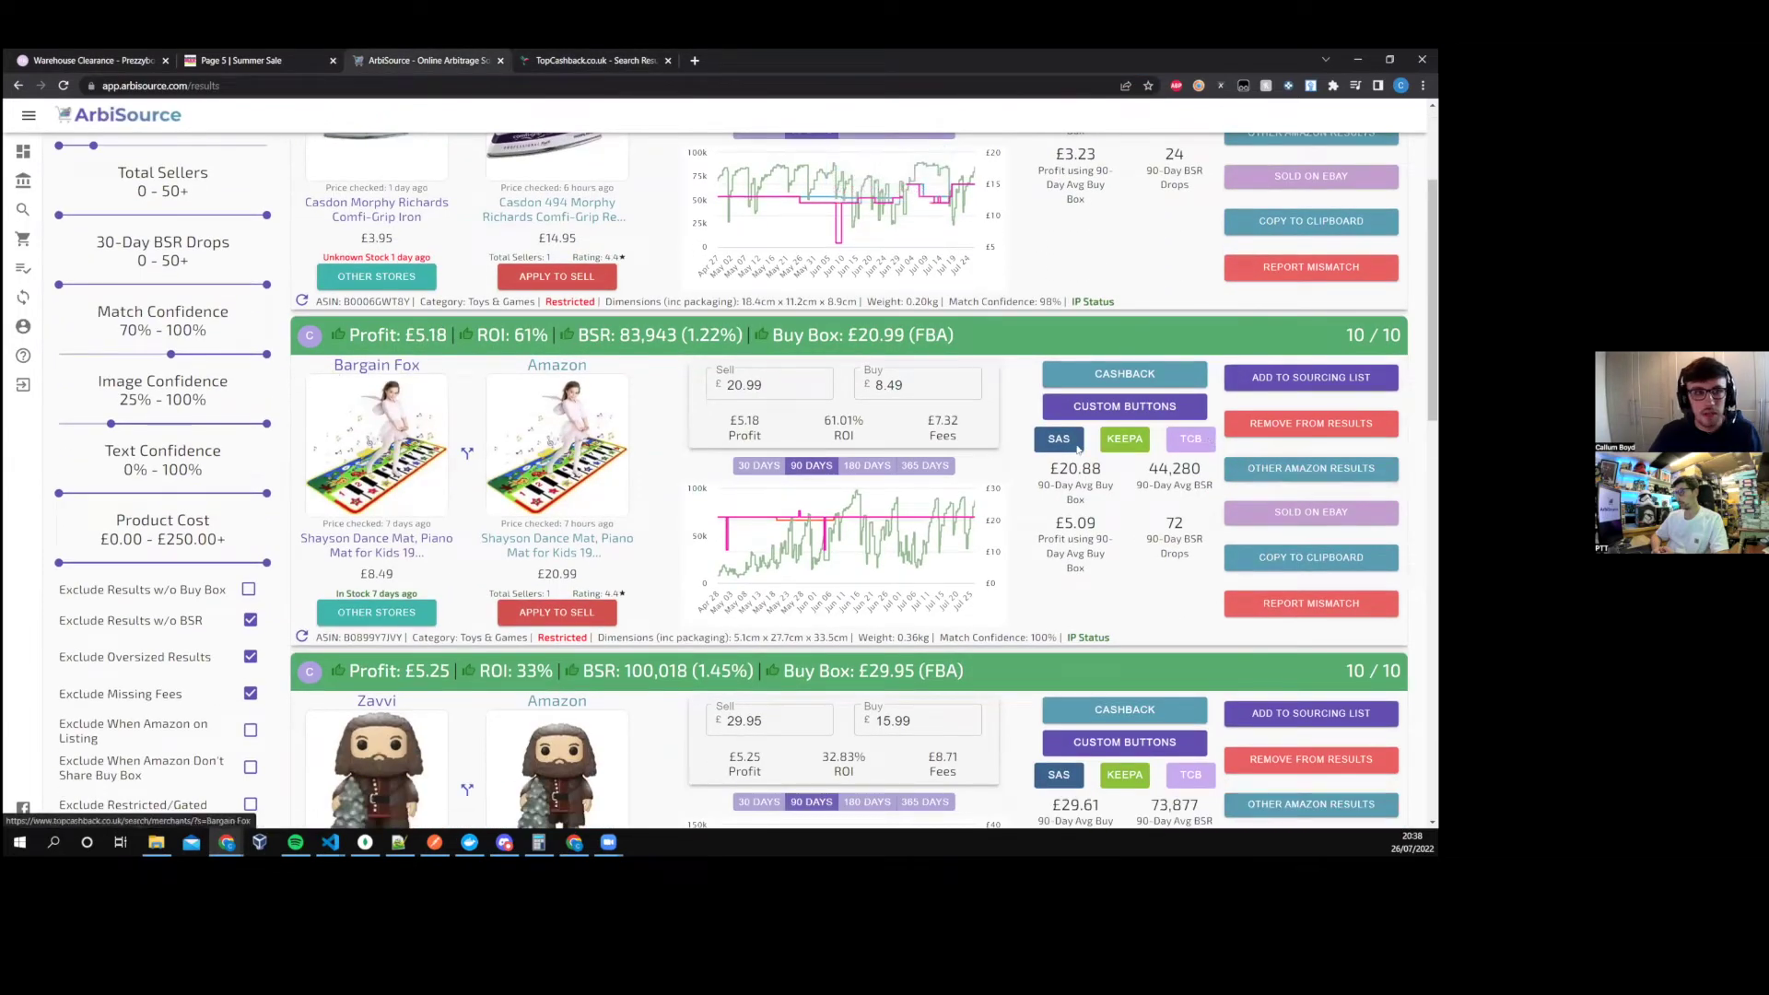
- Look up Bargain Fox cashback on TopCashback (14.52%), then return to the ArbiSource results
{"action": "left_click", "coordinate": [1124, 373]}
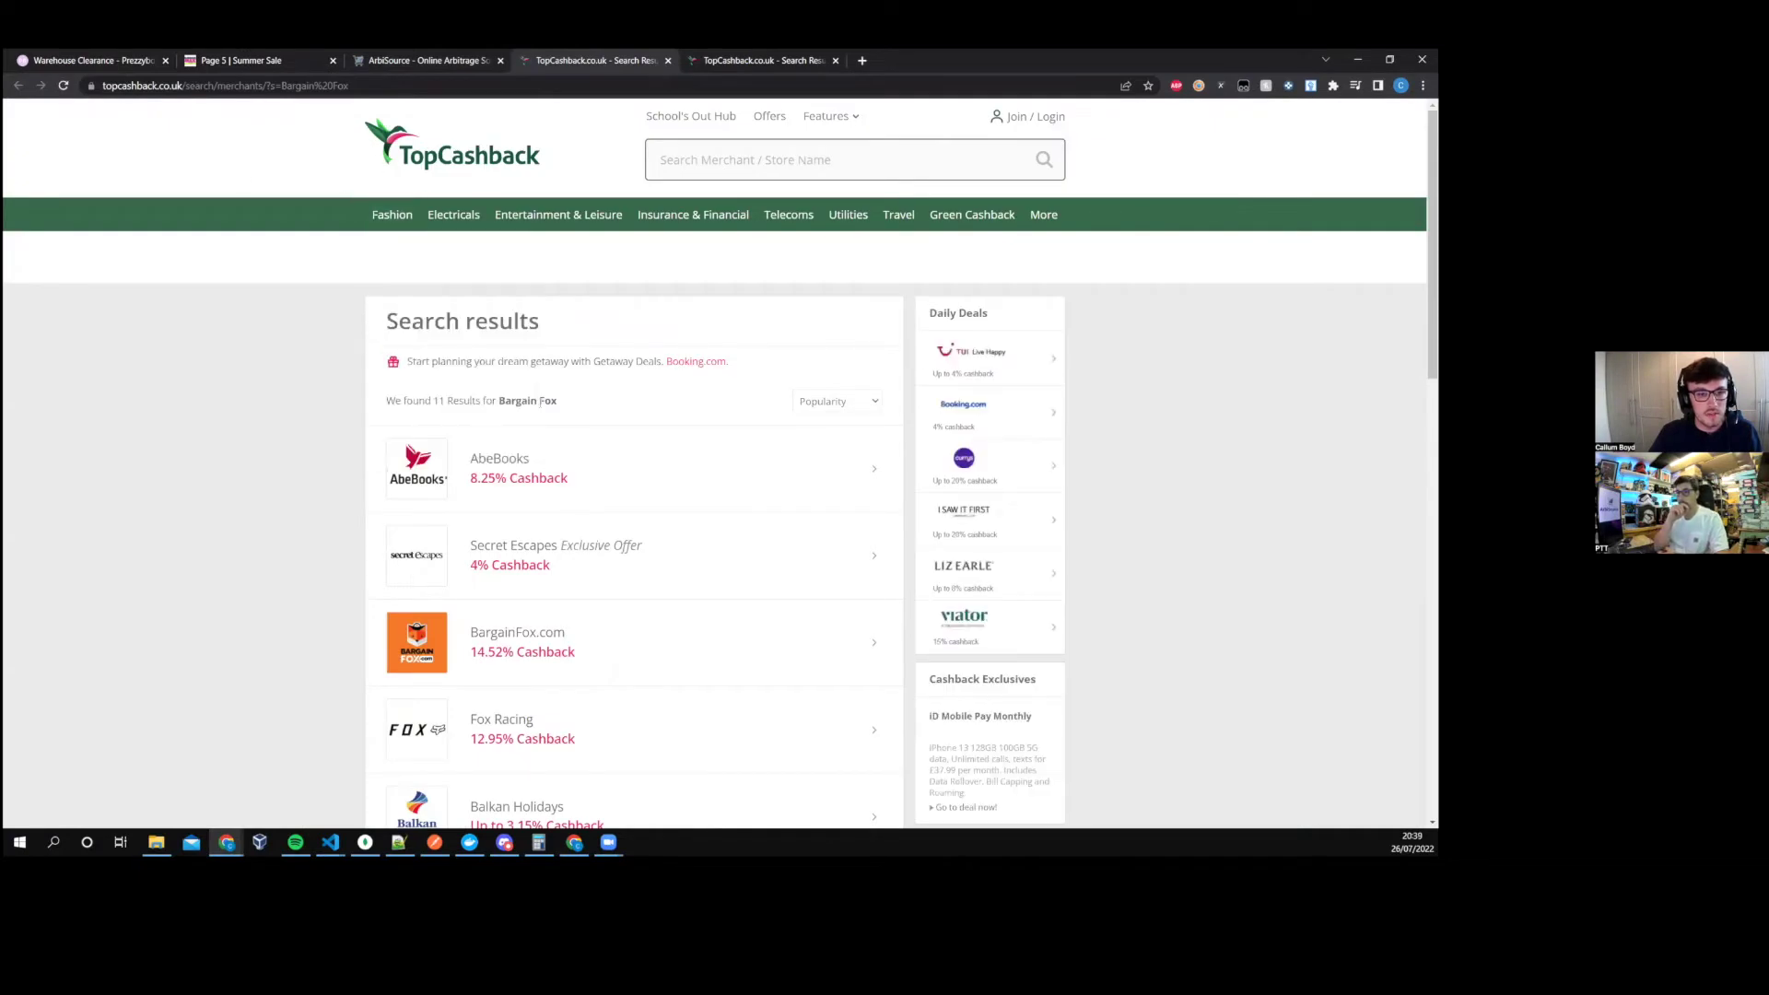
{"action": "left_click_drag", "start_coordinate": [558, 400], "coordinate": [490, 402]}
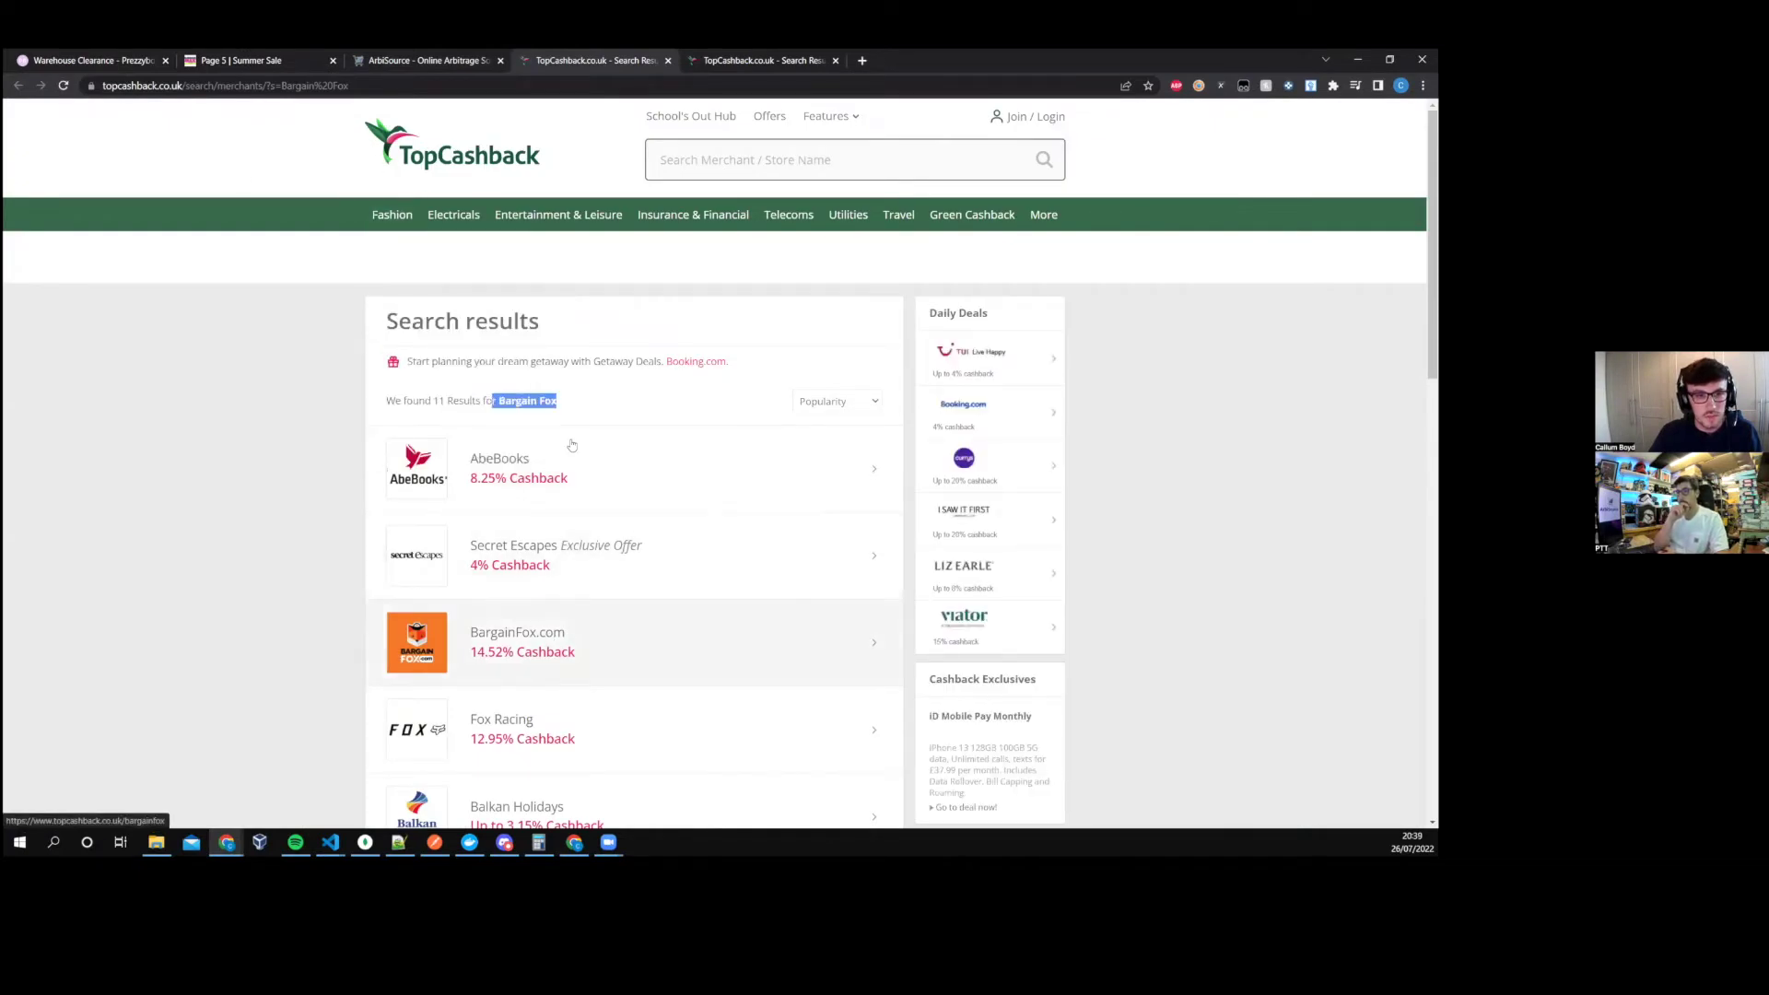
{"action": "left_click", "coordinate": [511, 402]}
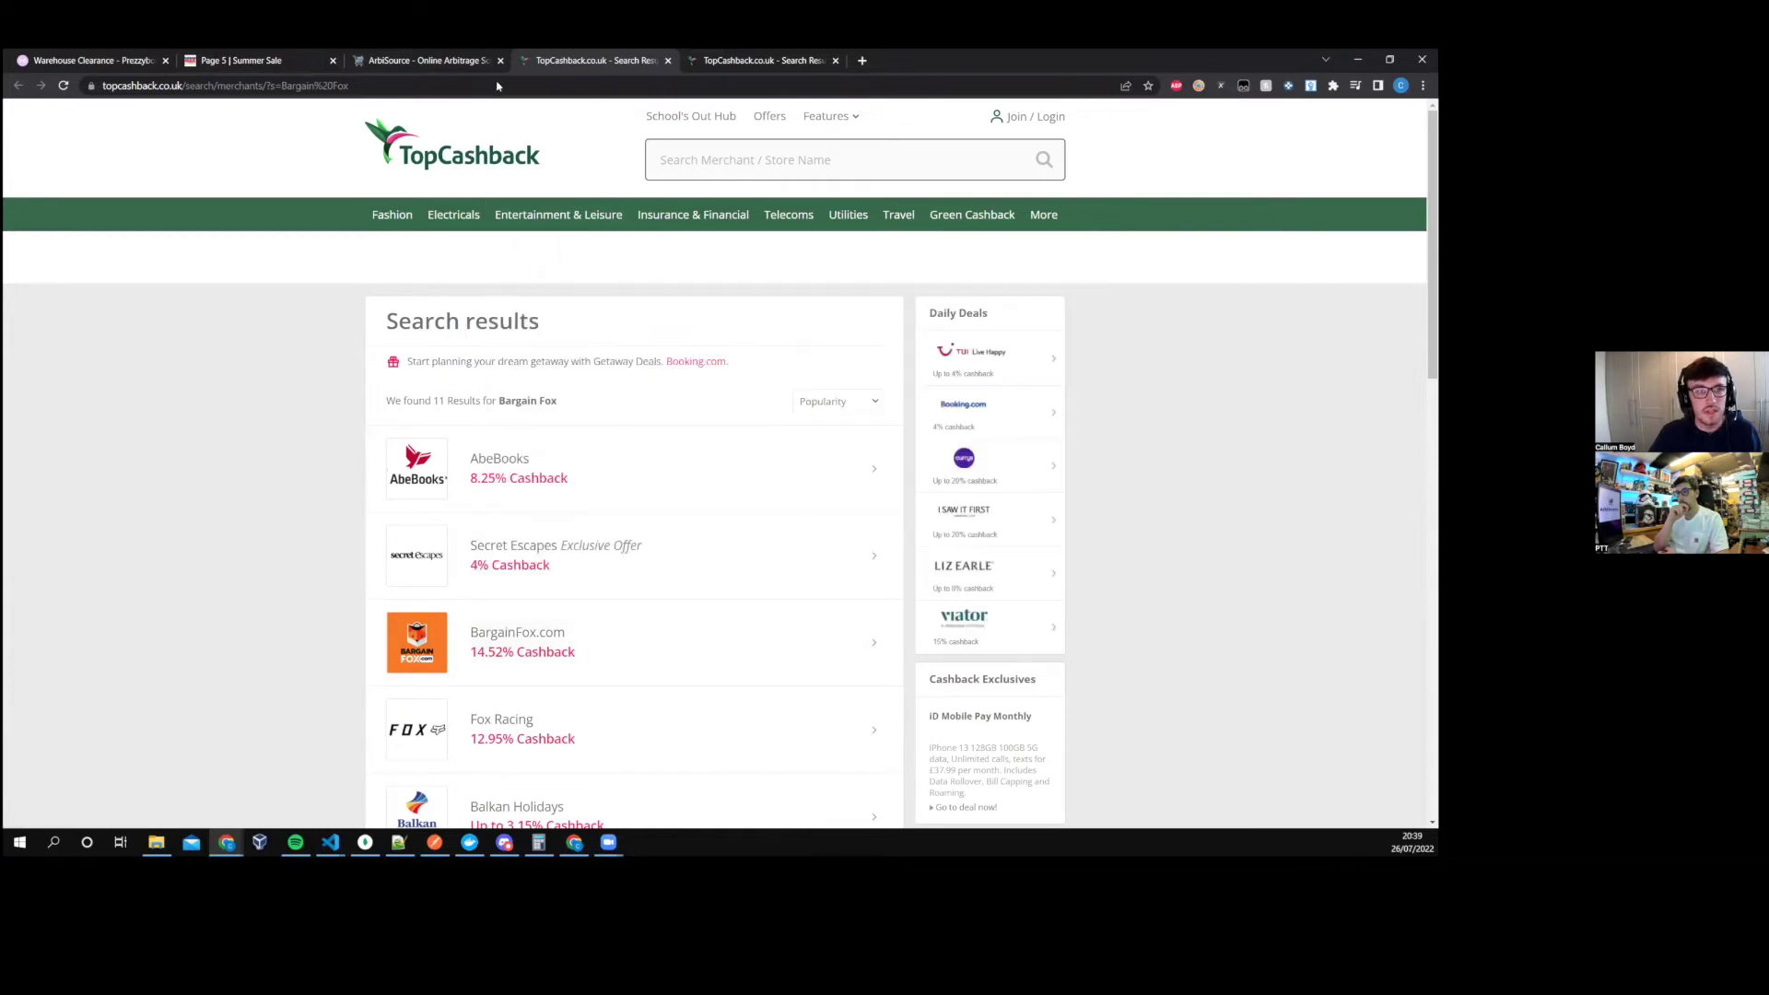
{"action": "left_click", "coordinate": [437, 60]}
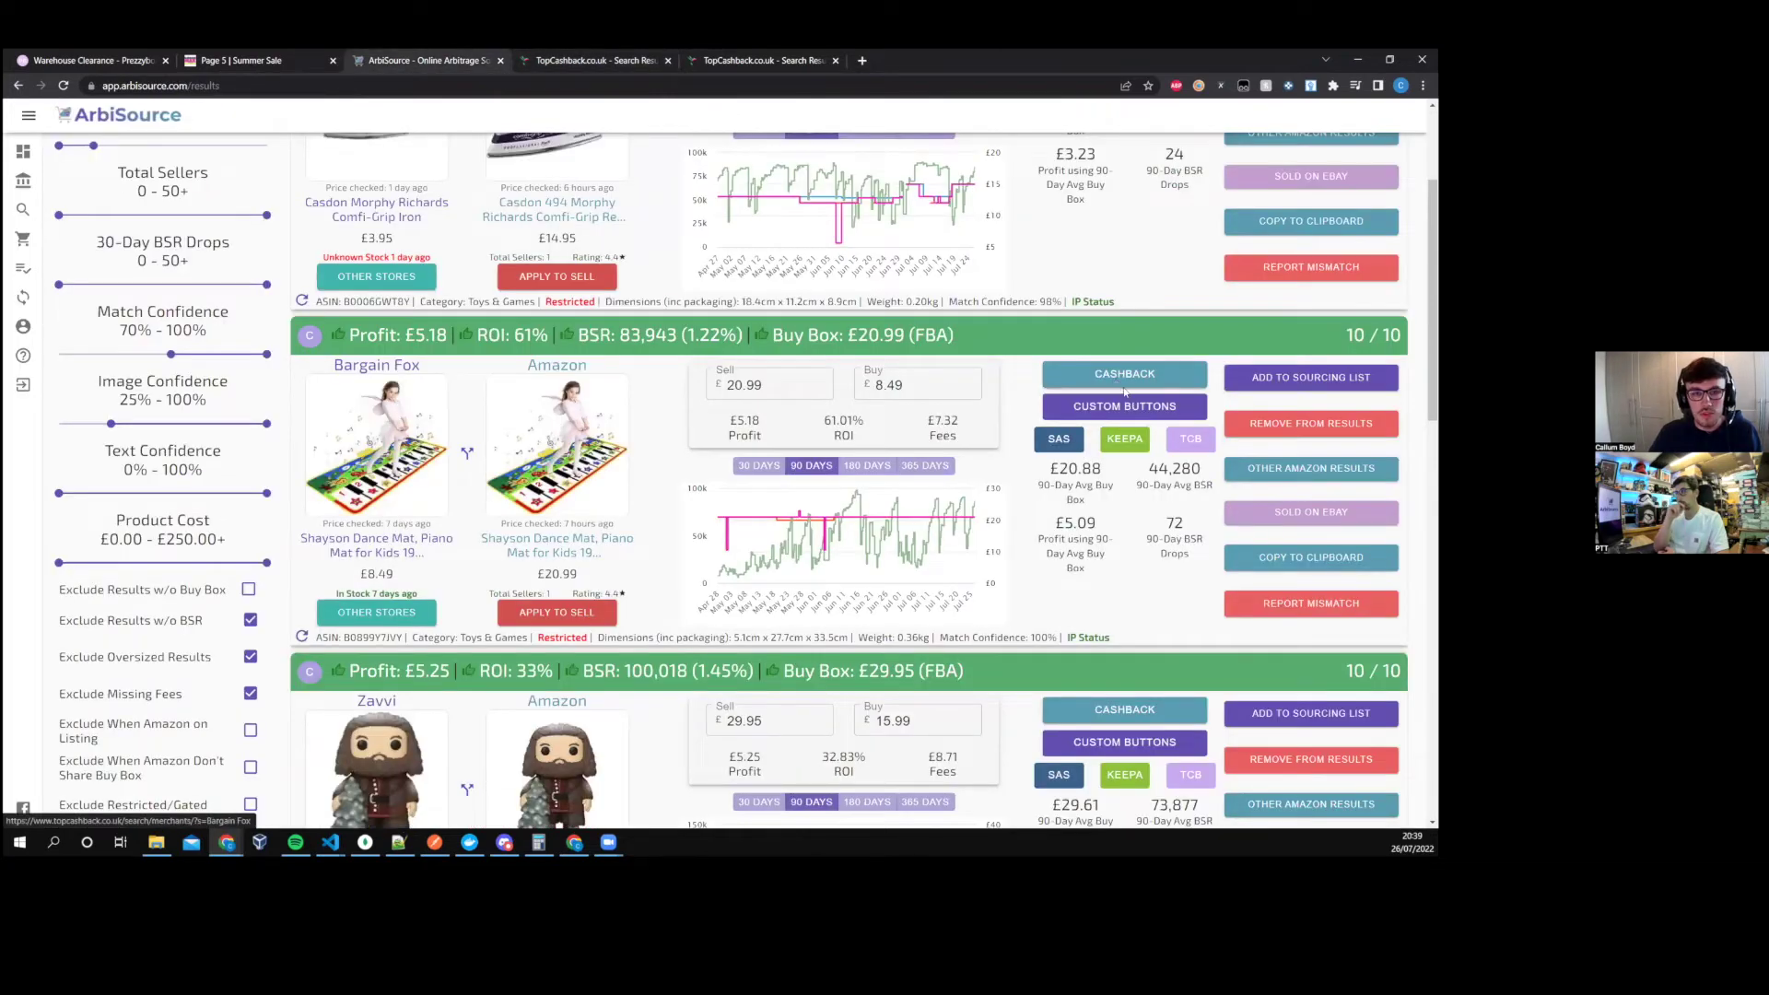
- Close the cashback popup and delete the TCB custom button in the Custom Buttons editor
{"action": "left_click", "coordinate": [1123, 378]}
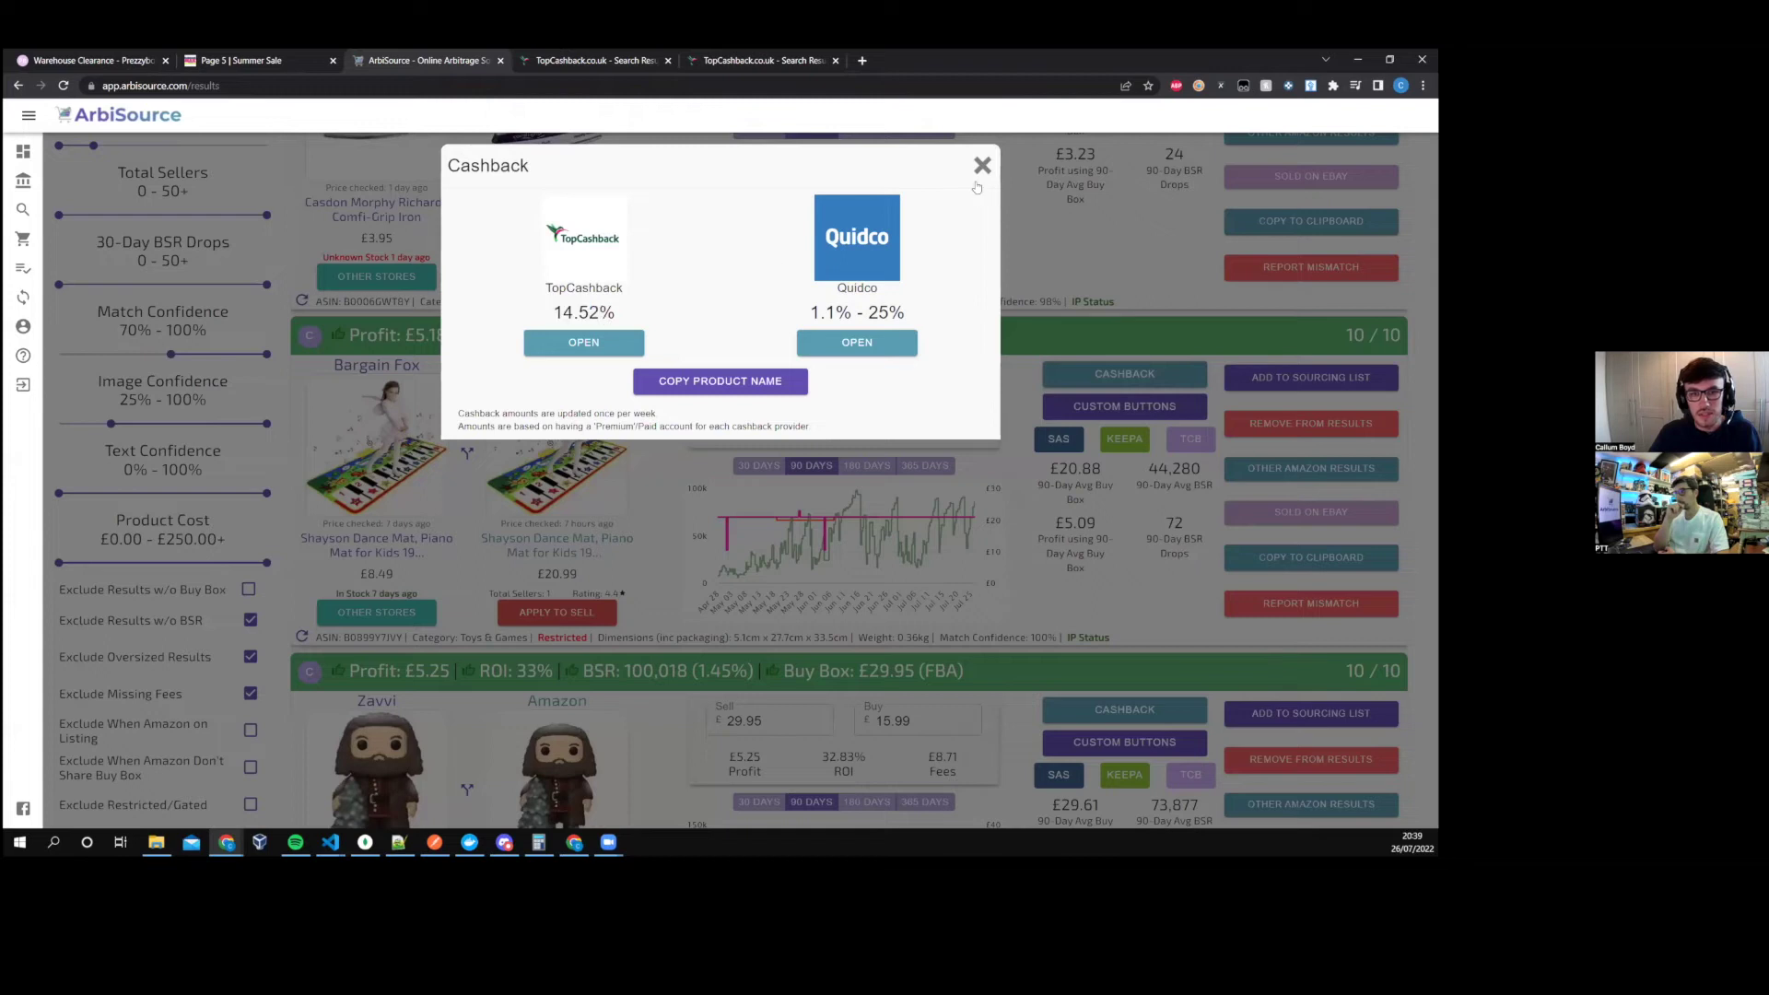
{"action": "left_click", "coordinate": [983, 166]}
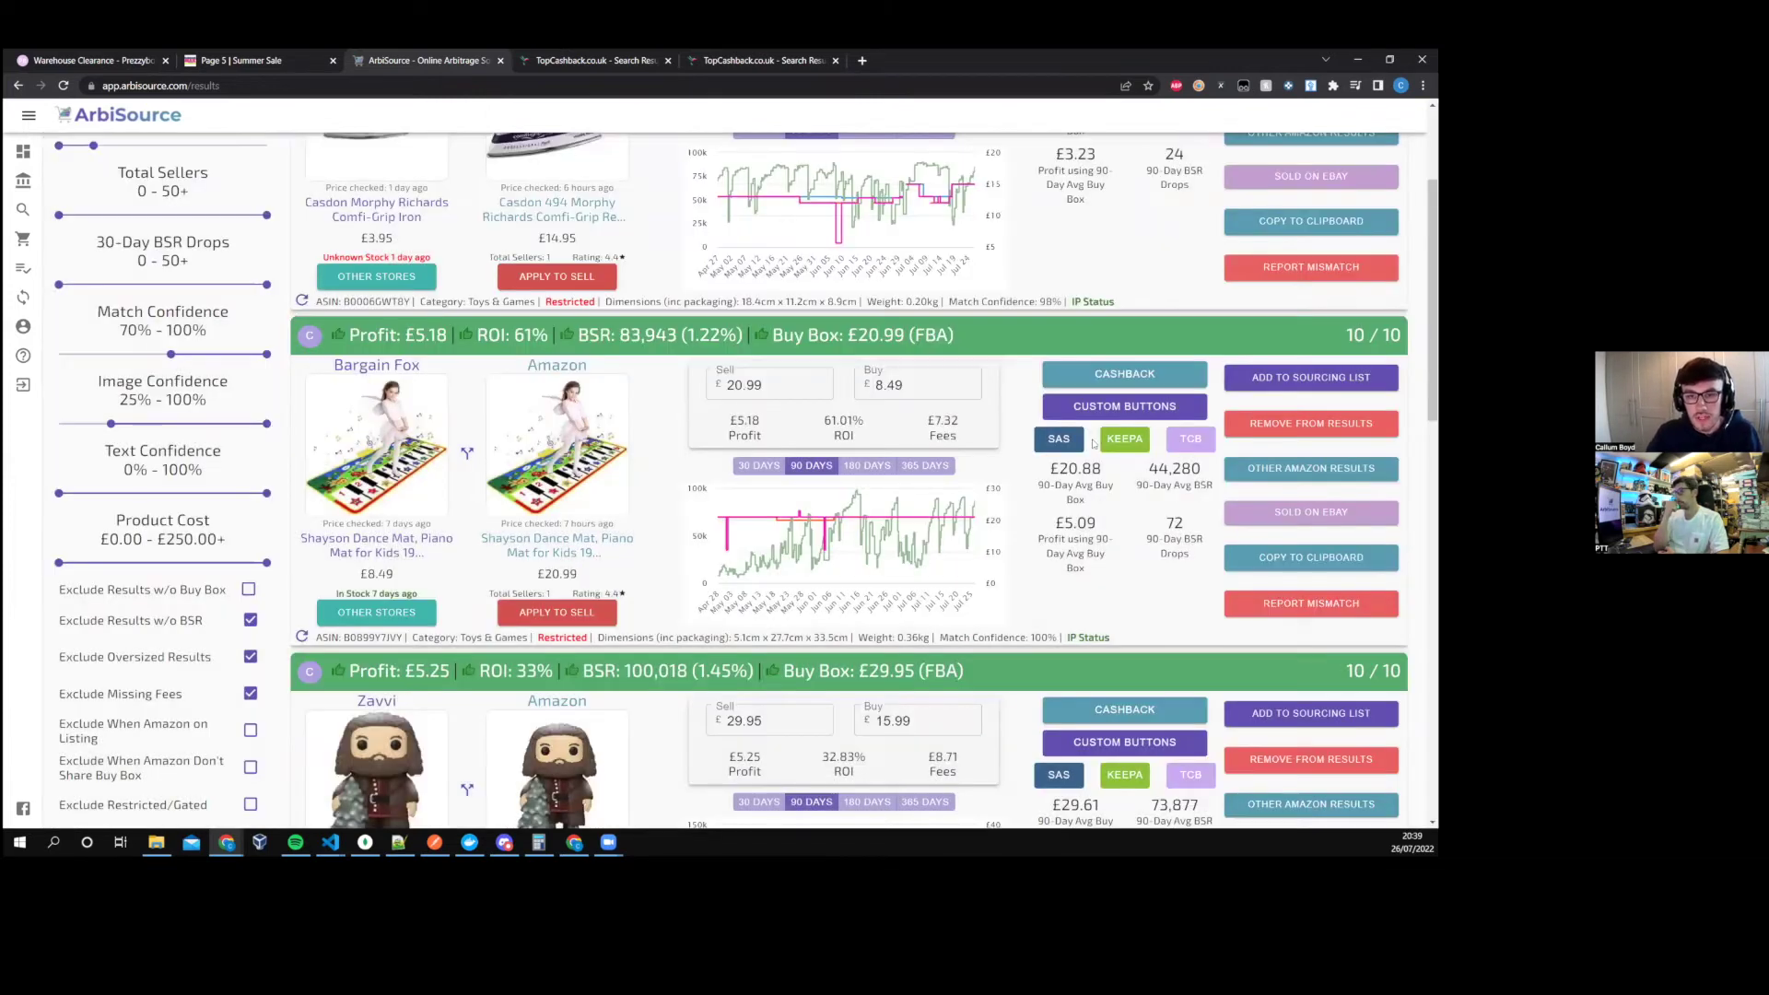
{"action": "left_click", "coordinate": [1103, 411]}
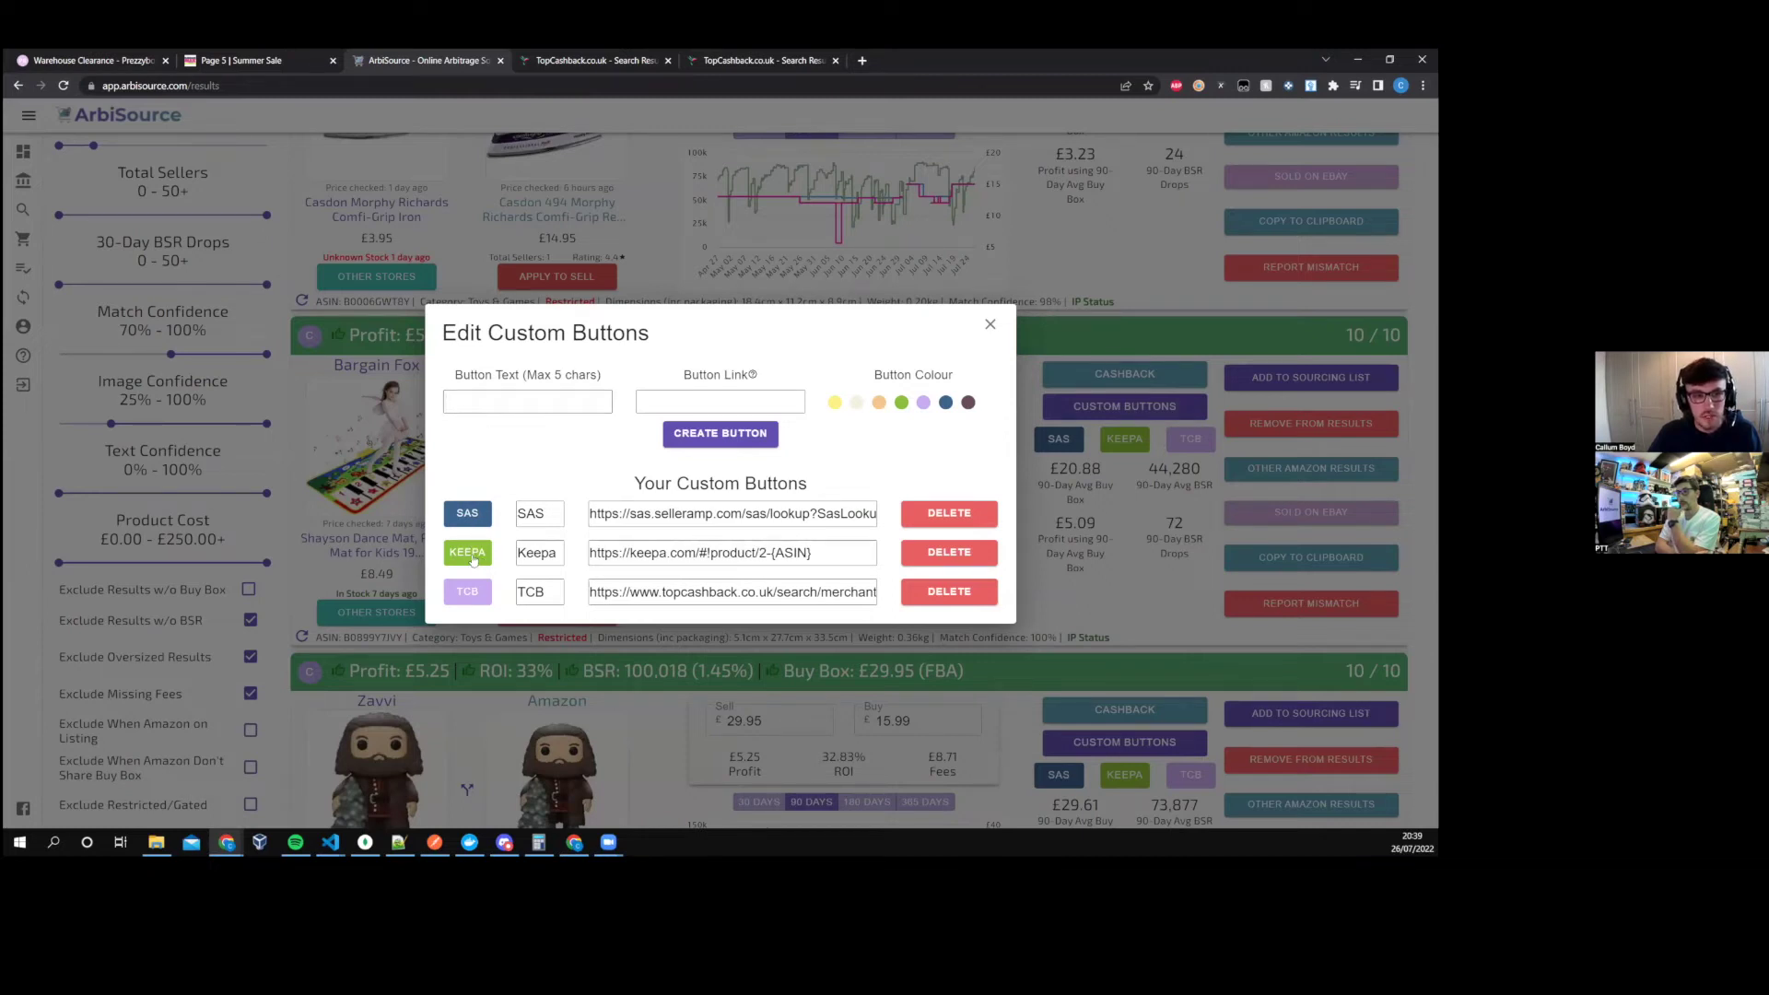
{"action": "left_click", "coordinate": [539, 400]}
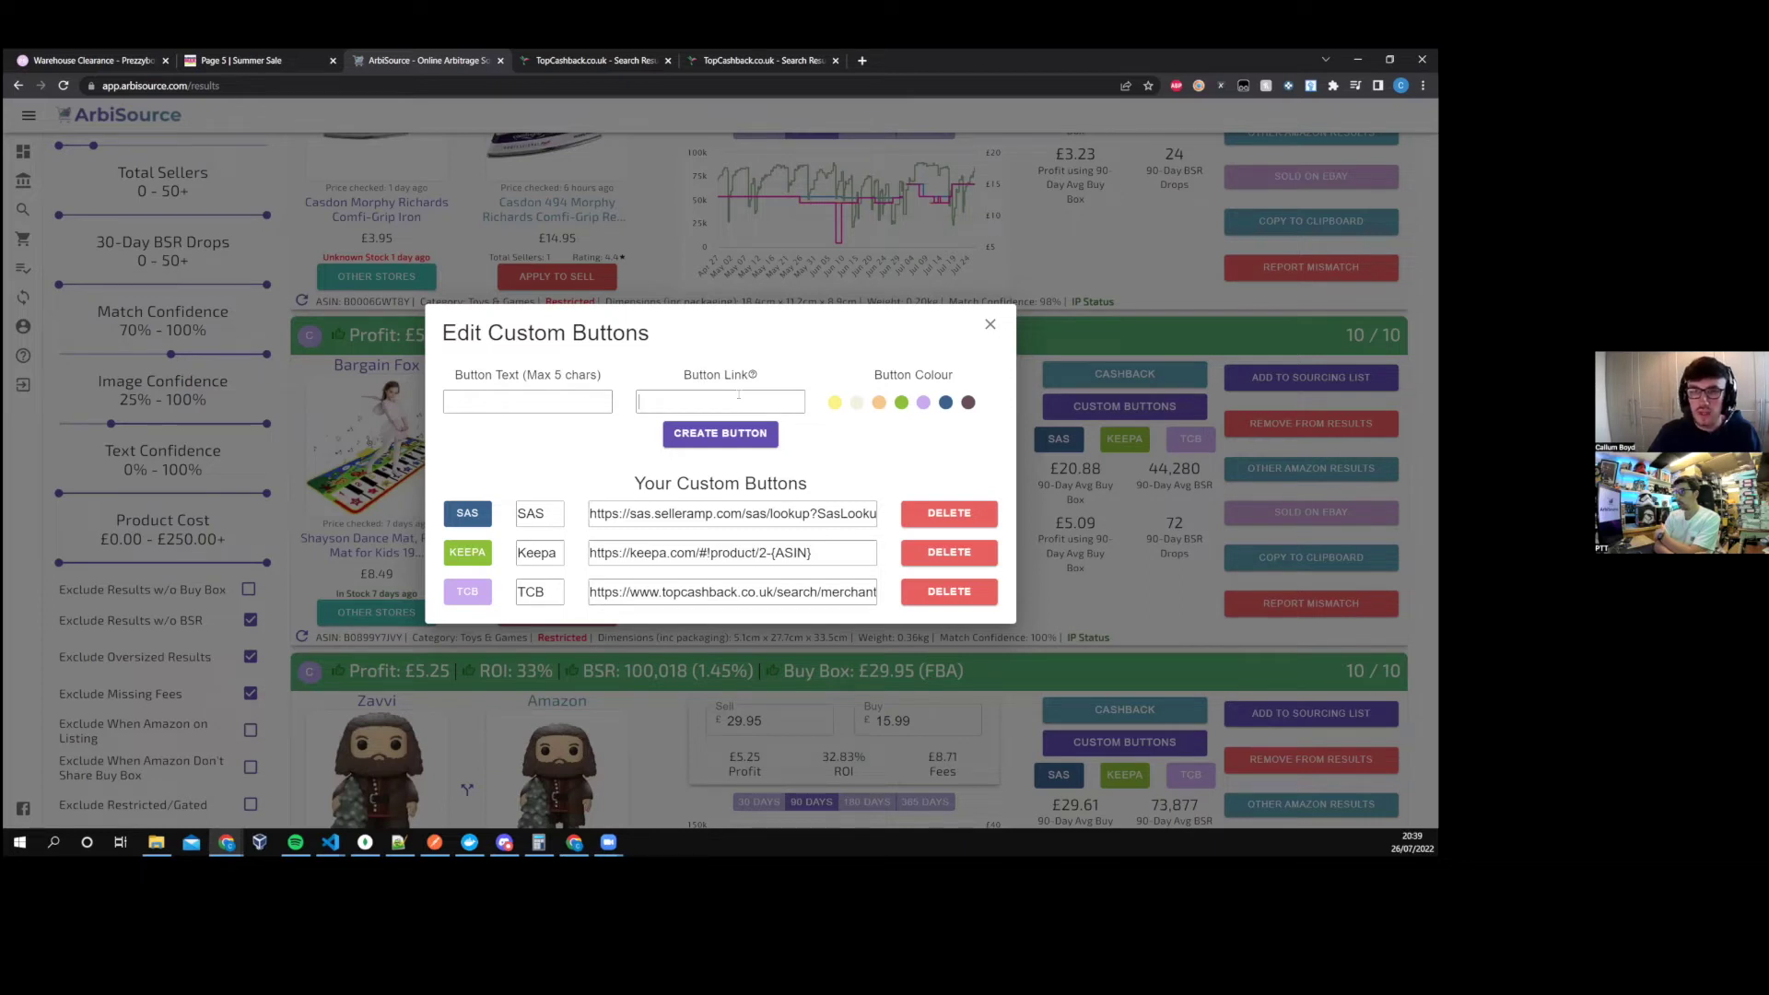
{"action": "mouse_move", "coordinate": [751, 377]}
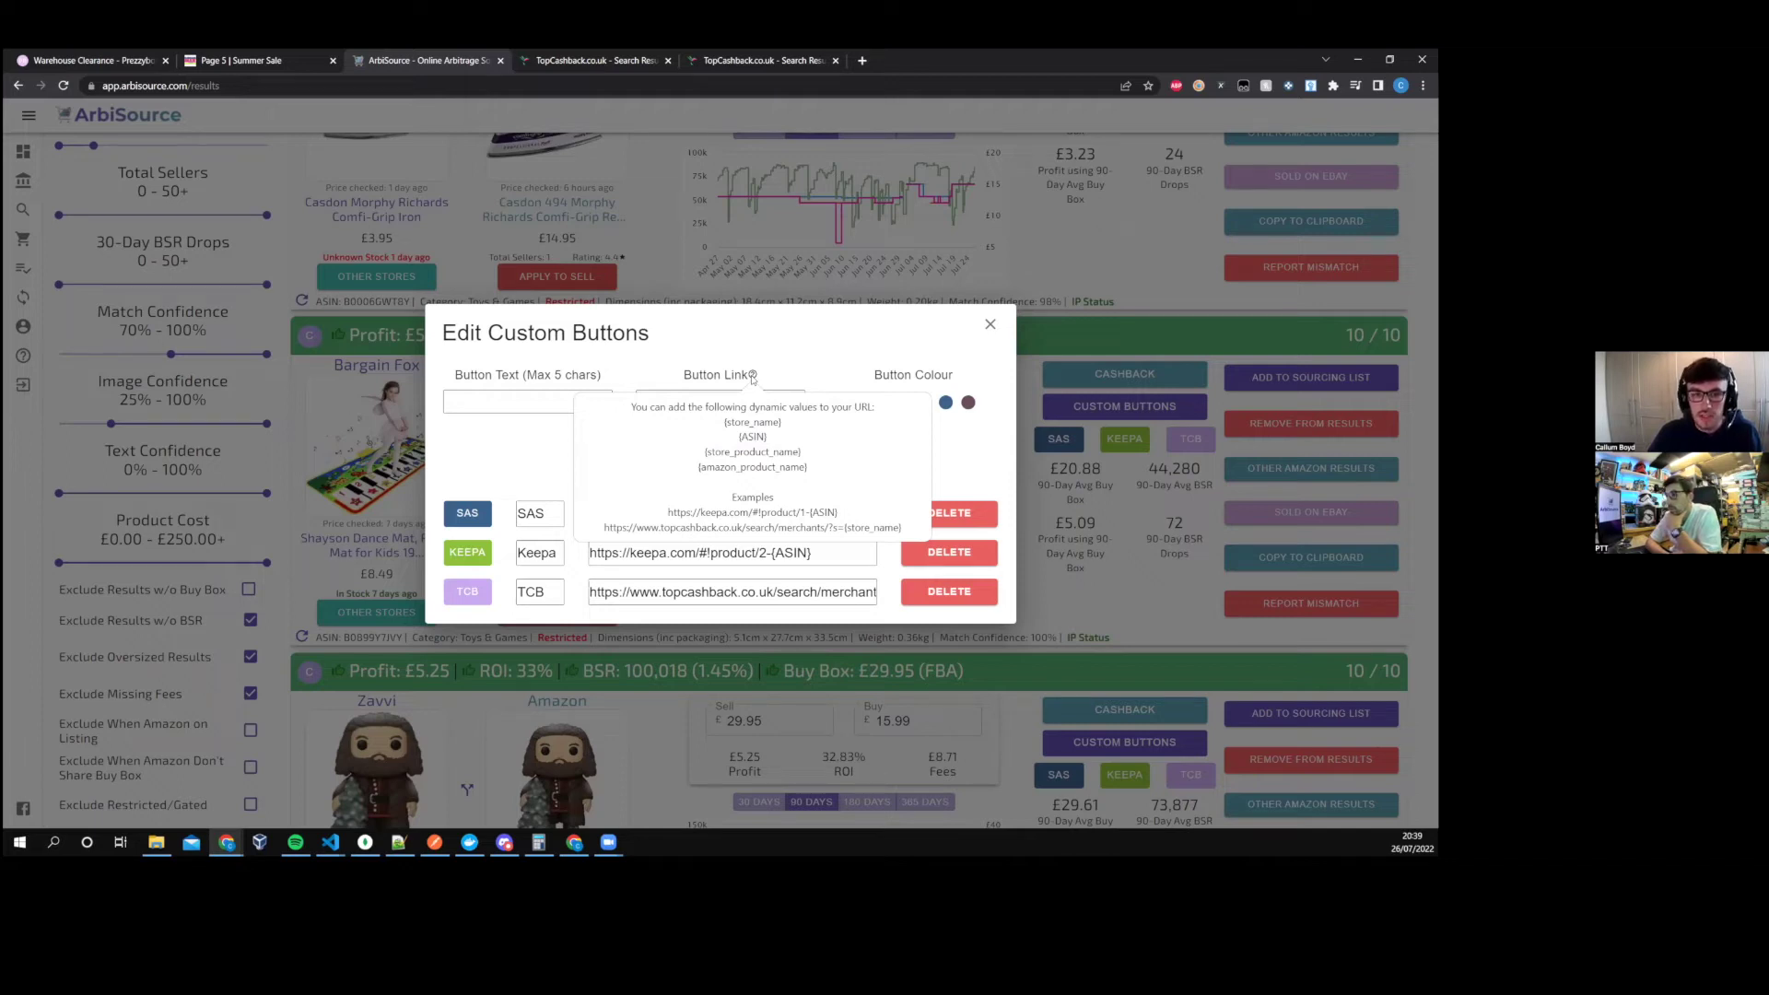
{"action": "left_click", "coordinate": [948, 593]}
{"action": "left_click", "coordinate": [990, 343]}
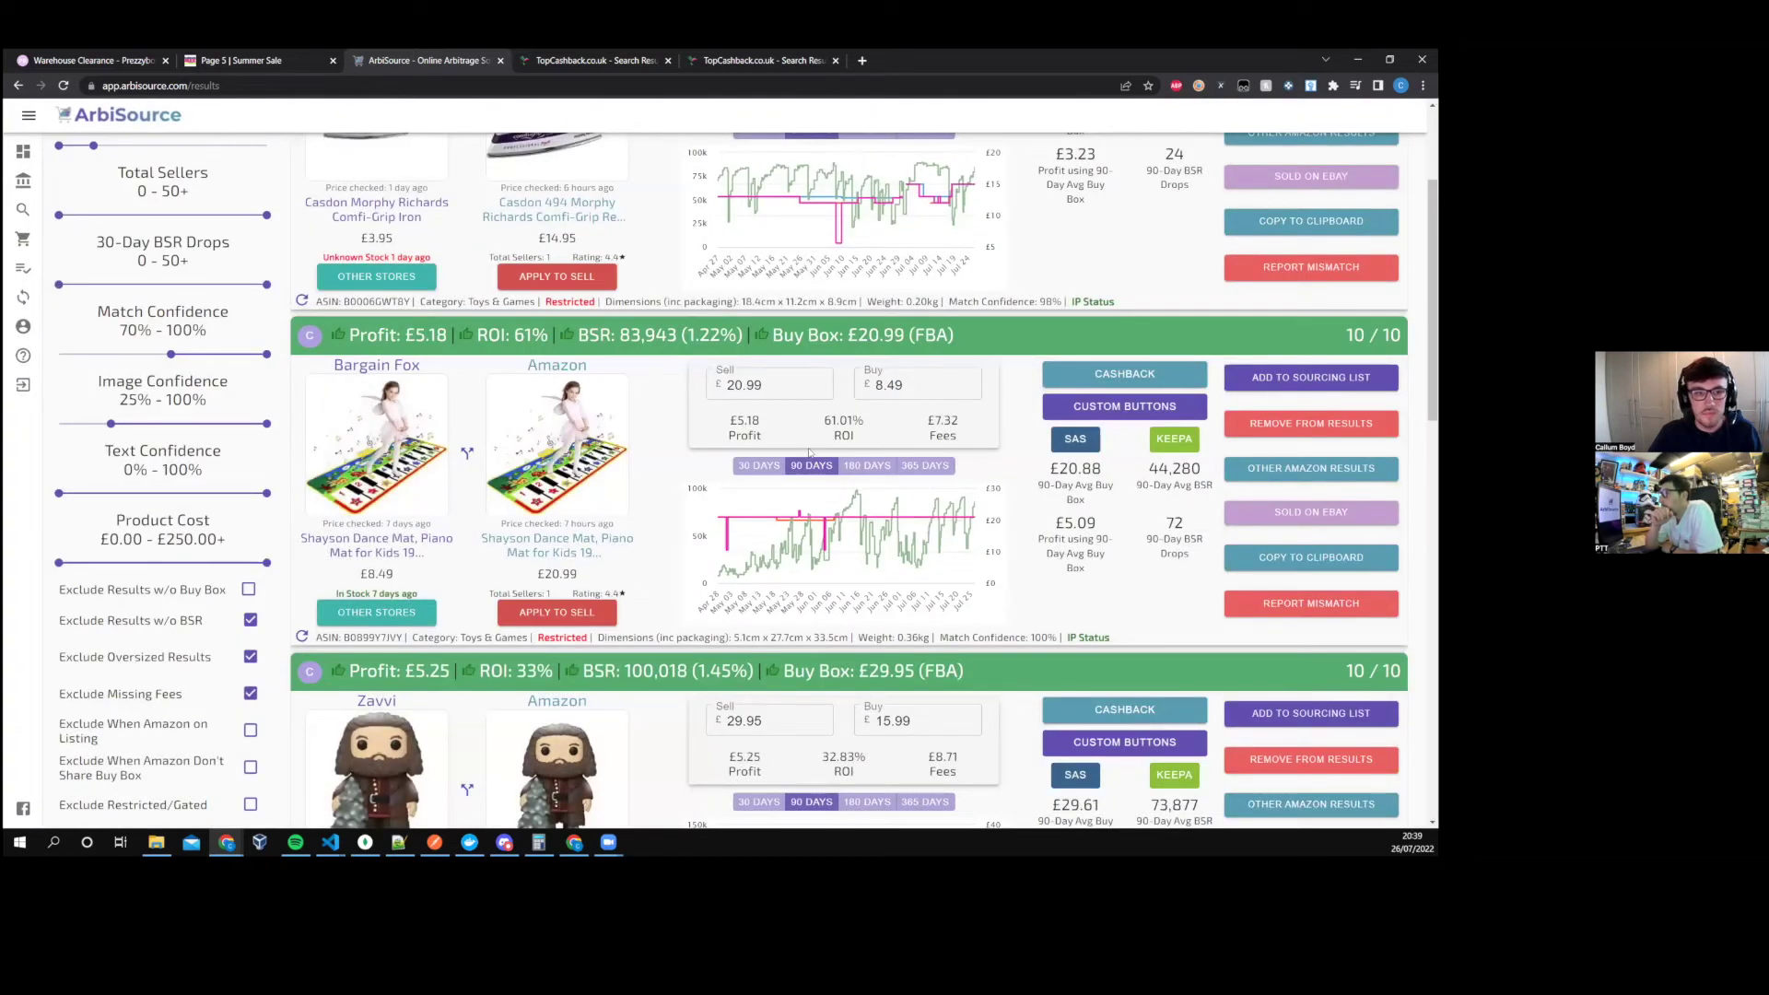
- Search TopCashback for Halfords and select the full search URL
{"action": "left_click", "coordinate": [589, 60]}
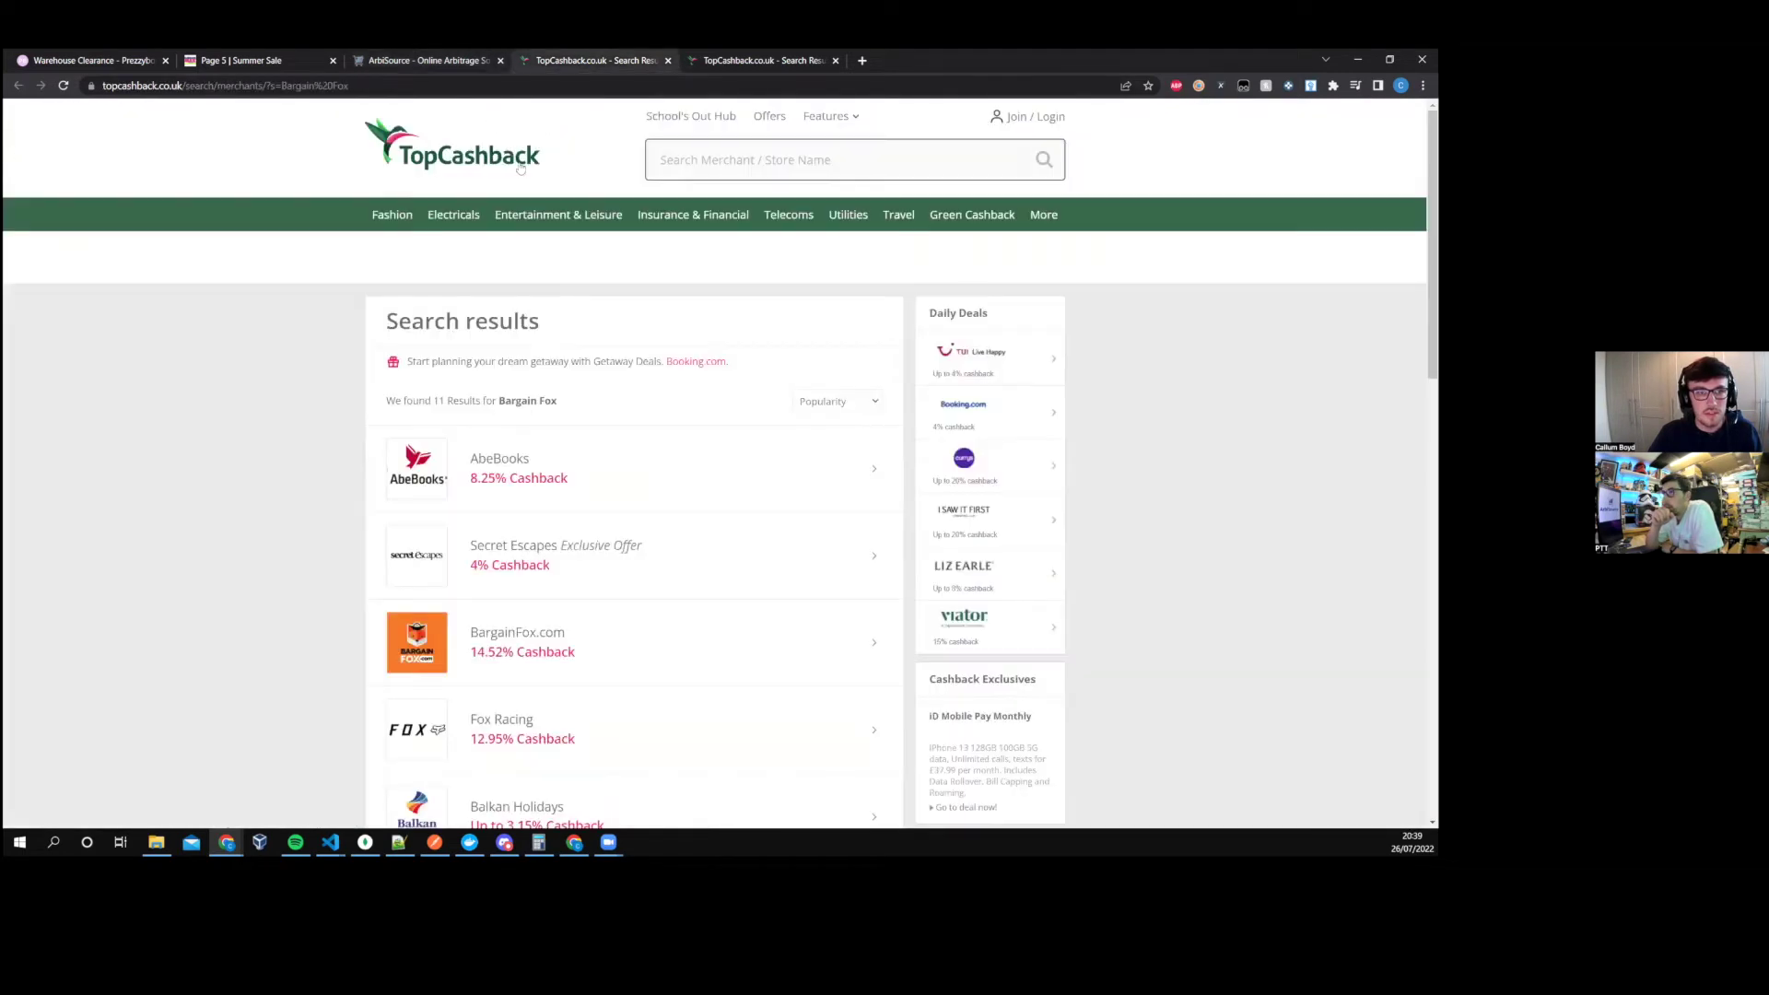
{"action": "left_click", "coordinate": [745, 168]}
{"action": "type", "text": "Halfords"}
{"action": "key", "text": "Return"}
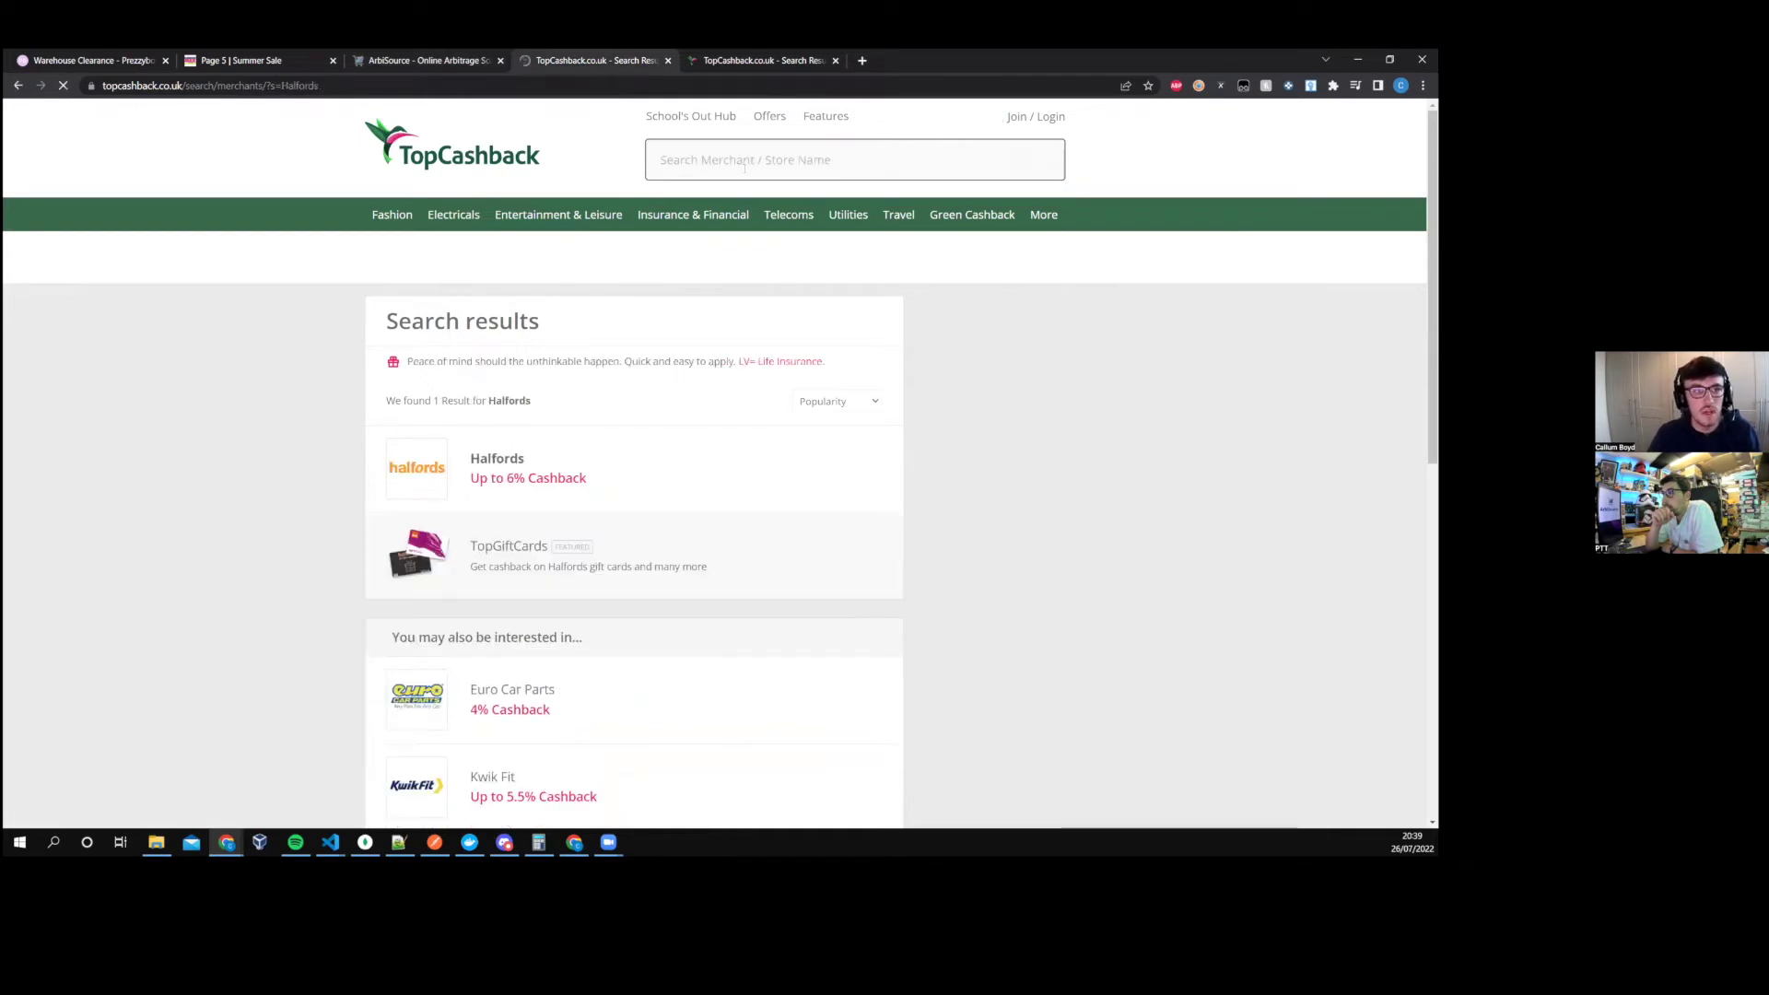
{"action": "left_click", "coordinate": [397, 85]}
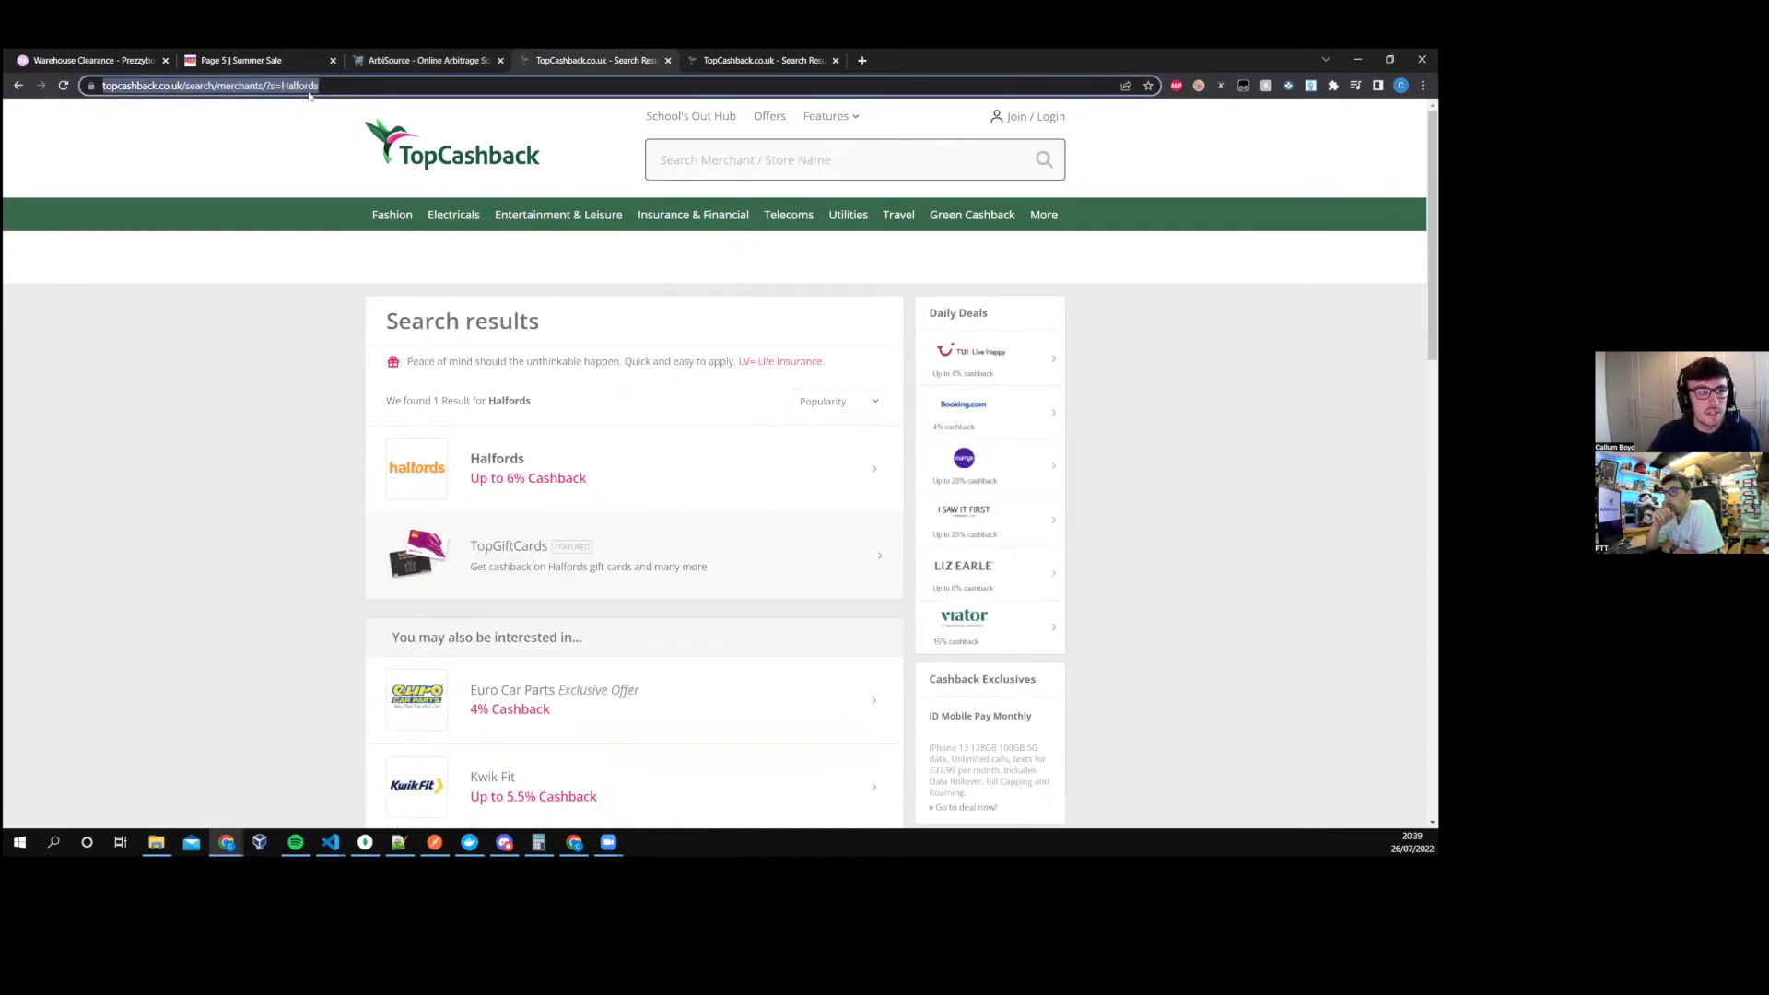
{"action": "left_click", "coordinate": [416, 90]}
- Start a new custom button labelled TCB and paste the TopCashback search URL as its link
{"action": "left_click", "coordinate": [435, 63]}
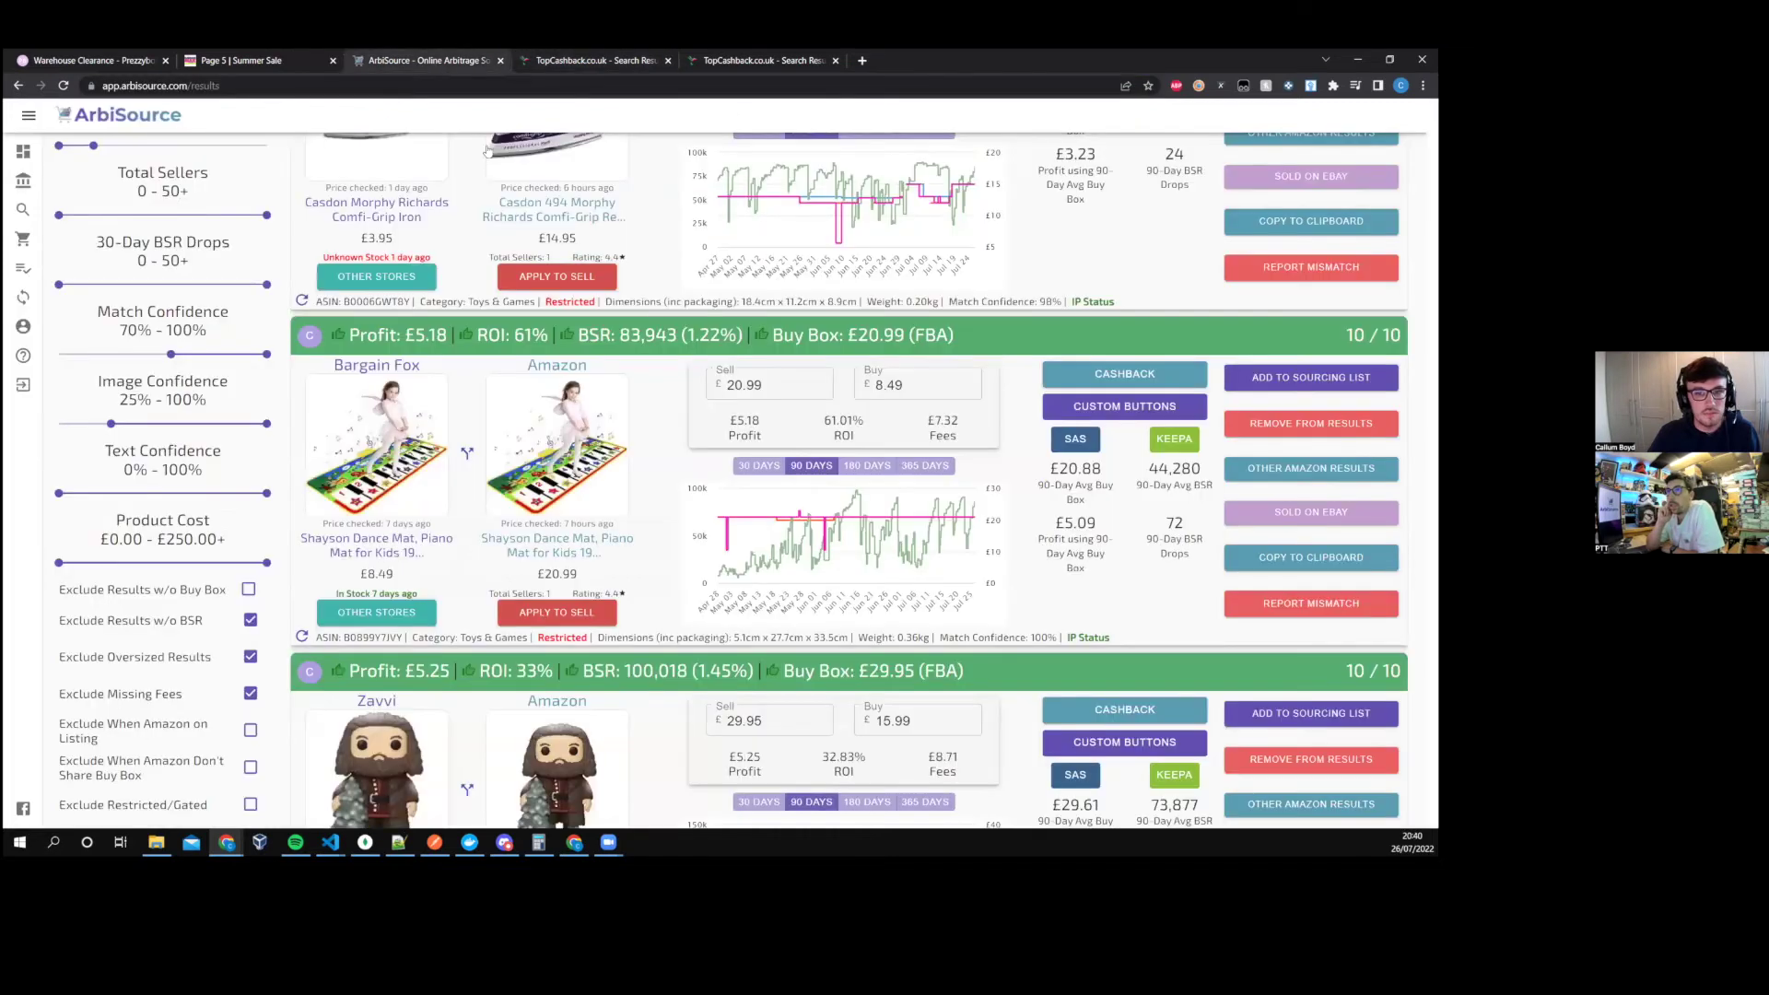
{"action": "left_click", "coordinate": [1124, 406]}
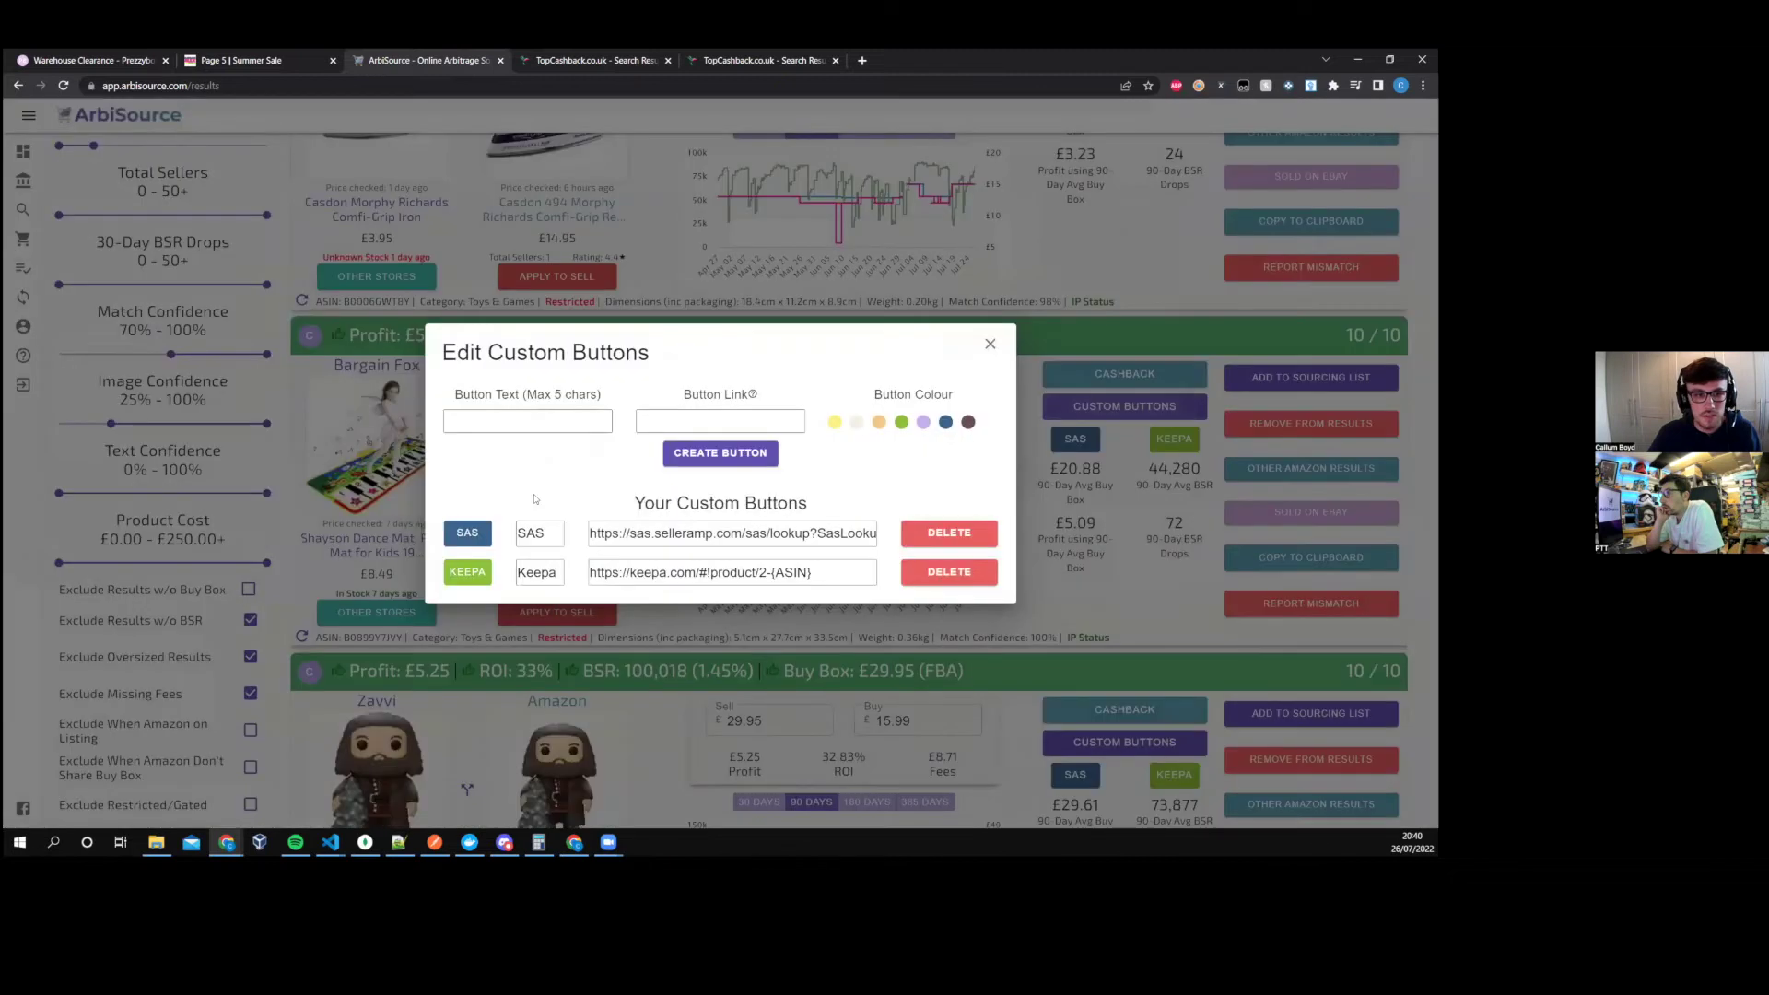
{"action": "type", "text": "TCB"}
{"action": "left_click", "coordinate": [662, 425]}
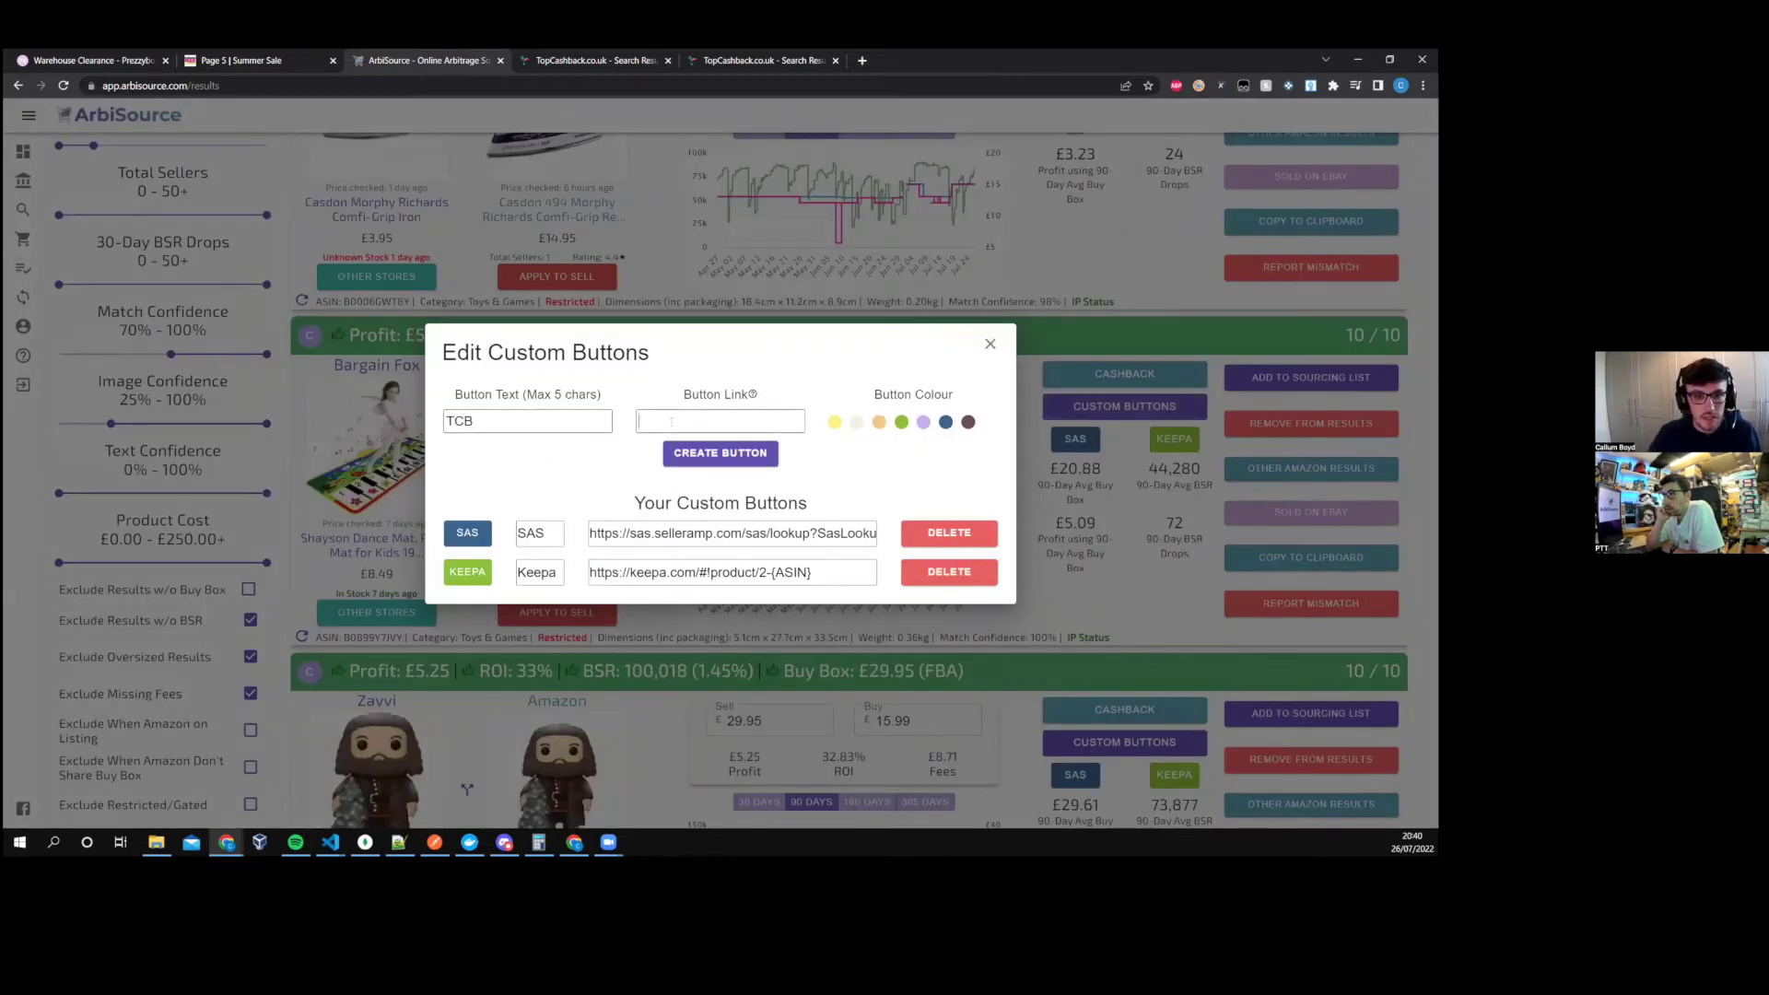
{"action": "key", "text": "ctrl+v"}
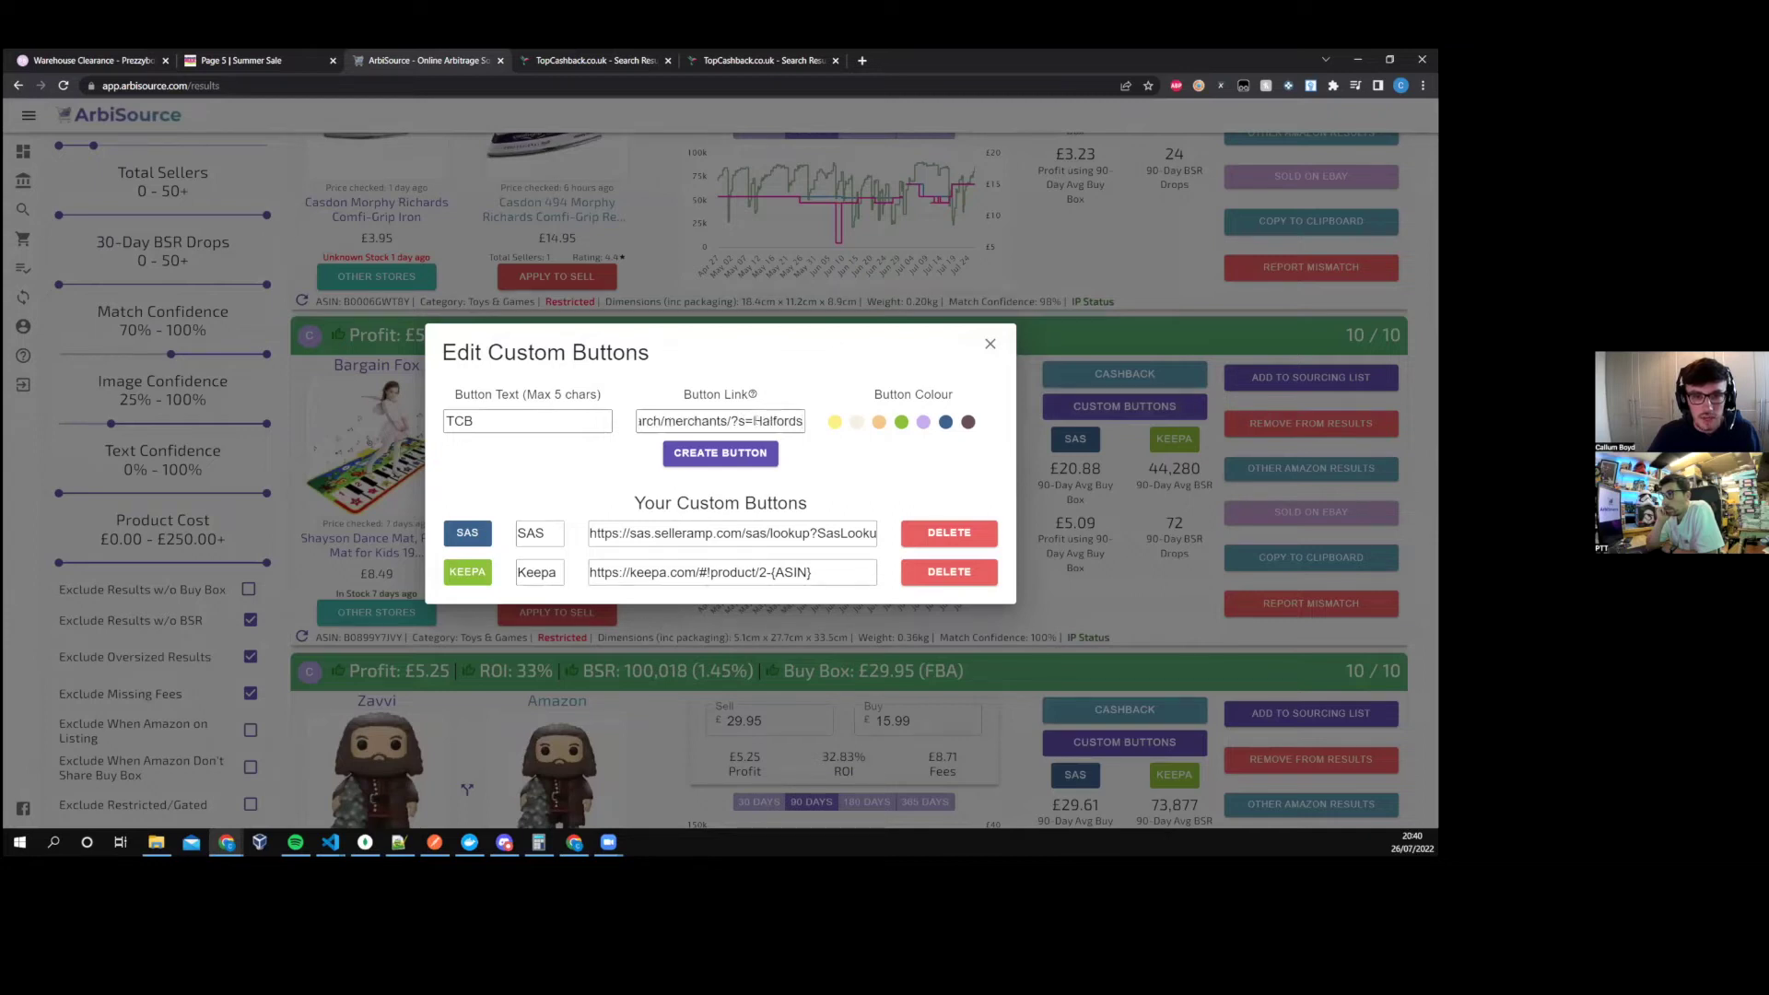
- Replace Halfords at the link's end with {store_name} and make the button purple
{"action": "left_click_drag", "start_coordinate": [753, 421], "coordinate": [804, 421]}
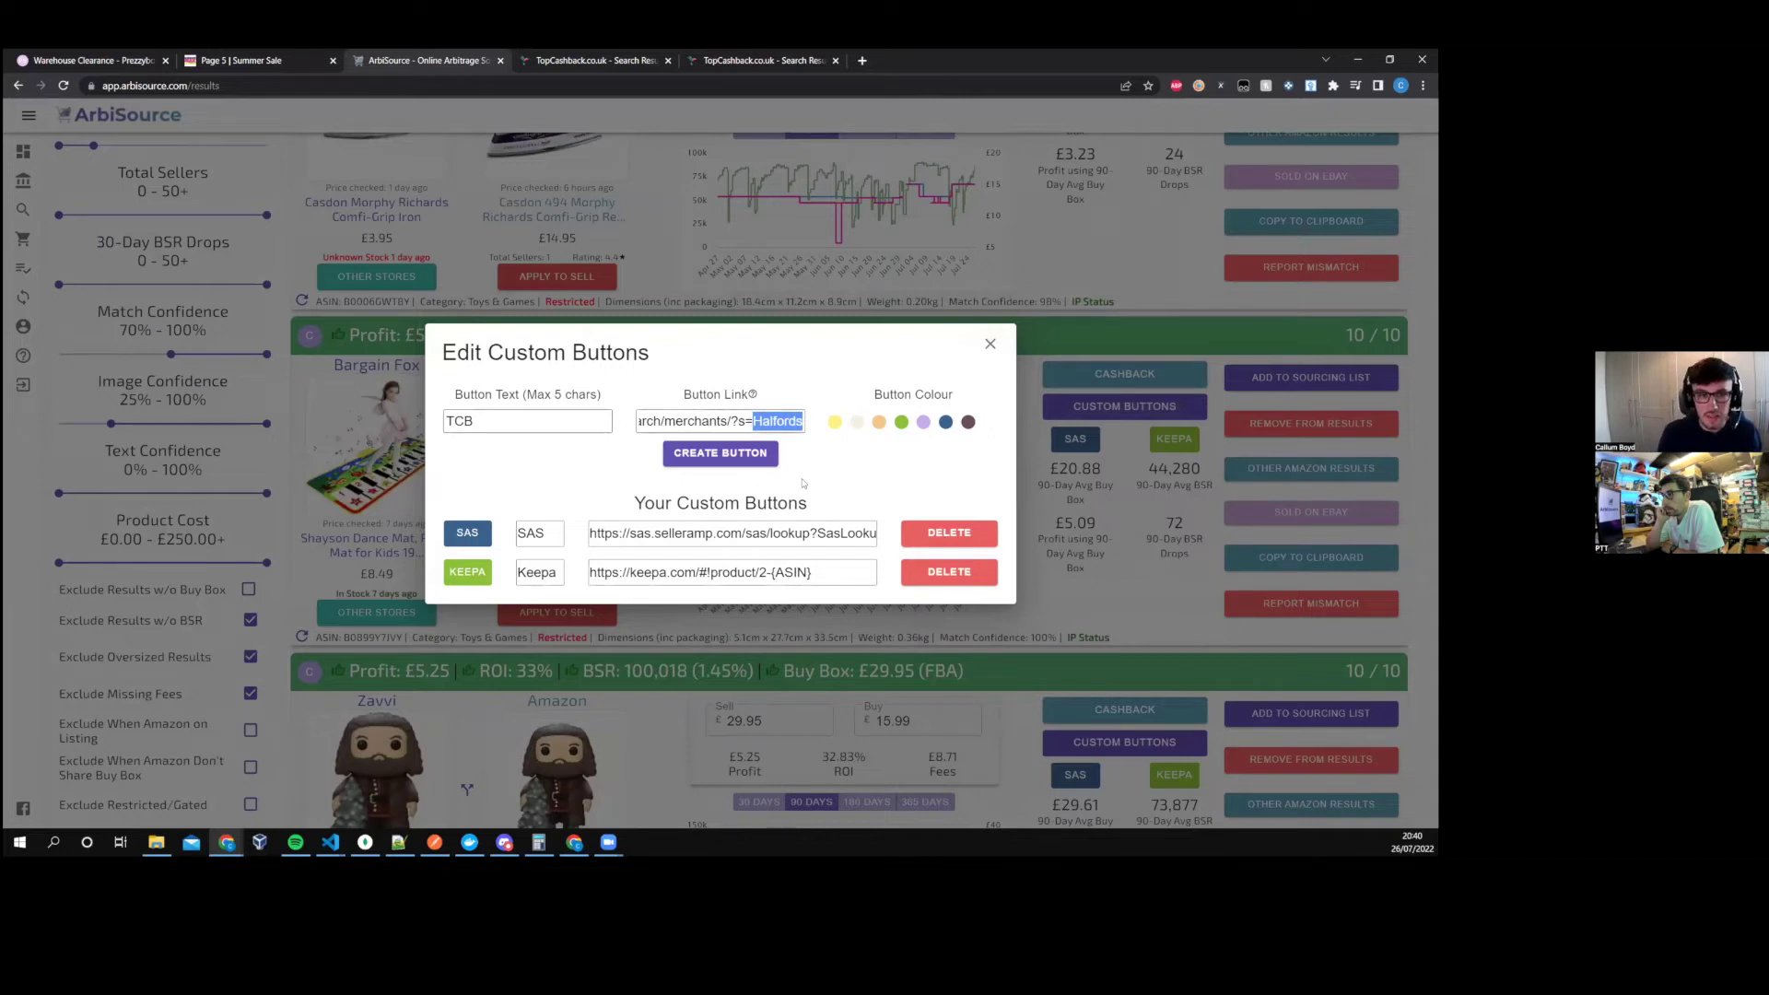
{"action": "type", "text": "{}"}
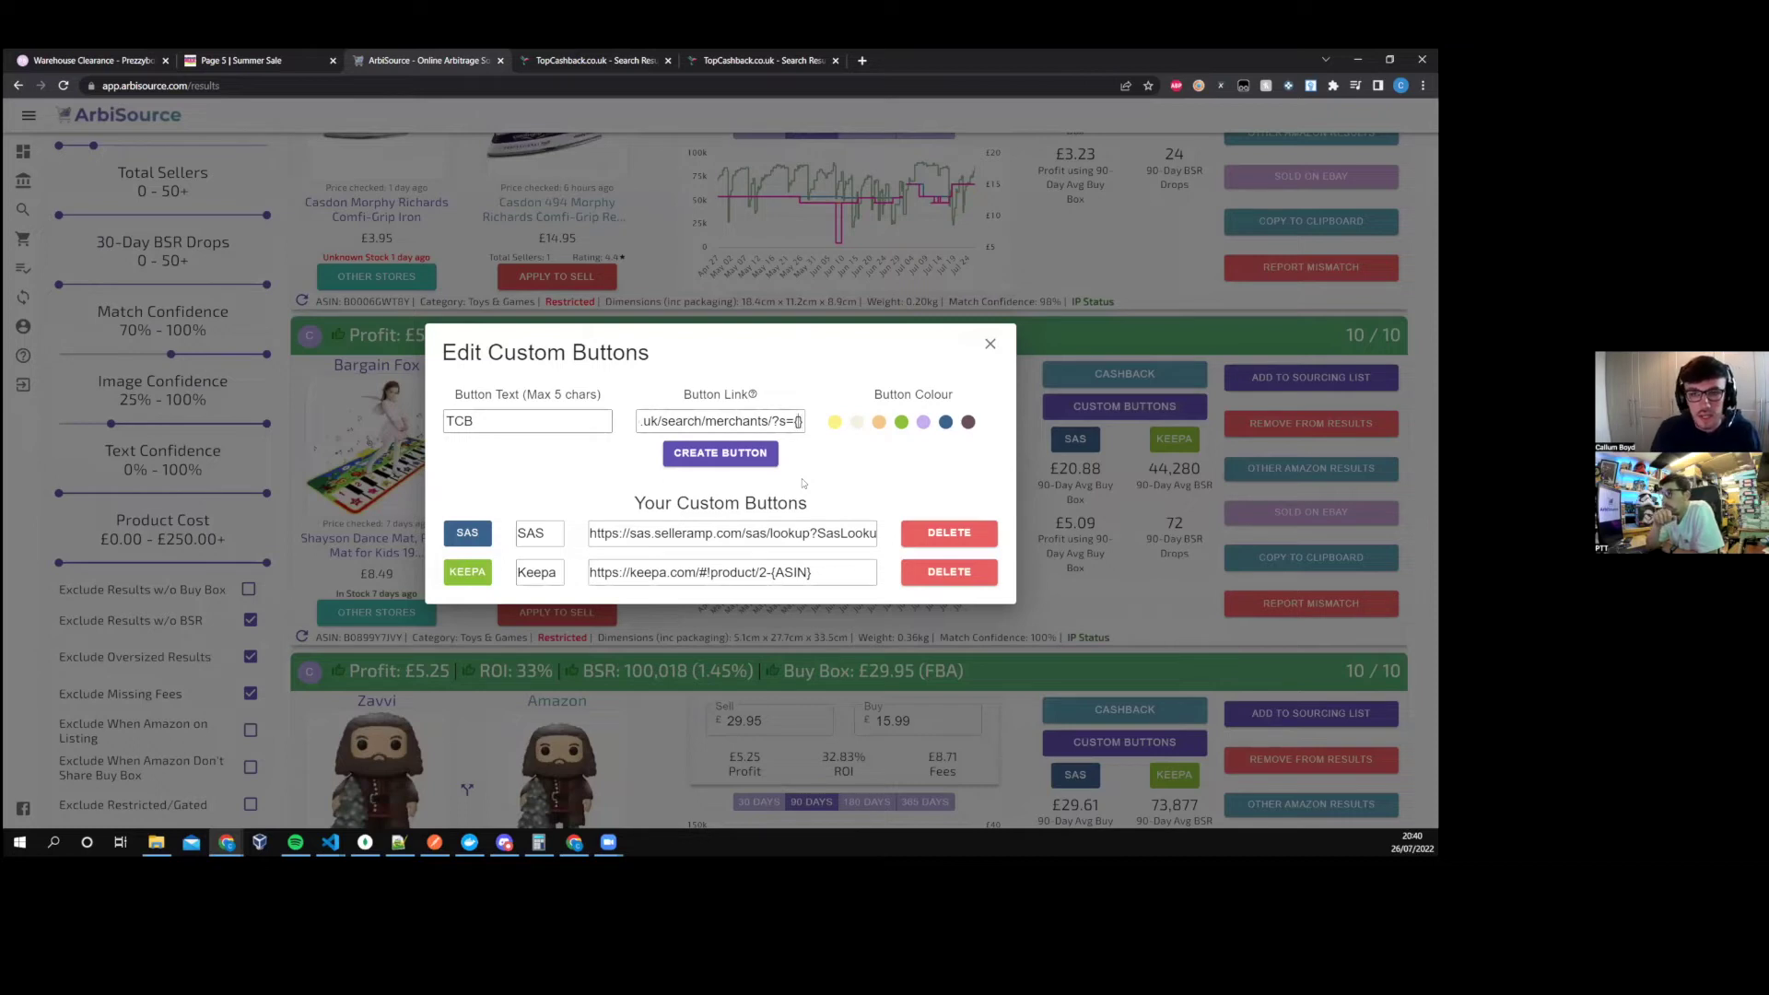
{"action": "mouse_move", "coordinate": [755, 397]}
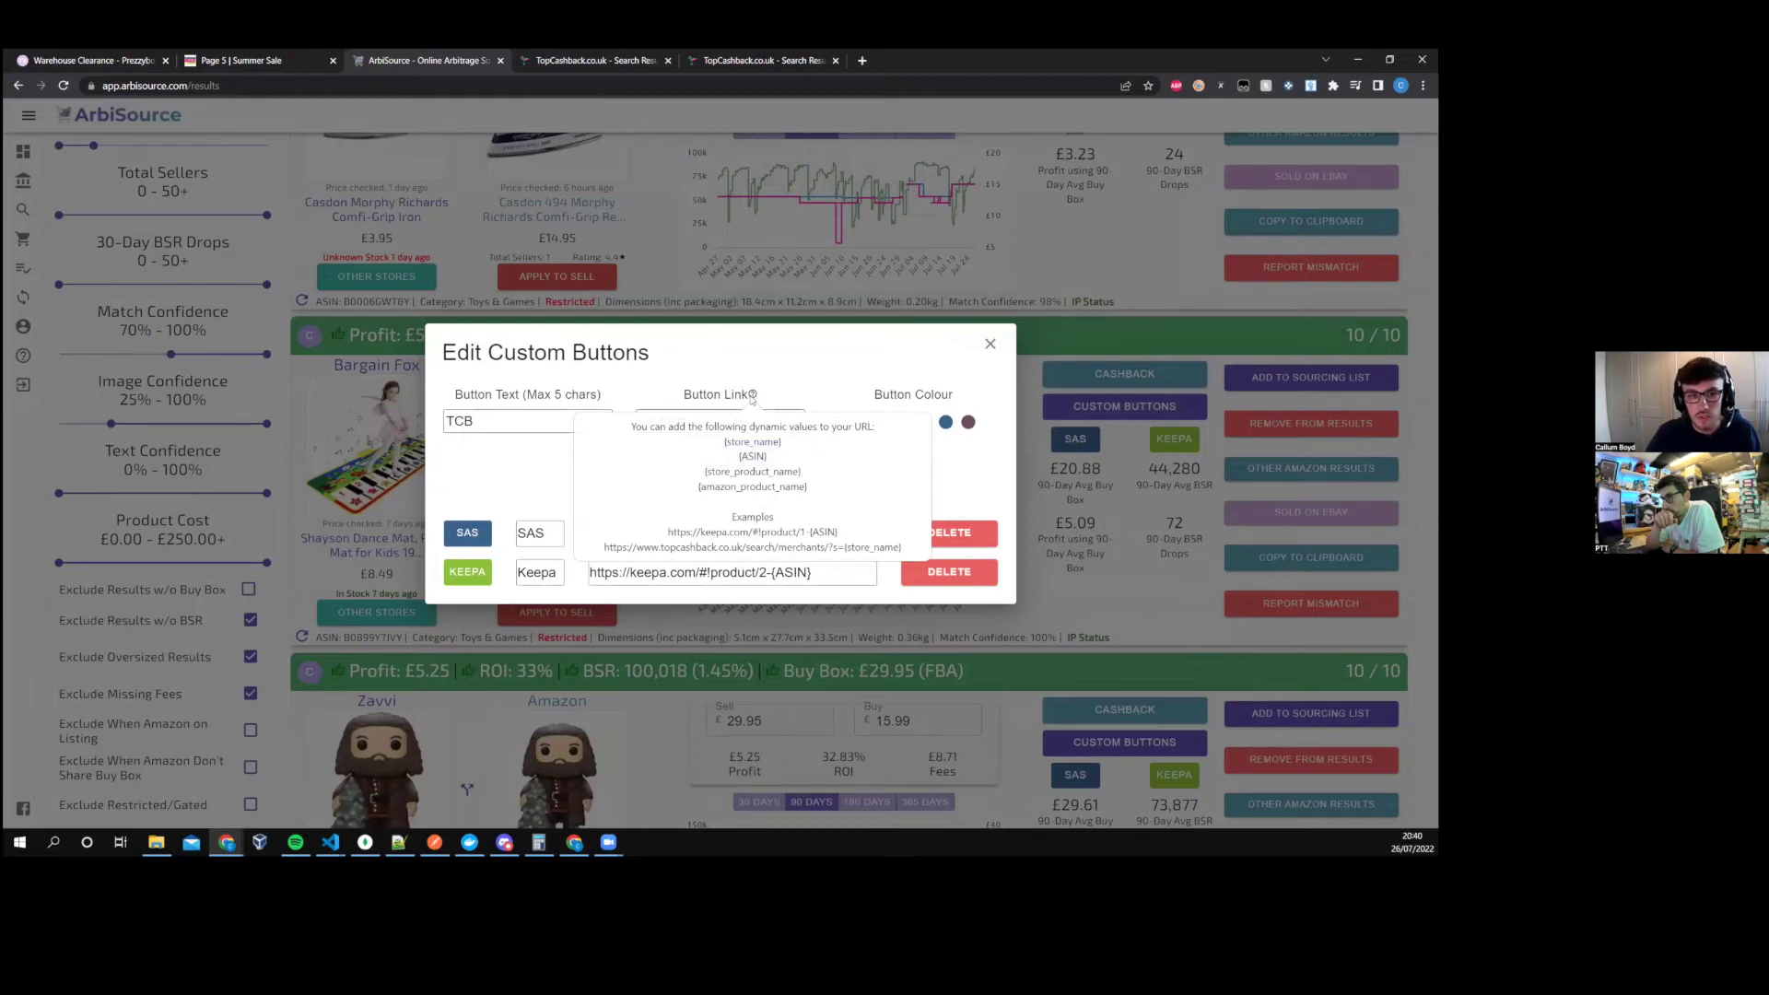
{"action": "left_click", "coordinate": [718, 421]}
{"action": "key", "text": "ctrl+v"}
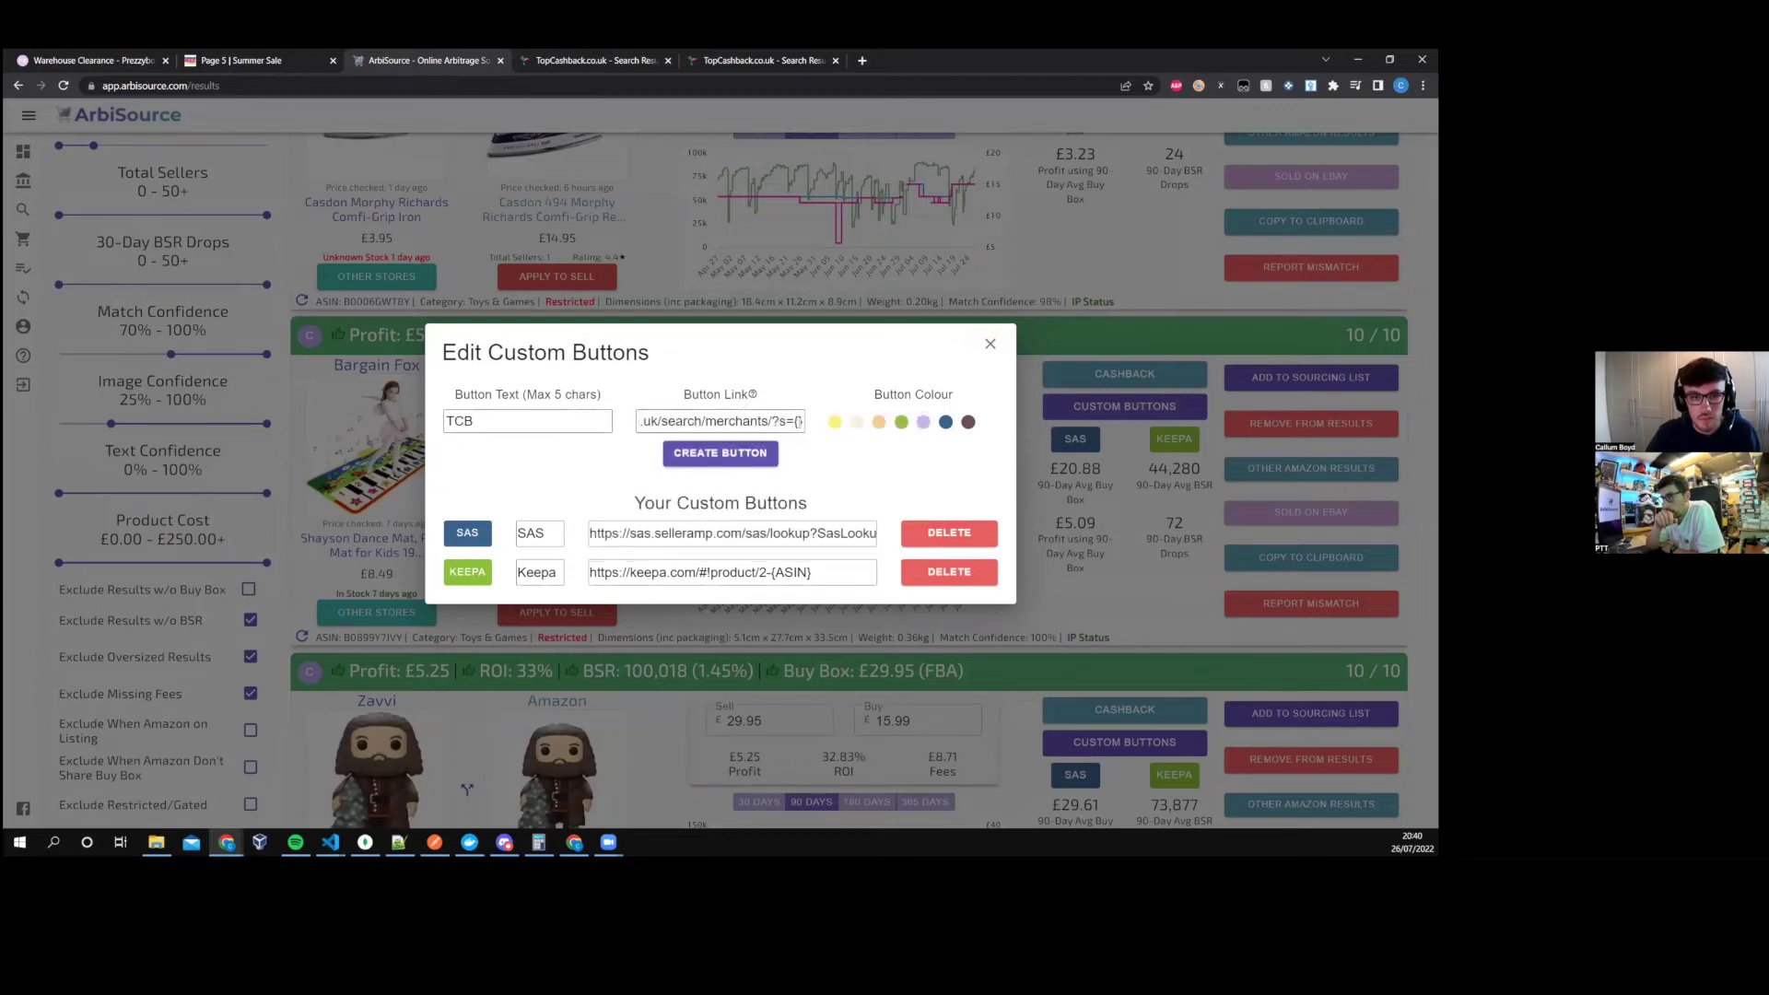
{"action": "type", "text": "{store_nam"}
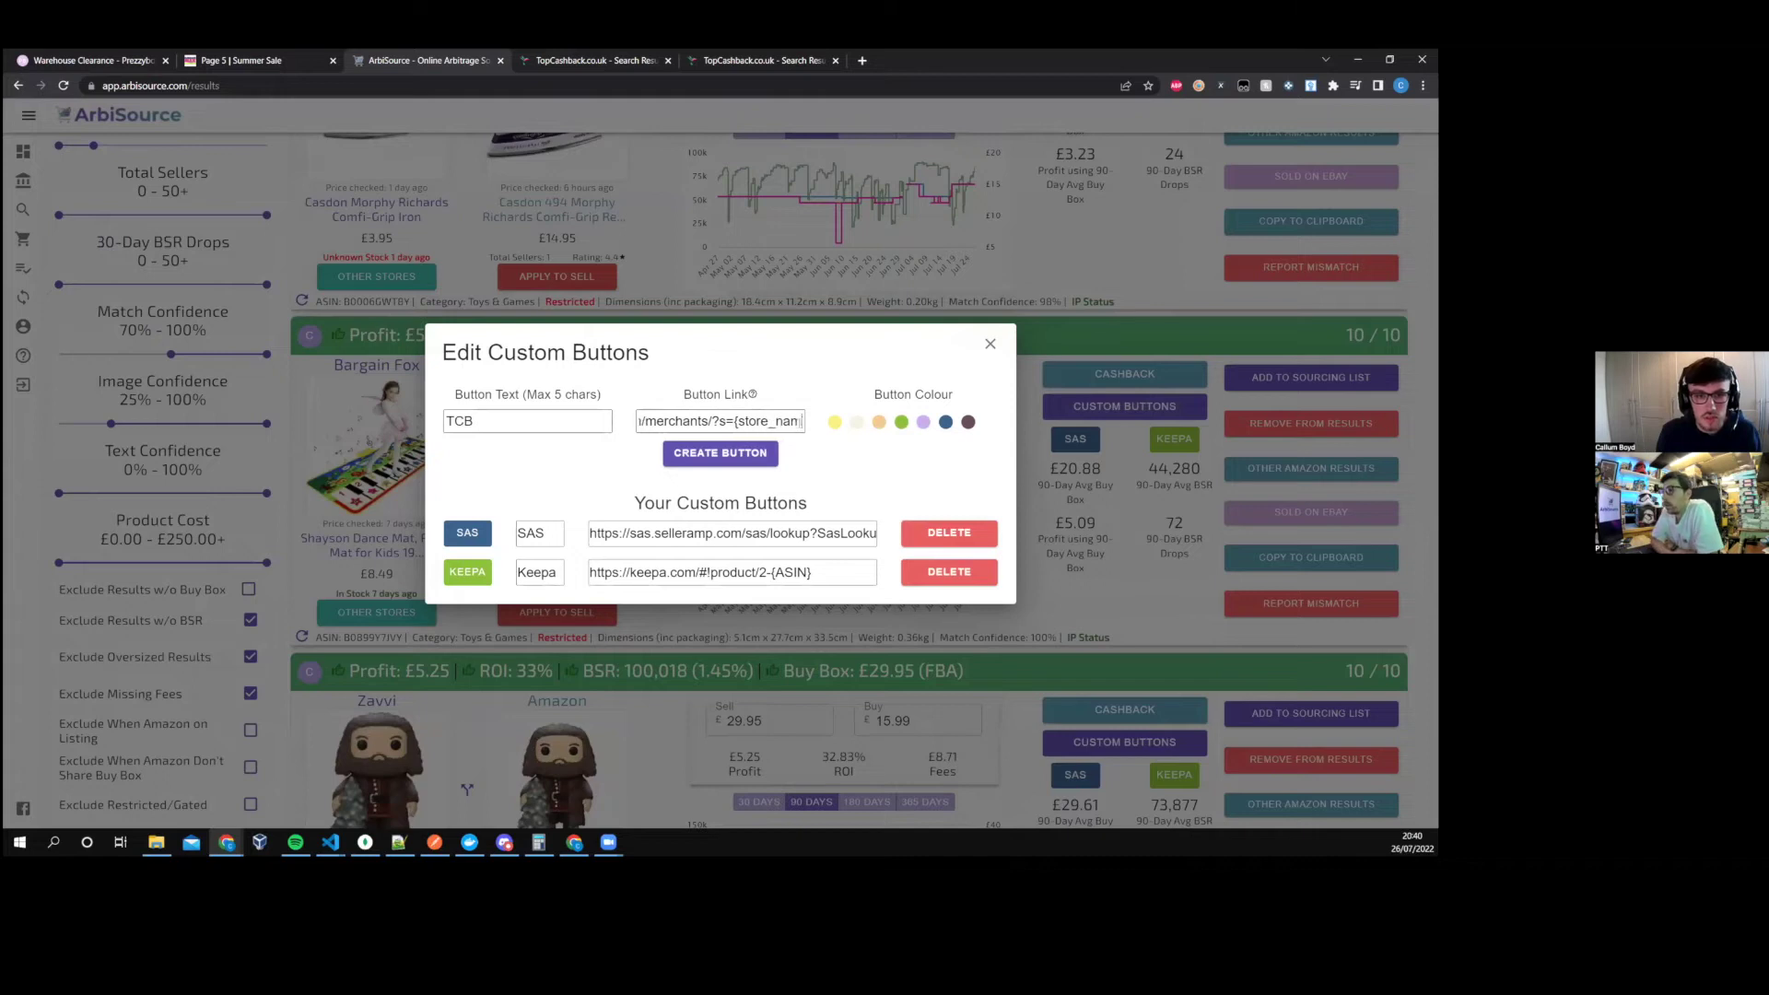
{"action": "type", "text": "e}"}
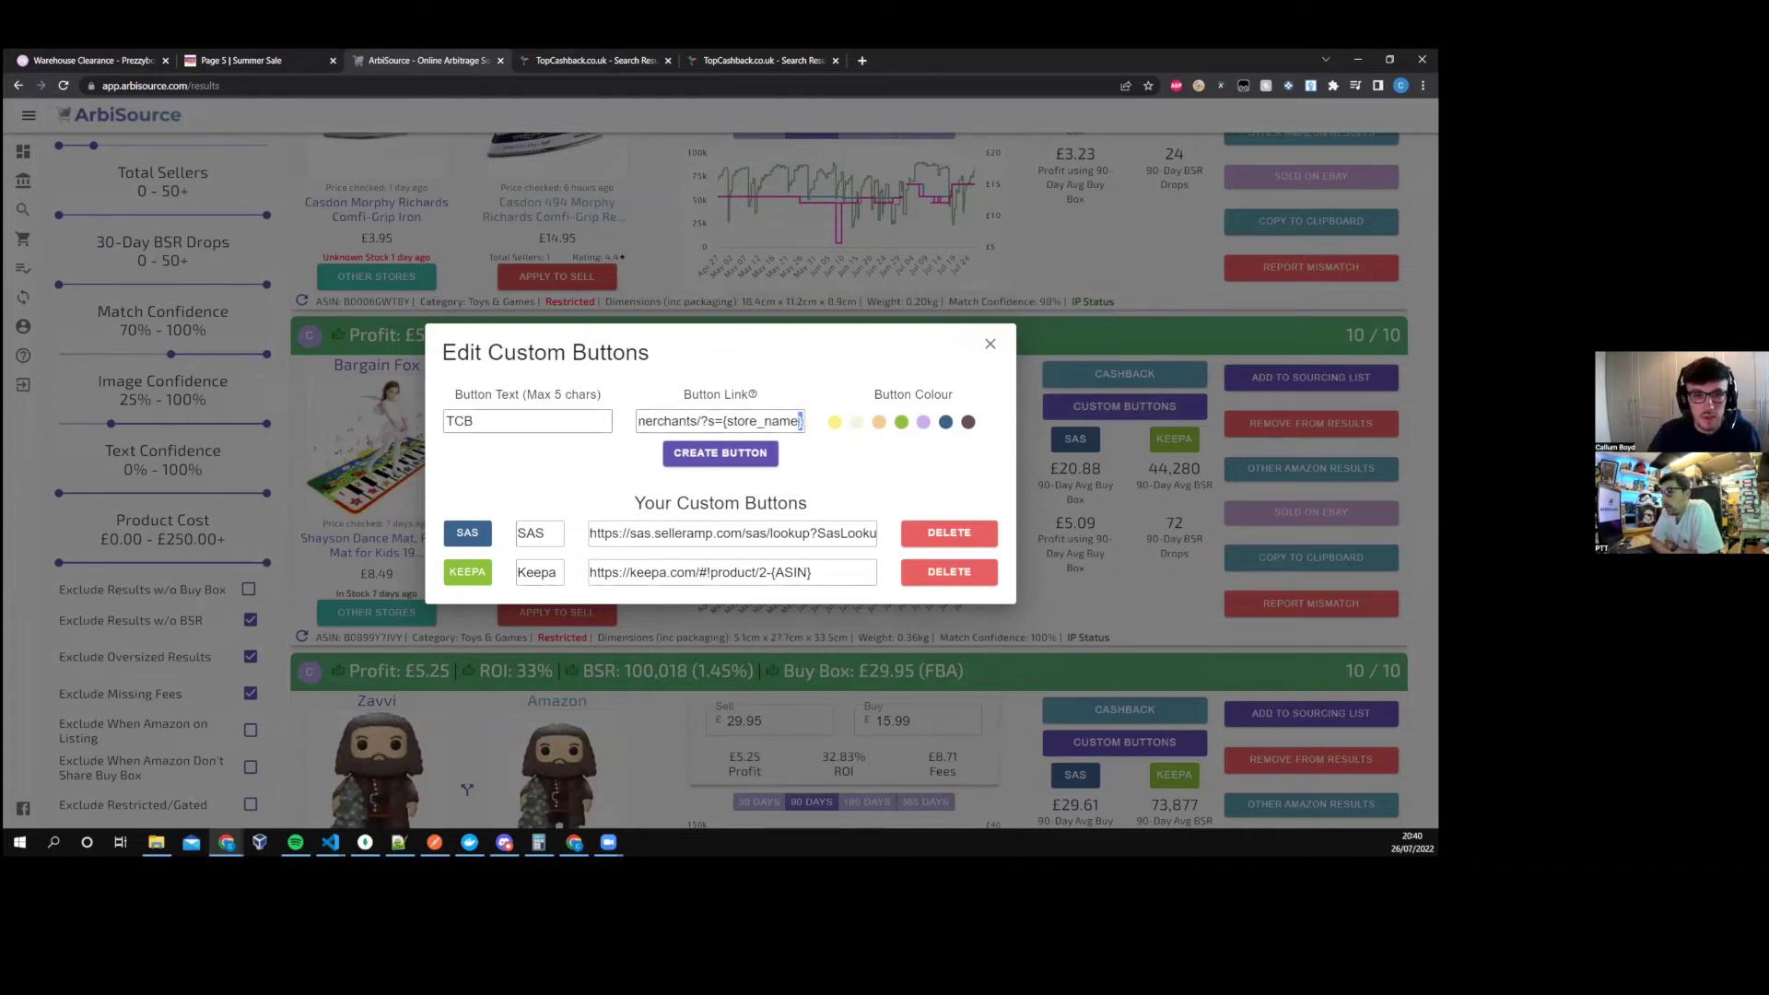
{"action": "left_click", "coordinate": [923, 421]}
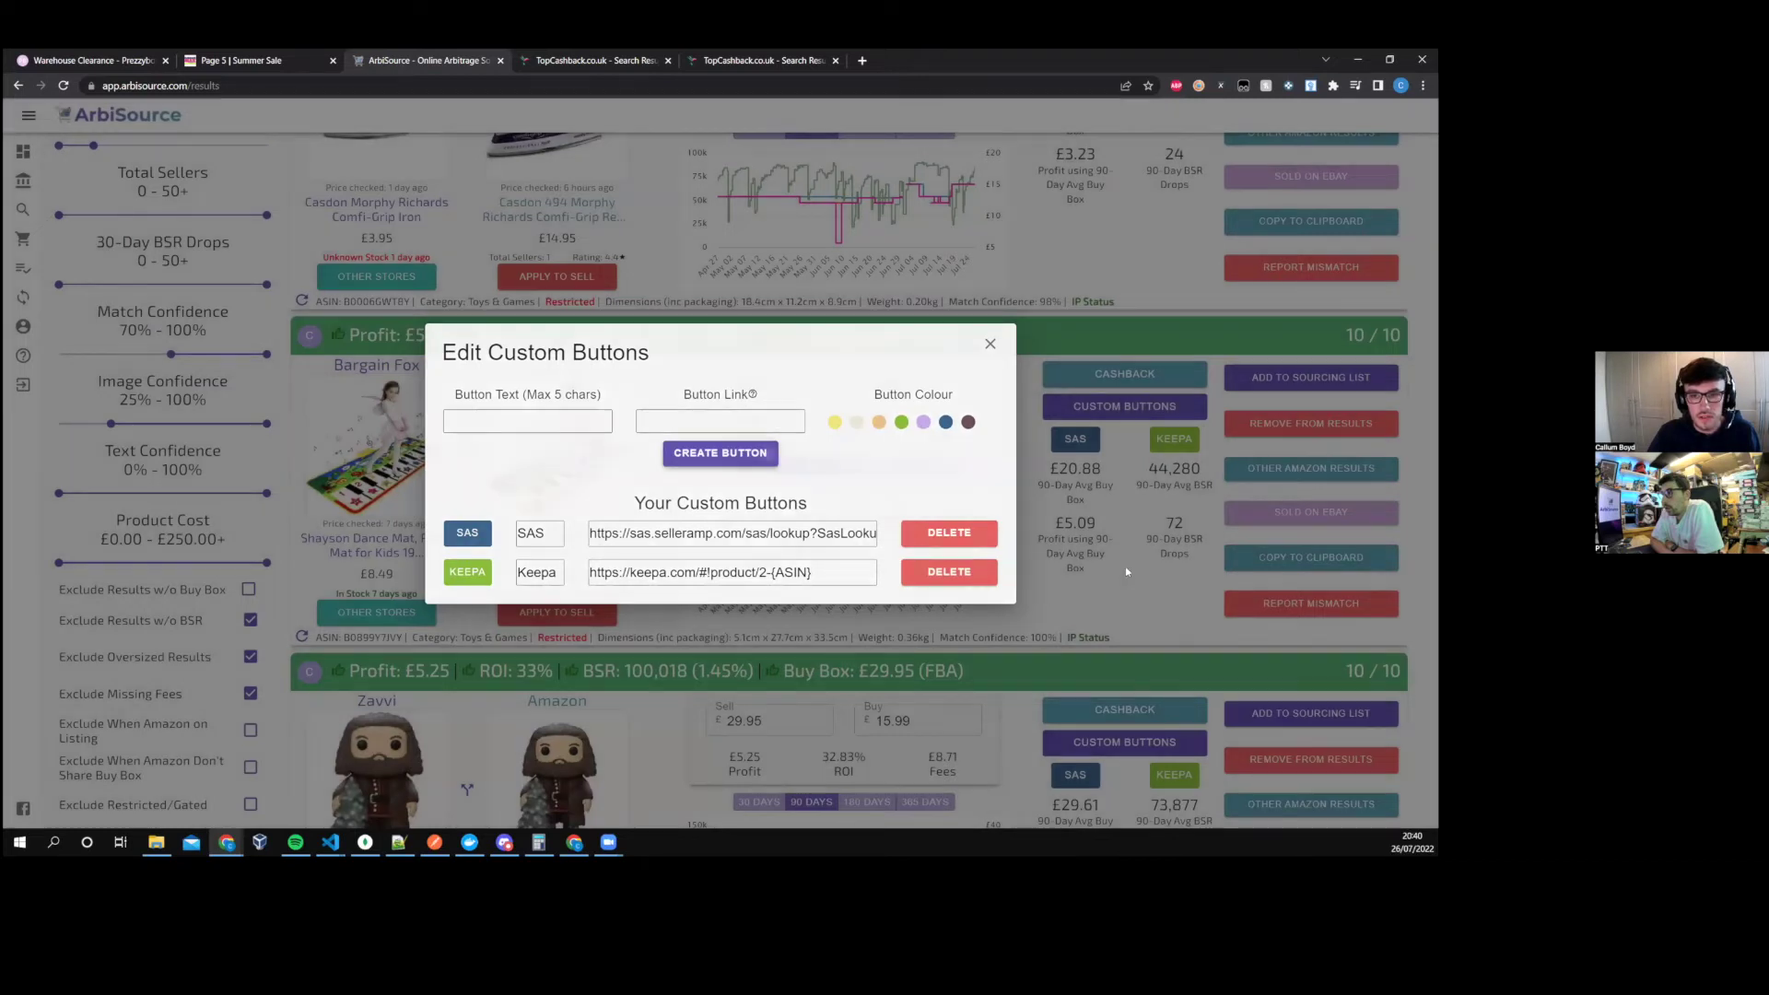
- Create the TCB button and scroll the results to confirm it appears on each deal
{"action": "left_click", "coordinate": [1128, 561]}
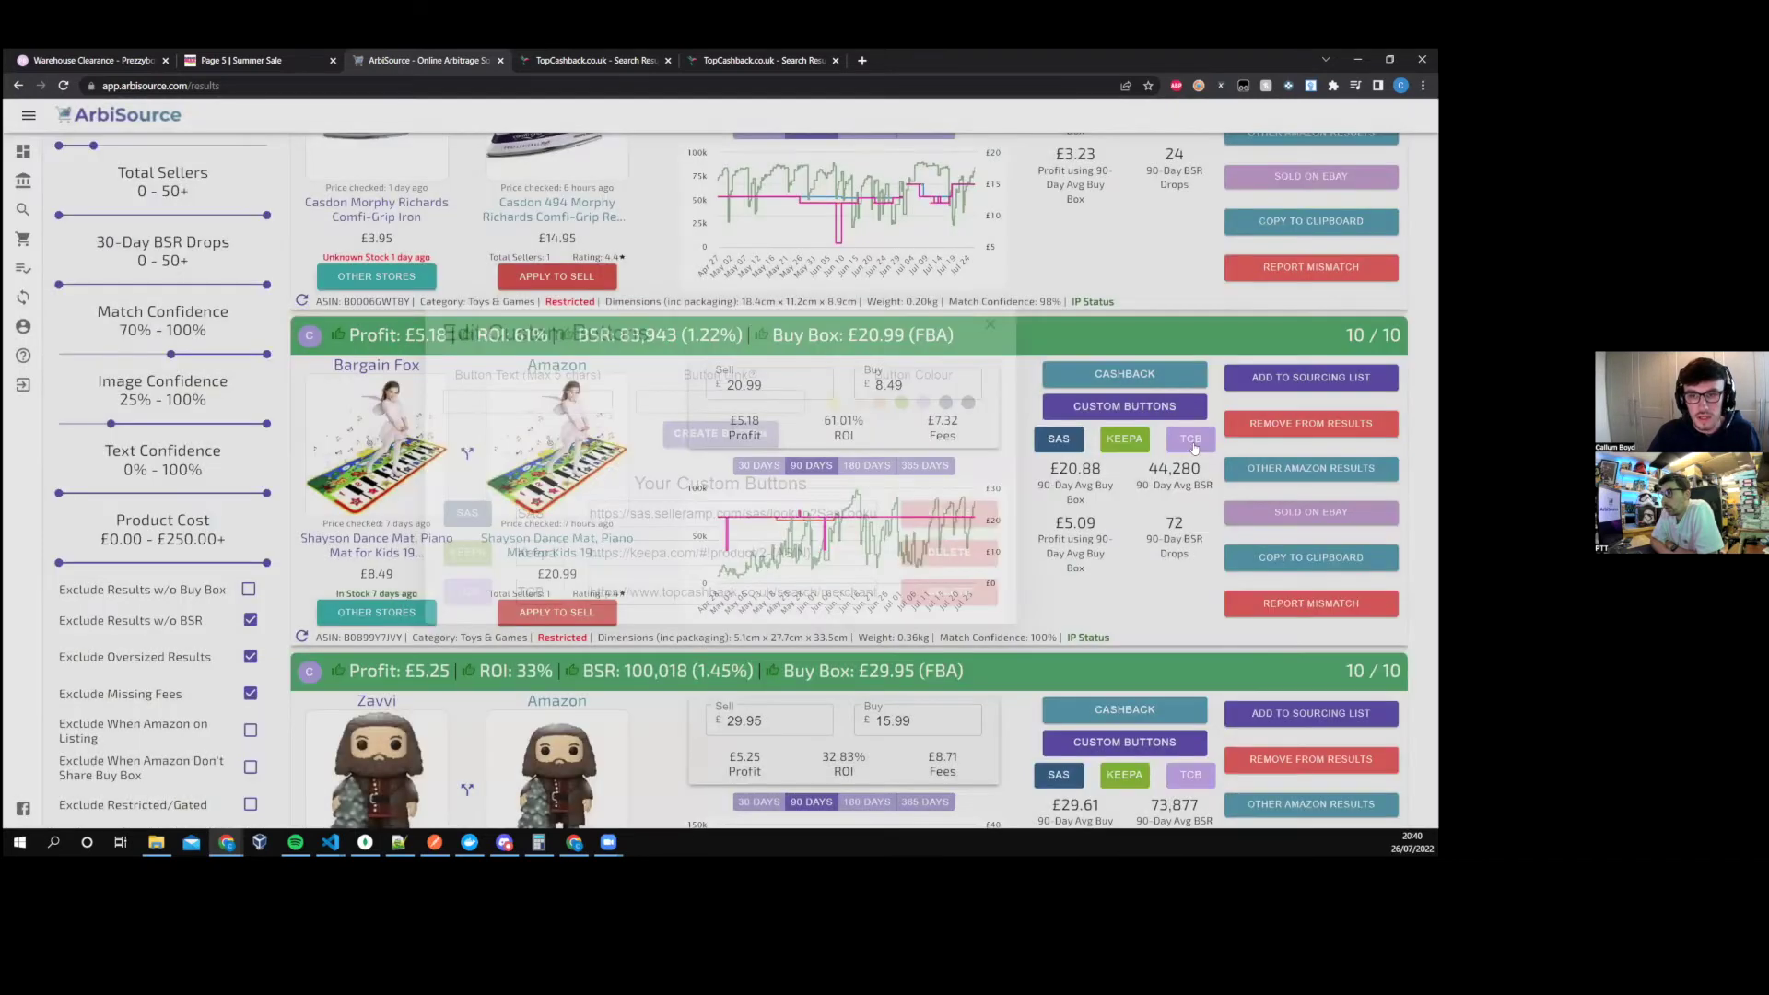
{"action": "scroll", "coordinate": [1147, 519], "scroll_direction": "down", "scroll_amount": 1}
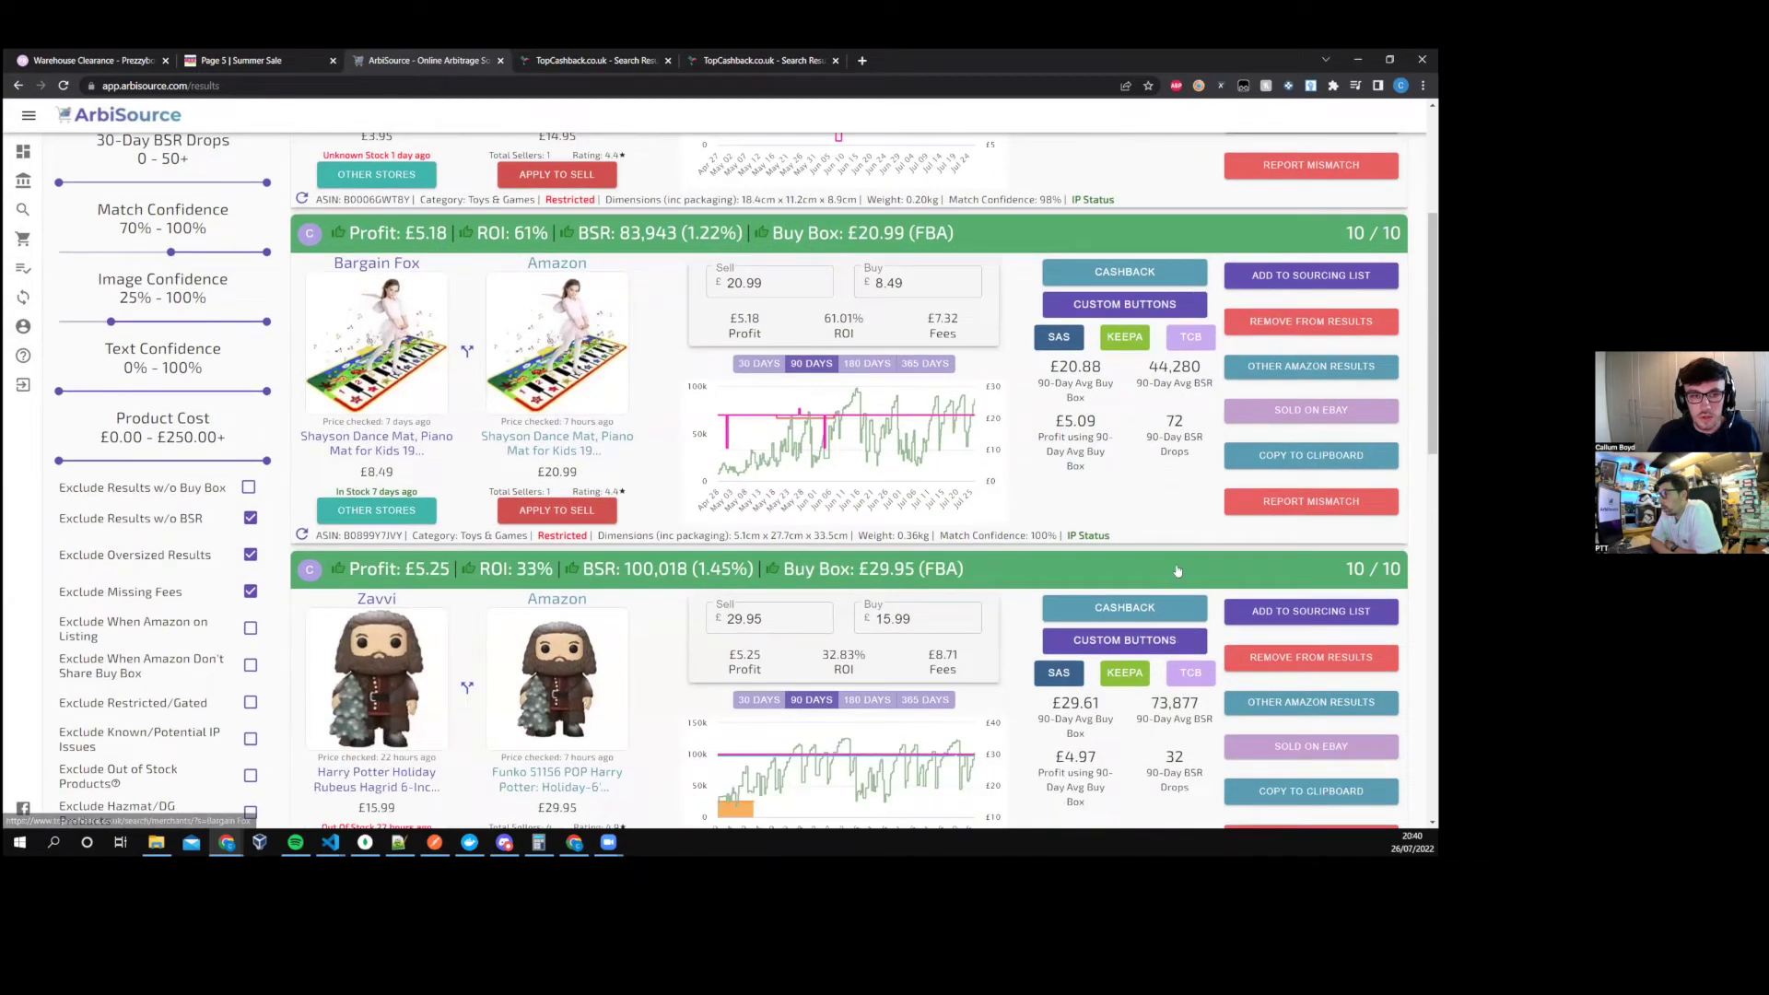
{"action": "scroll", "coordinate": [1160, 571], "scroll_direction": "down", "scroll_amount": 1}
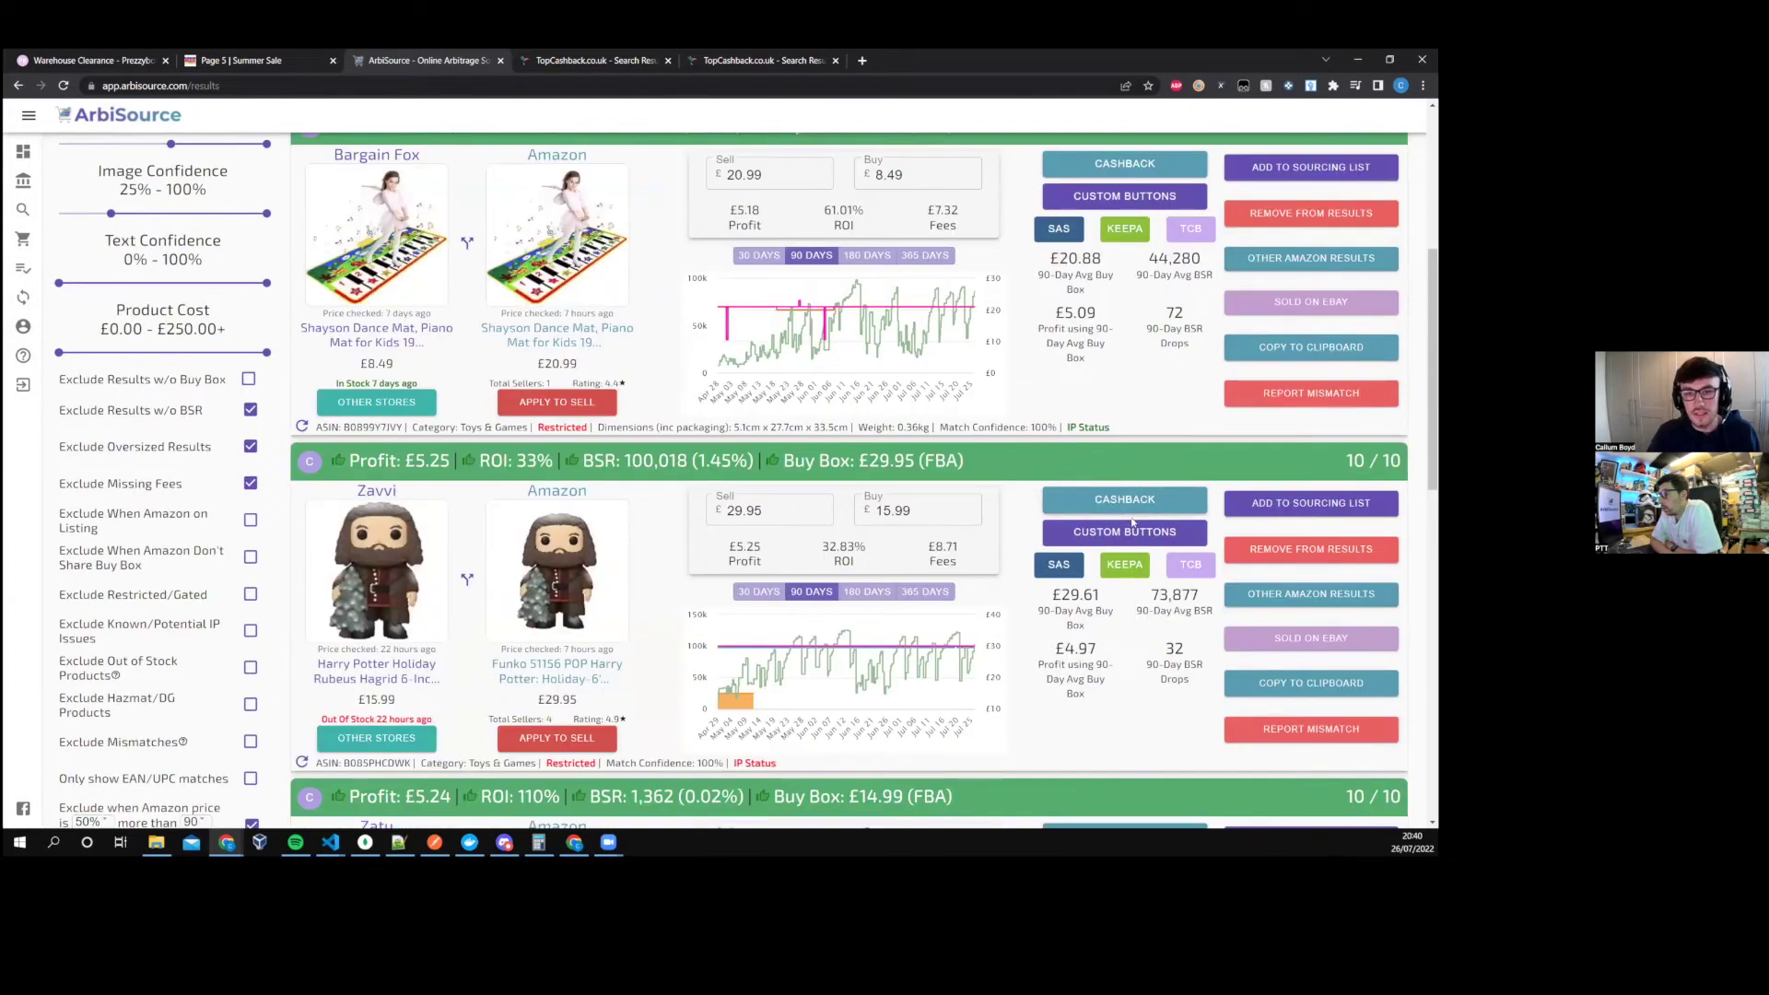
{"action": "scroll", "coordinate": [1136, 500], "scroll_direction": "up", "scroll_amount": 2}
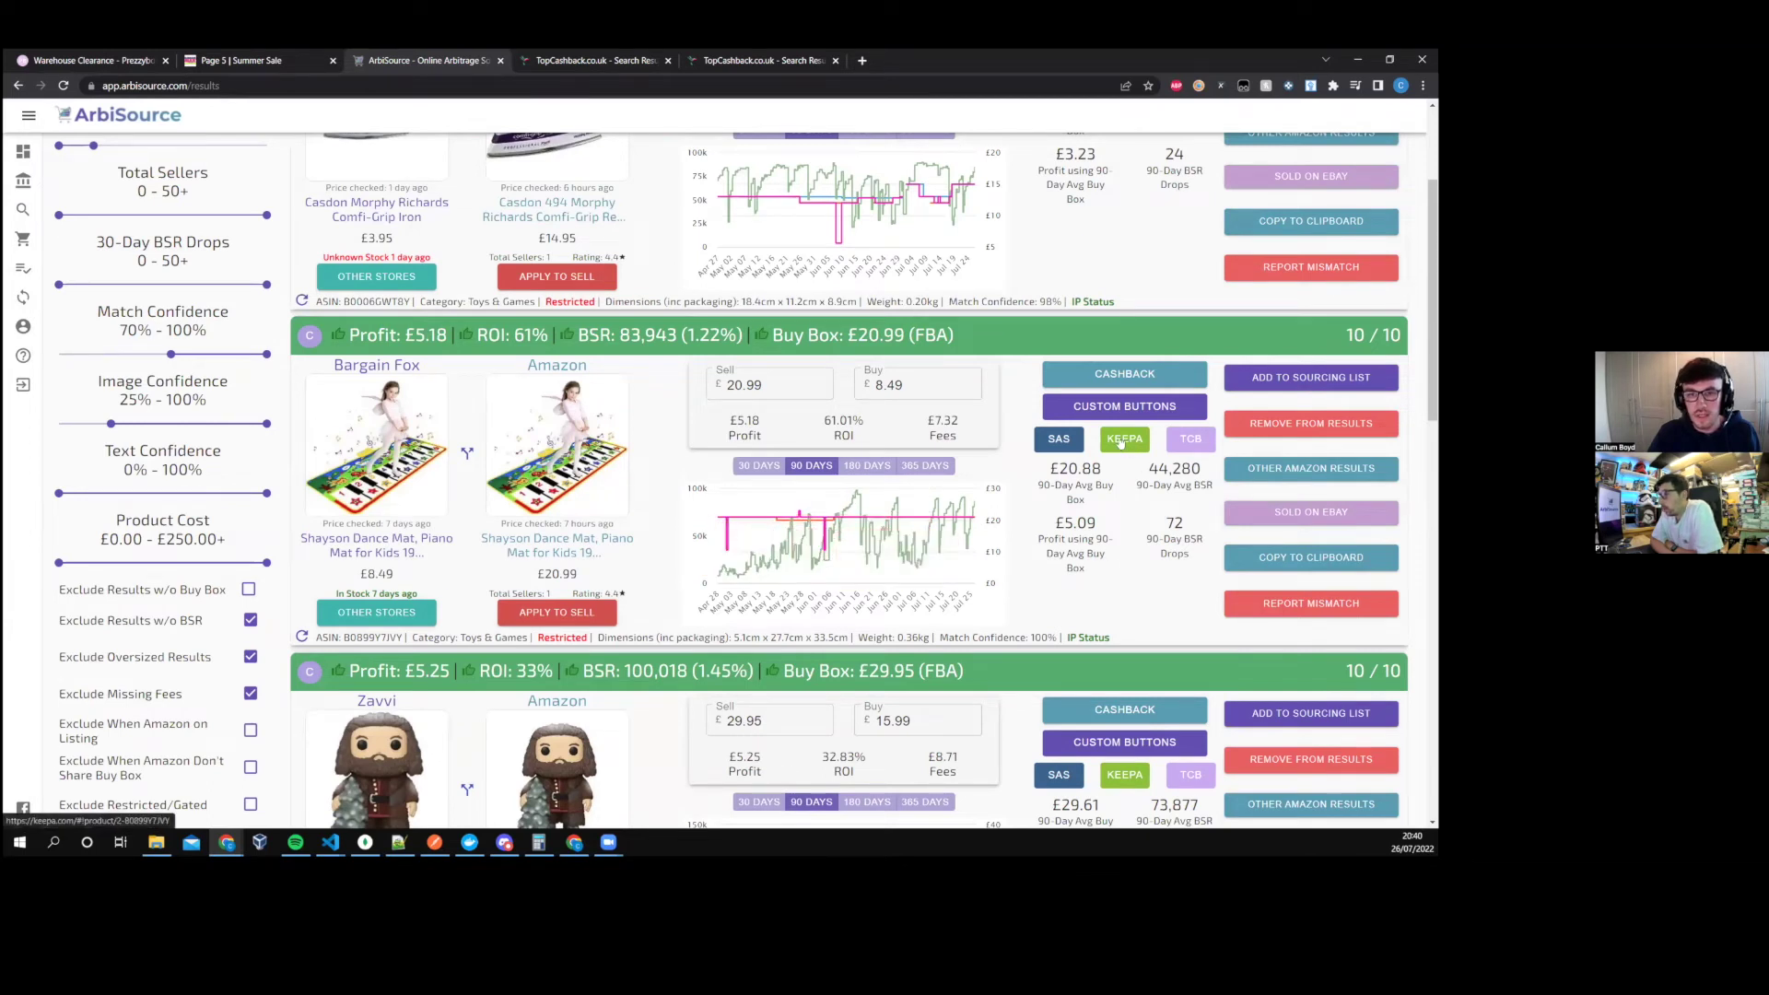
{"action": "left_click", "coordinate": [1115, 408]}
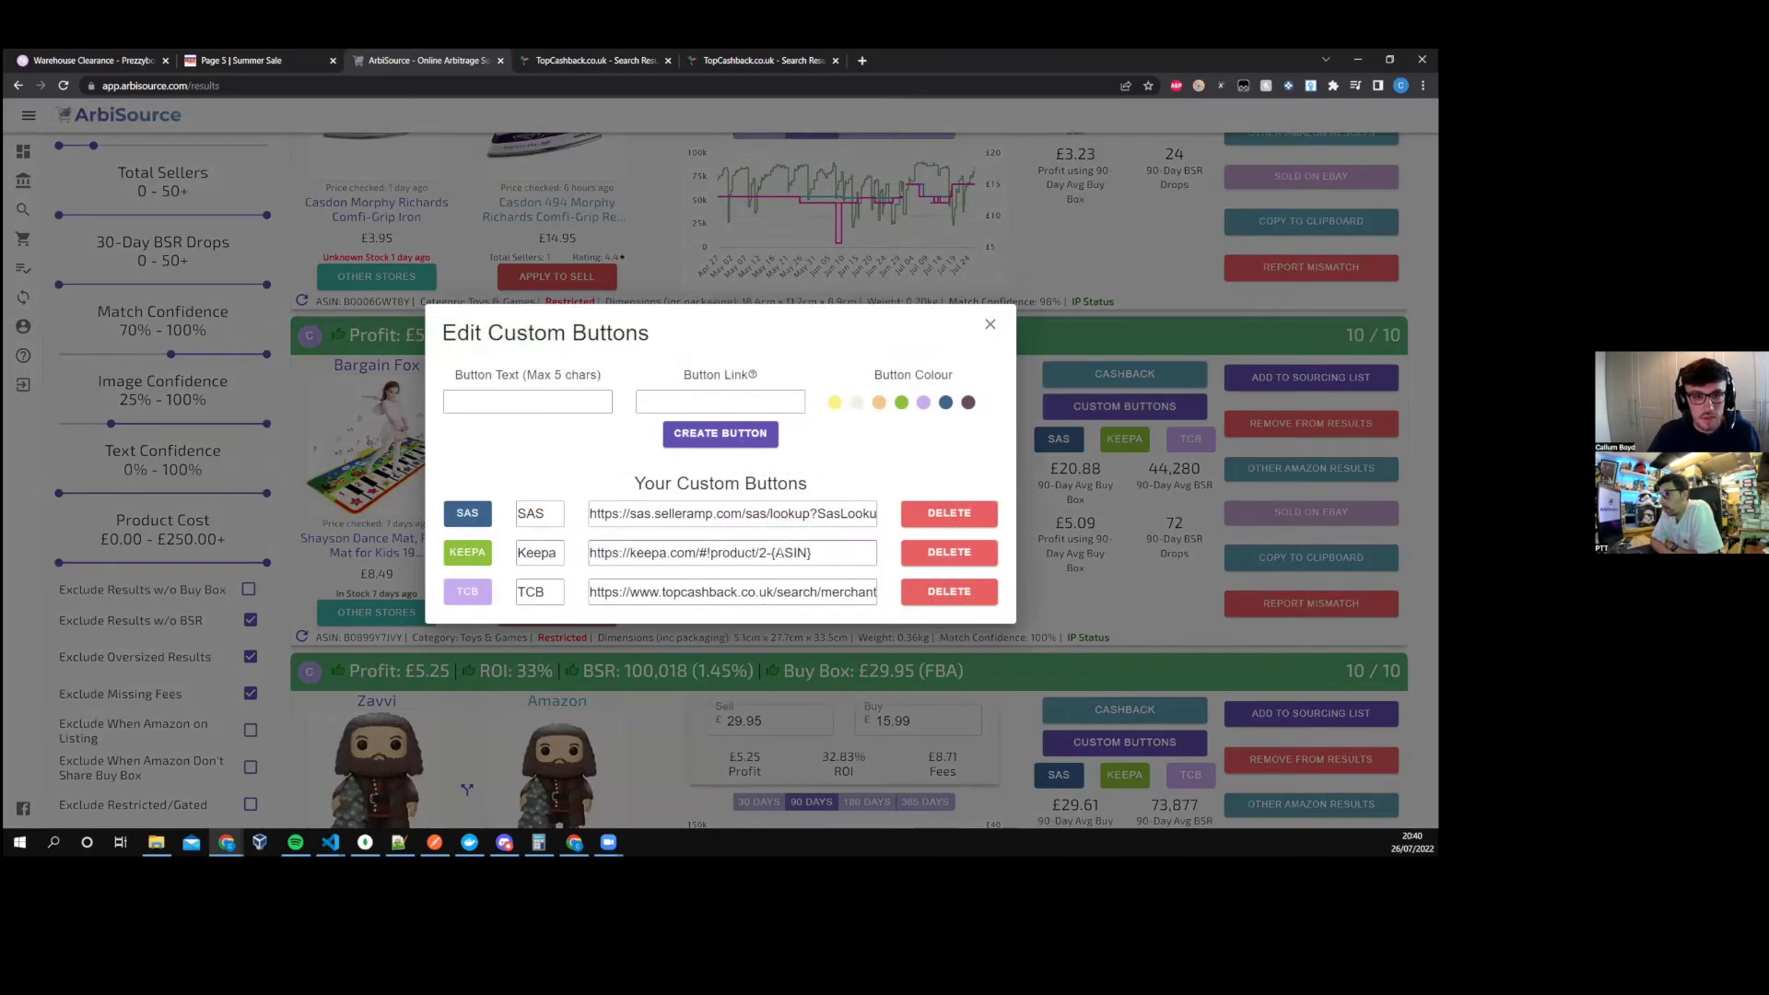
{"action": "double_click", "coordinate": [790, 553]}
{"action": "left_click_drag", "start_coordinate": [812, 552], "coordinate": [768, 543]}
{"action": "left_click", "coordinate": [835, 560]}
{"action": "left_click", "coordinate": [991, 324]}
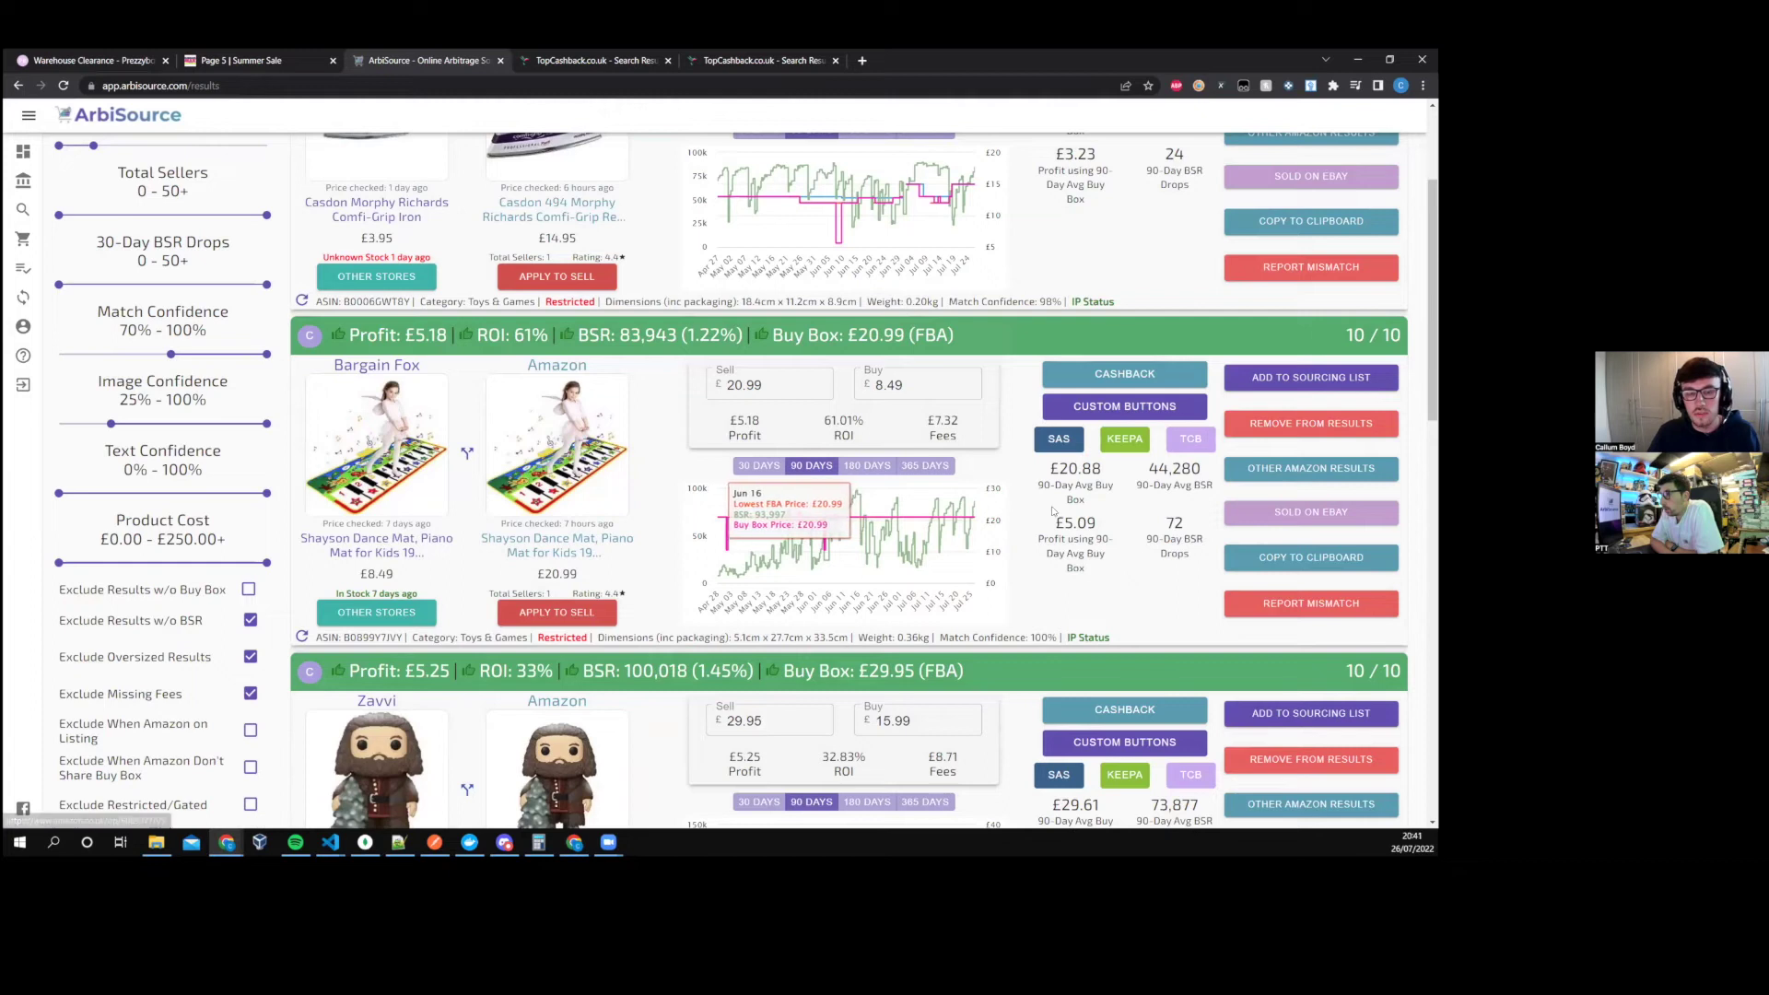
{"action": "left_click", "coordinate": [1123, 406]}
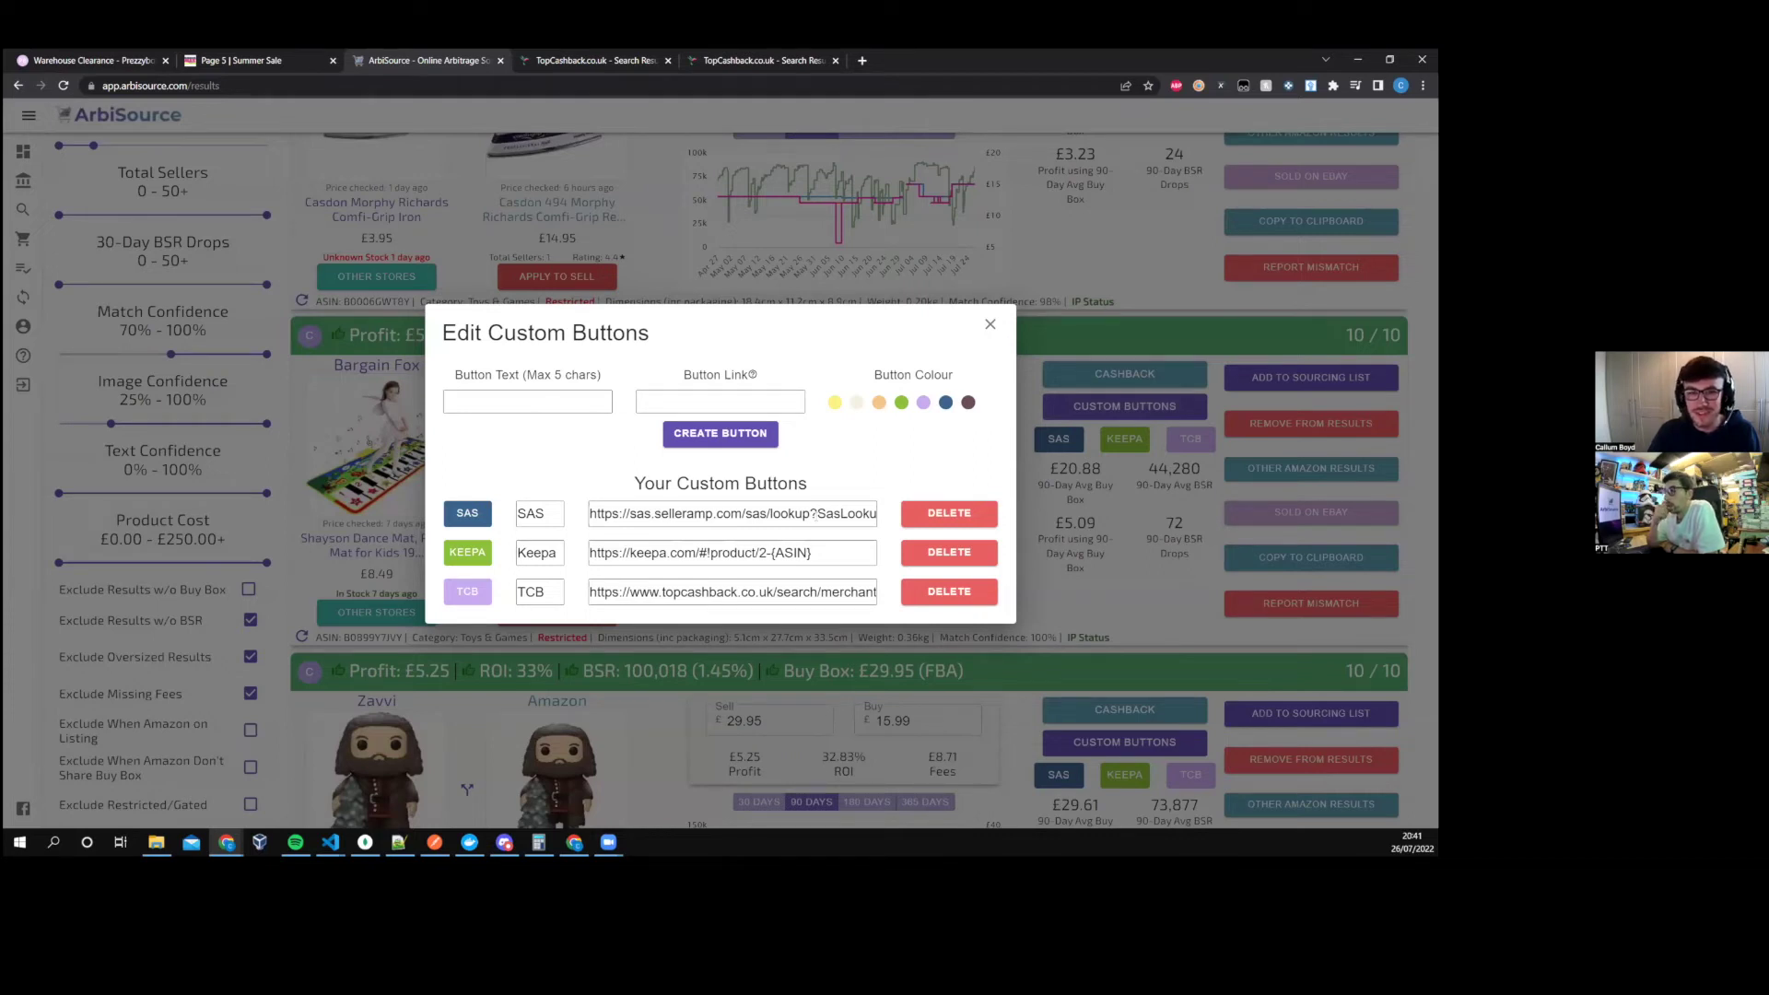
{"action": "mouse_move", "coordinate": [753, 375]}
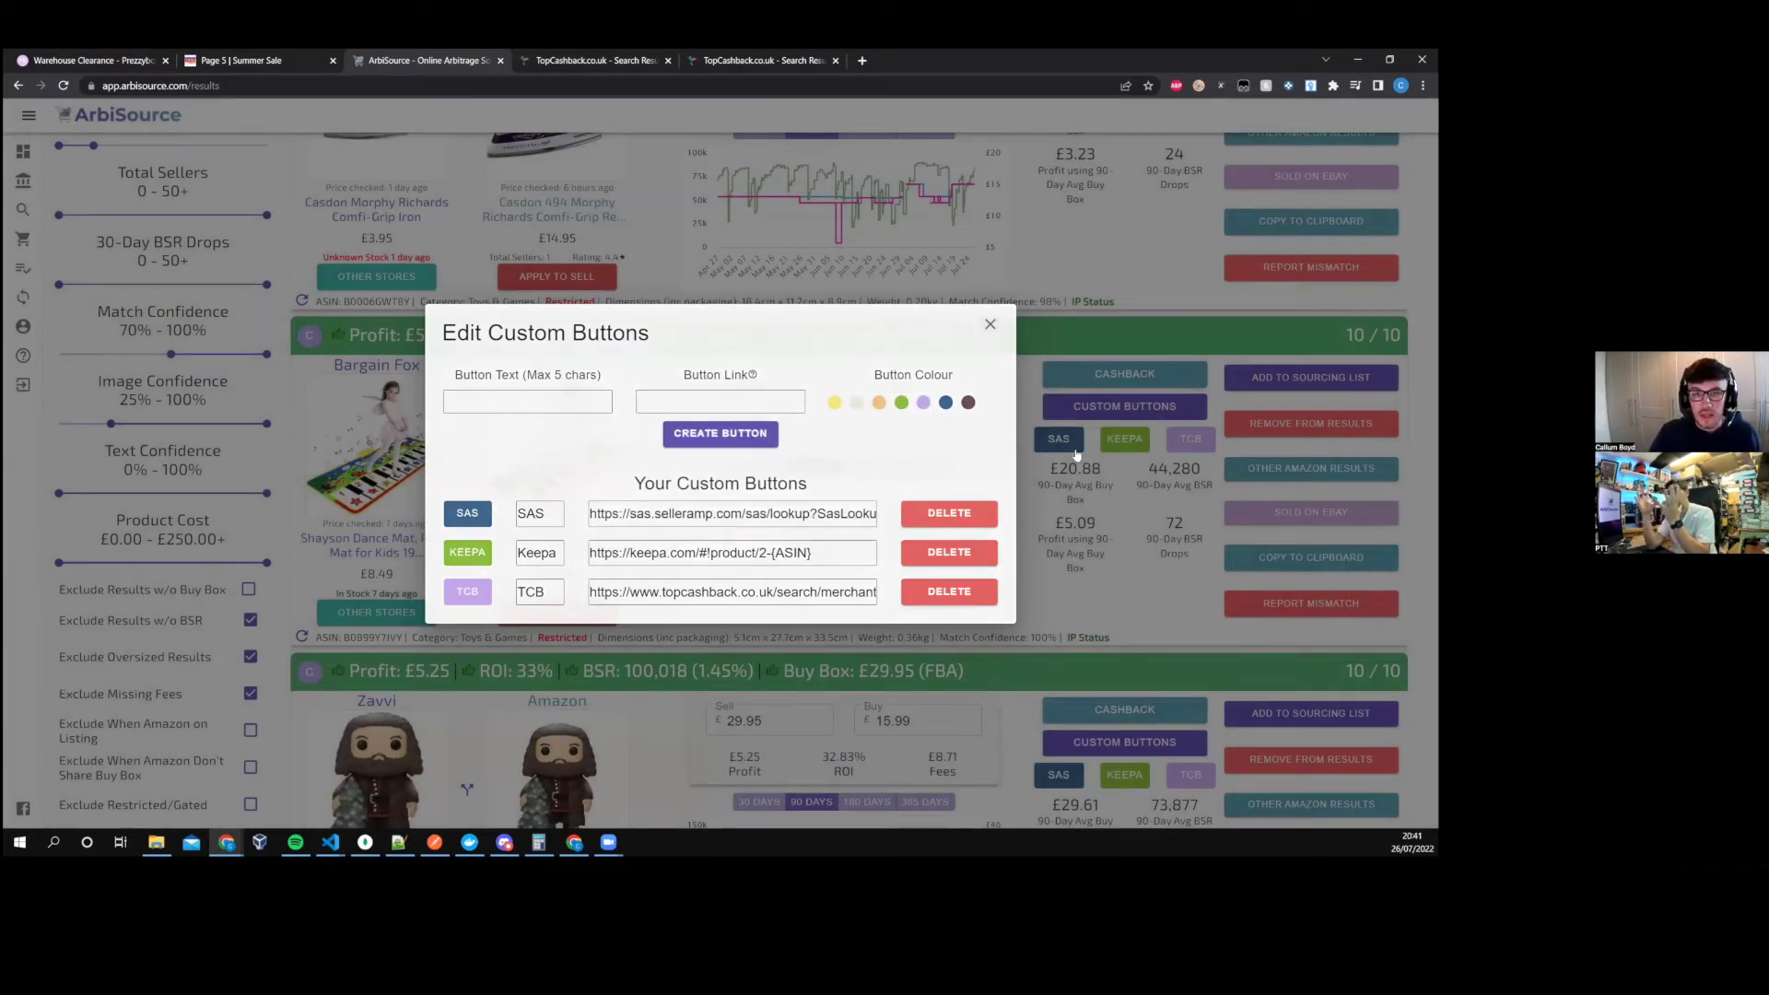
{"action": "left_click", "coordinate": [1076, 455]}
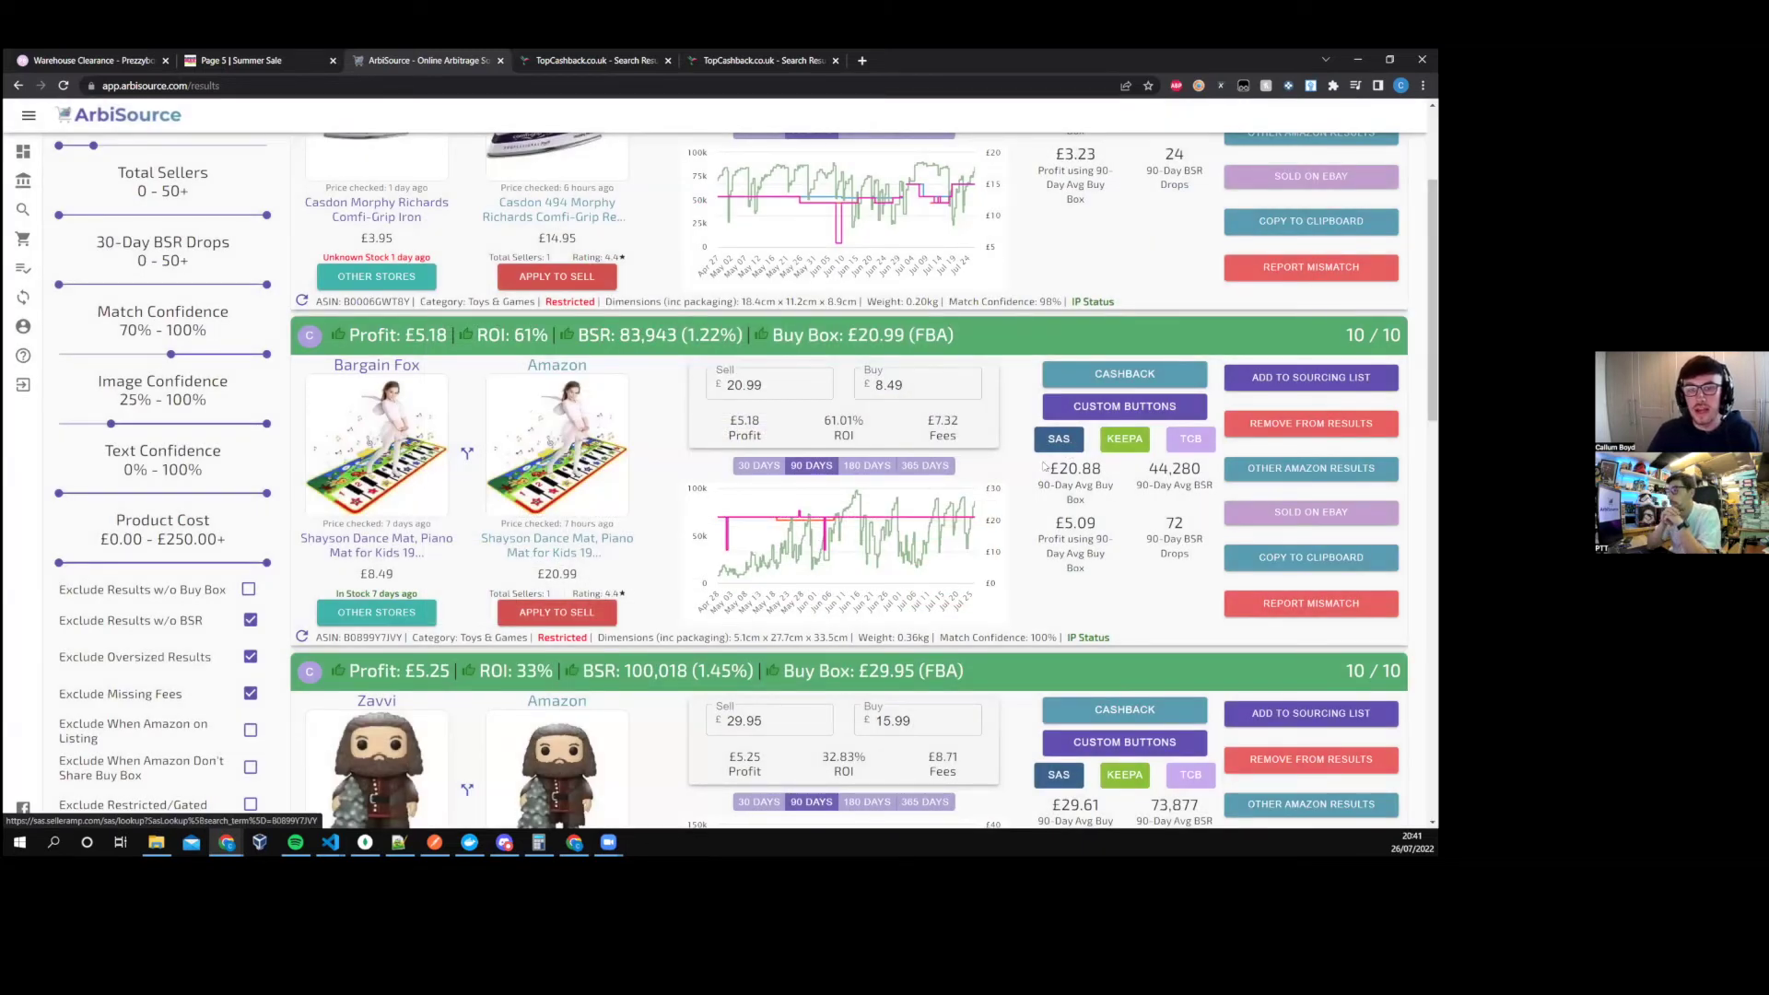
- Look up the Shayson Dance Mat in SellerAmp SAS, then close its SAS result tab
{"action": "left_click", "coordinate": [1050, 447]}
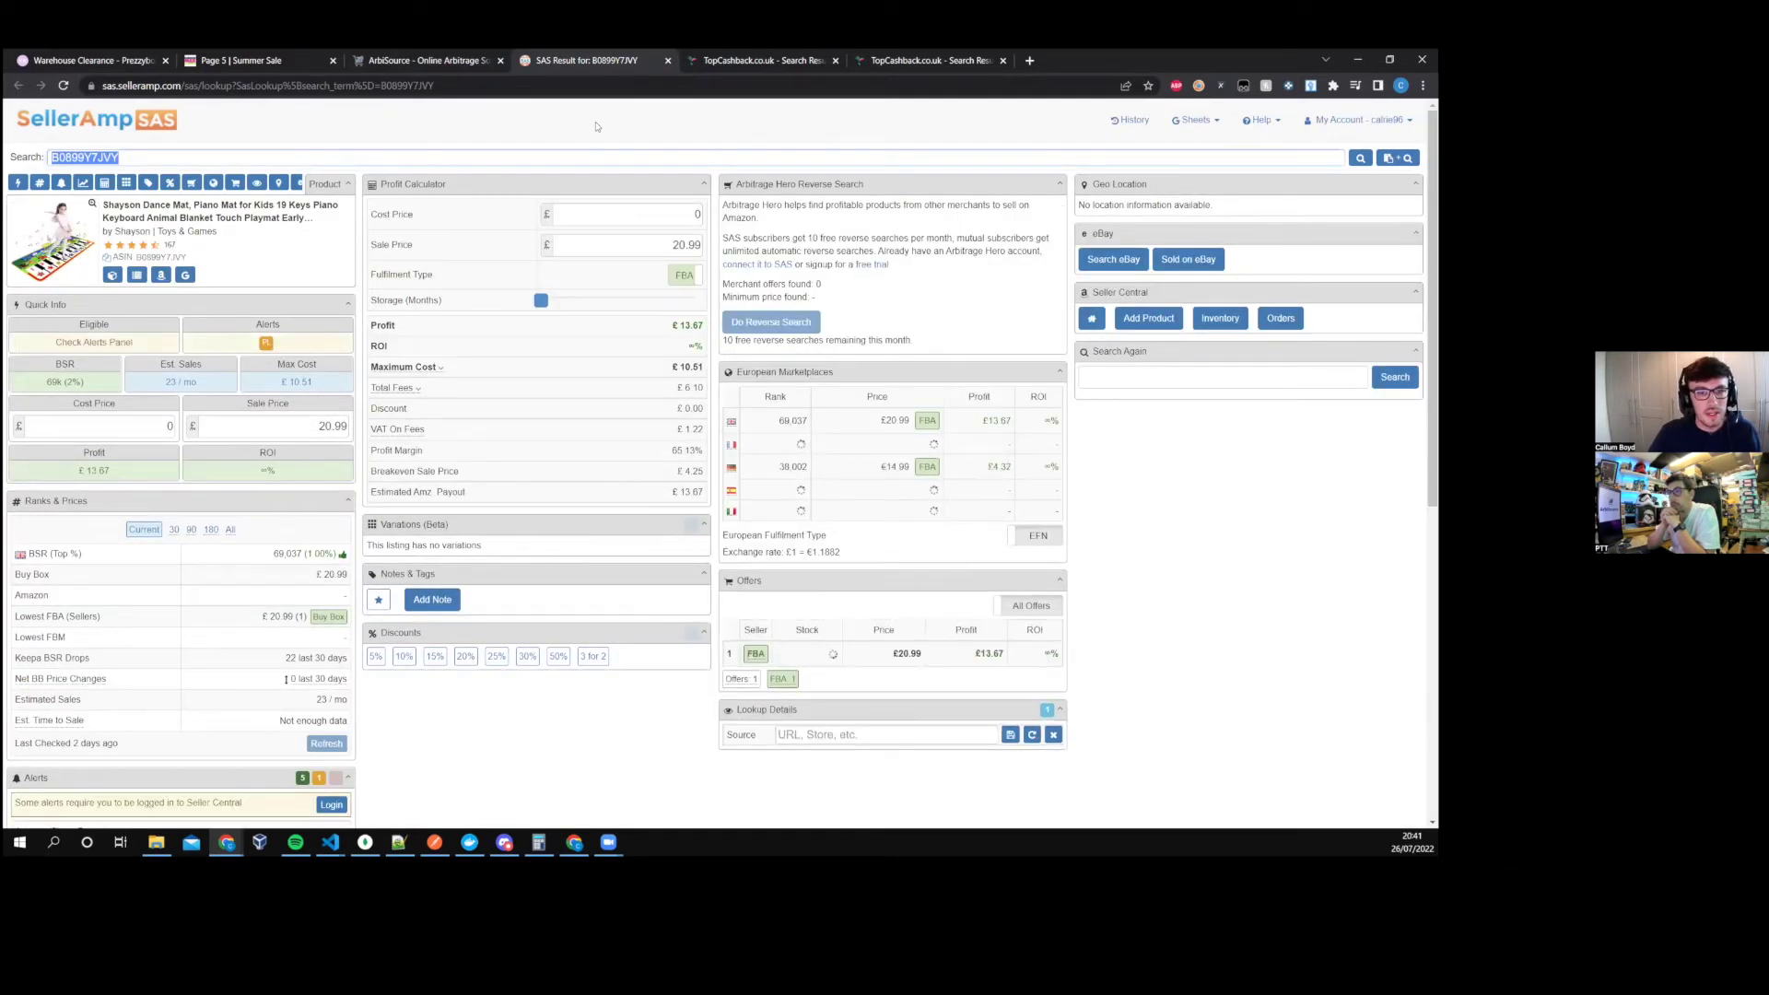
{"action": "left_click", "coordinate": [451, 60]}
{"action": "left_click", "coordinate": [553, 61]}
{"action": "left_click", "coordinate": [451, 60]}
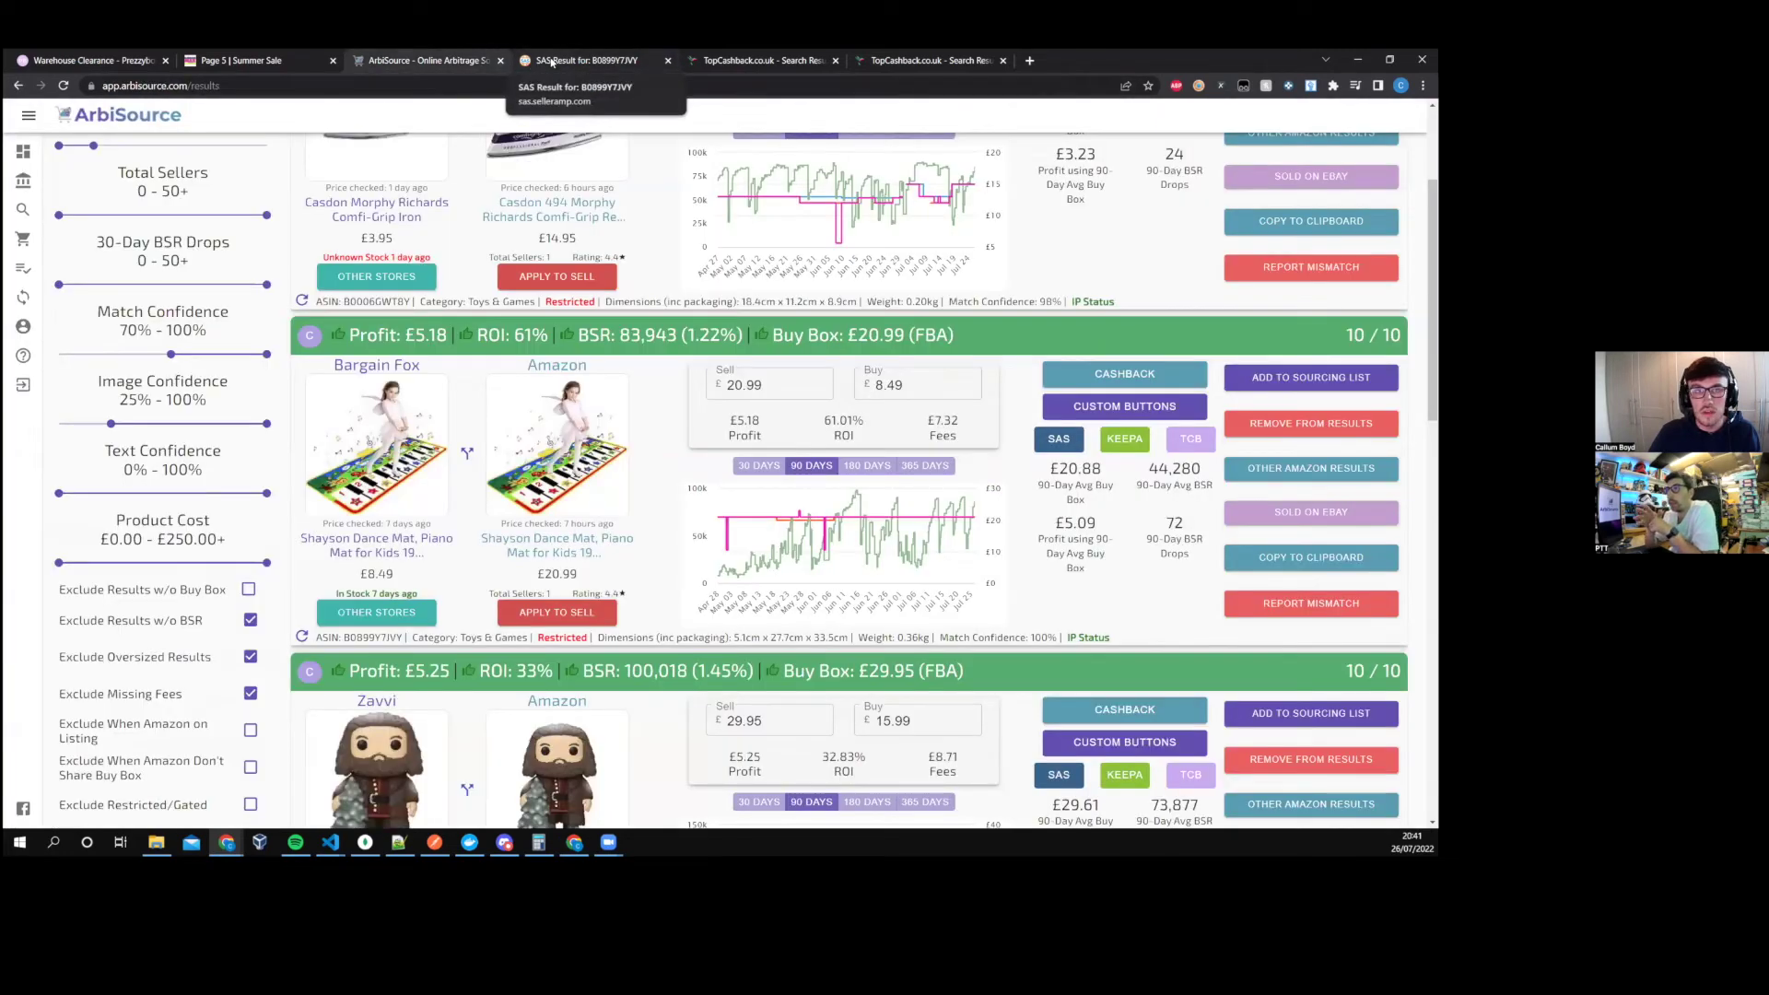
{"action": "middle_click", "coordinate": [553, 61]}
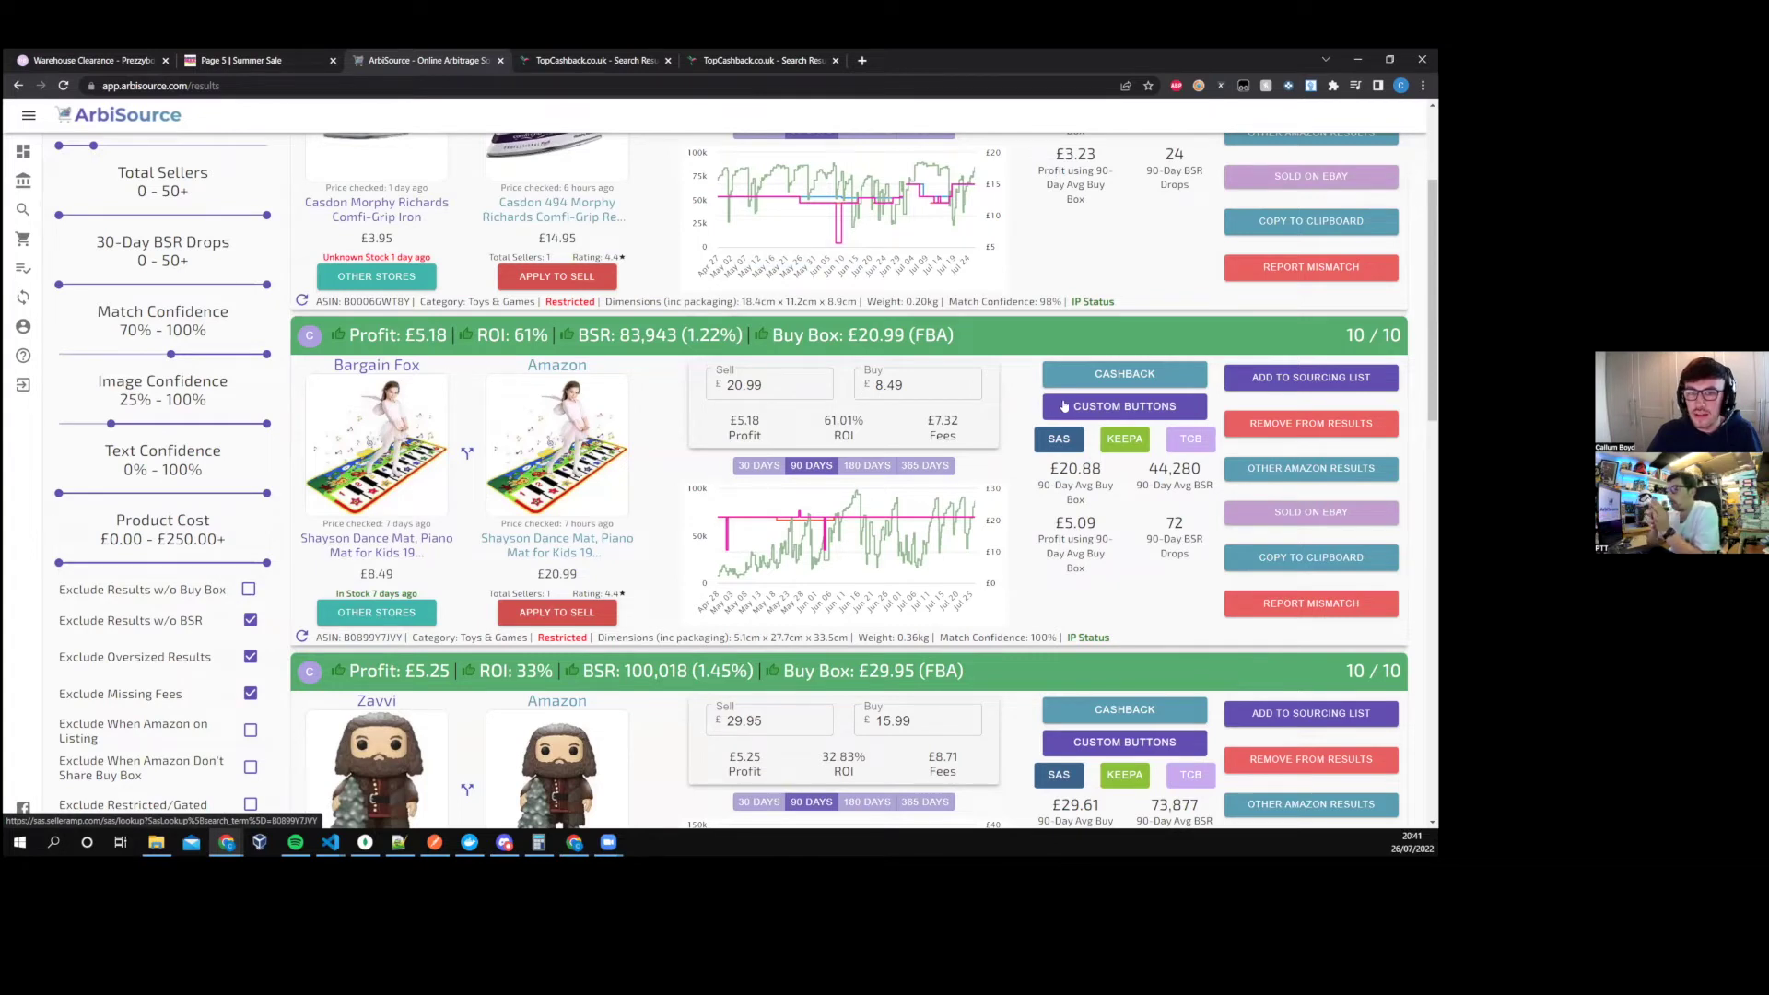
- Look up the Bargain Fox dance mat in SellerAmp using its SAS button
{"action": "left_click", "coordinate": [1067, 406]}
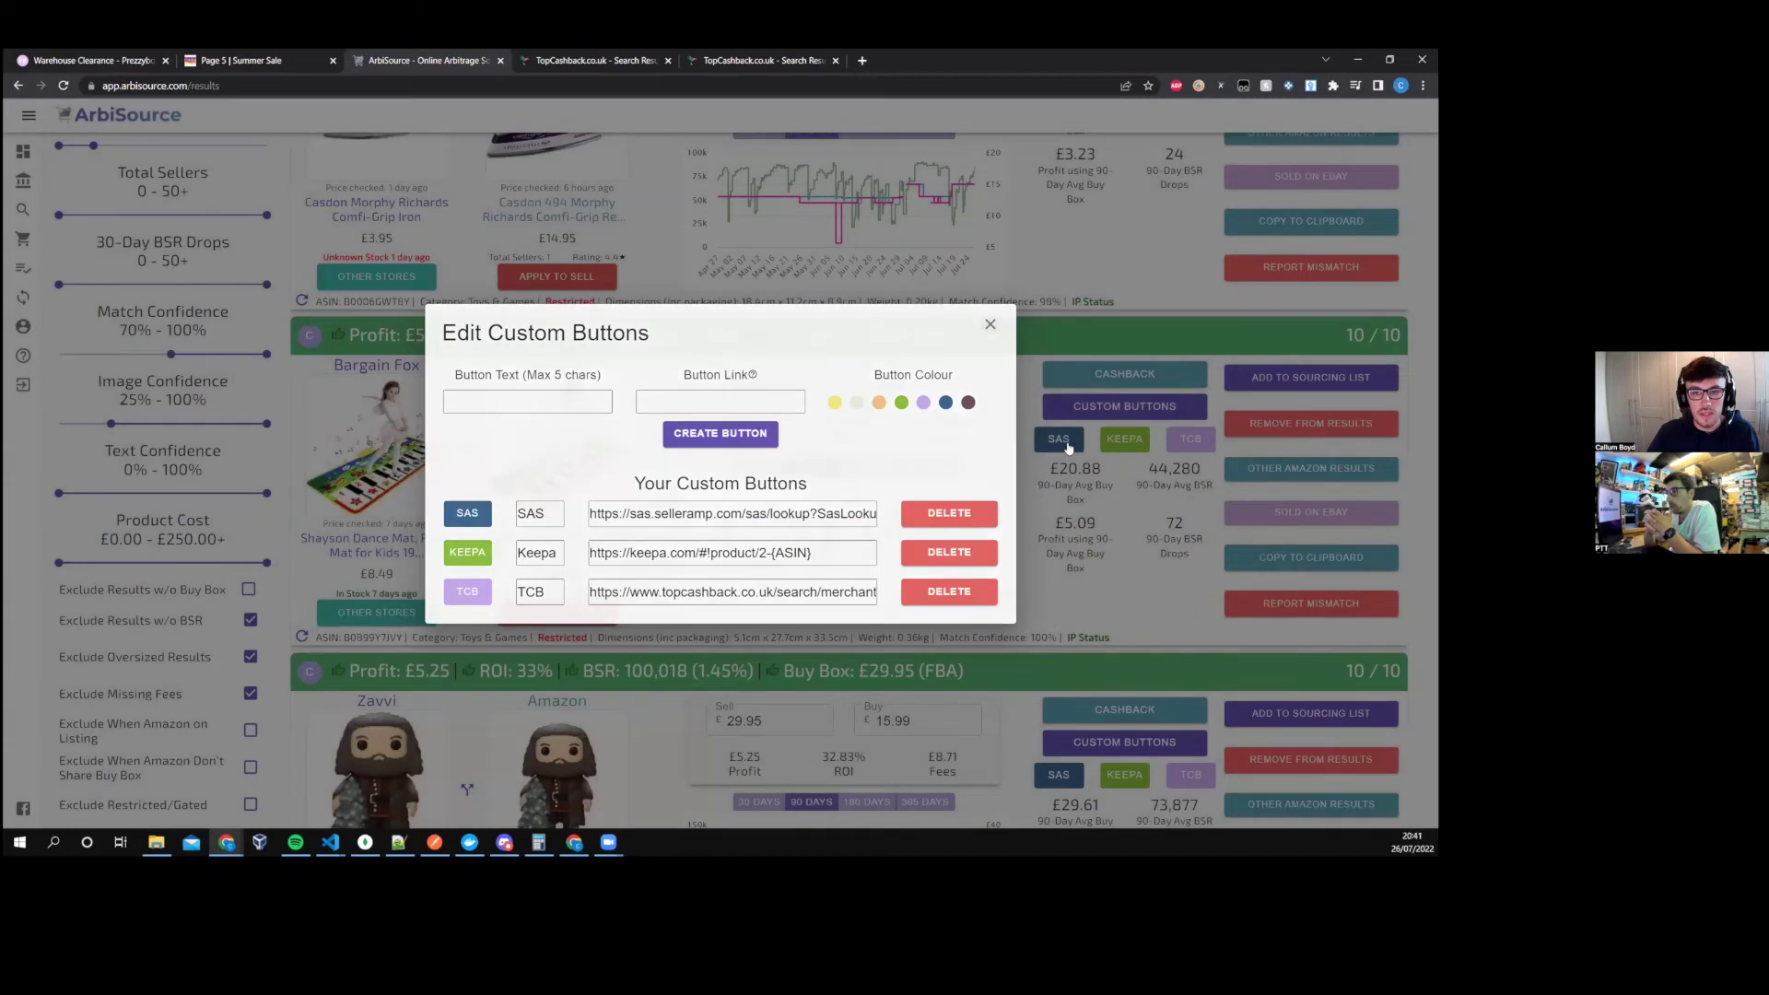
{"action": "left_click", "coordinate": [1058, 477]}
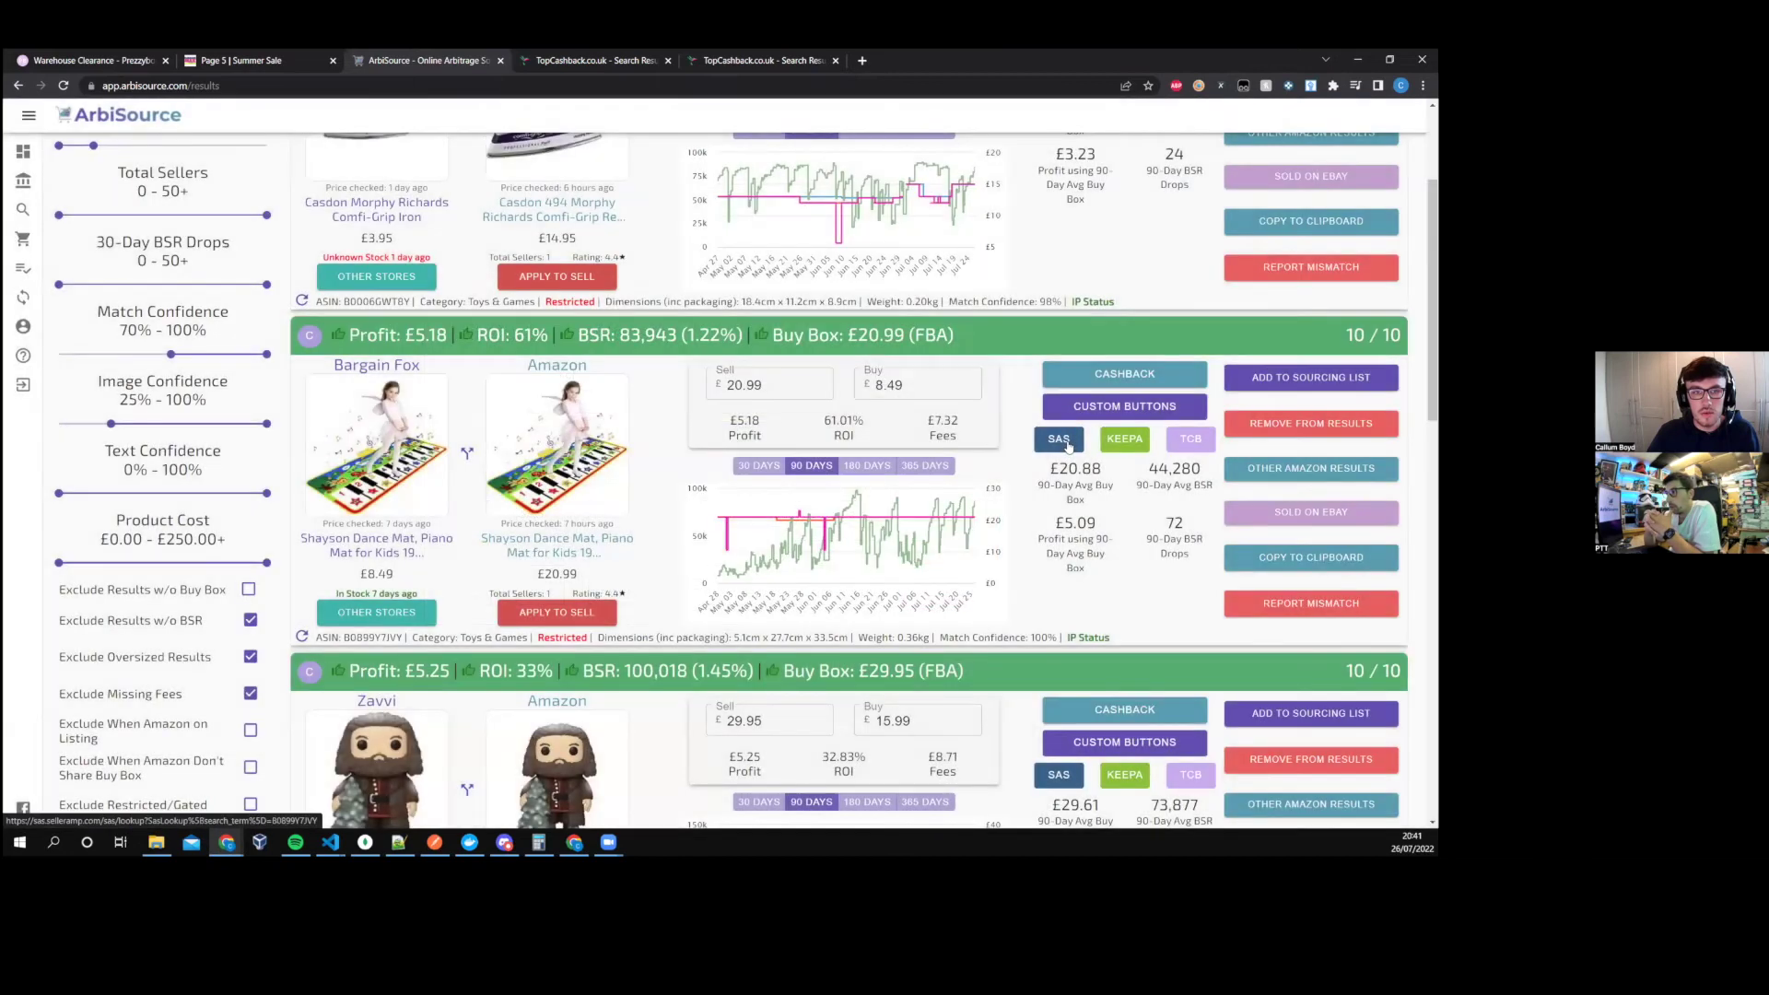
{"action": "left_click", "coordinate": [1059, 439]}
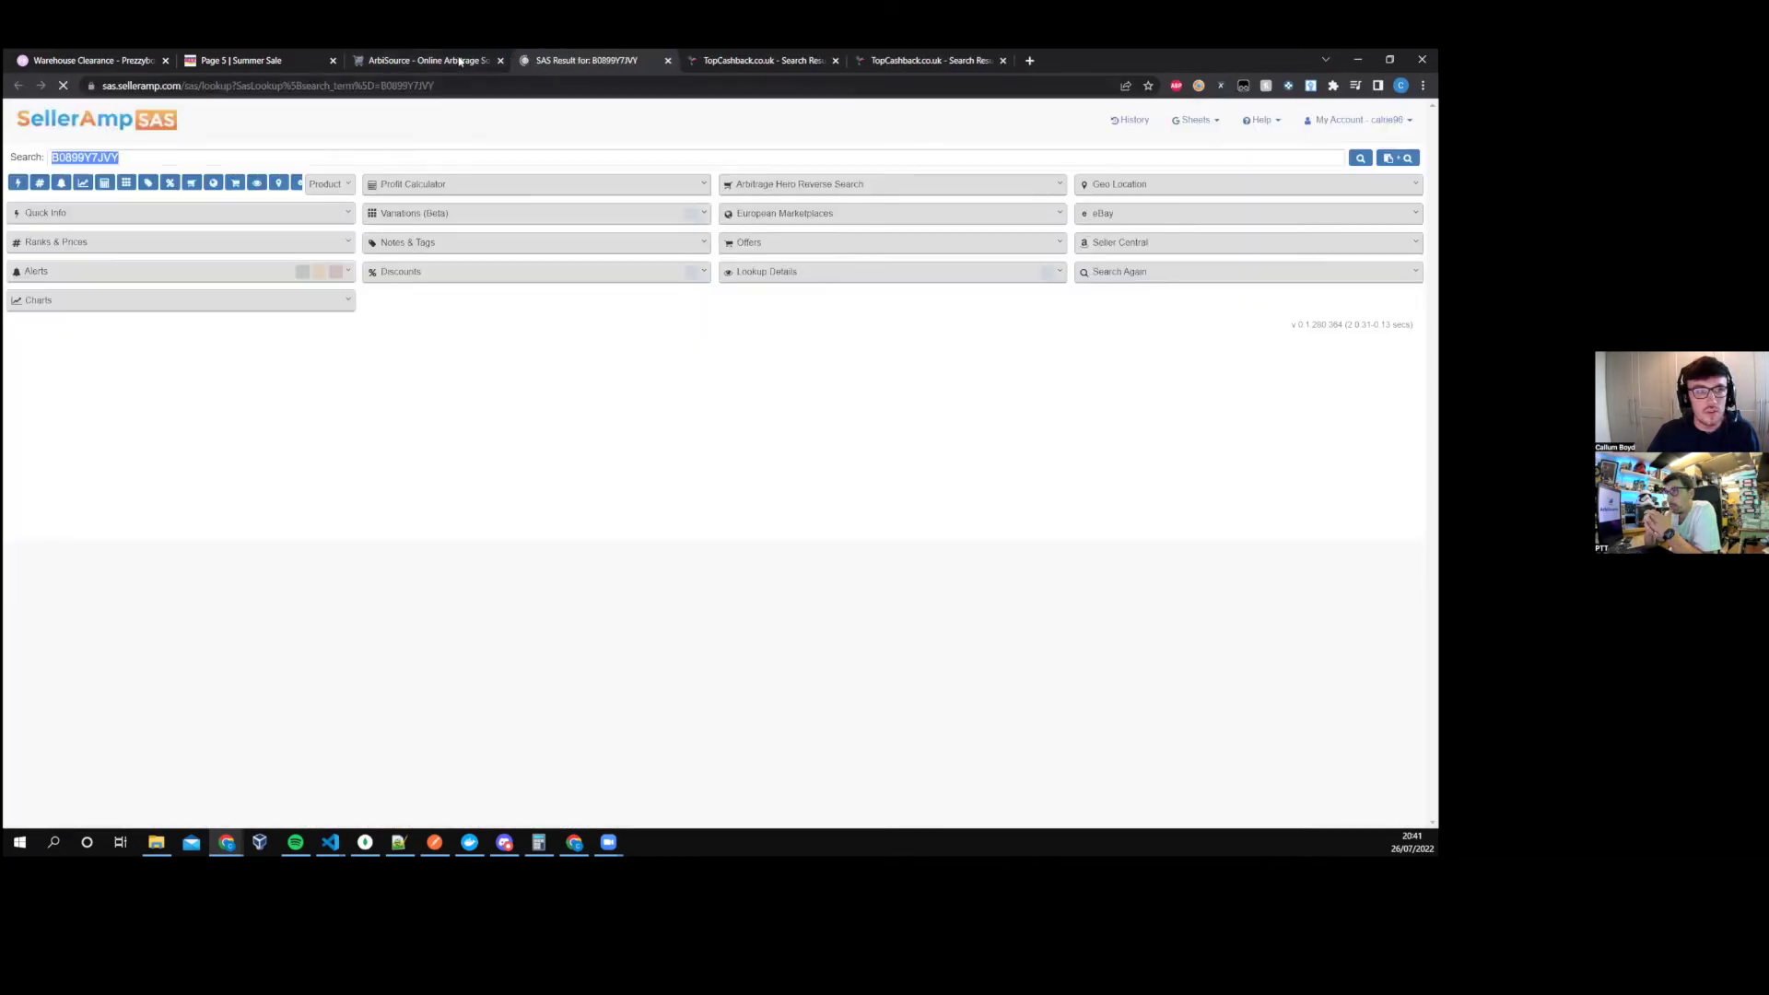
{"action": "left_click", "coordinate": [431, 61]}
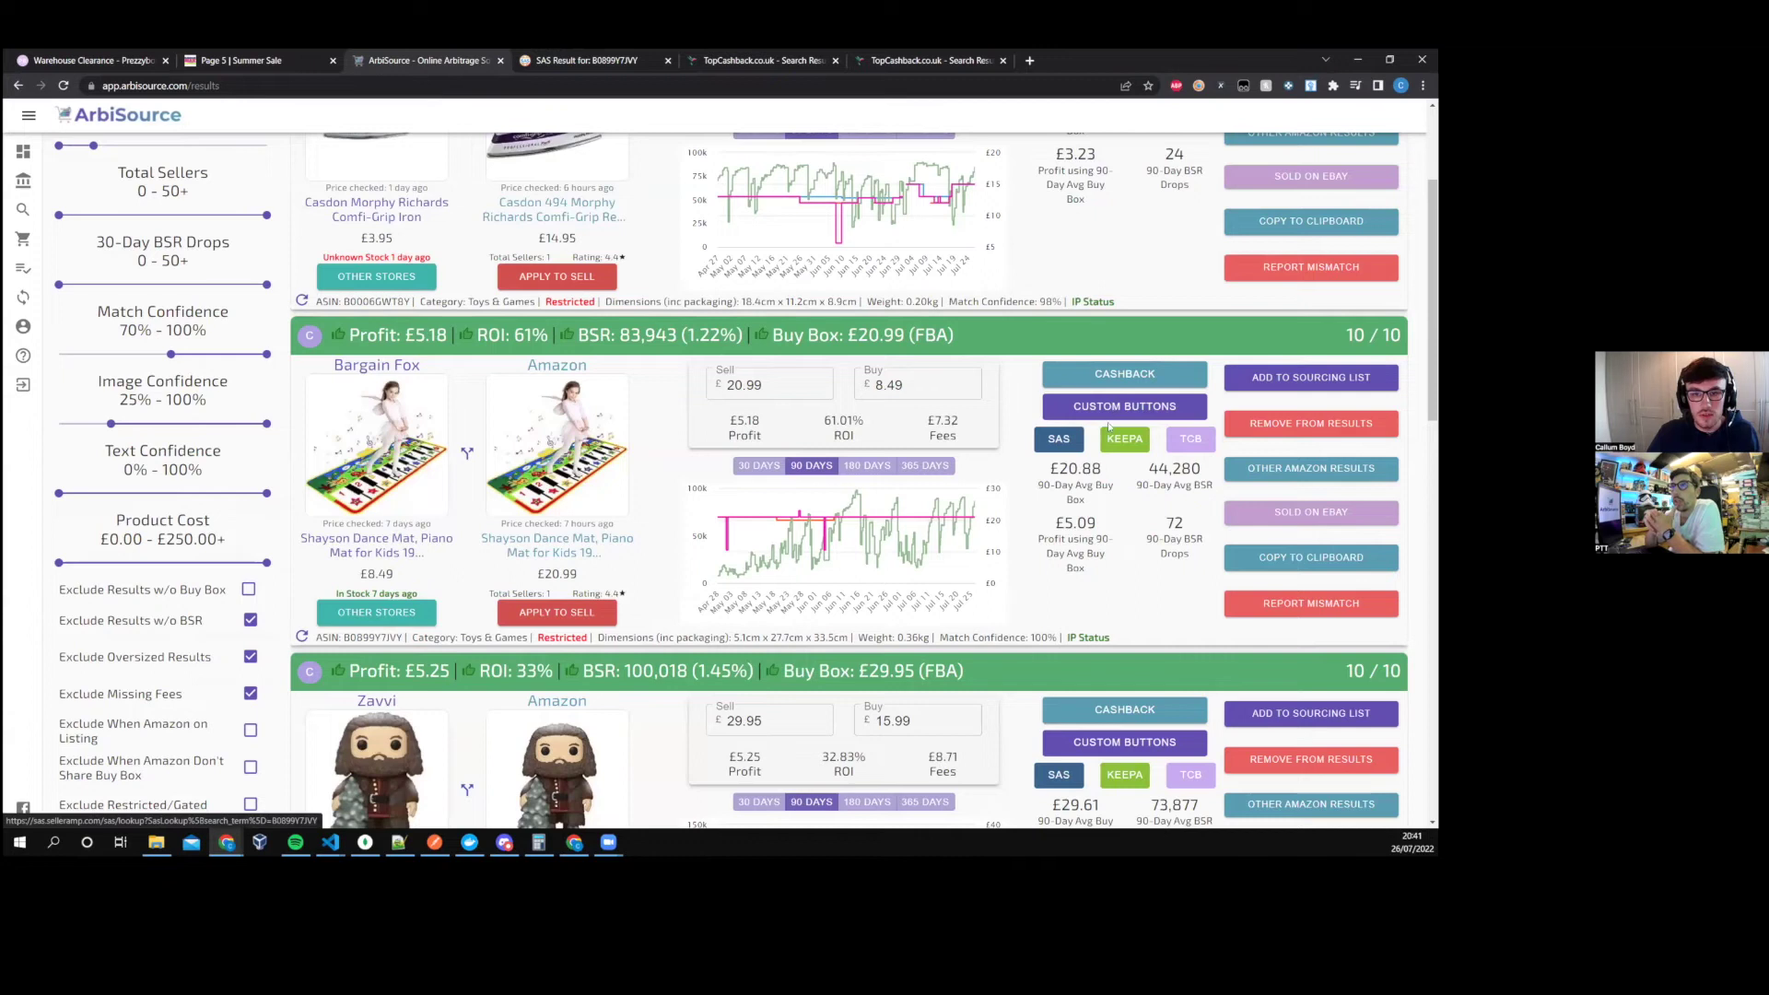
- Delete the SAS custom button so only Keepa and TCB remain, then revisit the SellerAmp lookup
{"action": "left_click", "coordinate": [1110, 406]}
{"action": "left_click", "coordinate": [949, 532]}
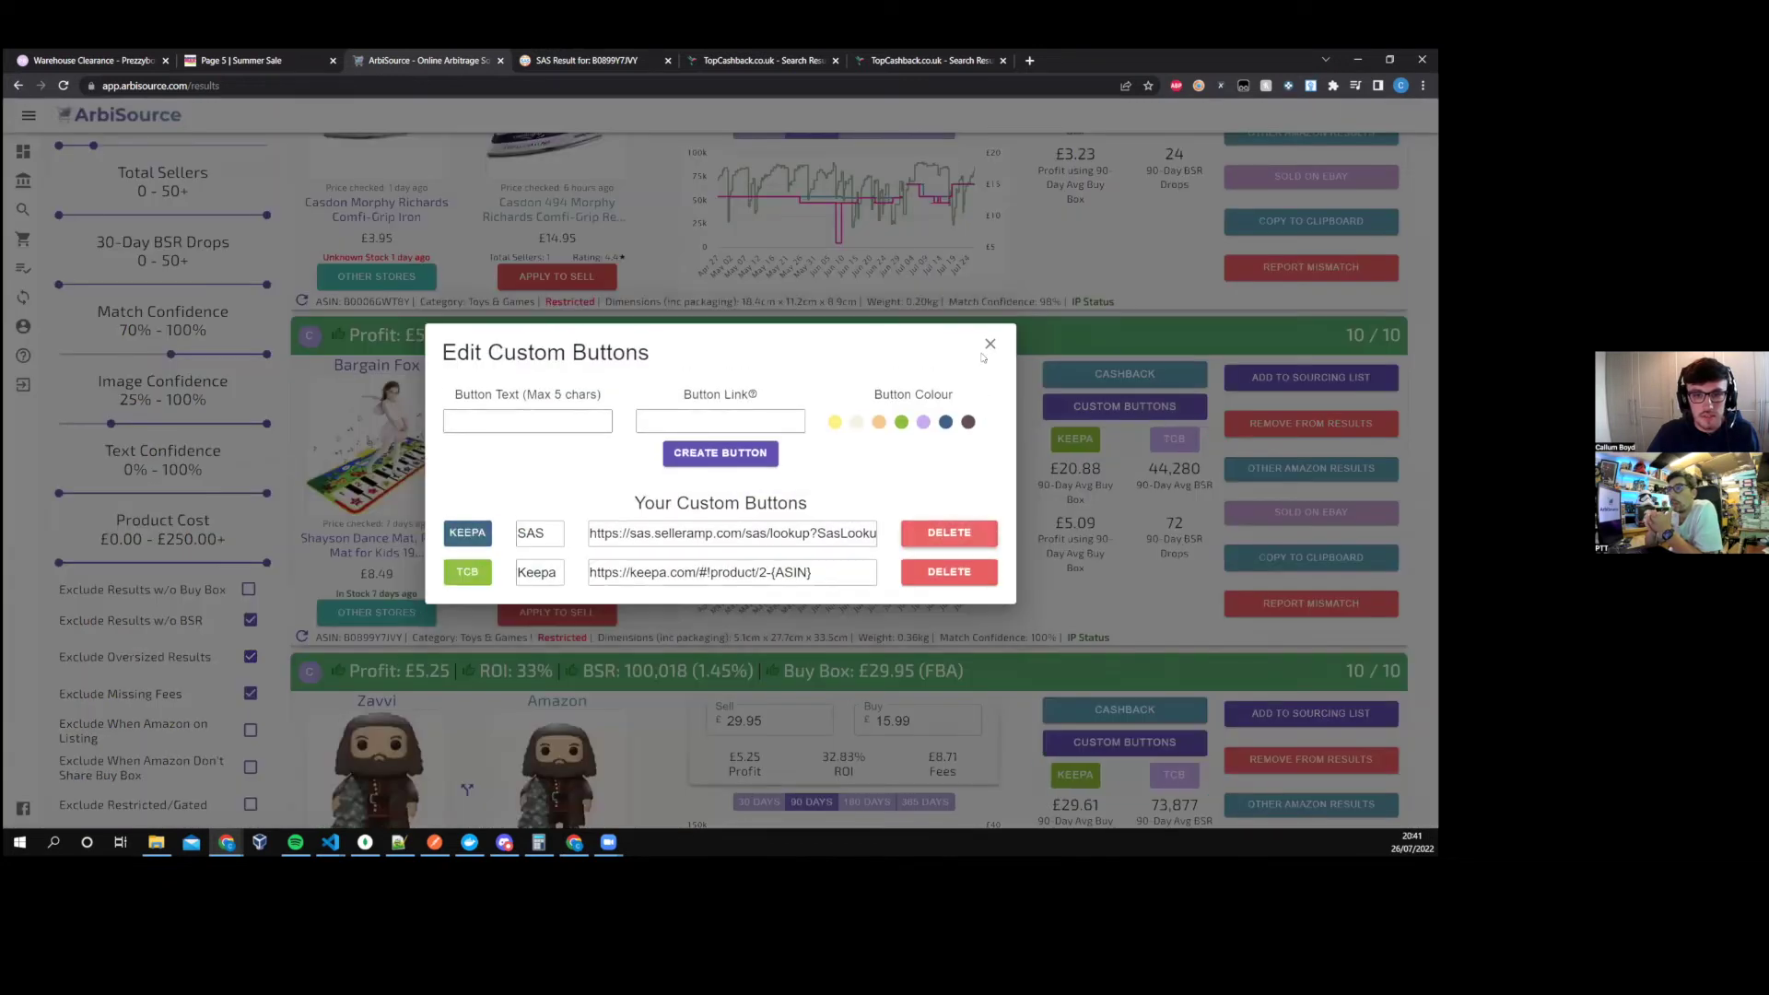
{"action": "left_click", "coordinate": [1064, 491]}
{"action": "left_click", "coordinate": [587, 61]}
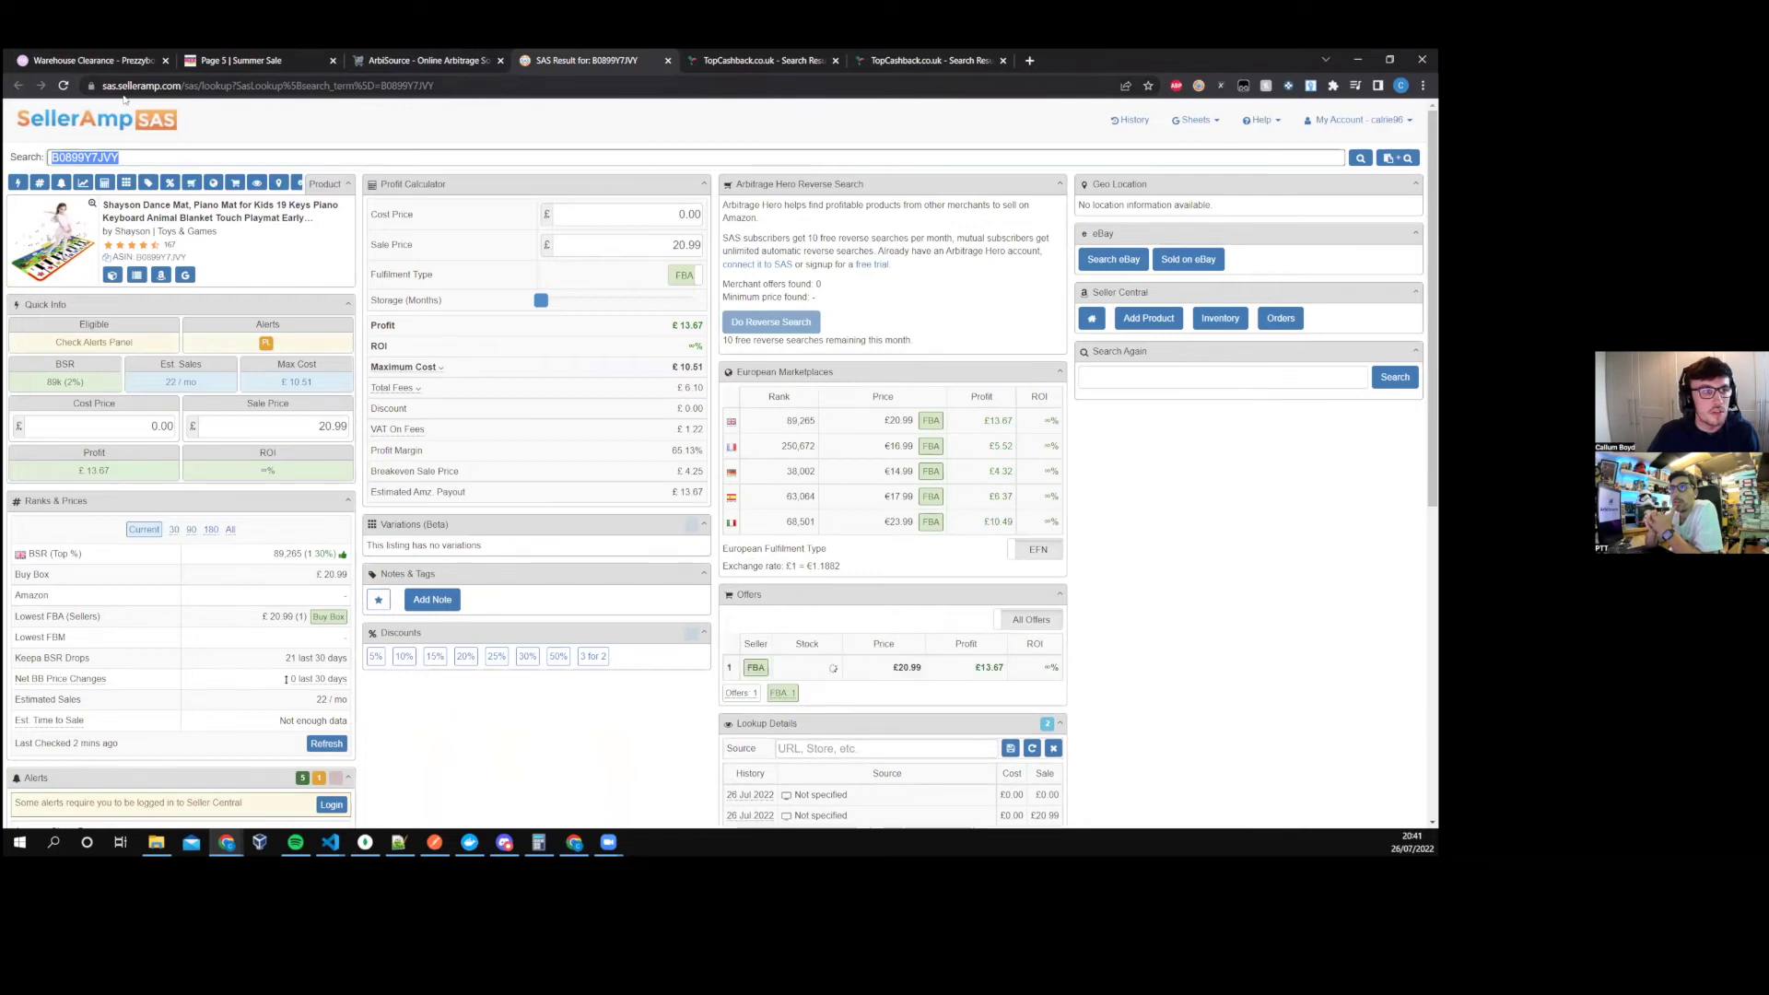
- Select the SellerAmp lookup page's full web address, including its ASIN, for copying
{"action": "left_click", "coordinate": [157, 85]}
{"action": "left_click", "coordinate": [494, 86]}
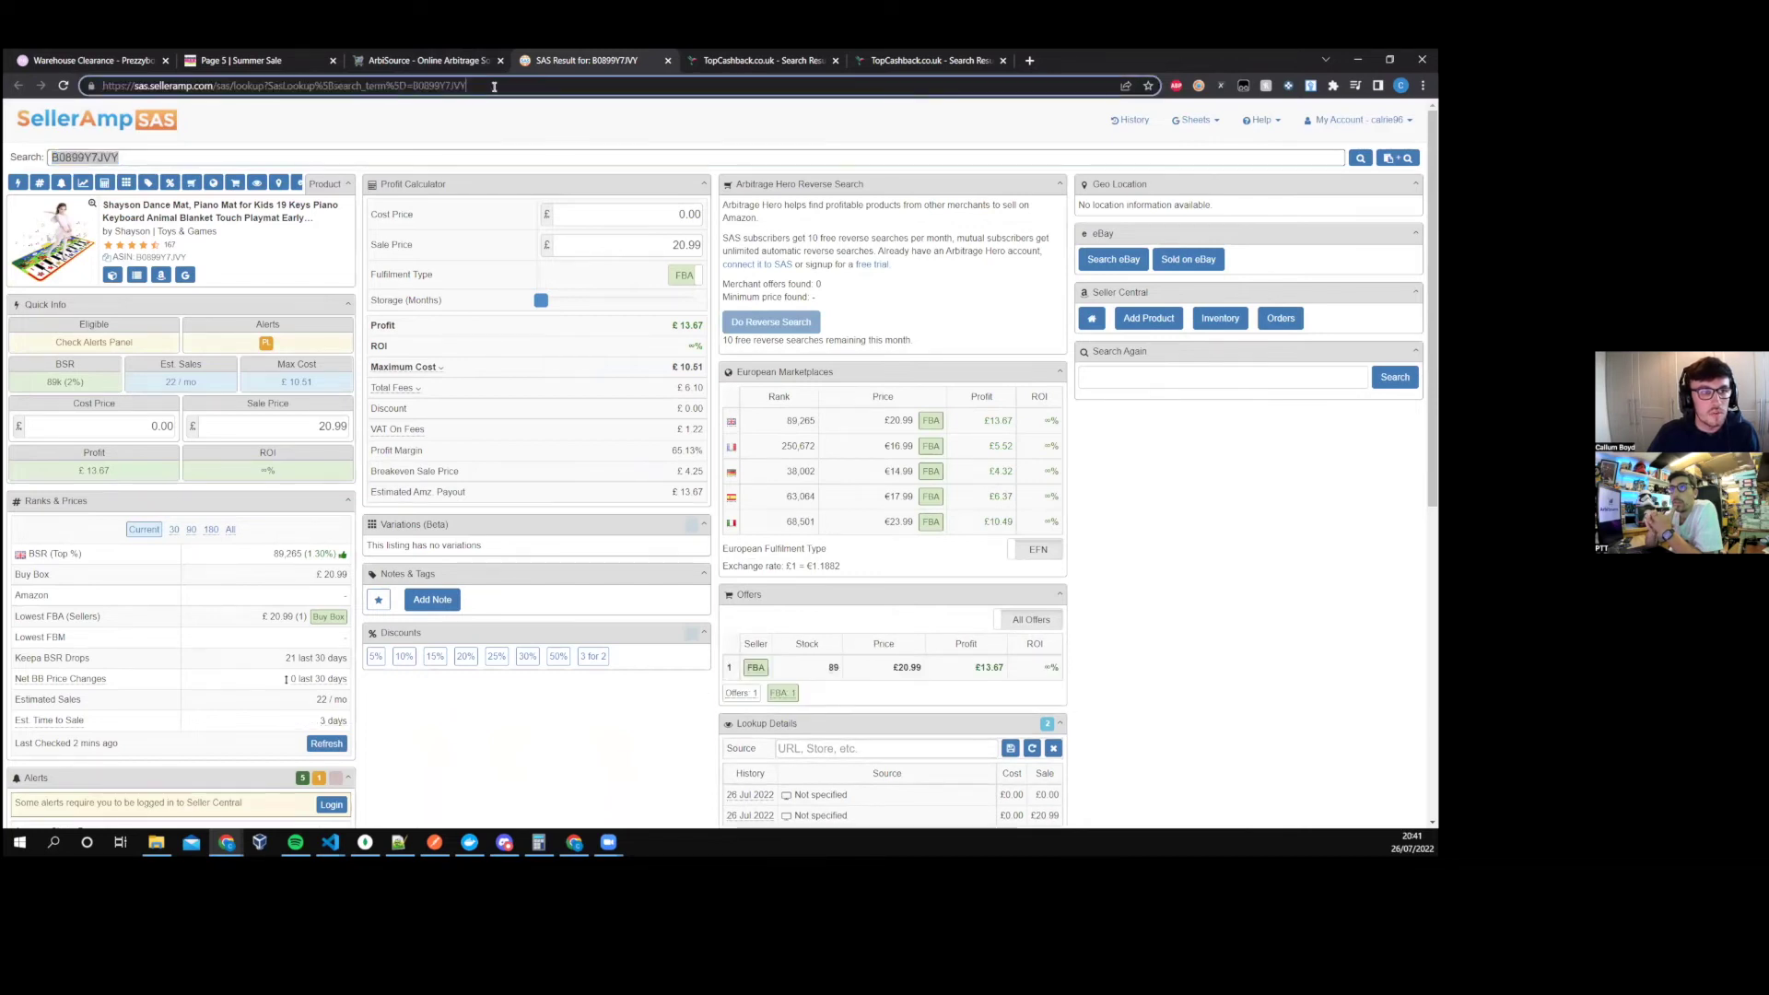
{"action": "left_click_drag", "start_coordinate": [494, 86], "coordinate": [412, 85]}
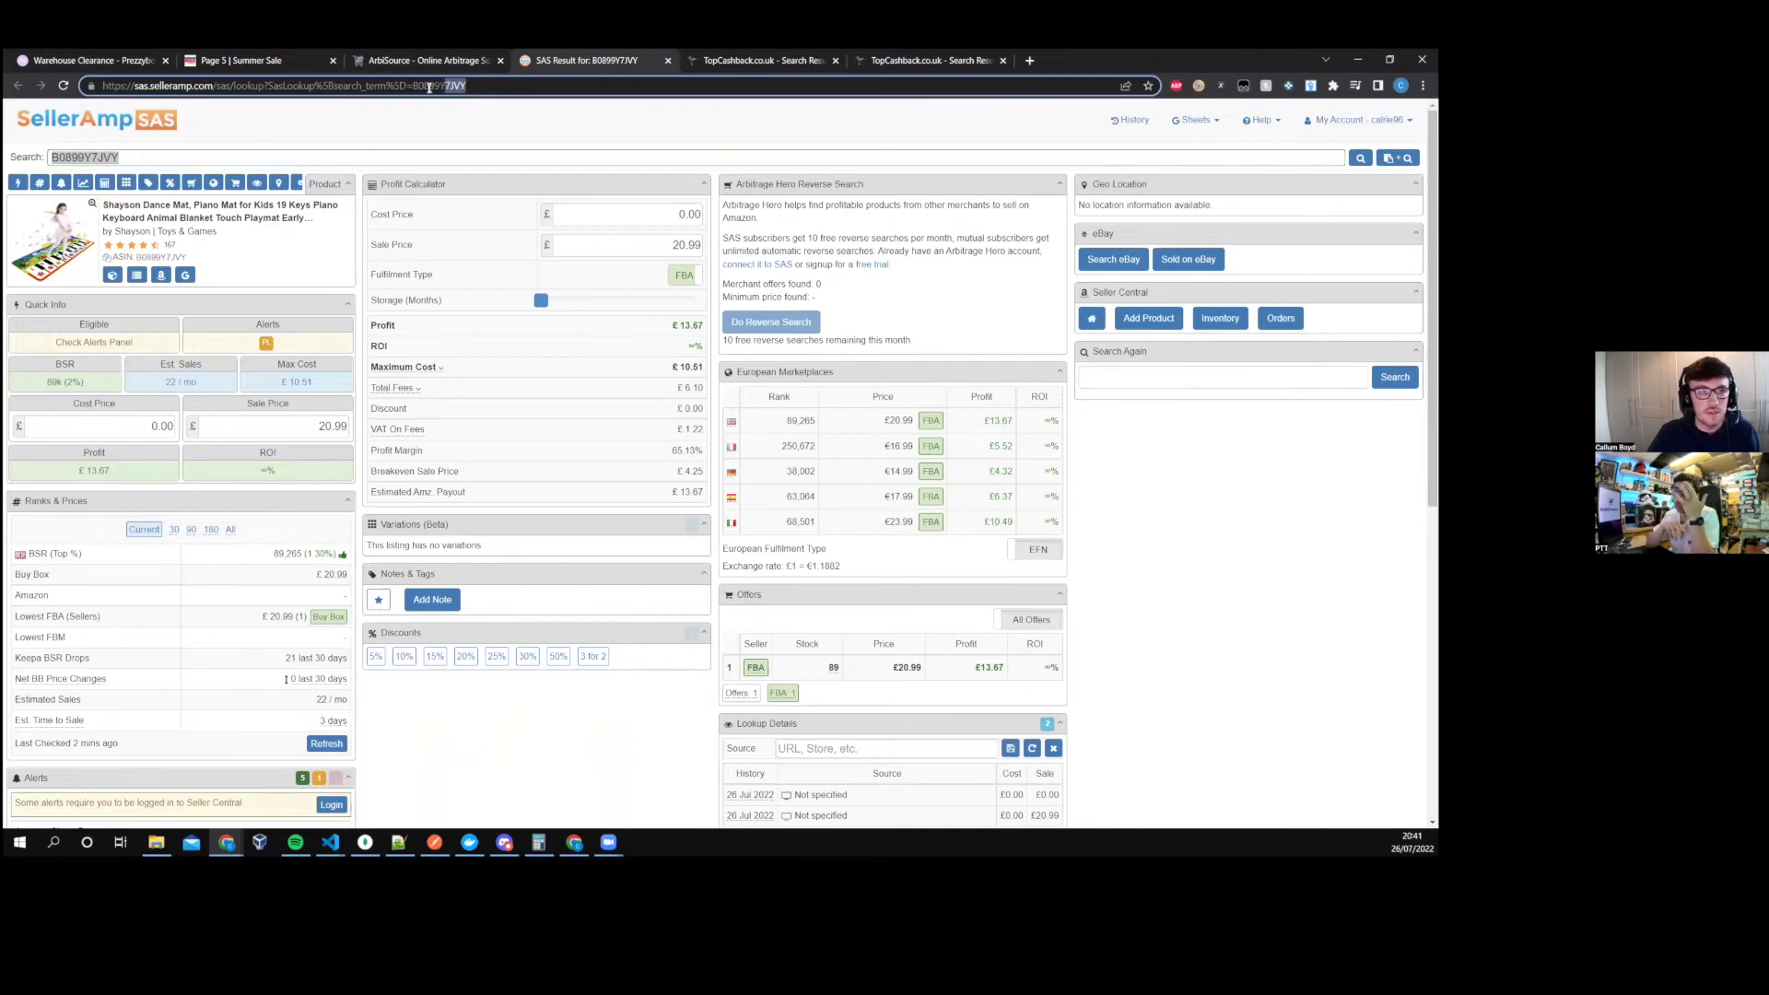
{"action": "key", "text": "ctrl+a"}
- Start a new custom button labelled SAS, pasting the SellerAmp lookup address as its link
{"action": "left_click", "coordinate": [448, 61]}
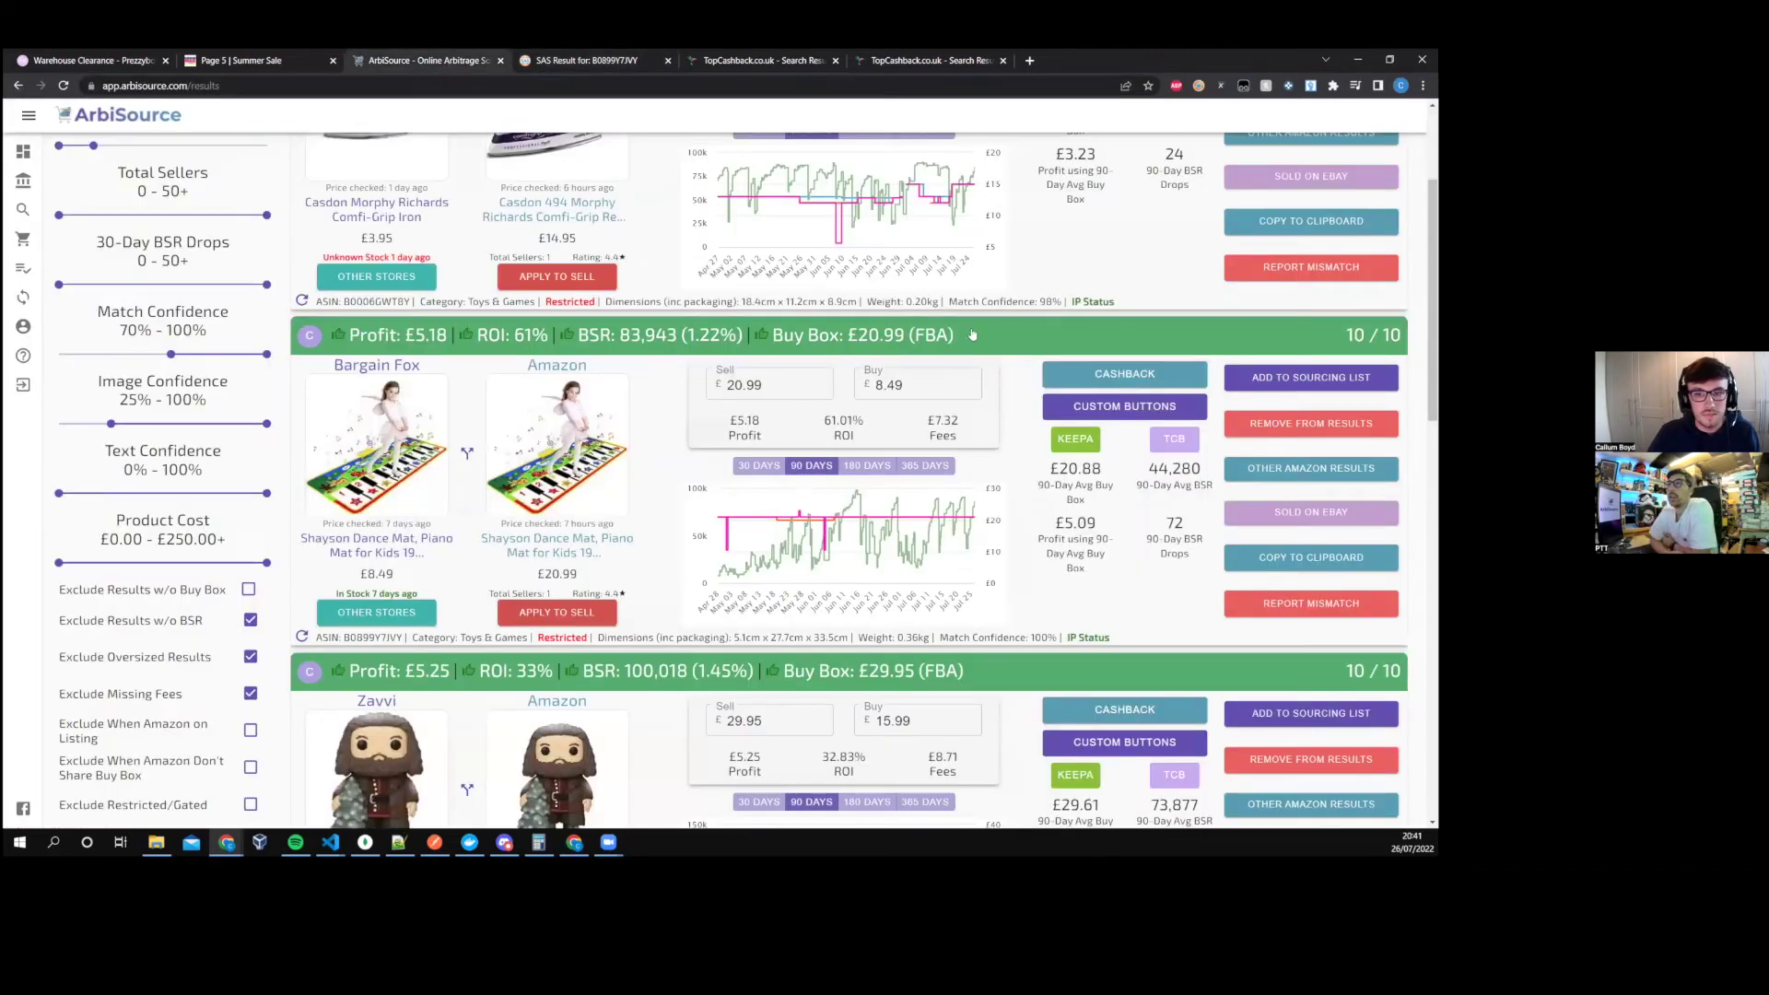
{"action": "left_click", "coordinate": [1125, 407]}
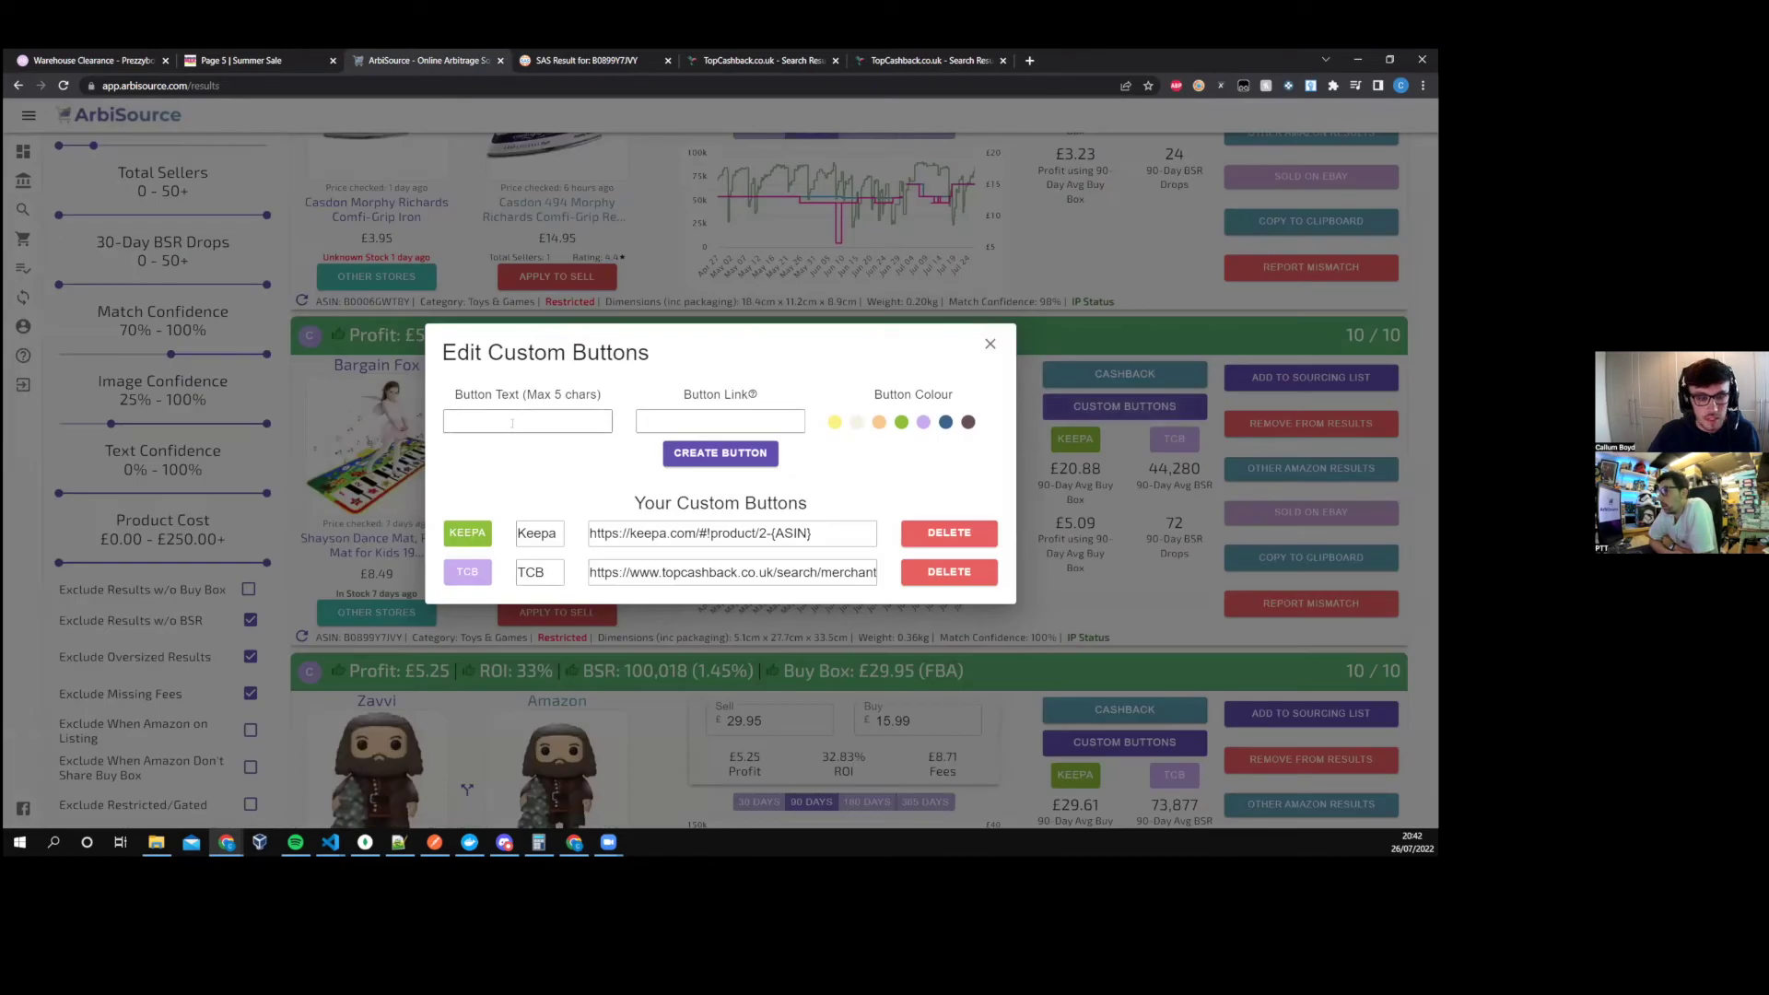
{"action": "type", "text": "SAS"}
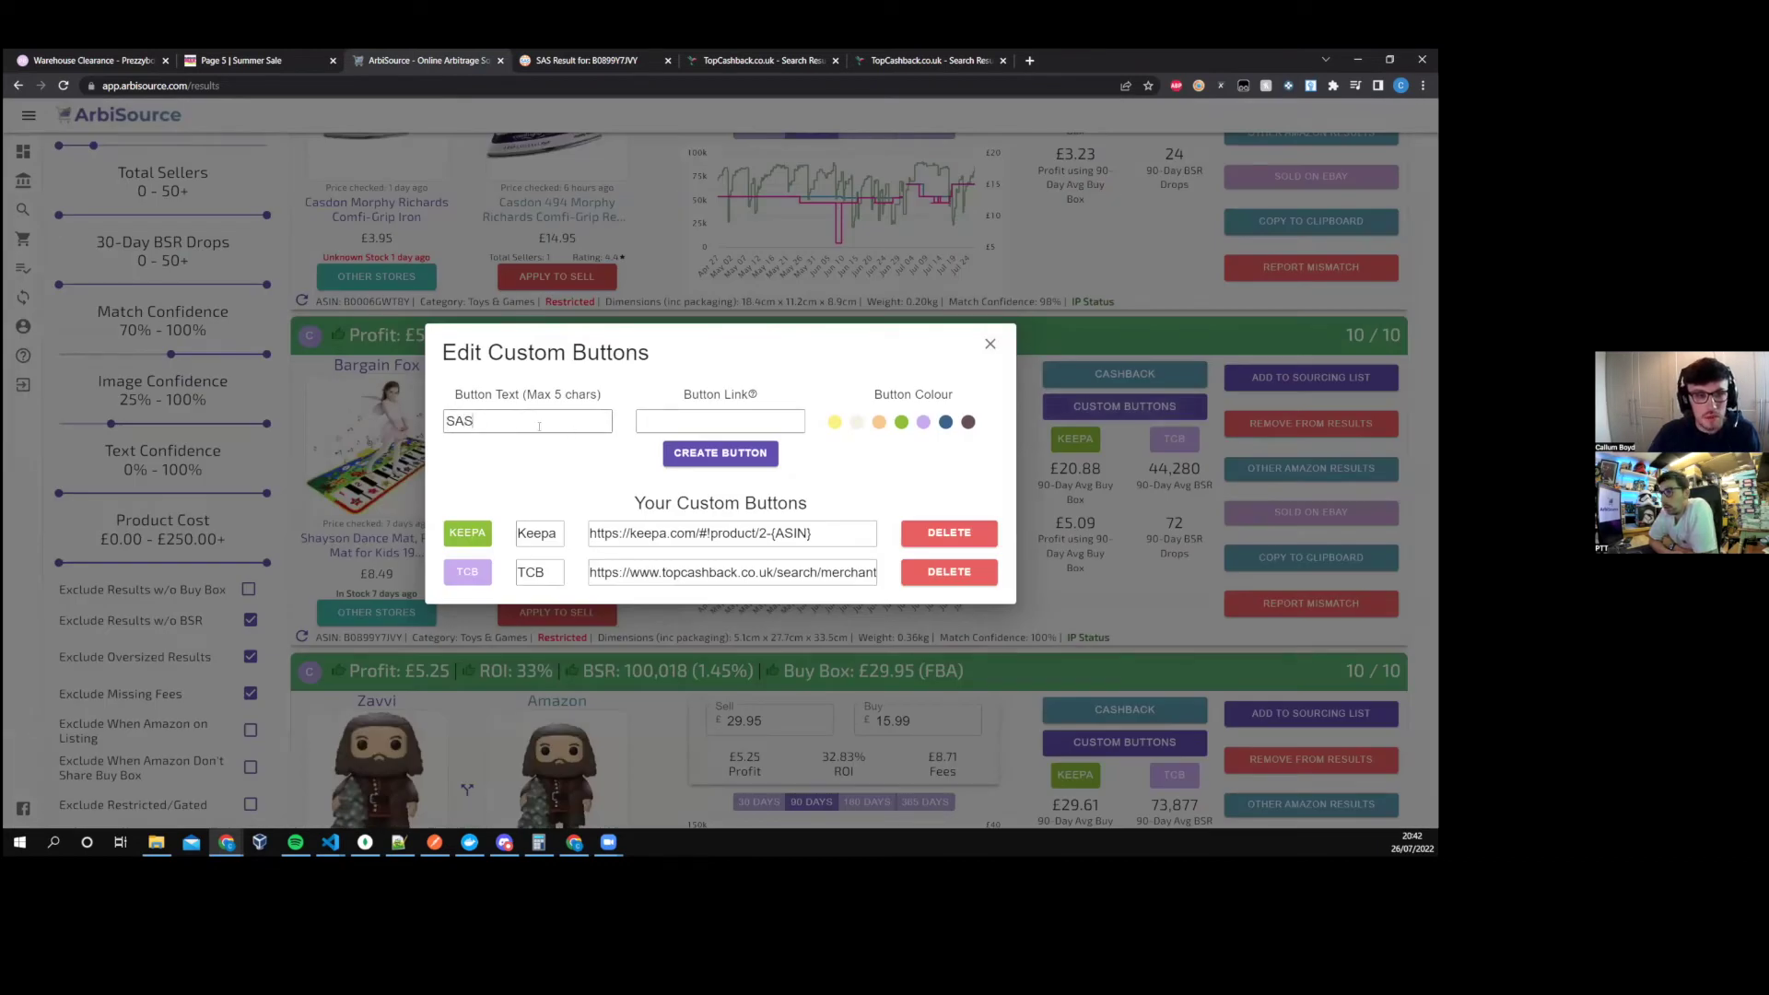
{"action": "double_click", "coordinate": [539, 426]}
{"action": "left_click", "coordinate": [720, 425]}
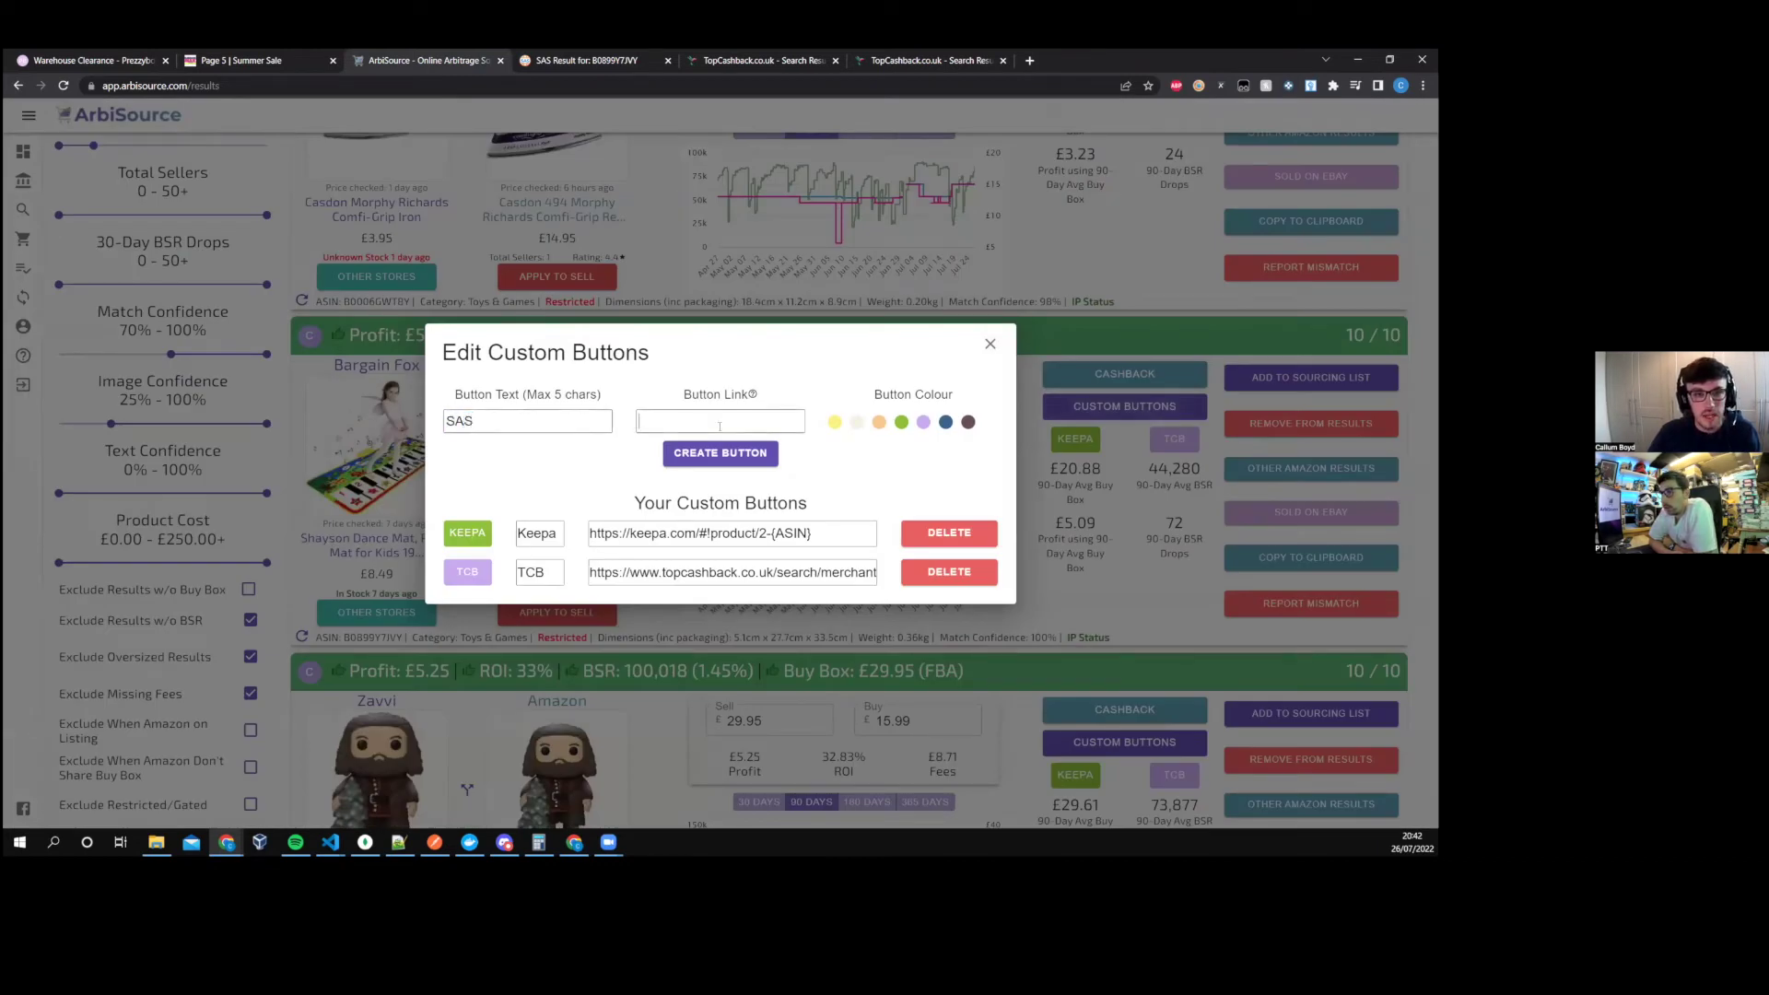
{"action": "key", "text": "ctrl+v"}
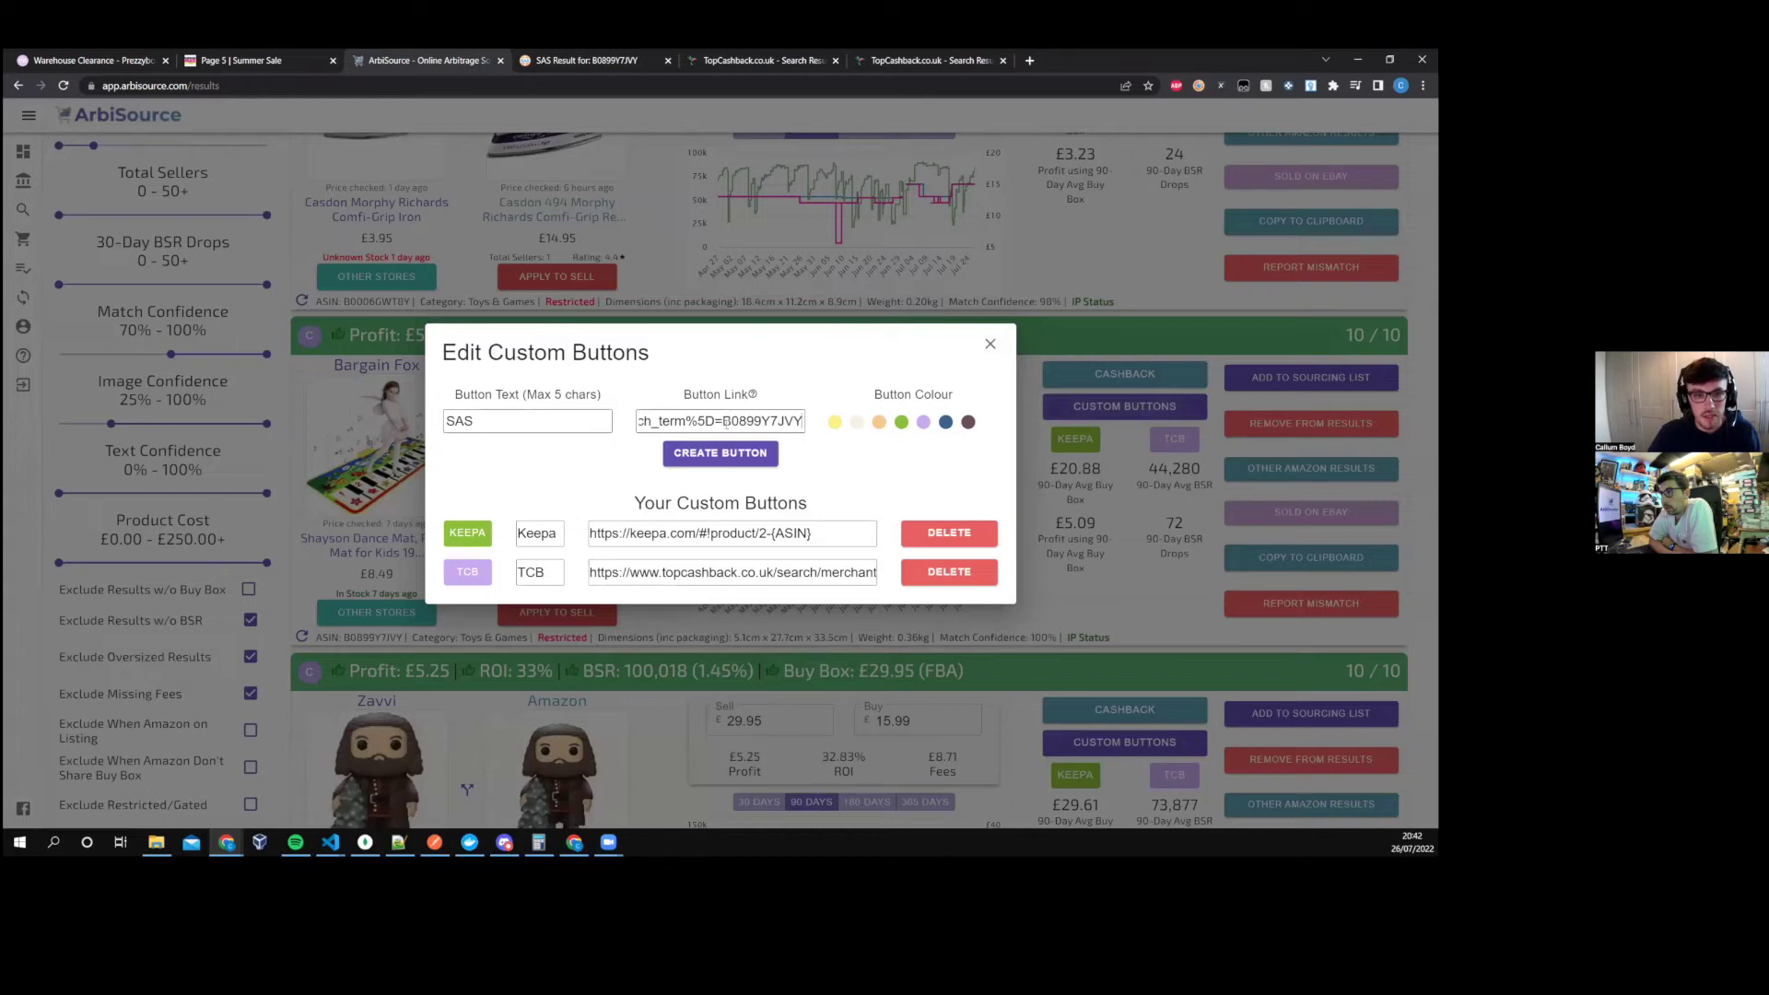
- Replace ASIN B0899Y7JVY in the link with {ASIN}, make it dark brown, and create it
{"action": "left_click_drag", "start_coordinate": [724, 421], "coordinate": [803, 421]}
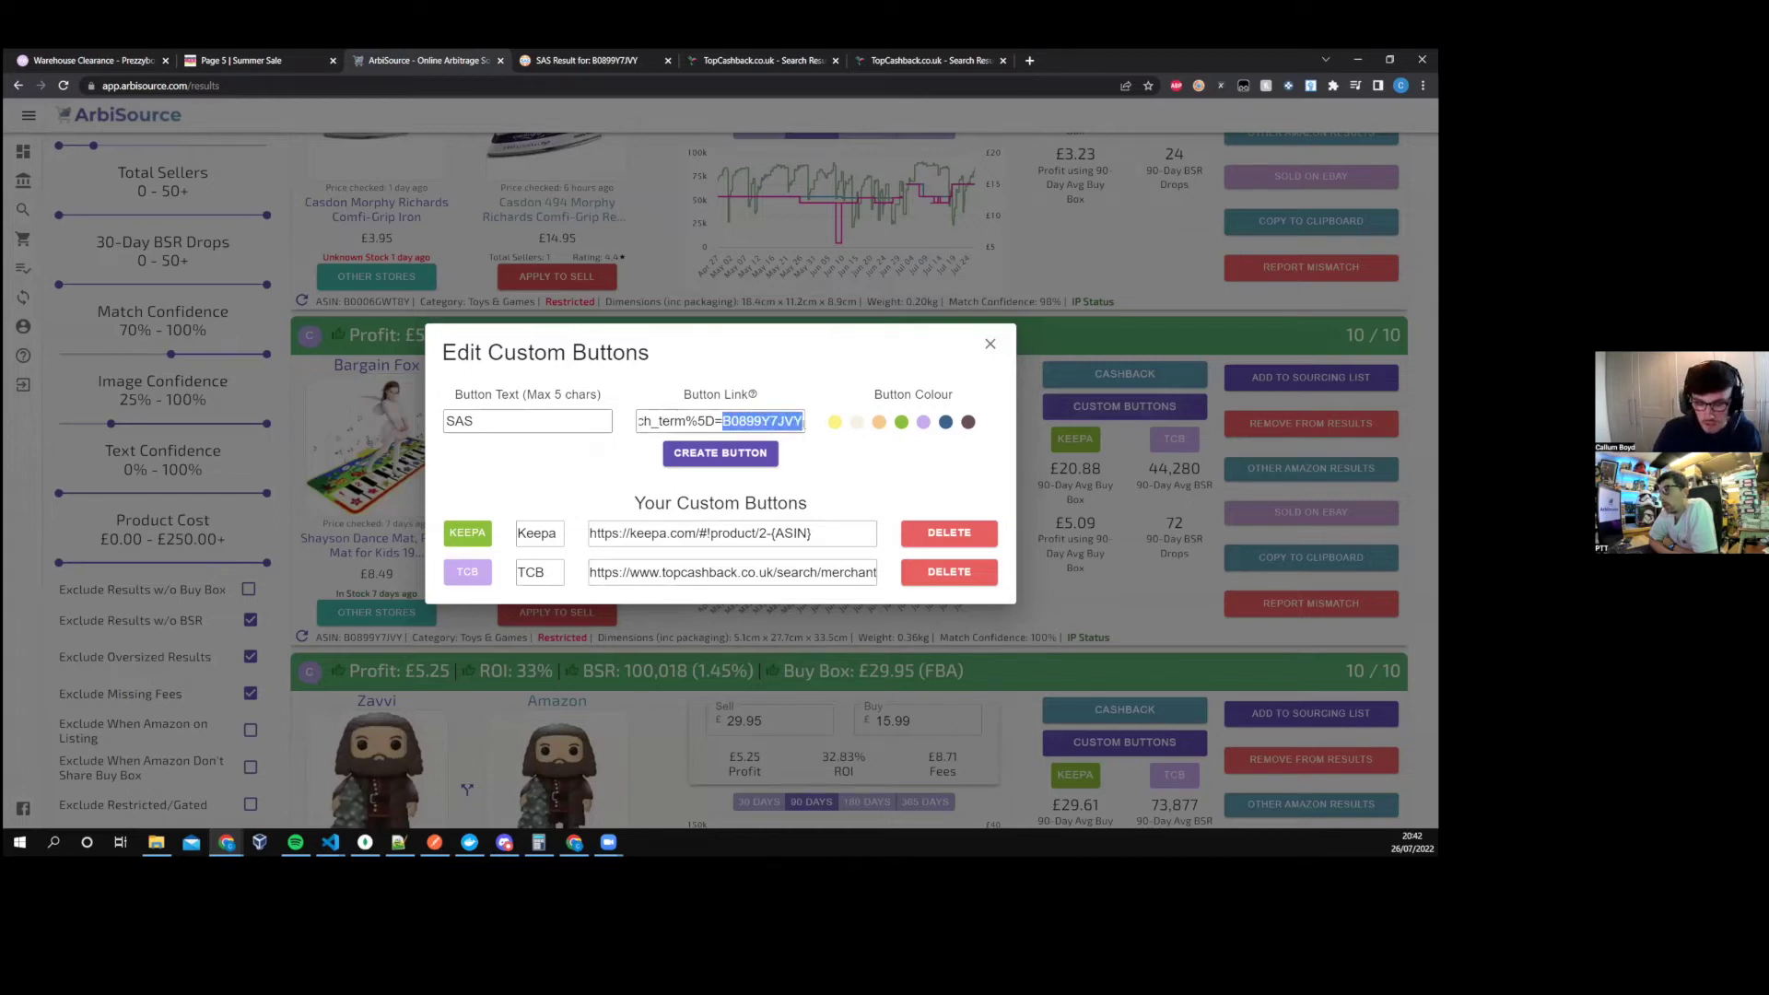
{"action": "type", "text": "{}"}
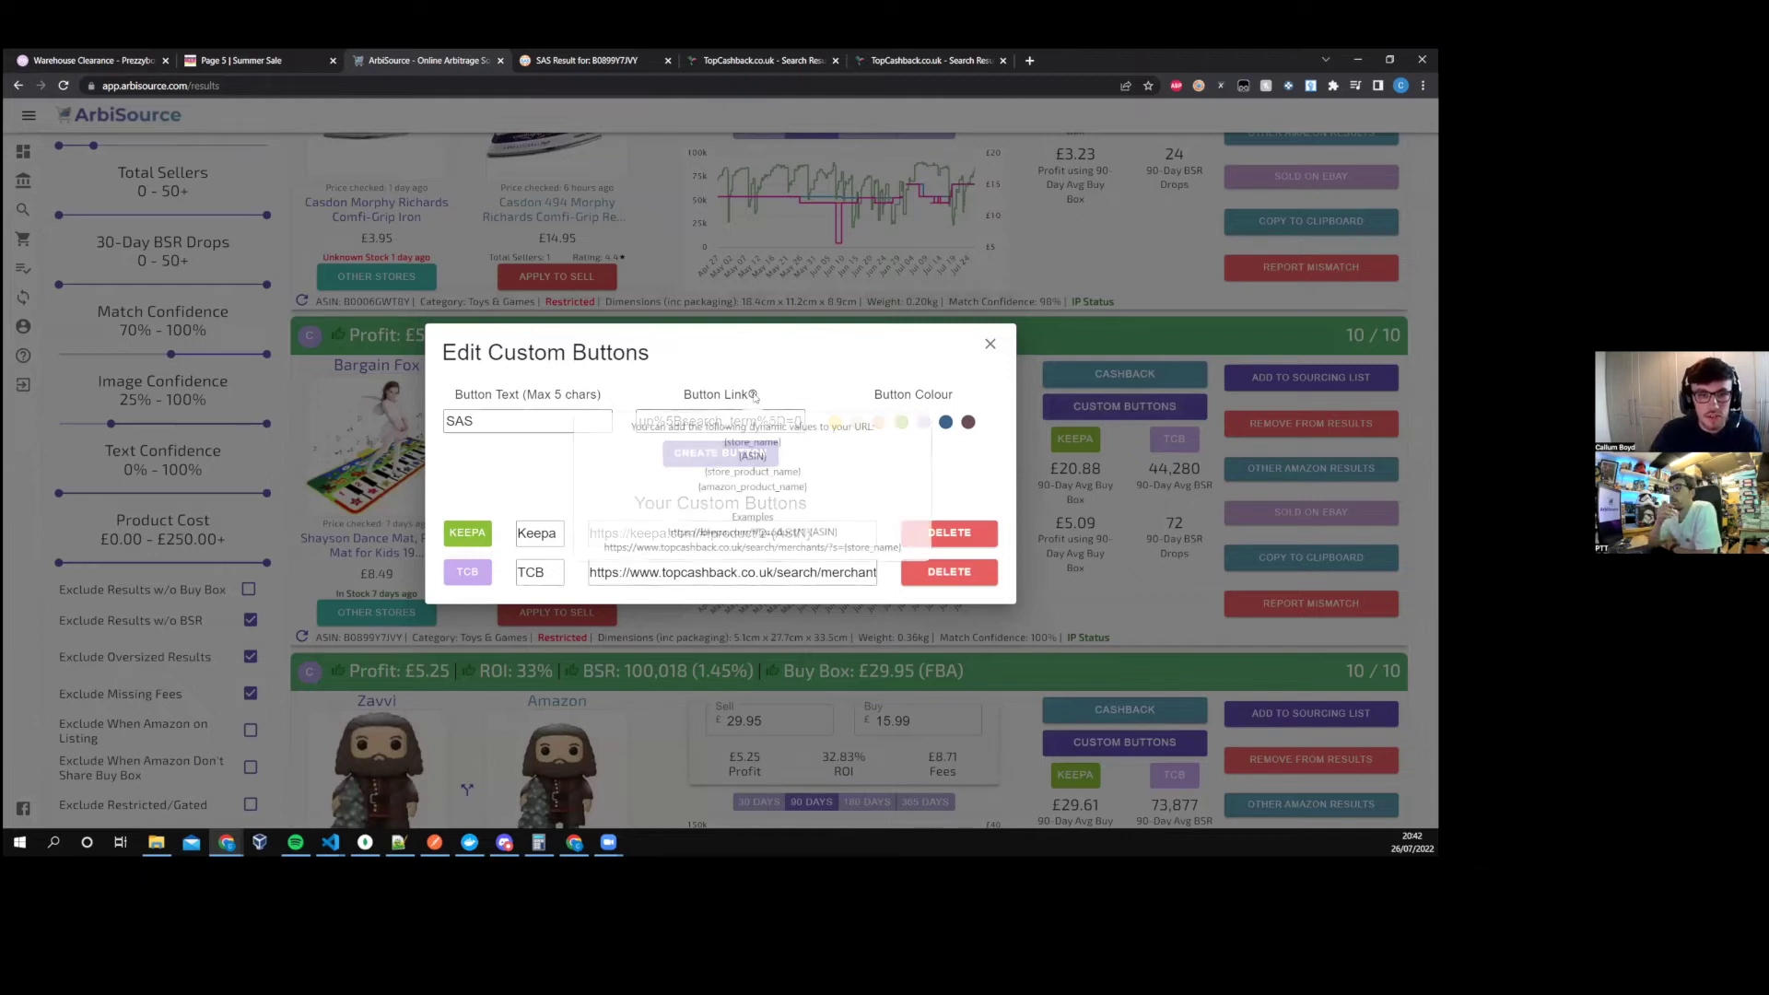
{"action": "mouse_move", "coordinate": [754, 400]}
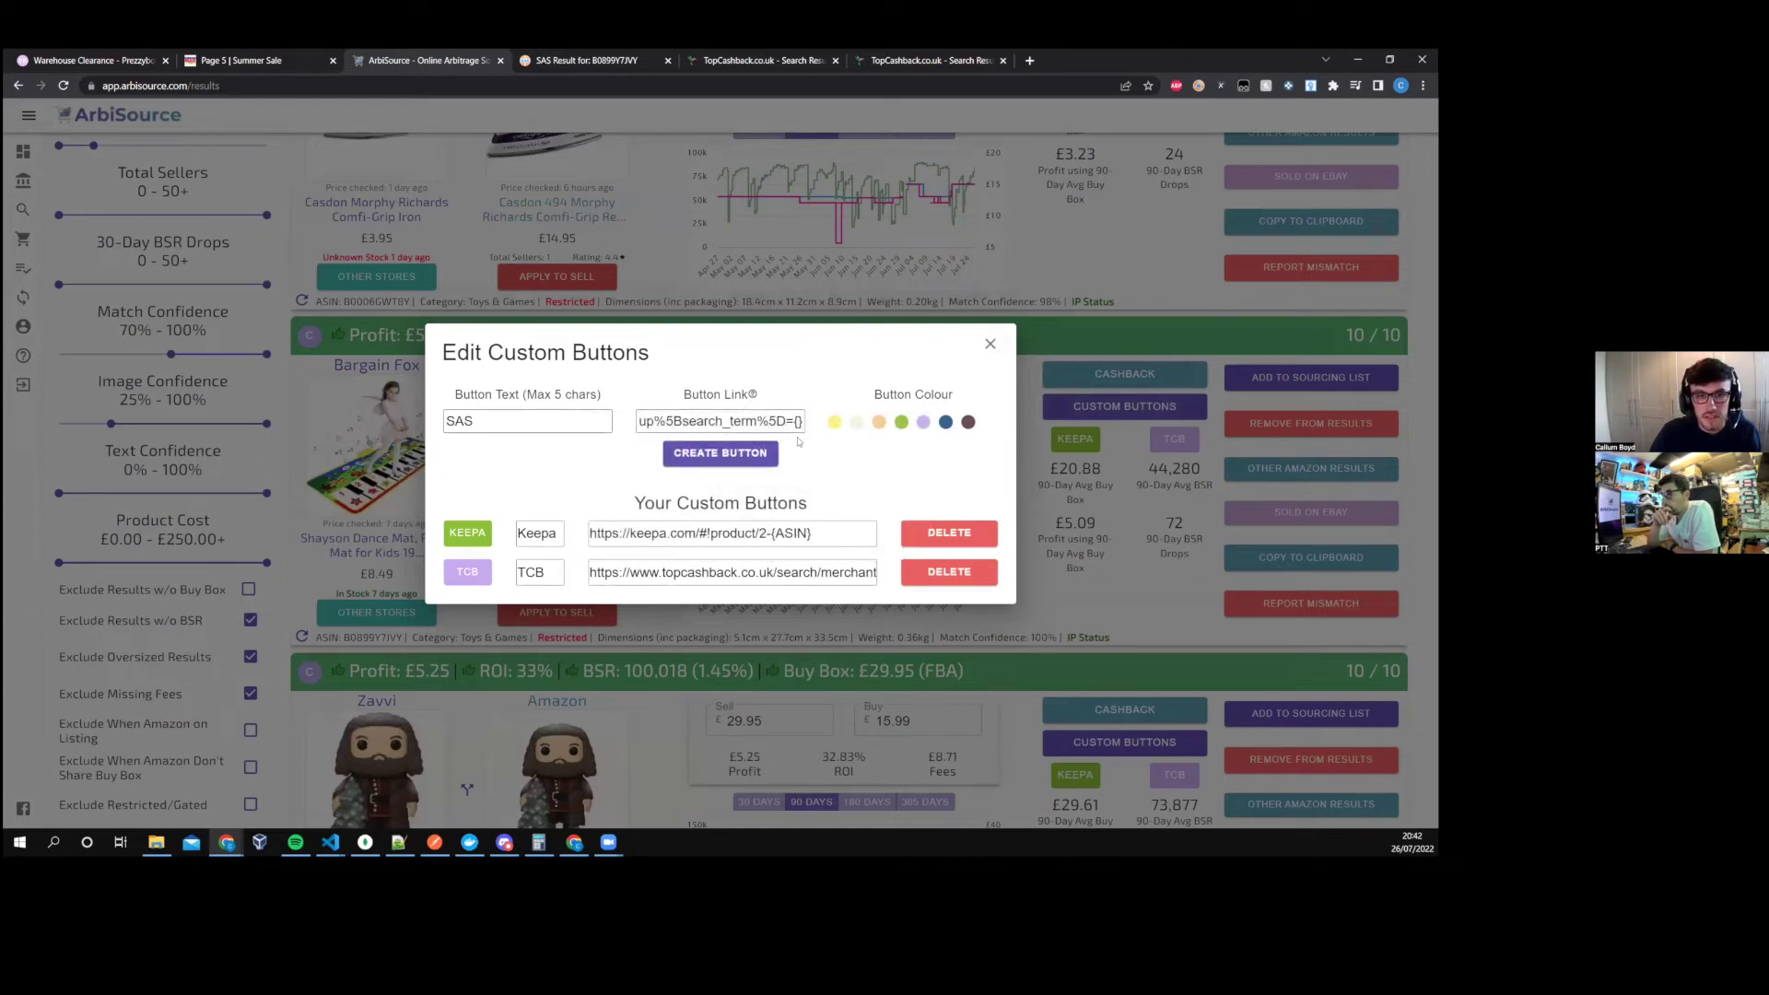
{"action": "type", "text": "AS"}
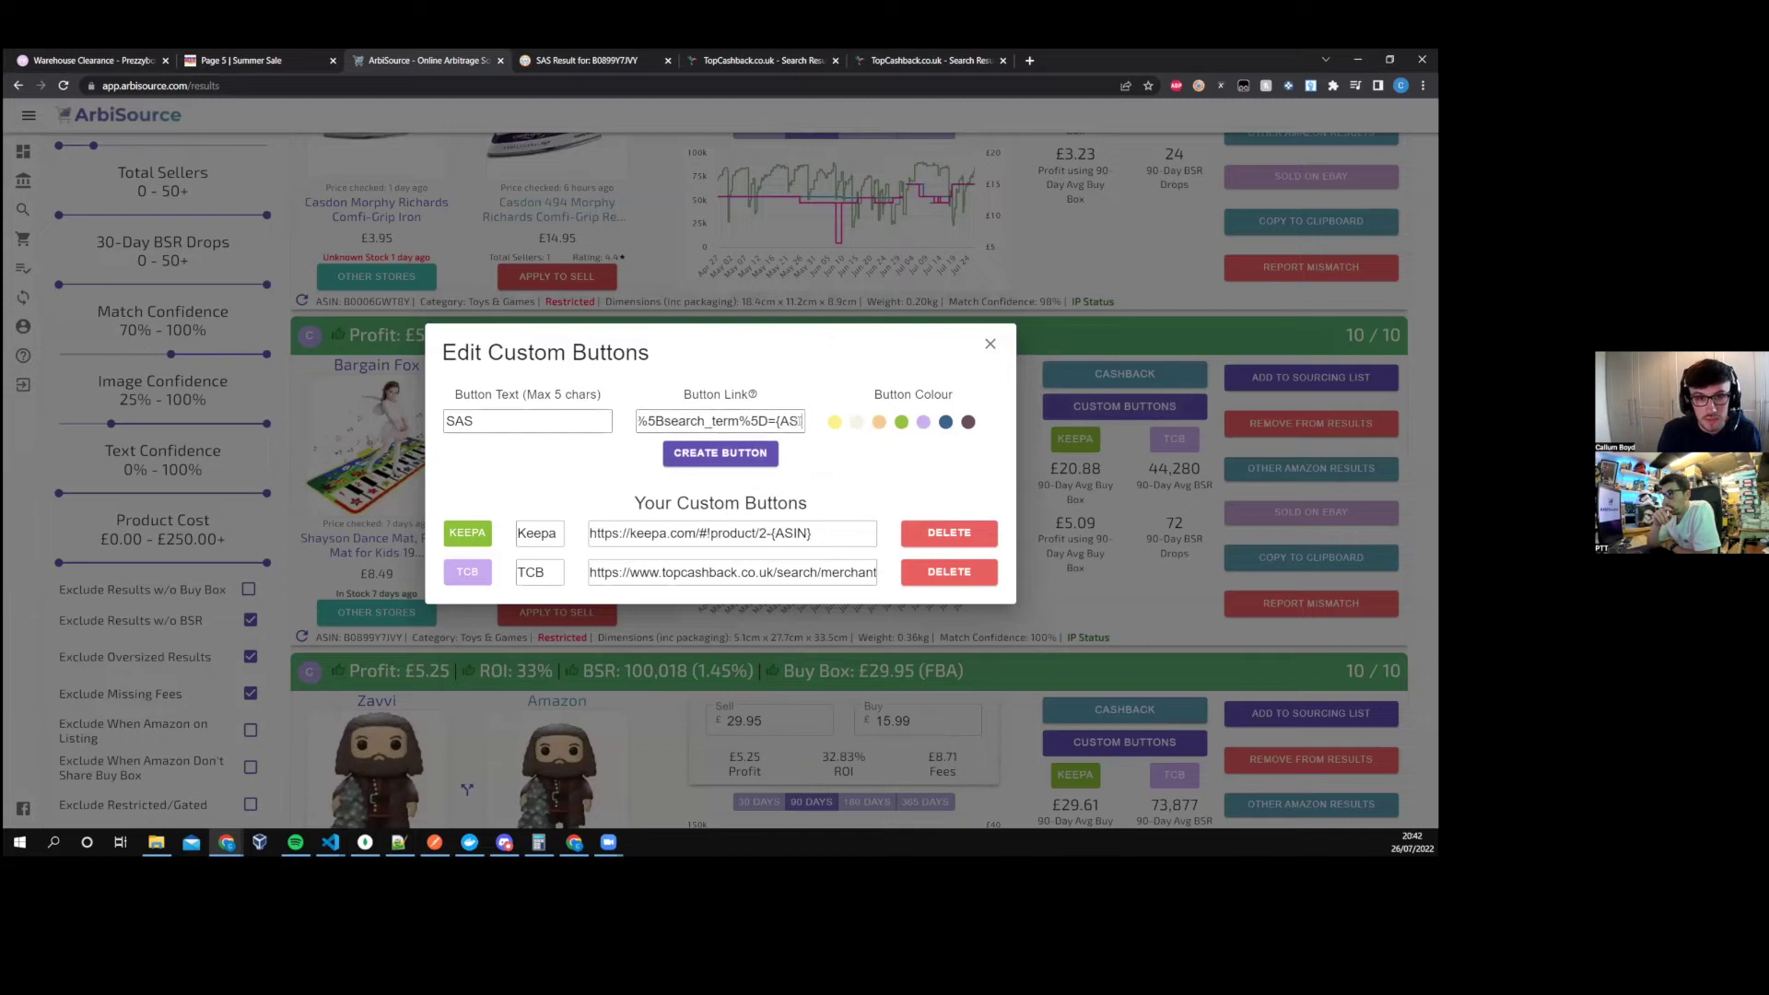
{"action": "type", "text": "IN}"}
{"action": "left_click", "coordinate": [888, 451]}
{"action": "left_click", "coordinate": [967, 422]}
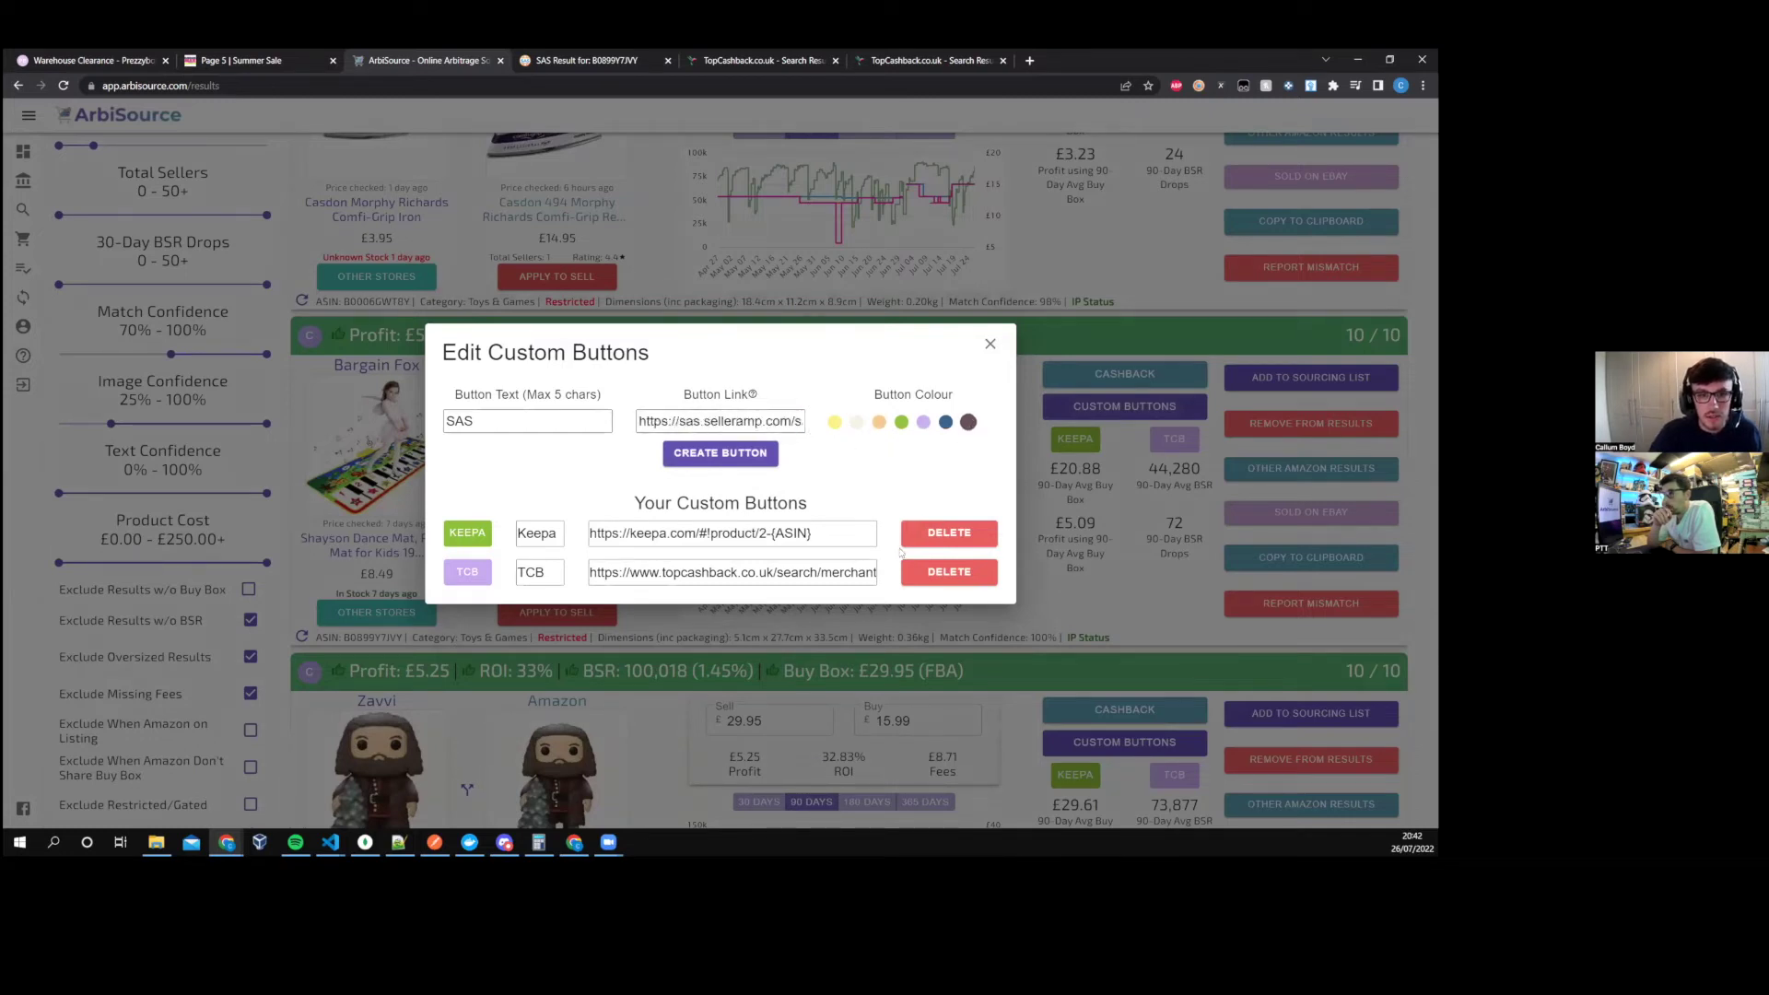
{"action": "left_click", "coordinate": [732, 464]}
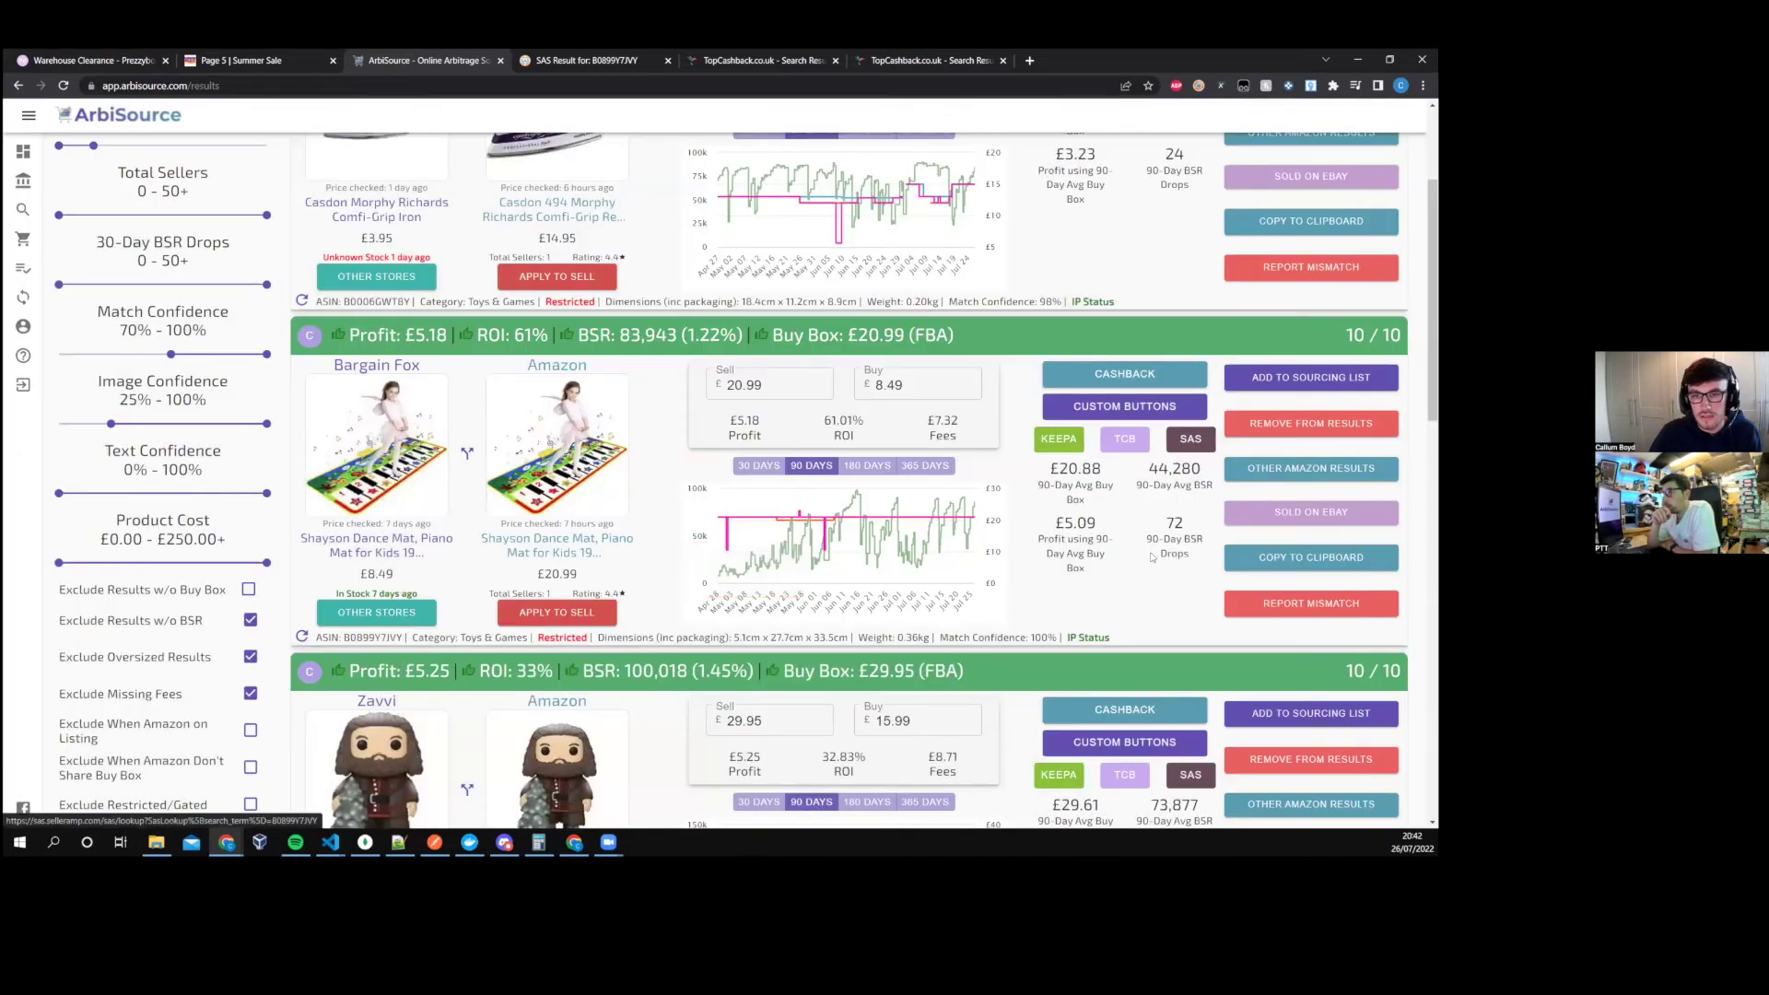
- Review the custom buttons list to confirm SAS sits alongside Keepa and TCB
{"action": "scroll", "coordinate": [1181, 444], "scroll_direction": "down", "scroll_amount": 2}
{"action": "scroll", "coordinate": [1165, 590], "scroll_direction": "up", "scroll_amount": 2}
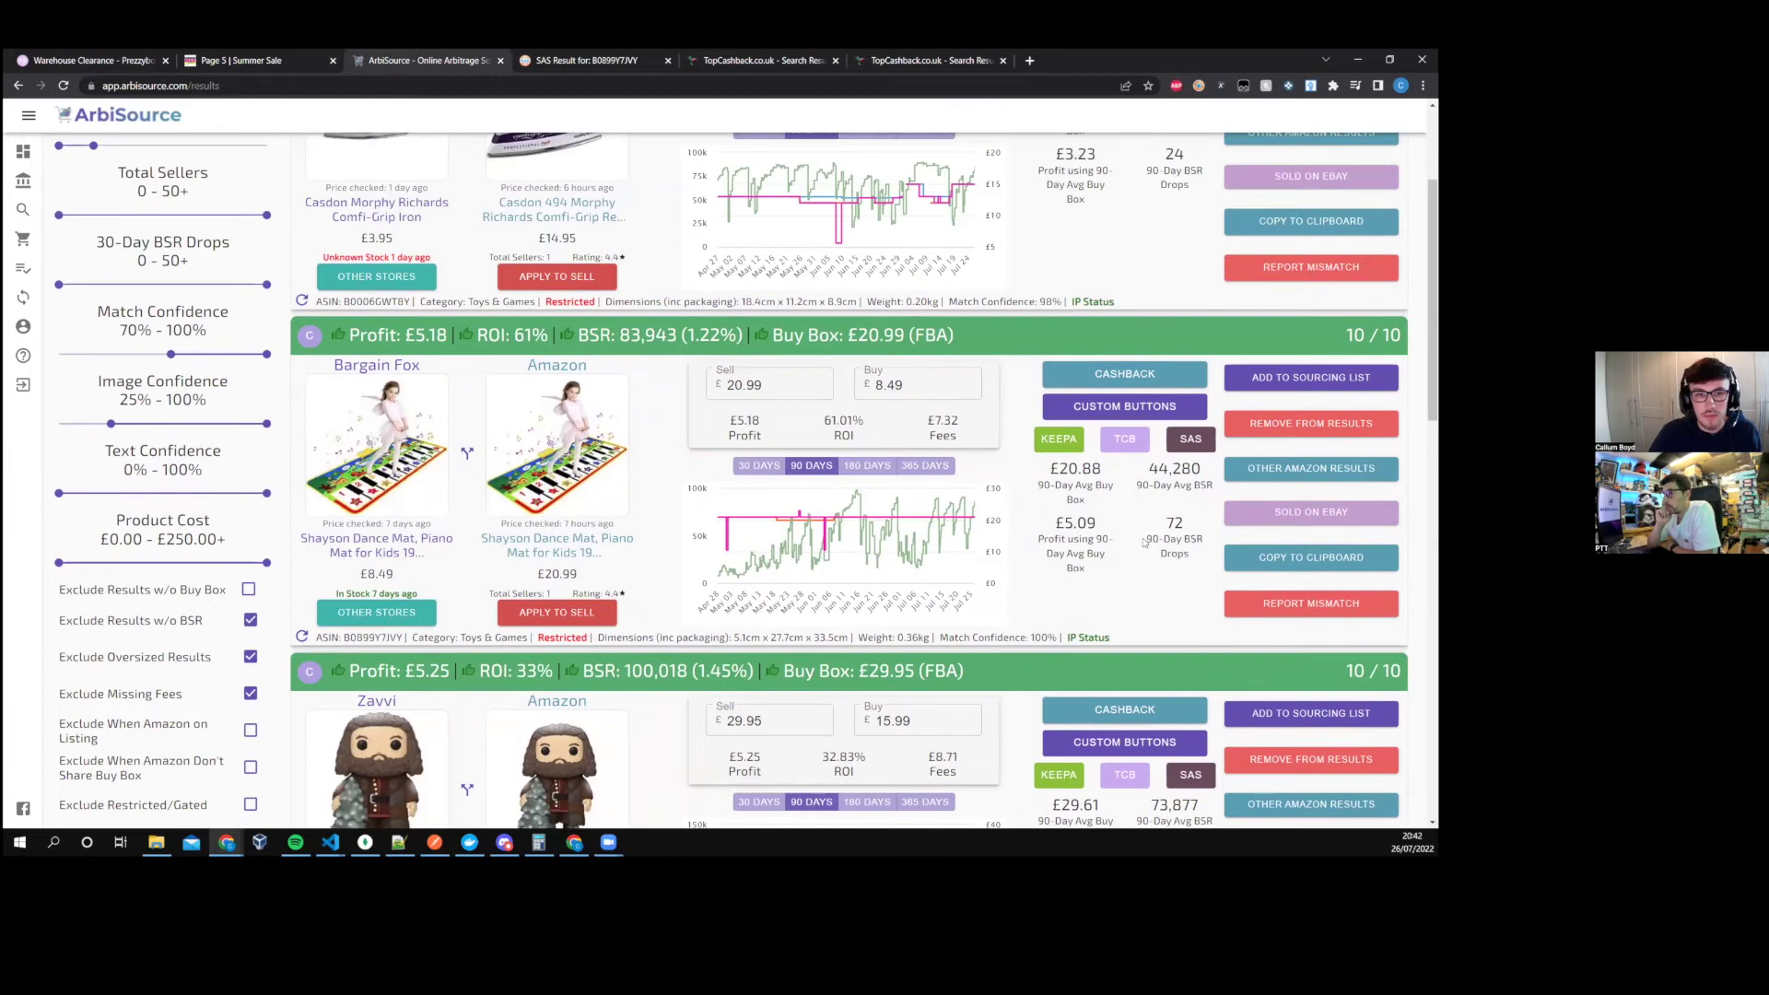
{"action": "left_click", "coordinate": [1102, 406]}
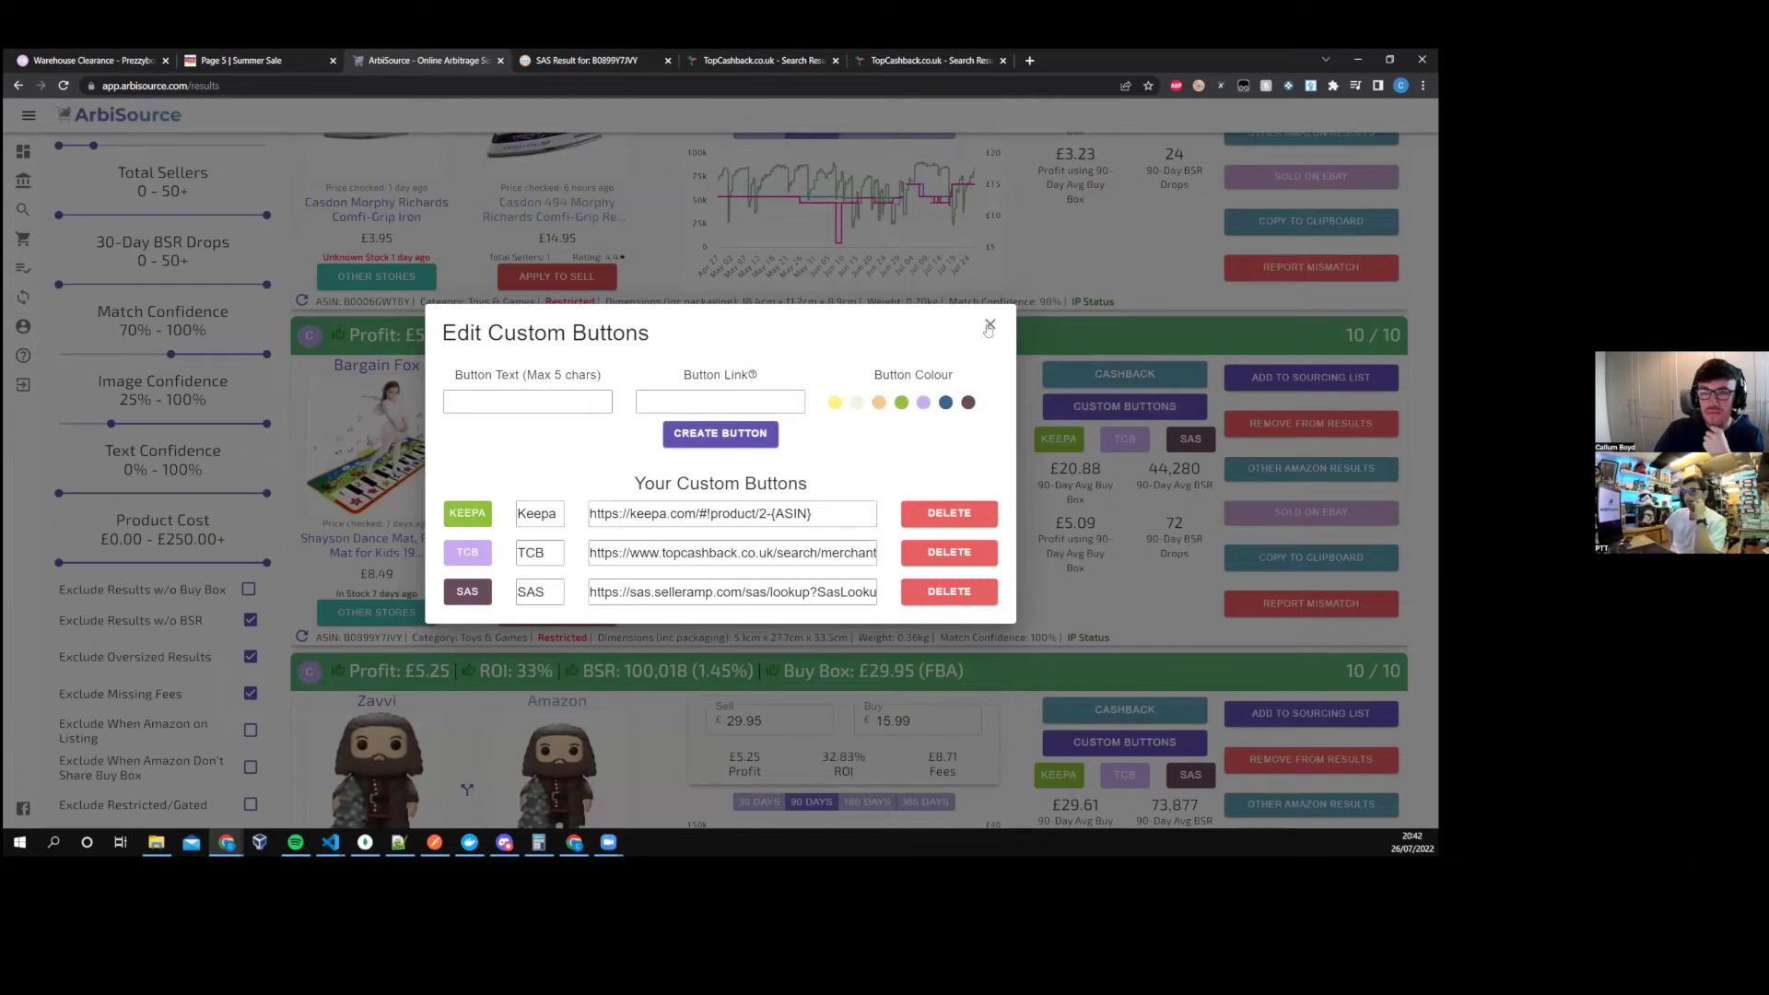
{"action": "left_click", "coordinate": [988, 327]}
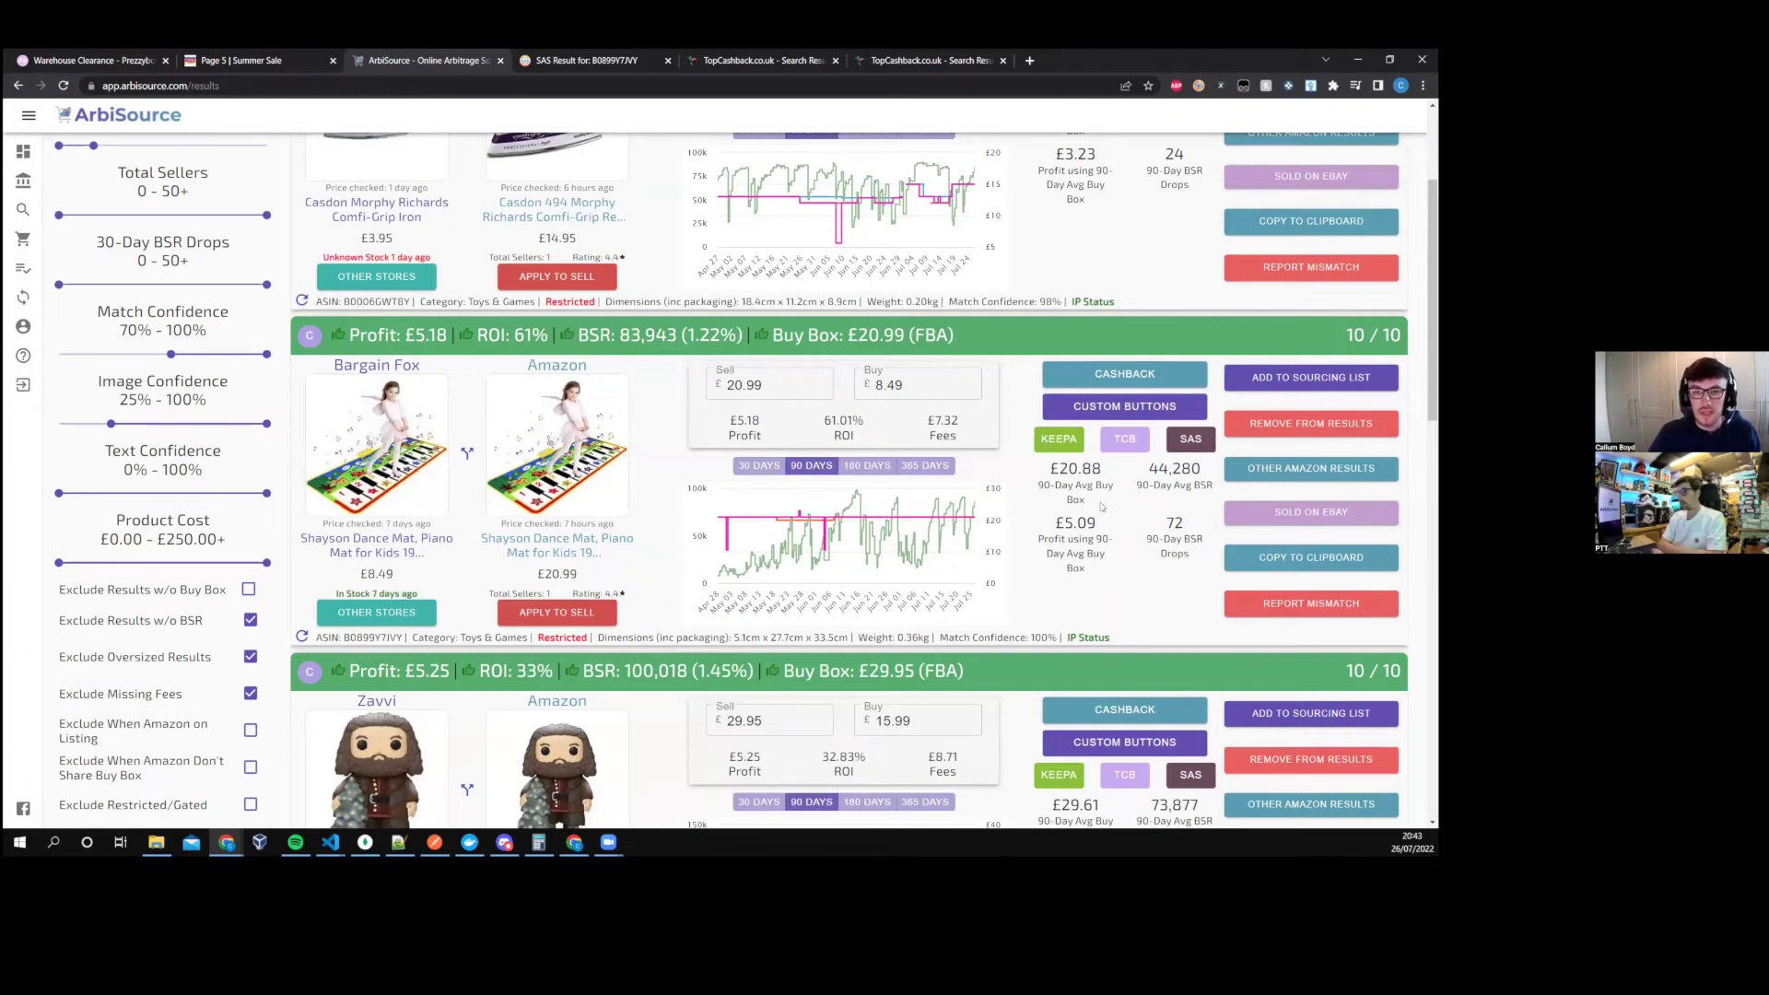
{"action": "scroll", "coordinate": [1101, 505], "scroll_direction": "up", "scroll_amount": 3}
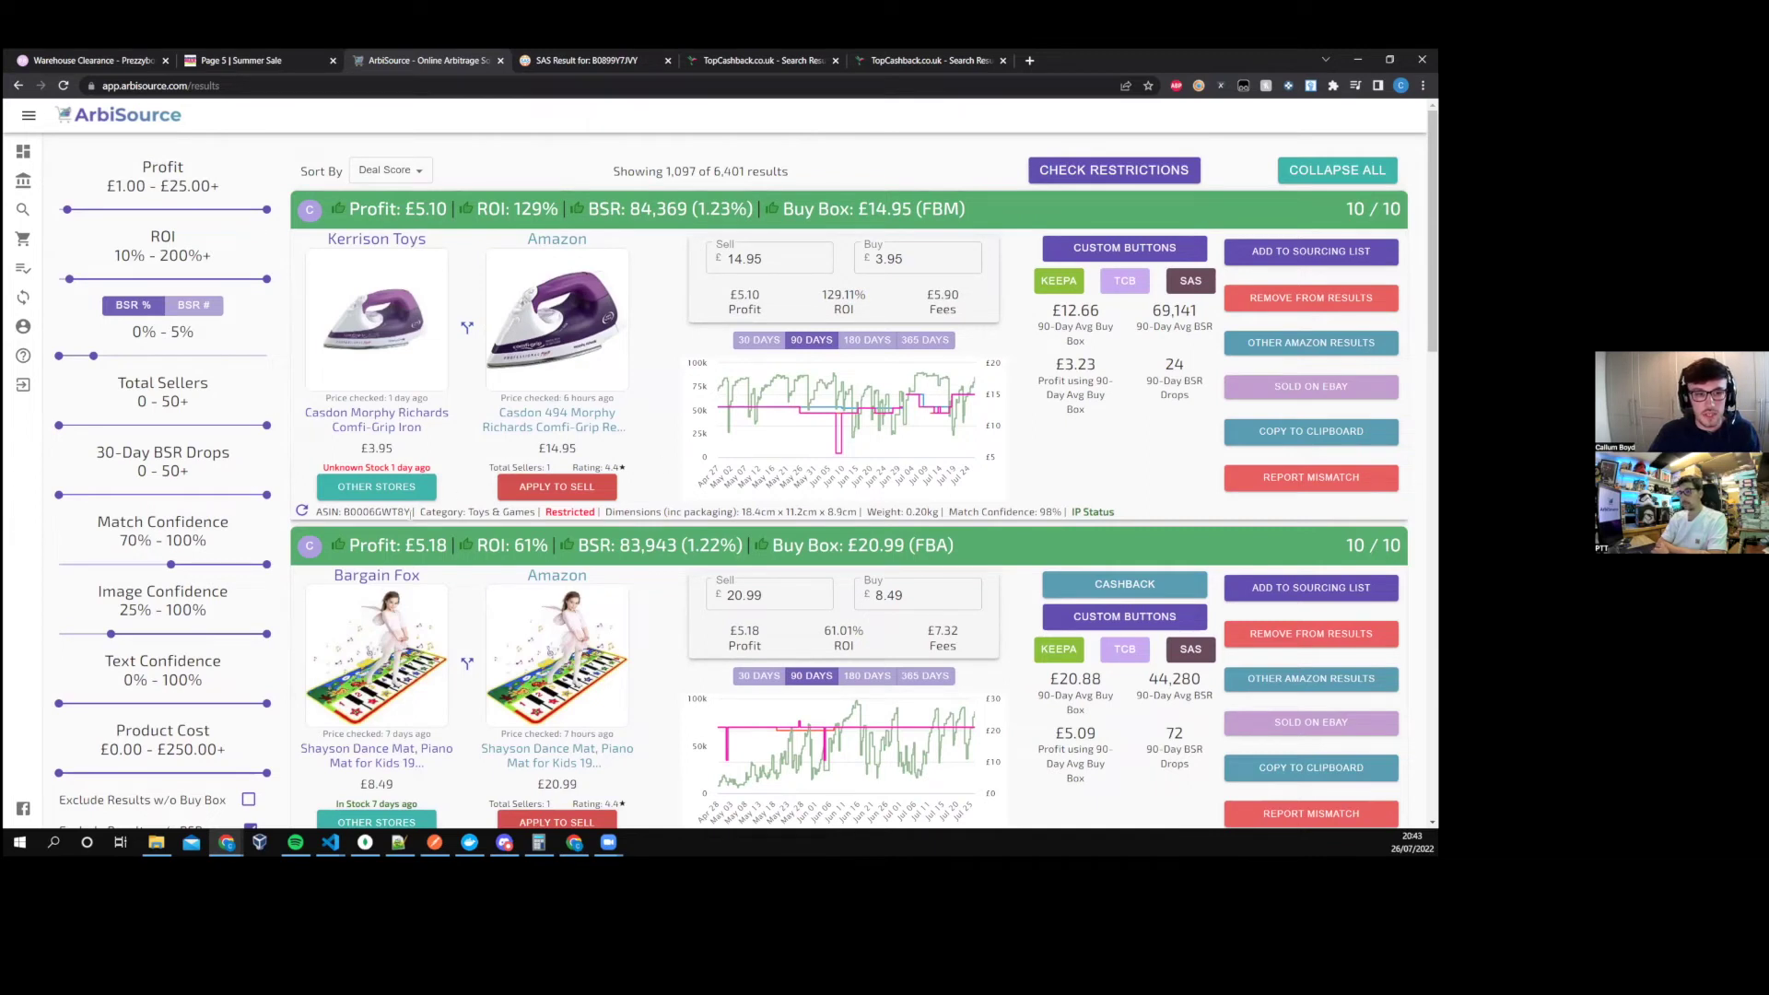
{"action": "double_click", "coordinate": [369, 512]}
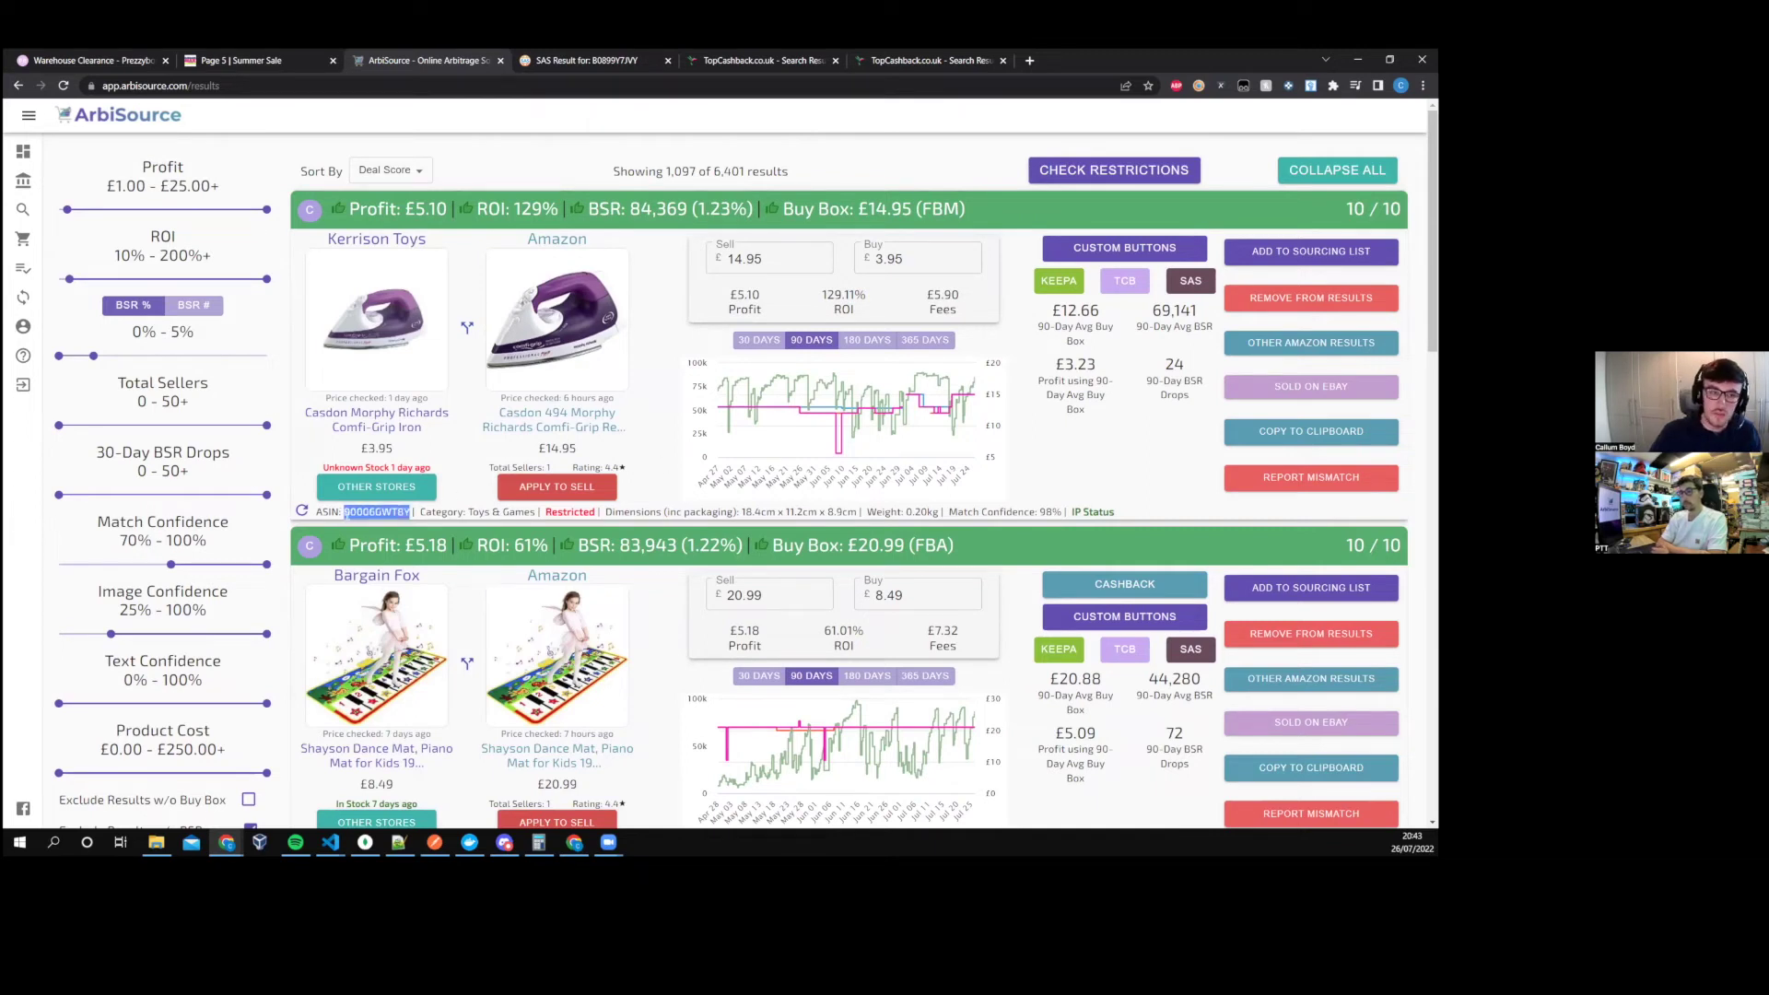
{"action": "left_click", "coordinate": [440, 499]}
{"action": "left_click_drag", "start_coordinate": [344, 512], "coordinate": [405, 512]}
{"action": "left_click", "coordinate": [434, 502]}
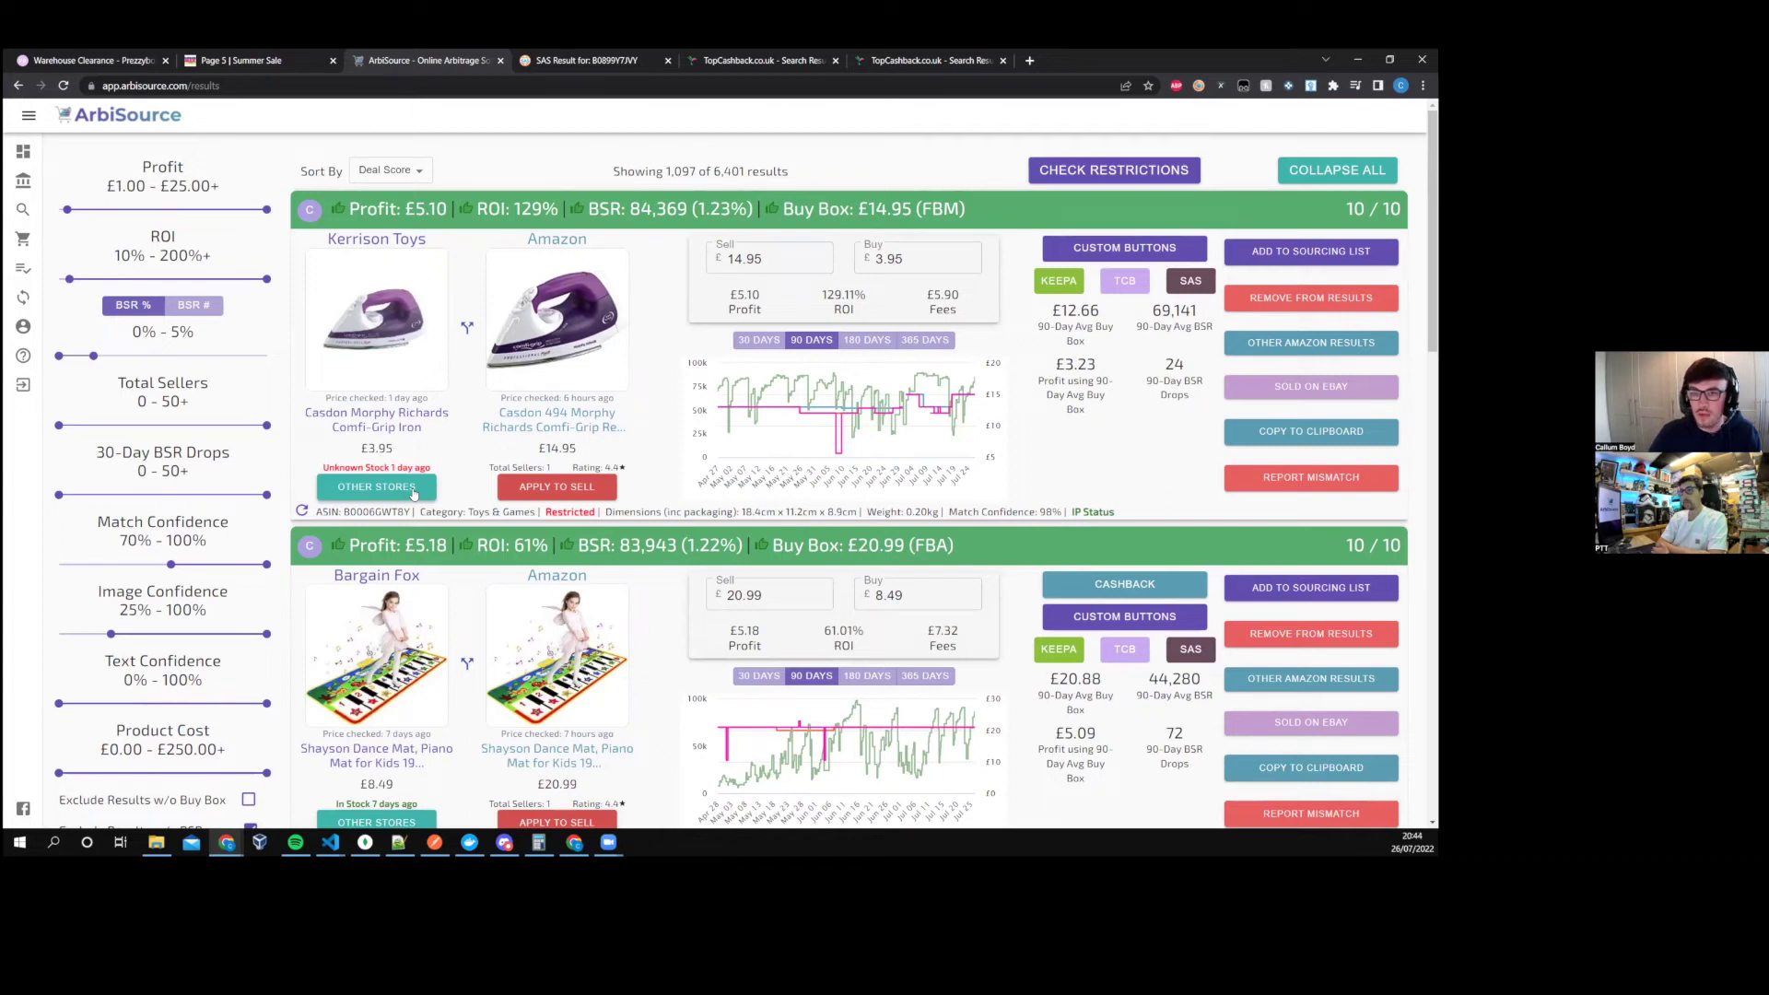
- Check other stores for the Casdon iron, dance mat, Zavvi, Zatu, Kerrison Toys and A1 Toys results
{"action": "left_click", "coordinate": [414, 495]}
{"action": "scroll", "coordinate": [452, 456], "scroll_direction": "down", "scroll_amount": 1}
{"action": "scroll", "coordinate": [415, 539], "scroll_direction": "down", "scroll_amount": 2}
{"action": "left_click", "coordinate": [413, 539]}
{"action": "scroll", "coordinate": [413, 539], "scroll_direction": "down", "scroll_amount": 1}
{"action": "scroll", "coordinate": [454, 497], "scroll_direction": "down", "scroll_amount": 4}
{"action": "left_click", "coordinate": [410, 460]}
{"action": "scroll", "coordinate": [410, 460], "scroll_direction": "down", "scroll_amount": 3}
{"action": "left_click", "coordinate": [407, 509]}
{"action": "scroll", "coordinate": [412, 446], "scroll_direction": "down", "scroll_amount": 4}
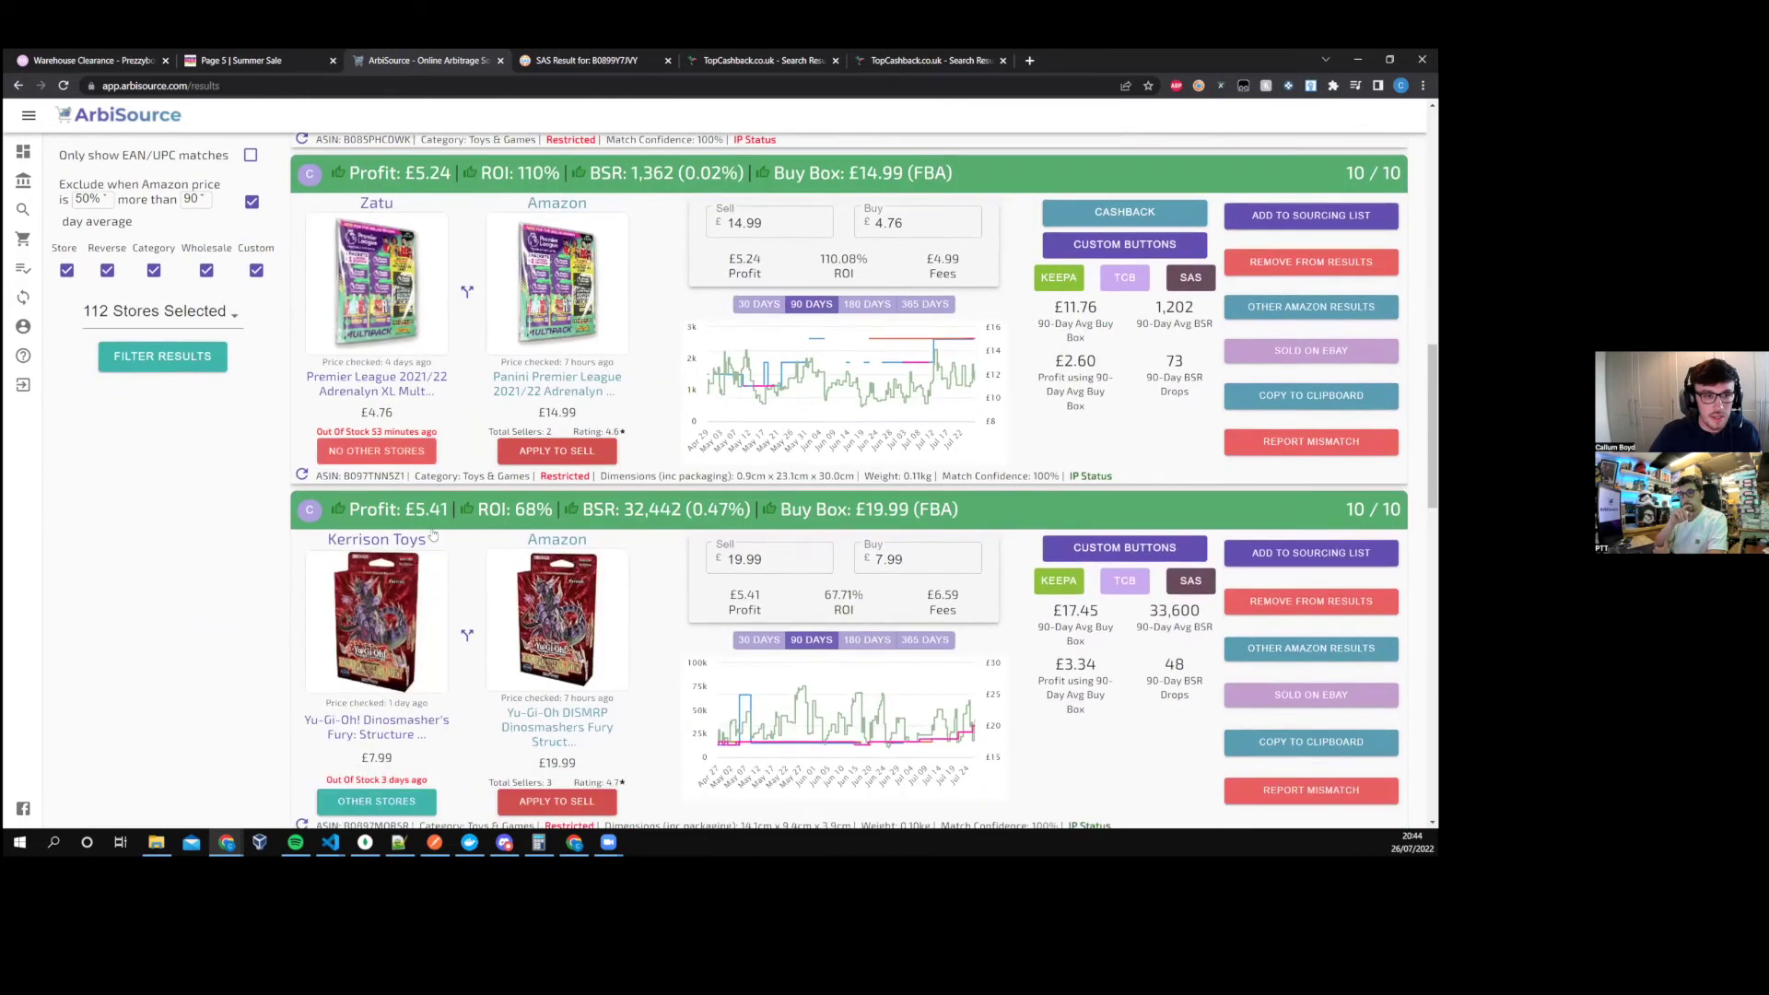
{"action": "left_click", "coordinate": [419, 448]}
{"action": "scroll", "coordinate": [424, 479], "scroll_direction": "down", "scroll_amount": 3}
{"action": "left_click", "coordinate": [405, 496]}
- Check other stores for further Zavvi, Zatu, Bargain Fox and Bop It results down the list
{"action": "scroll", "coordinate": [406, 496], "scroll_direction": "down", "scroll_amount": 4}
{"action": "left_click", "coordinate": [409, 487]}
{"action": "scroll", "coordinate": [410, 460], "scroll_direction": "down", "scroll_amount": 2}
{"action": "scroll", "coordinate": [410, 459], "scroll_direction": "down", "scroll_amount": 4}
{"action": "scroll", "coordinate": [449, 558], "scroll_direction": "down", "scroll_amount": 1}
{"action": "left_click", "coordinate": [406, 504]}
{"action": "scroll", "coordinate": [404, 516], "scroll_direction": "down", "scroll_amount": 2}
{"action": "left_click", "coordinate": [378, 567]}
{"action": "scroll", "coordinate": [398, 645], "scroll_direction": "down", "scroll_amount": 3}
{"action": "left_click", "coordinate": [376, 789]}
{"action": "scroll", "coordinate": [445, 618], "scroll_direction": "down", "scroll_amount": 3}
{"action": "scroll", "coordinate": [445, 618], "scroll_direction": "down", "scroll_amount": 3}
{"action": "scroll", "coordinate": [405, 613], "scroll_direction": "down", "scroll_amount": 5}
{"action": "scroll", "coordinate": [570, 429], "scroll_direction": "down", "scroll_amount": 4}
{"action": "scroll", "coordinate": [739, 368], "scroll_direction": "down", "scroll_amount": 3}
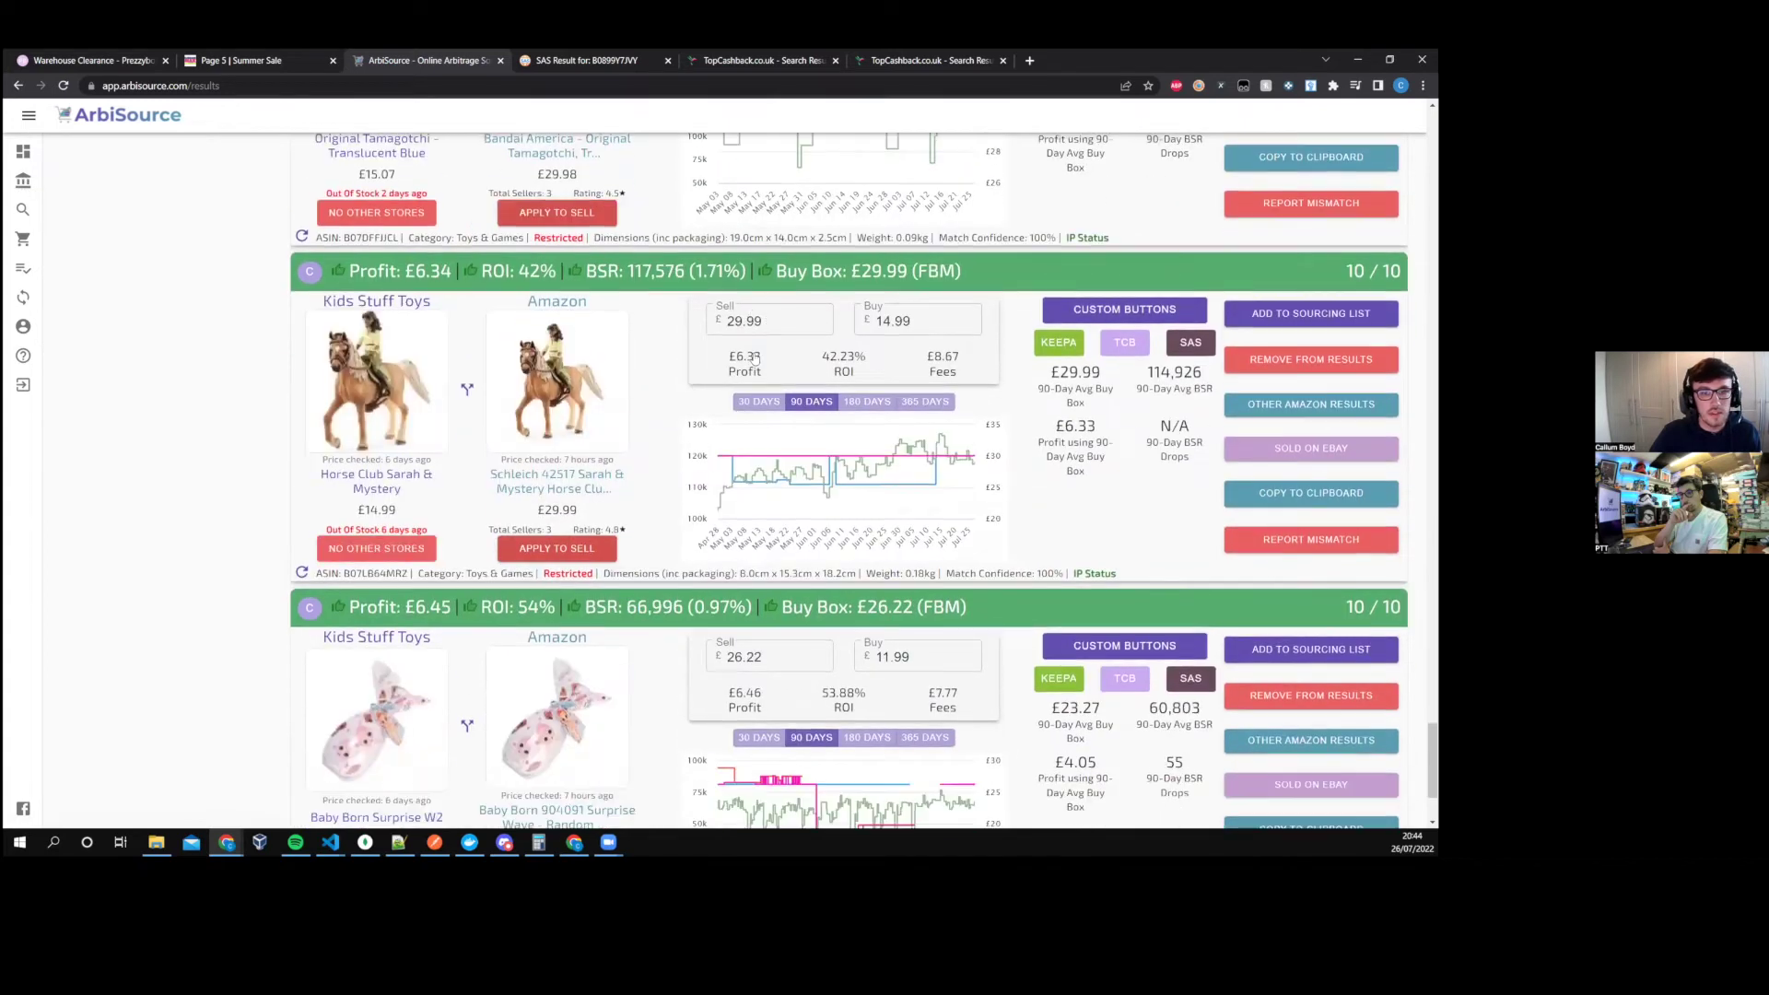
{"action": "scroll", "coordinate": [539, 458], "scroll_direction": "down", "scroll_amount": 1}
{"action": "scroll", "coordinate": [539, 458], "scroll_direction": "up", "scroll_amount": 1}
{"action": "scroll", "coordinate": [534, 472], "scroll_direction": "up", "scroll_amount": 8}
{"action": "key", "text": "alt+Left"}
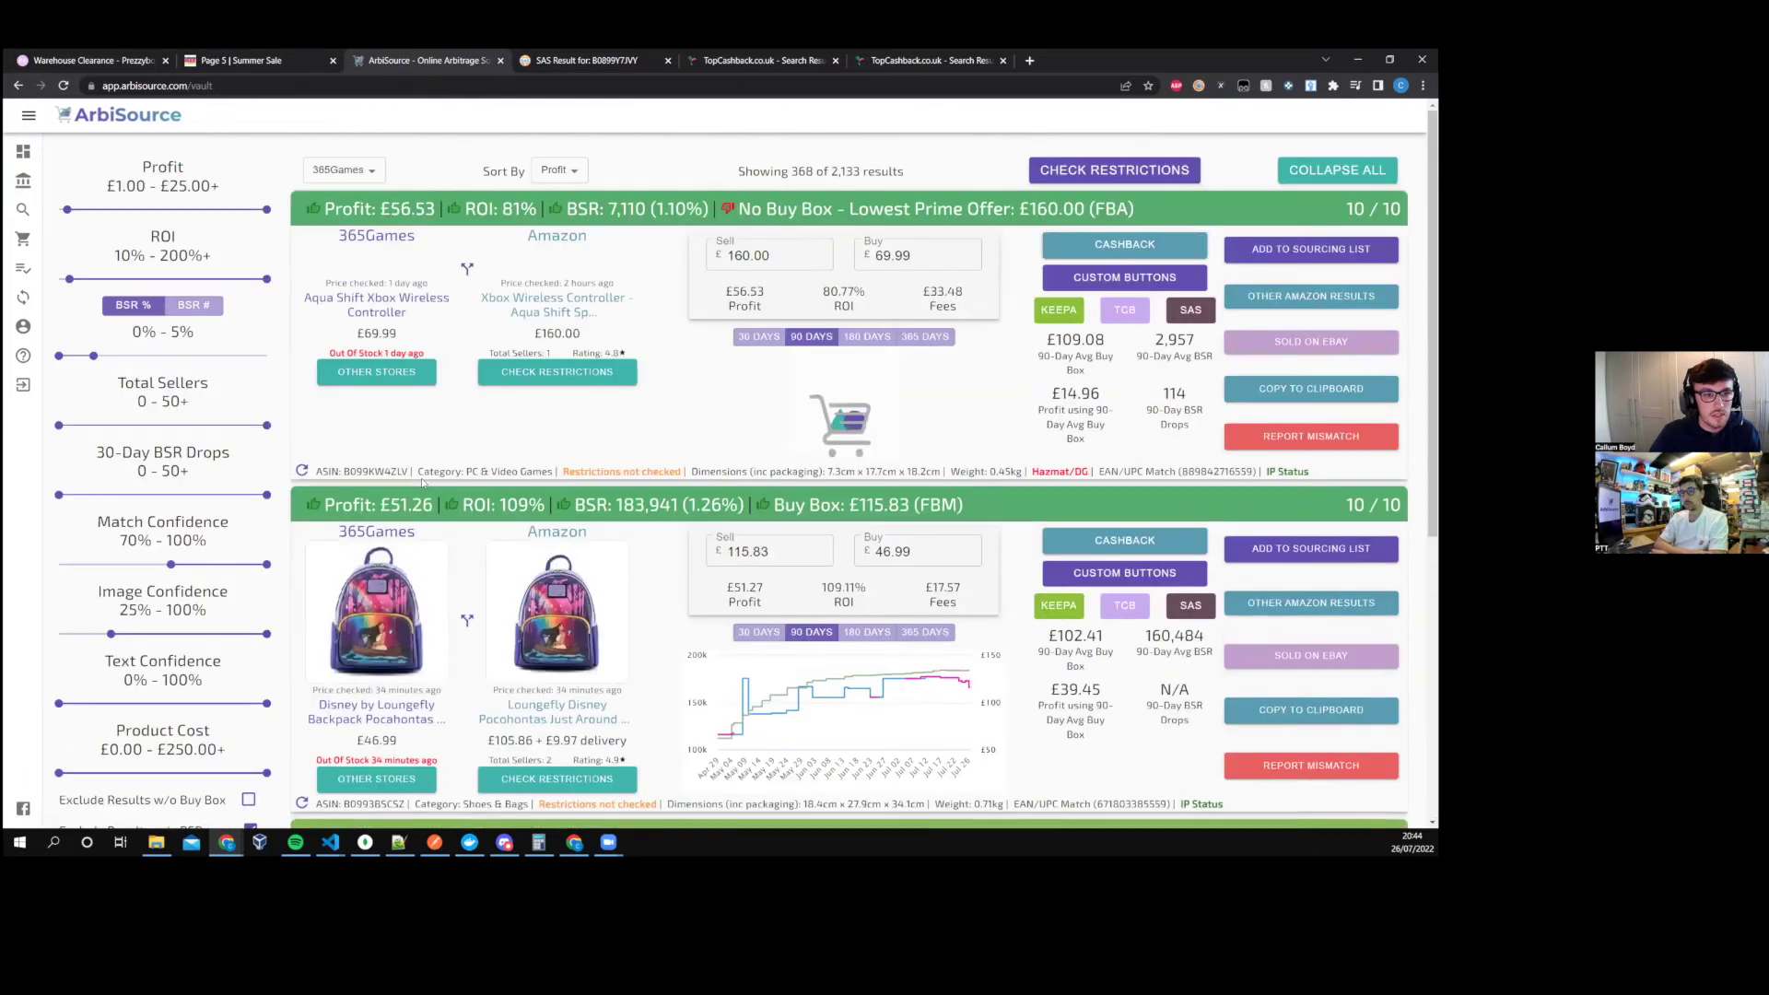
{"action": "scroll", "coordinate": [445, 493], "scroll_direction": "down", "scroll_amount": 4}
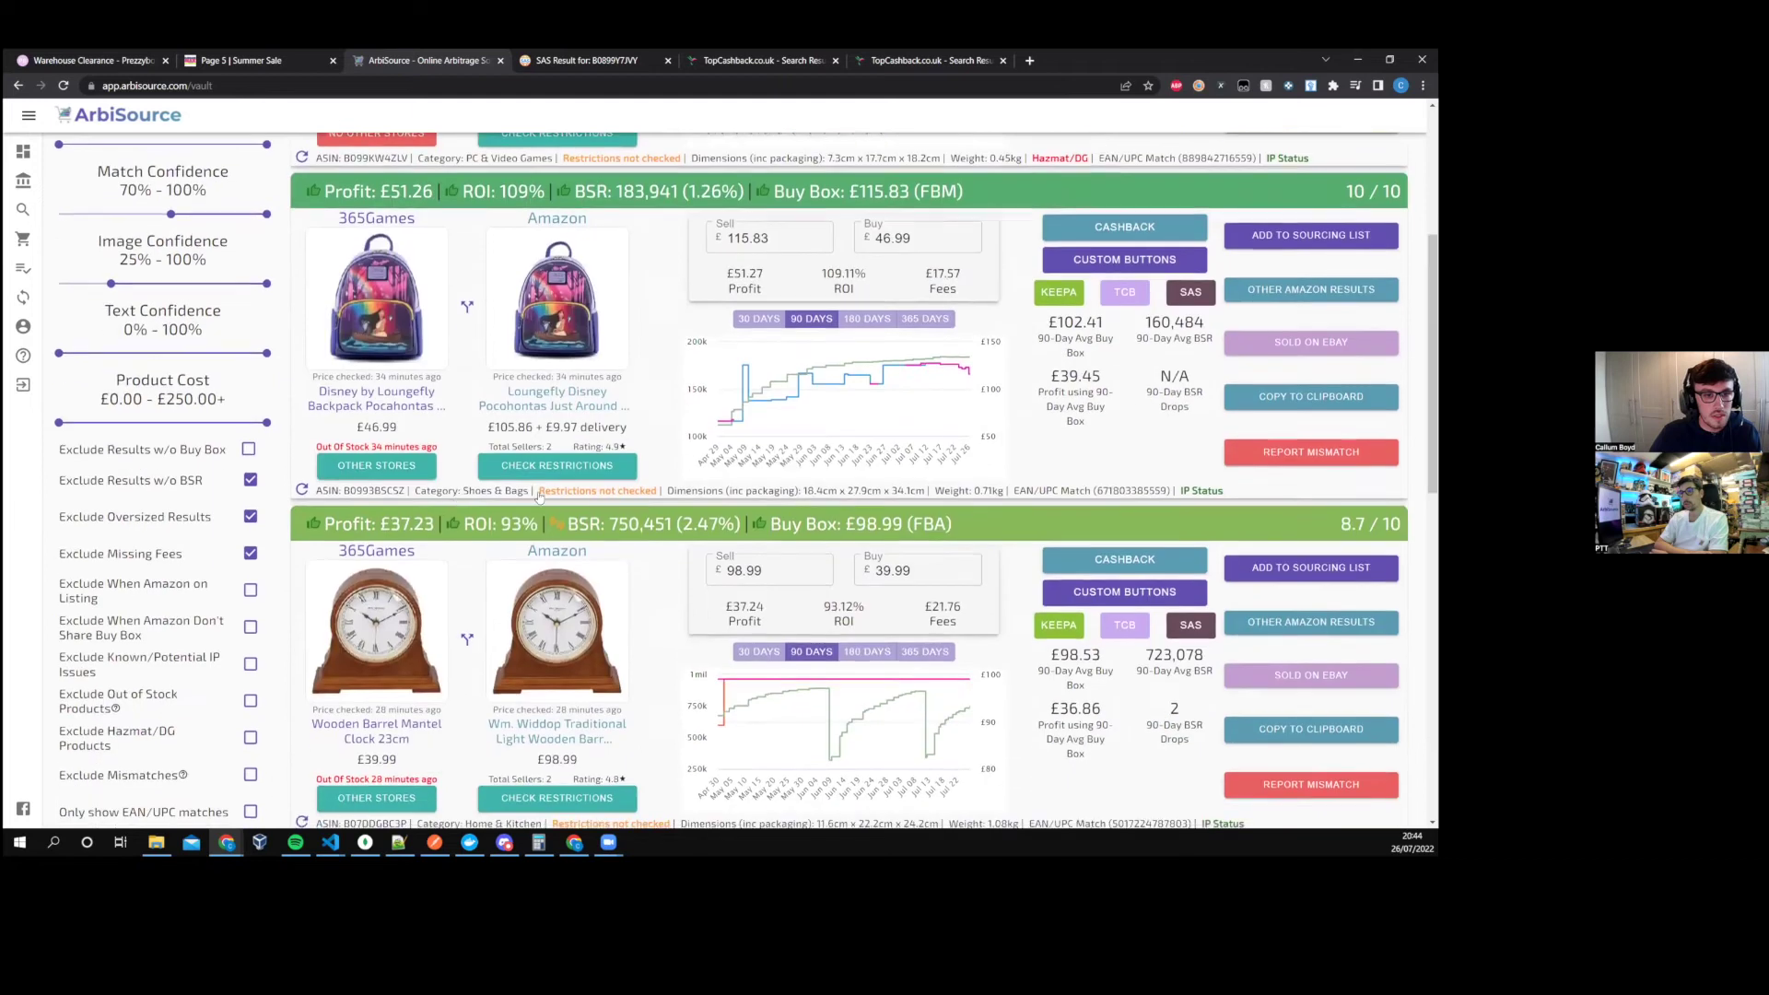
{"action": "left_click", "coordinate": [376, 465]}
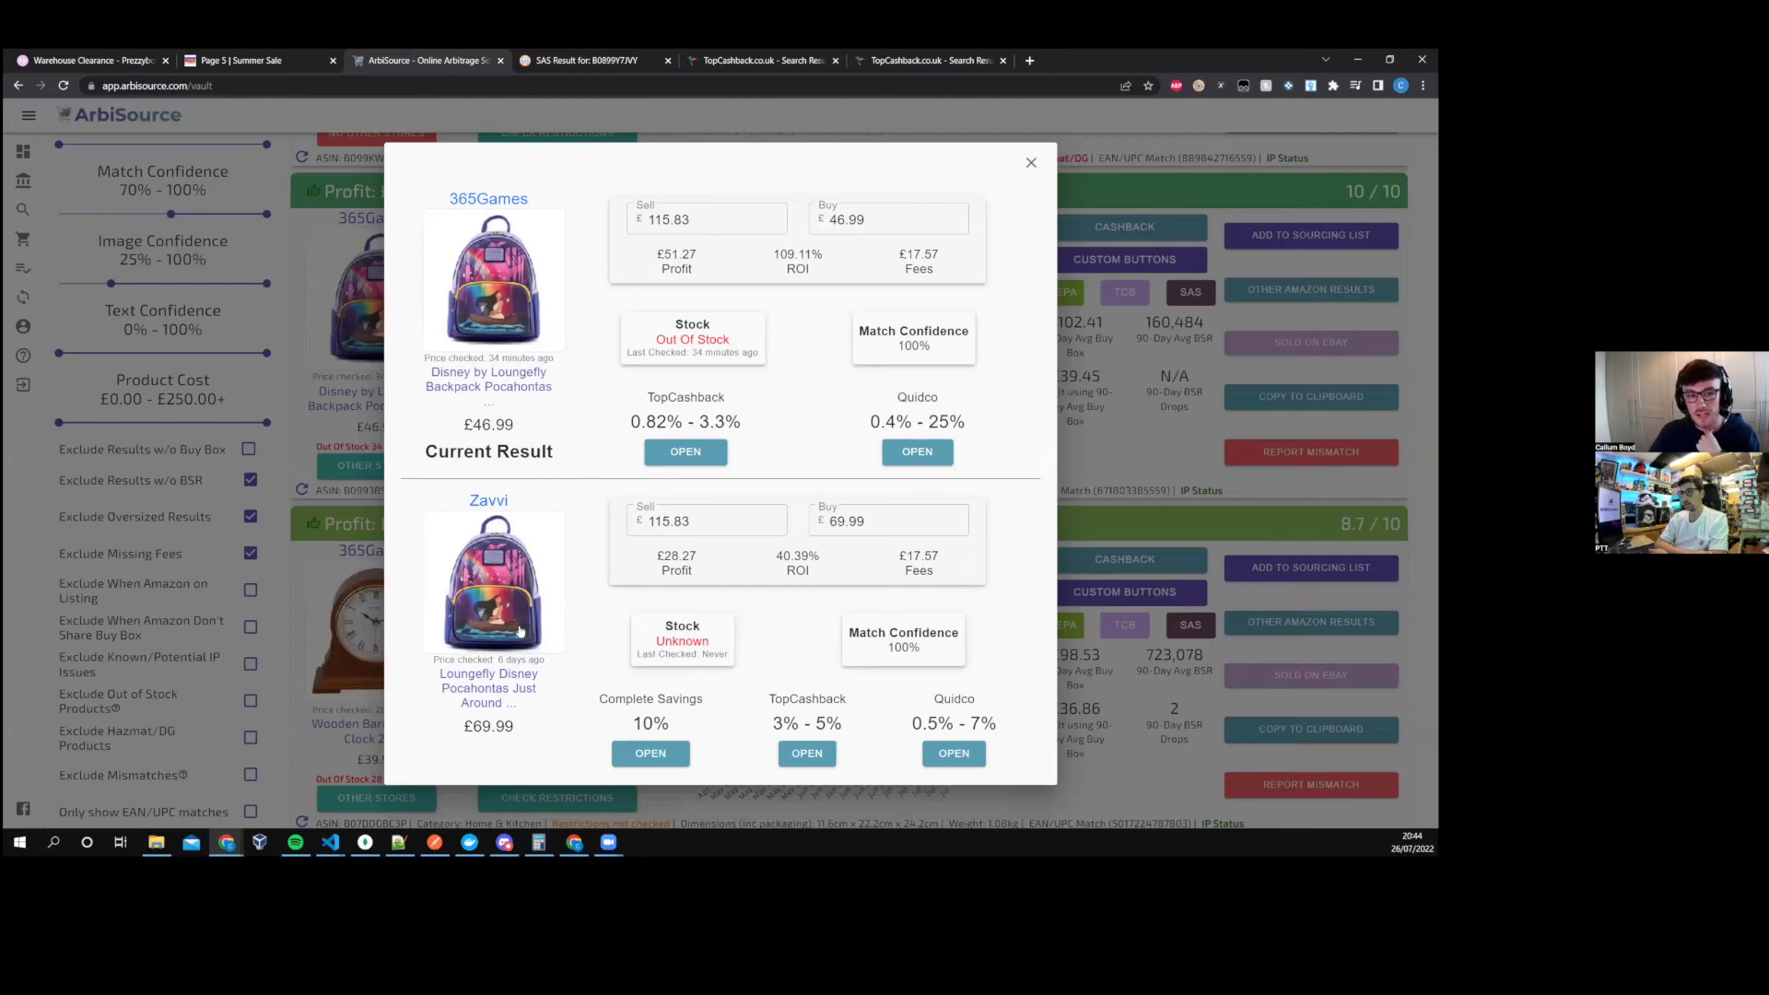
{"action": "left_click_drag", "start_coordinate": [472, 427], "coordinate": [513, 429]}
{"action": "left_click", "coordinate": [495, 437]}
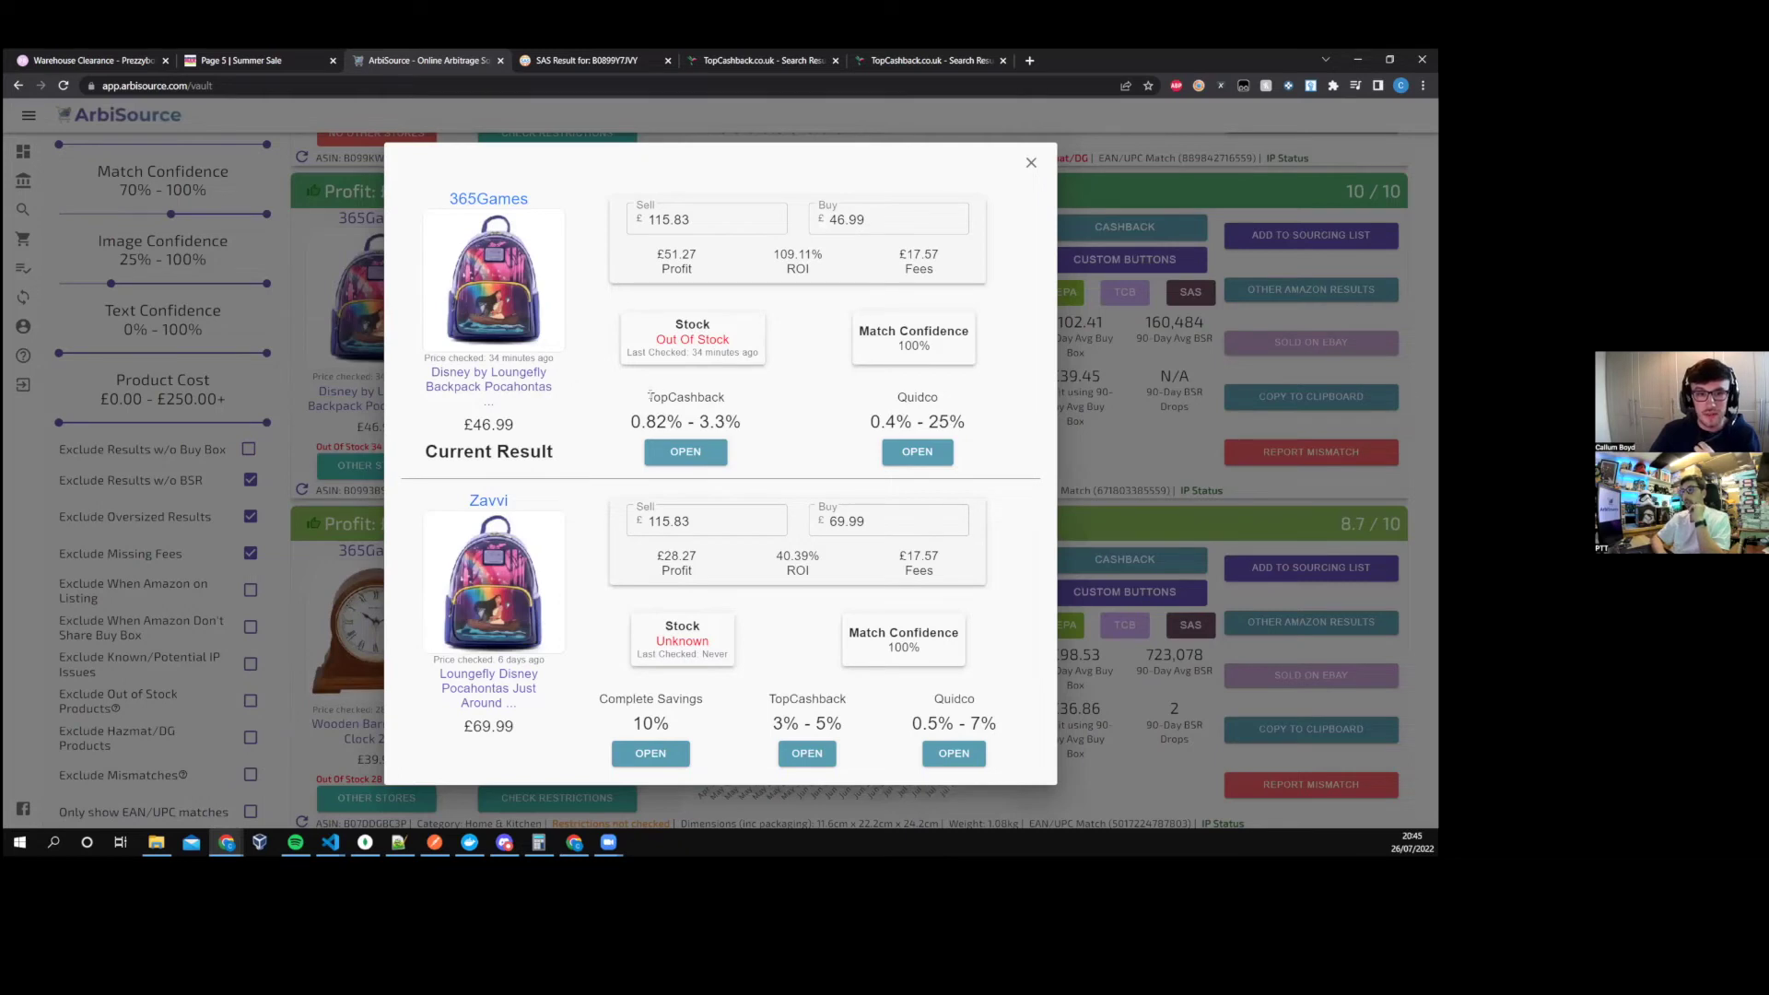
{"action": "left_click_drag", "start_coordinate": [650, 396], "coordinate": [727, 397]}
{"action": "left_click", "coordinate": [658, 704]}
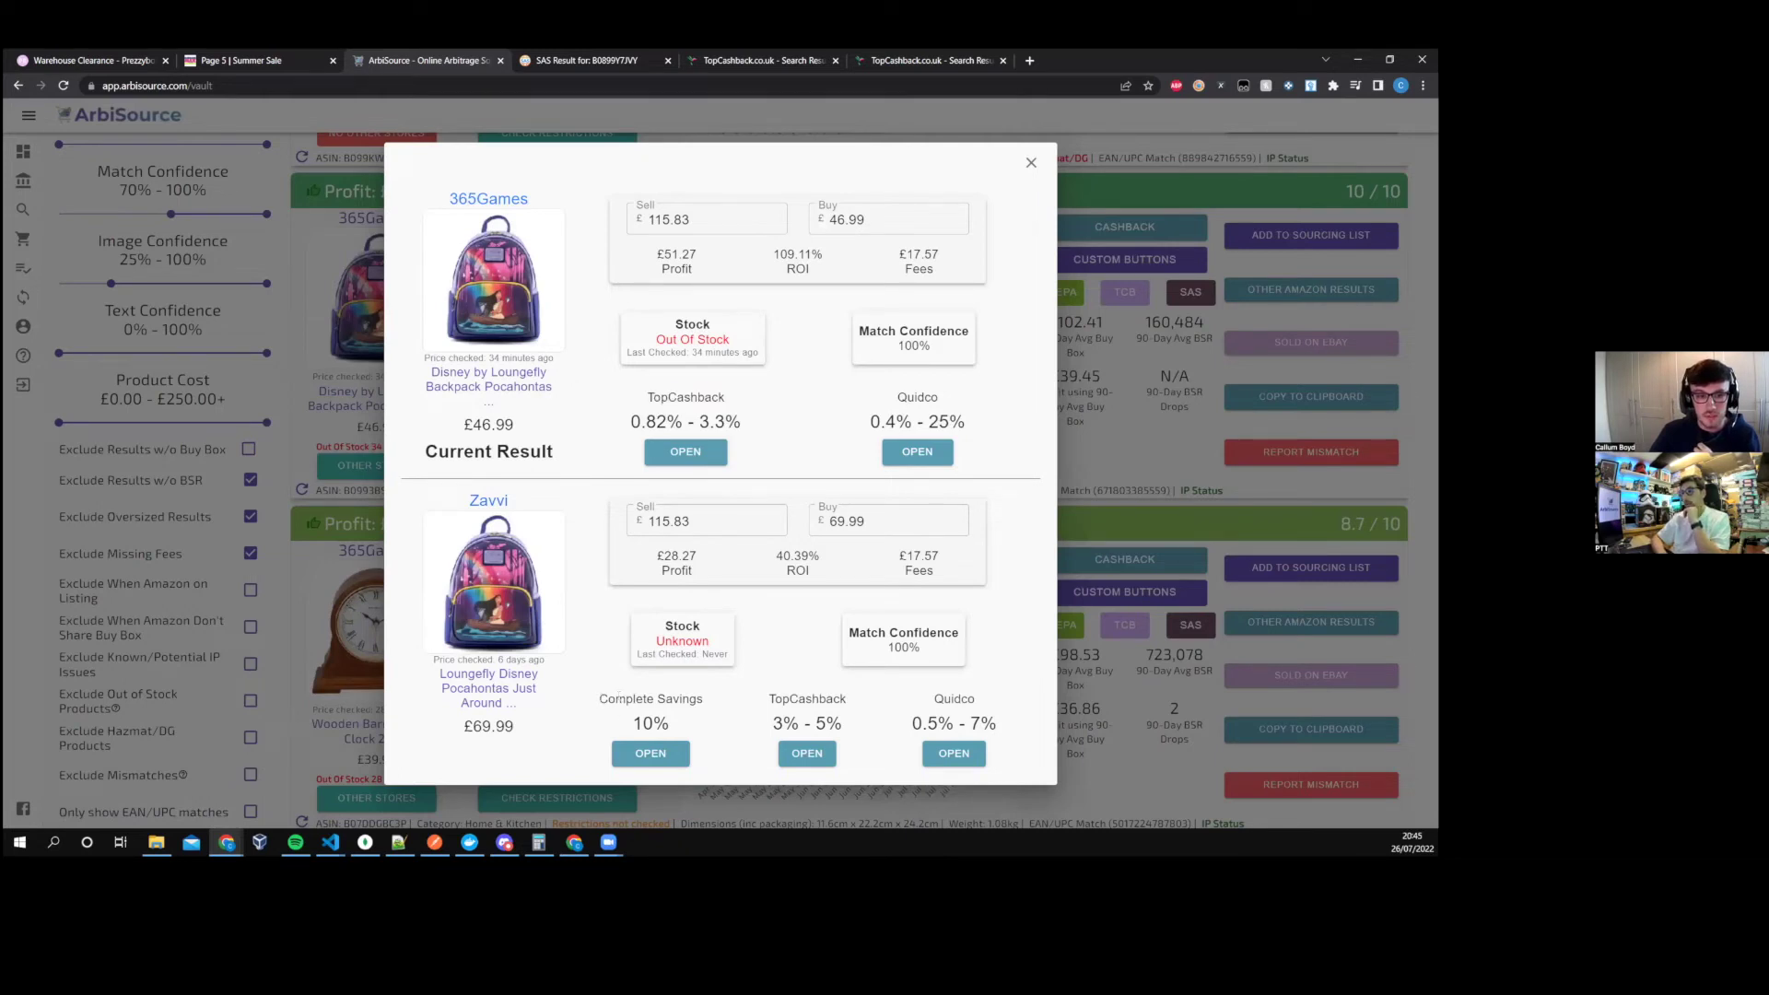
{"action": "left_click_drag", "start_coordinate": [598, 700], "coordinate": [682, 701]}
{"action": "left_click", "coordinate": [489, 727]}
{"action": "left_click_drag", "start_coordinate": [481, 728], "coordinate": [498, 728]}
{"action": "double_click", "coordinate": [650, 723]}
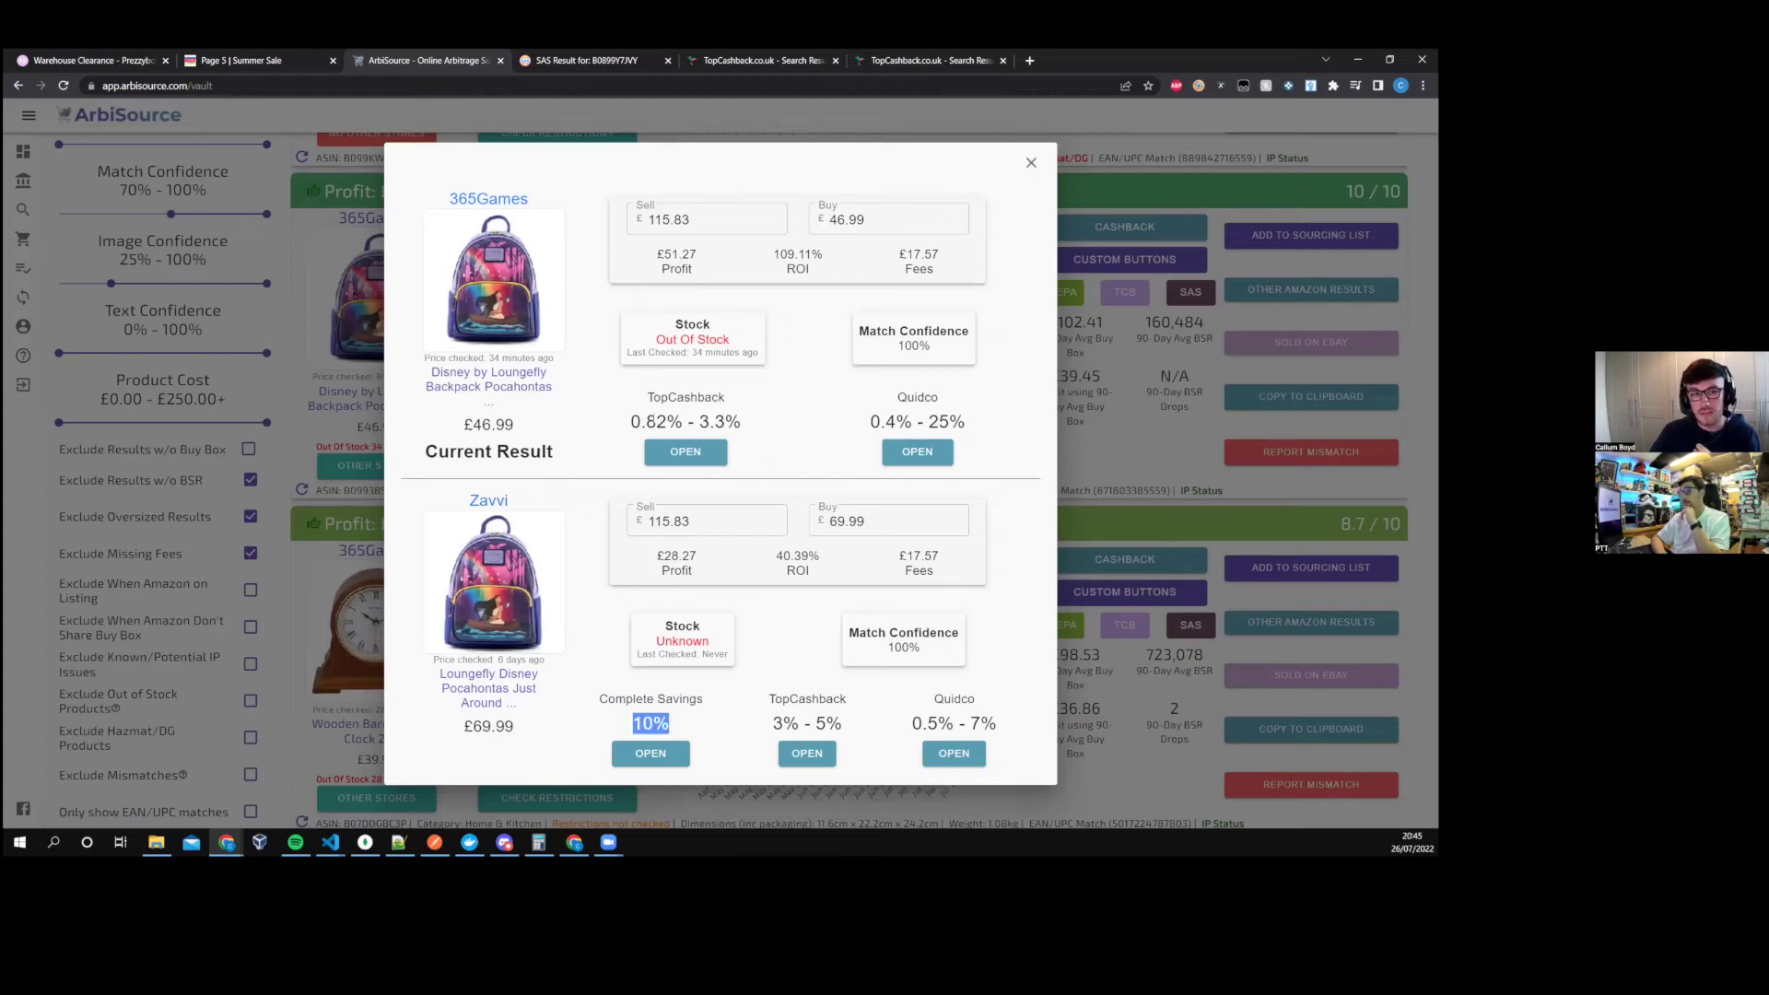
{"action": "double_click", "coordinate": [709, 421]}
{"action": "left_click", "coordinate": [656, 607]}
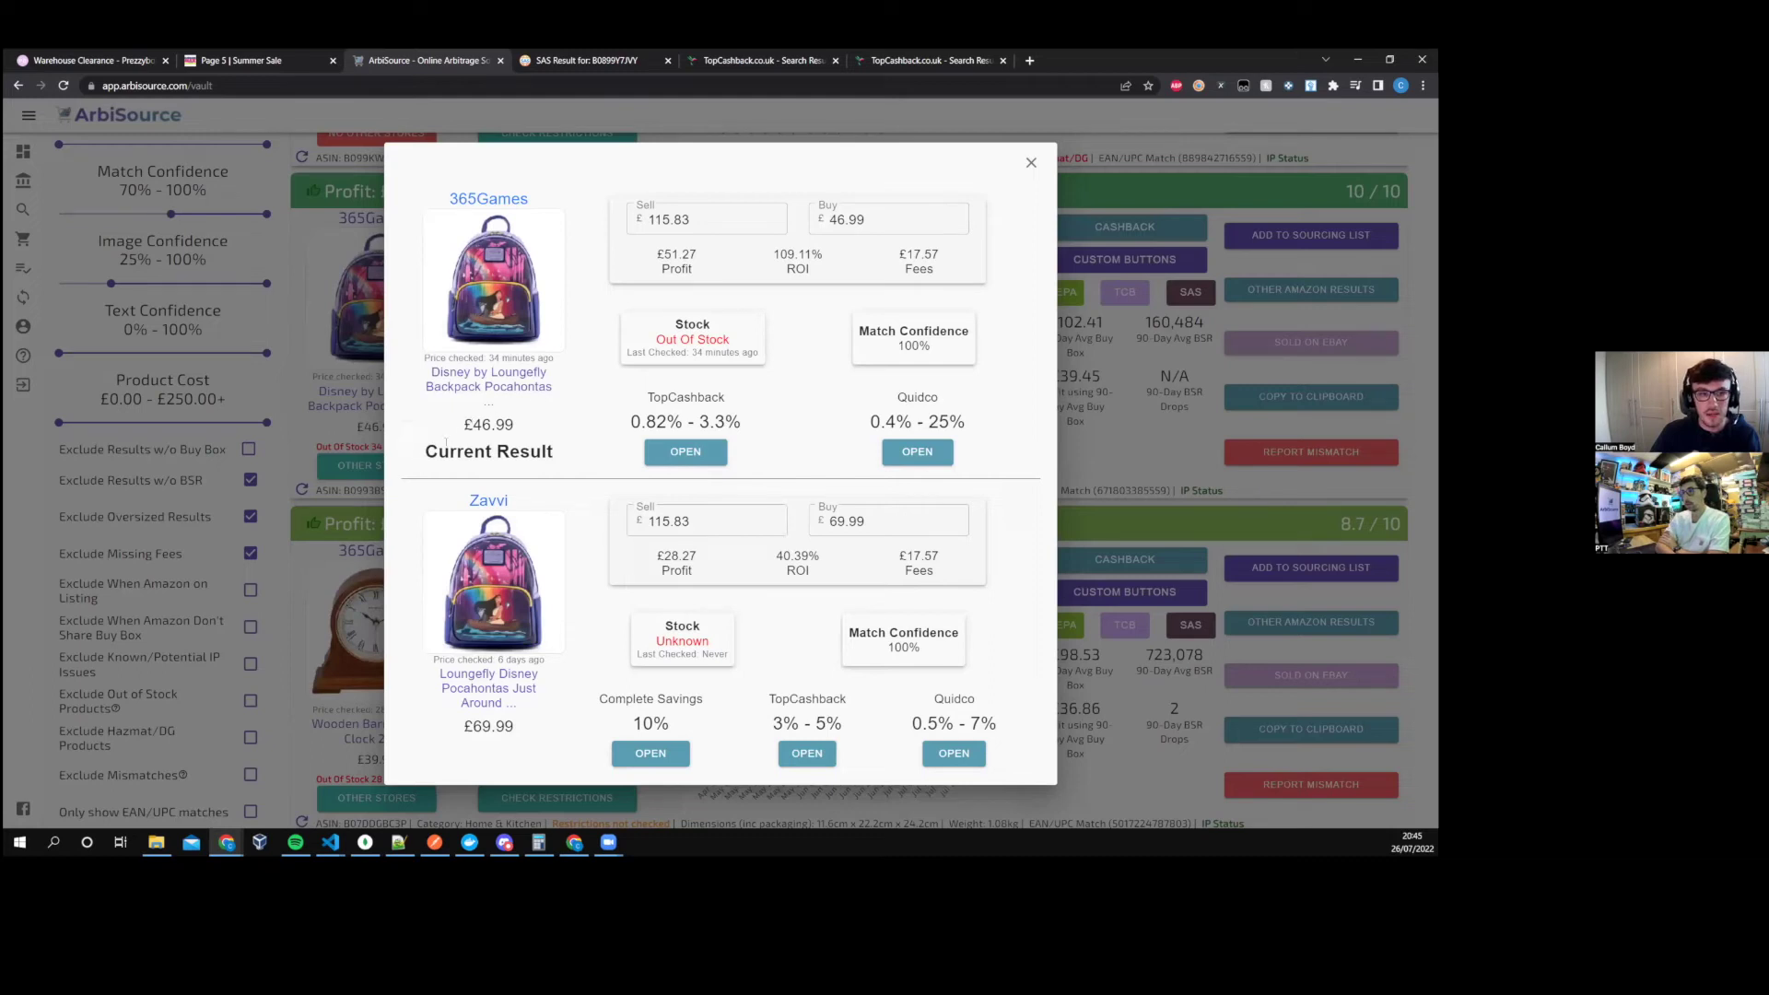
{"action": "mouse_move", "coordinate": [463, 426]}
{"action": "left_mouse_down"}
{"action": "mouse_move", "coordinate": [517, 432]}
{"action": "mouse_move", "coordinate": [465, 426]}
{"action": "left_mouse_up"}
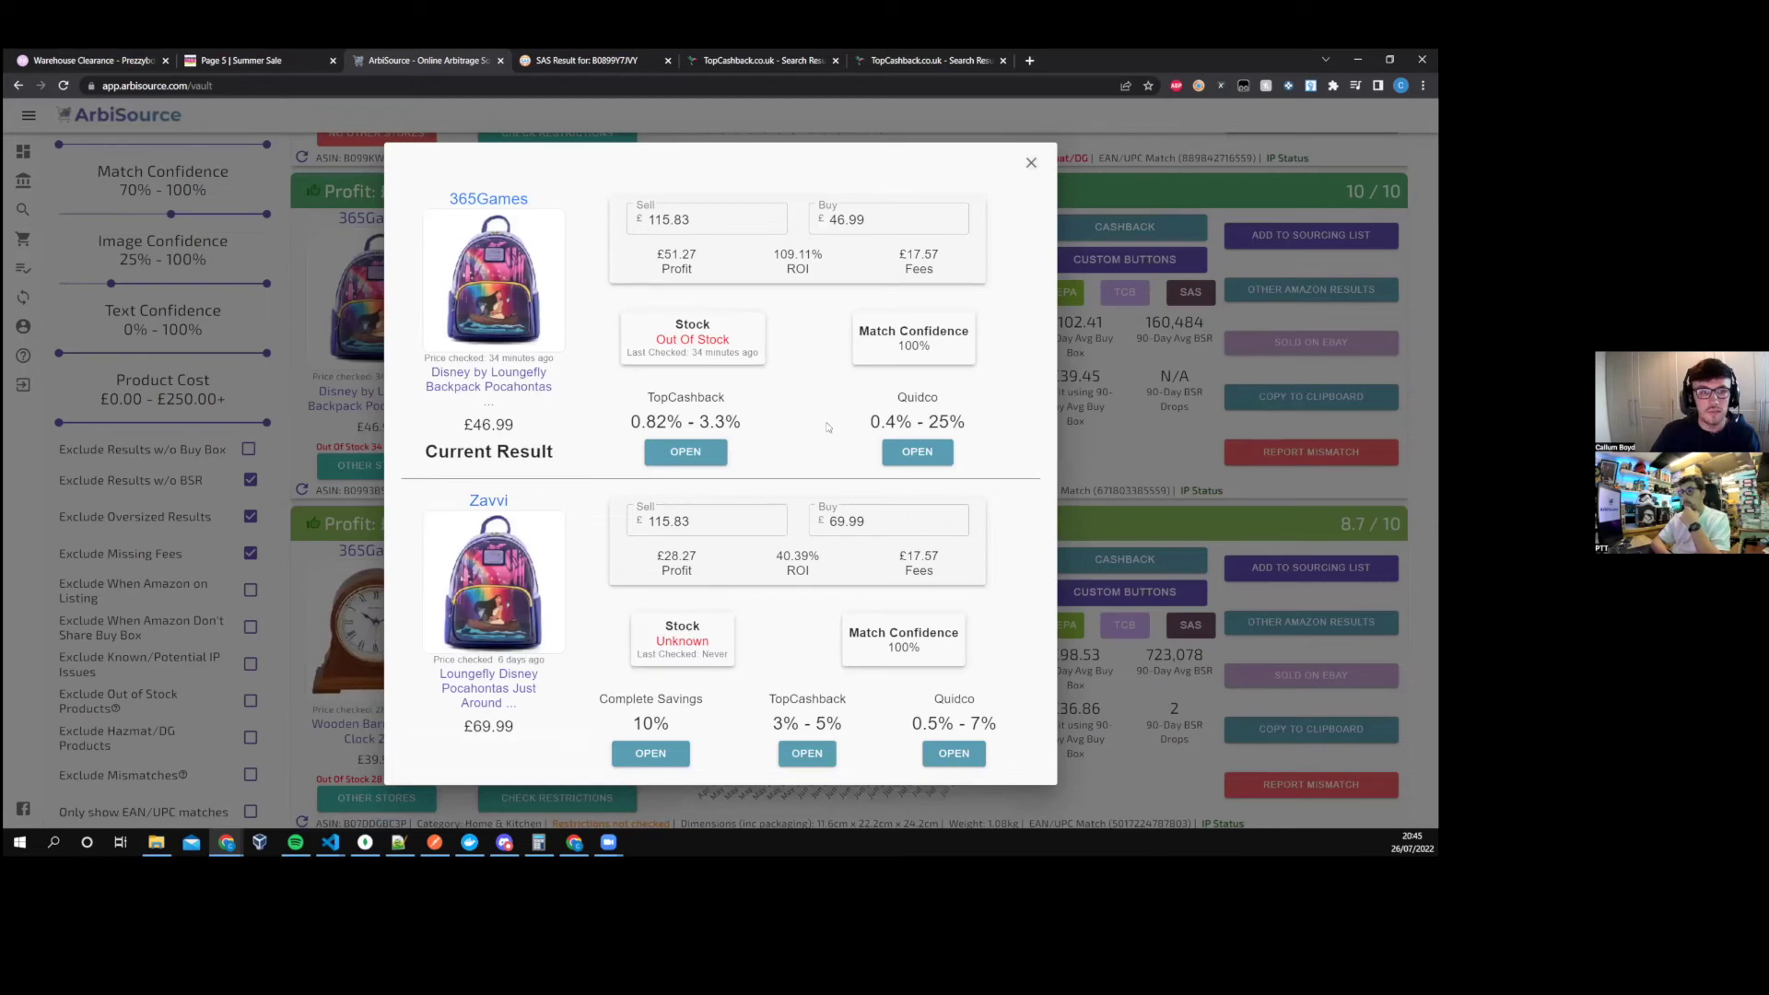
{"action": "left_click", "coordinate": [1029, 165]}
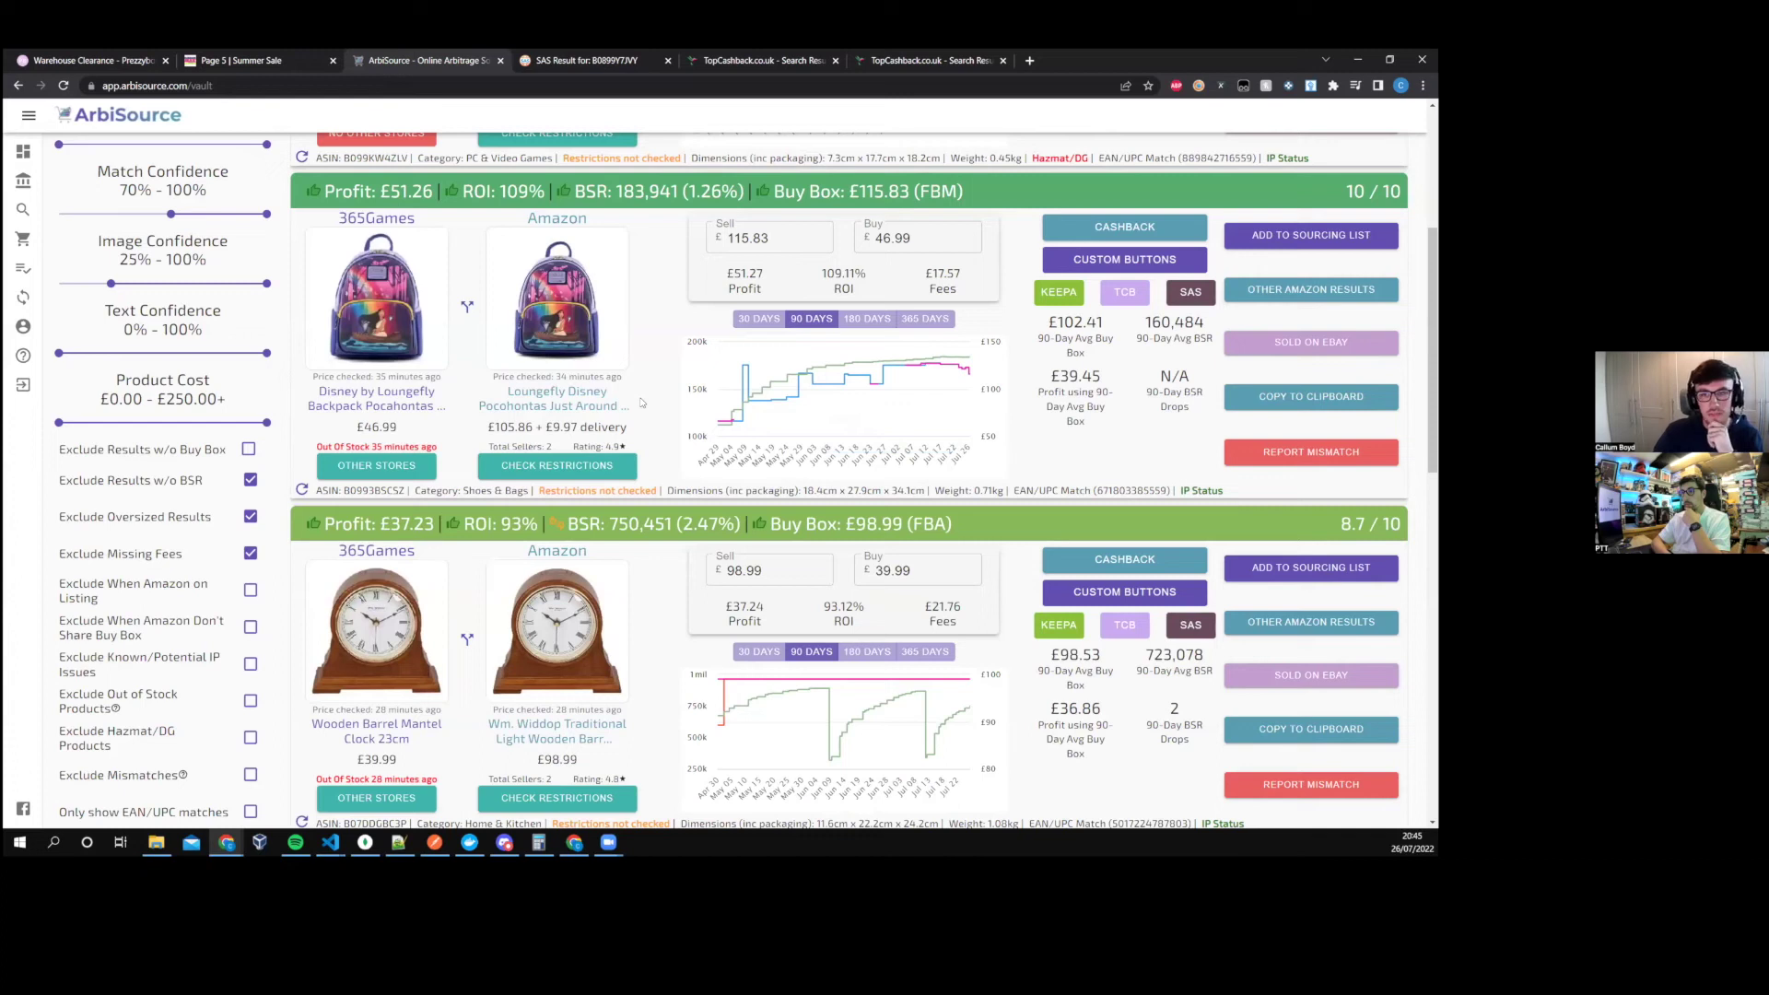
{"action": "scroll", "coordinate": [641, 401], "scroll_direction": "up", "scroll_amount": 4}
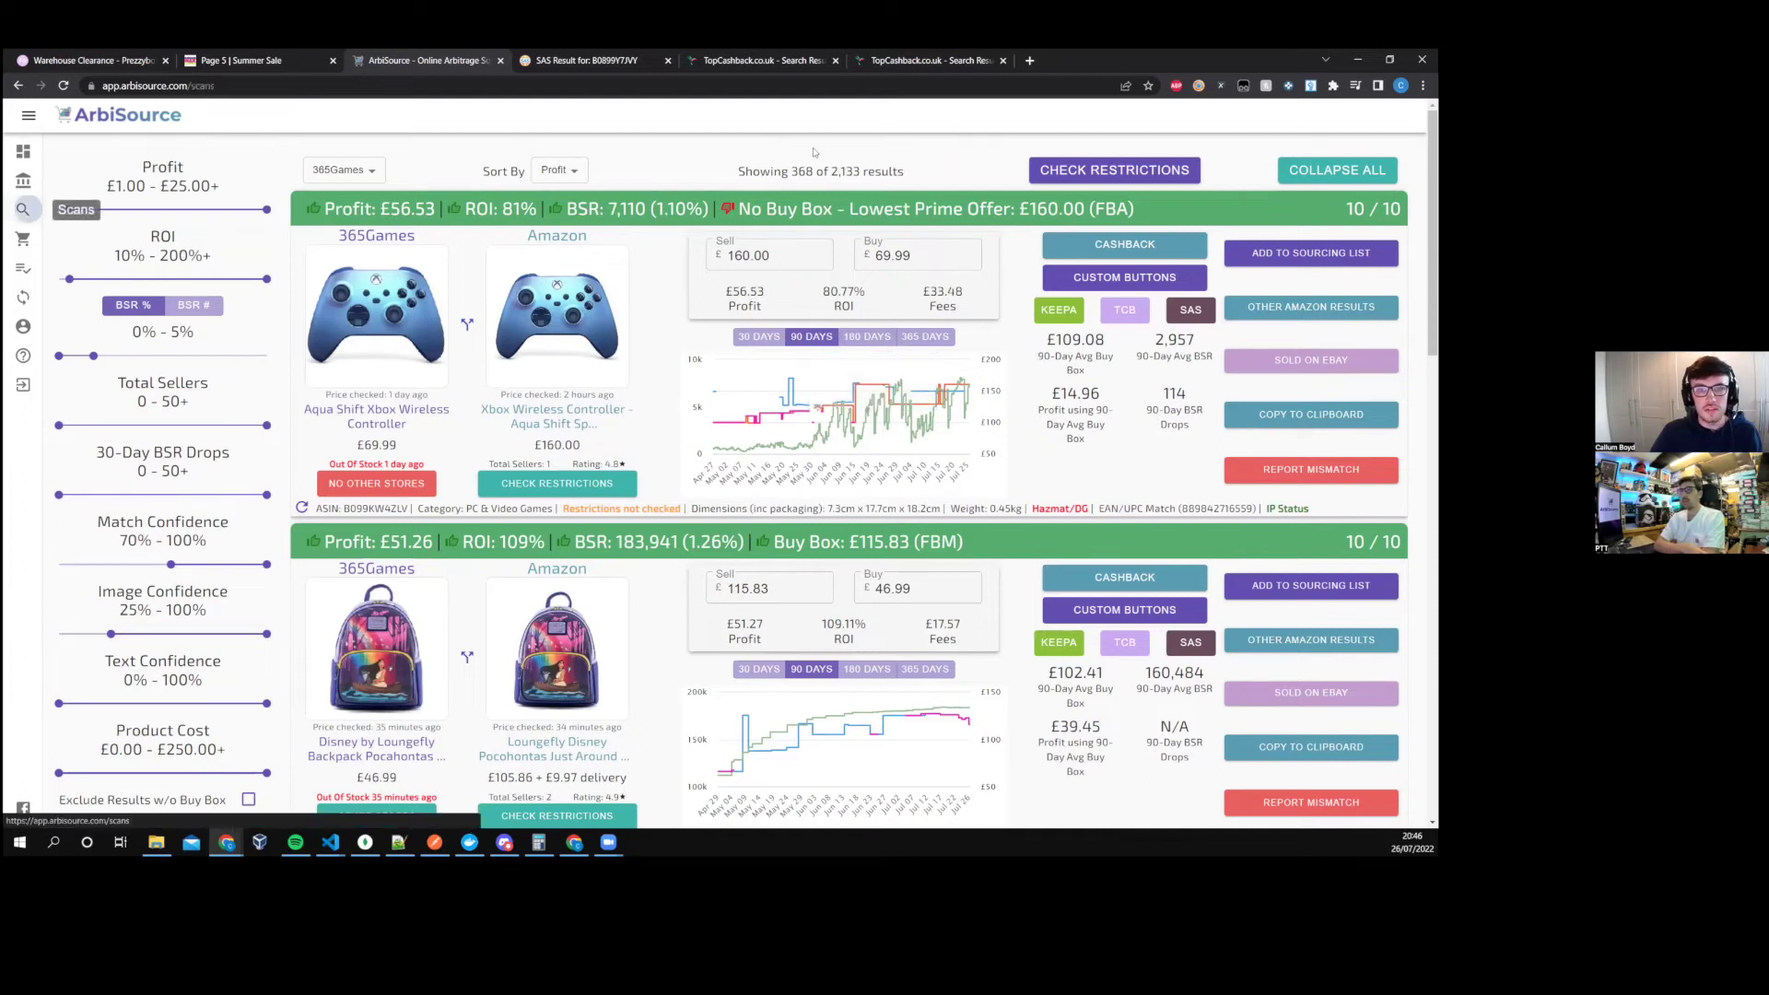
- Open the Scans page to review the completed Bargain Max, Prezzybox and Amazon category scans
{"action": "left_click", "coordinate": [23, 210]}
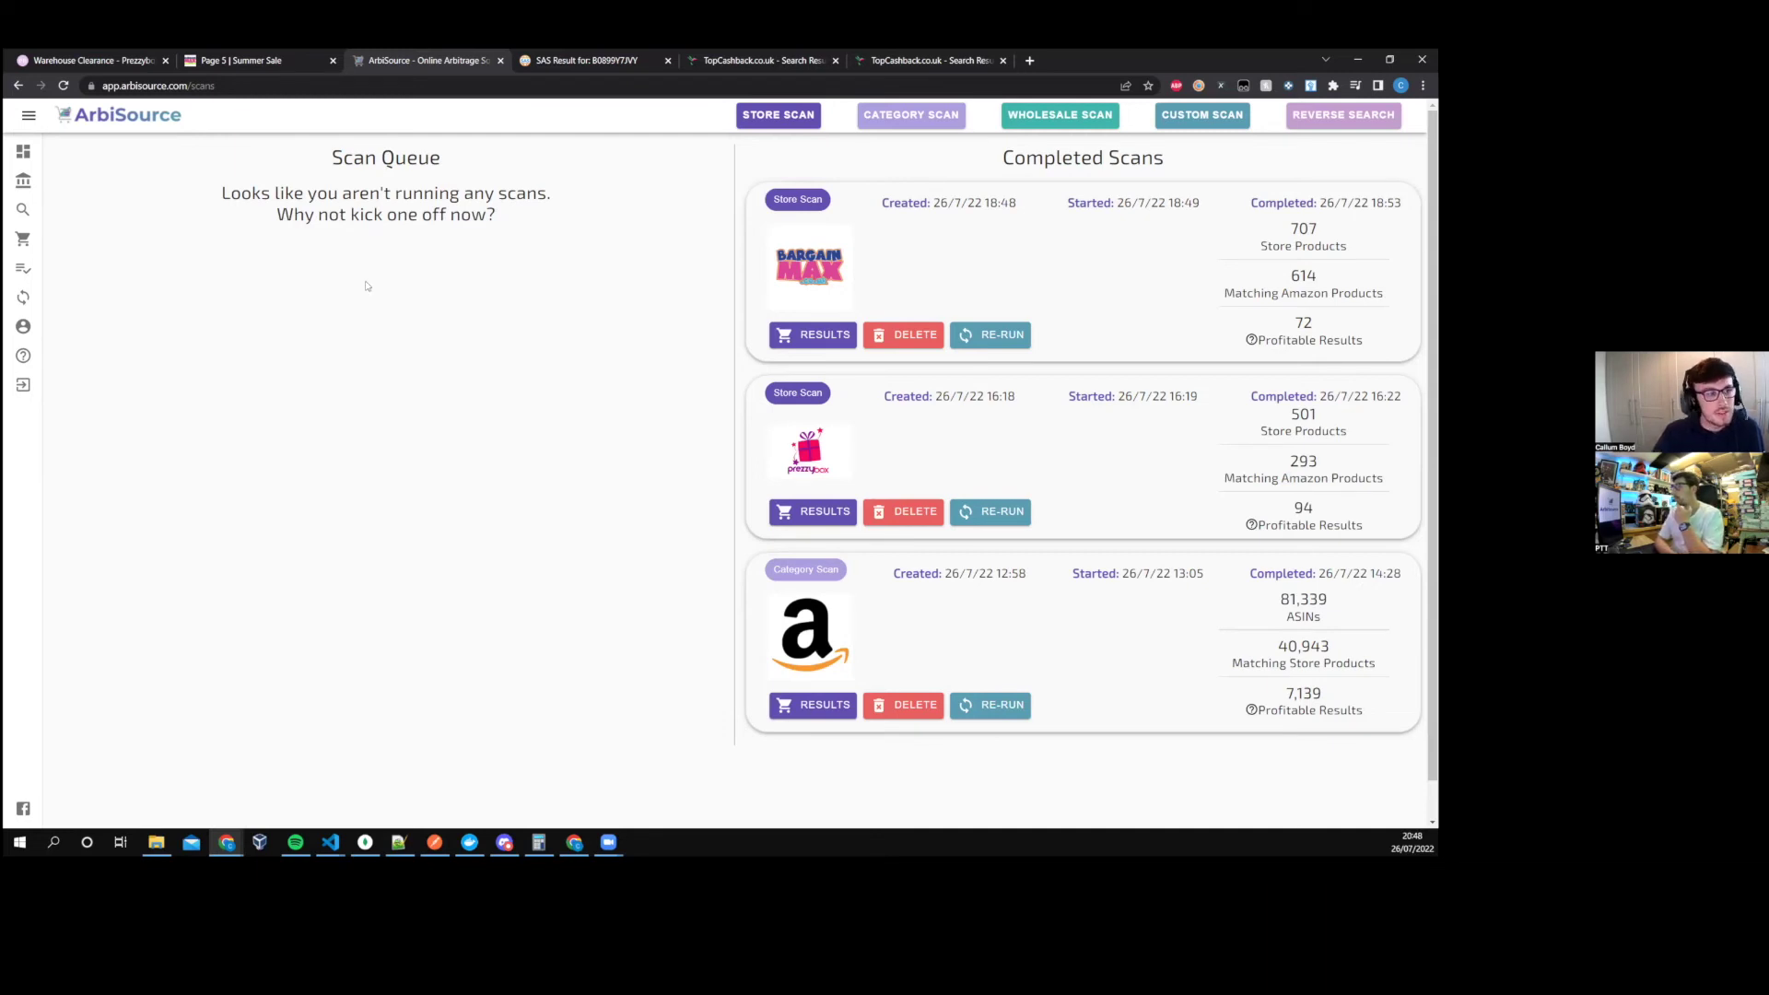
{"action": "left_click", "coordinate": [23, 239]}
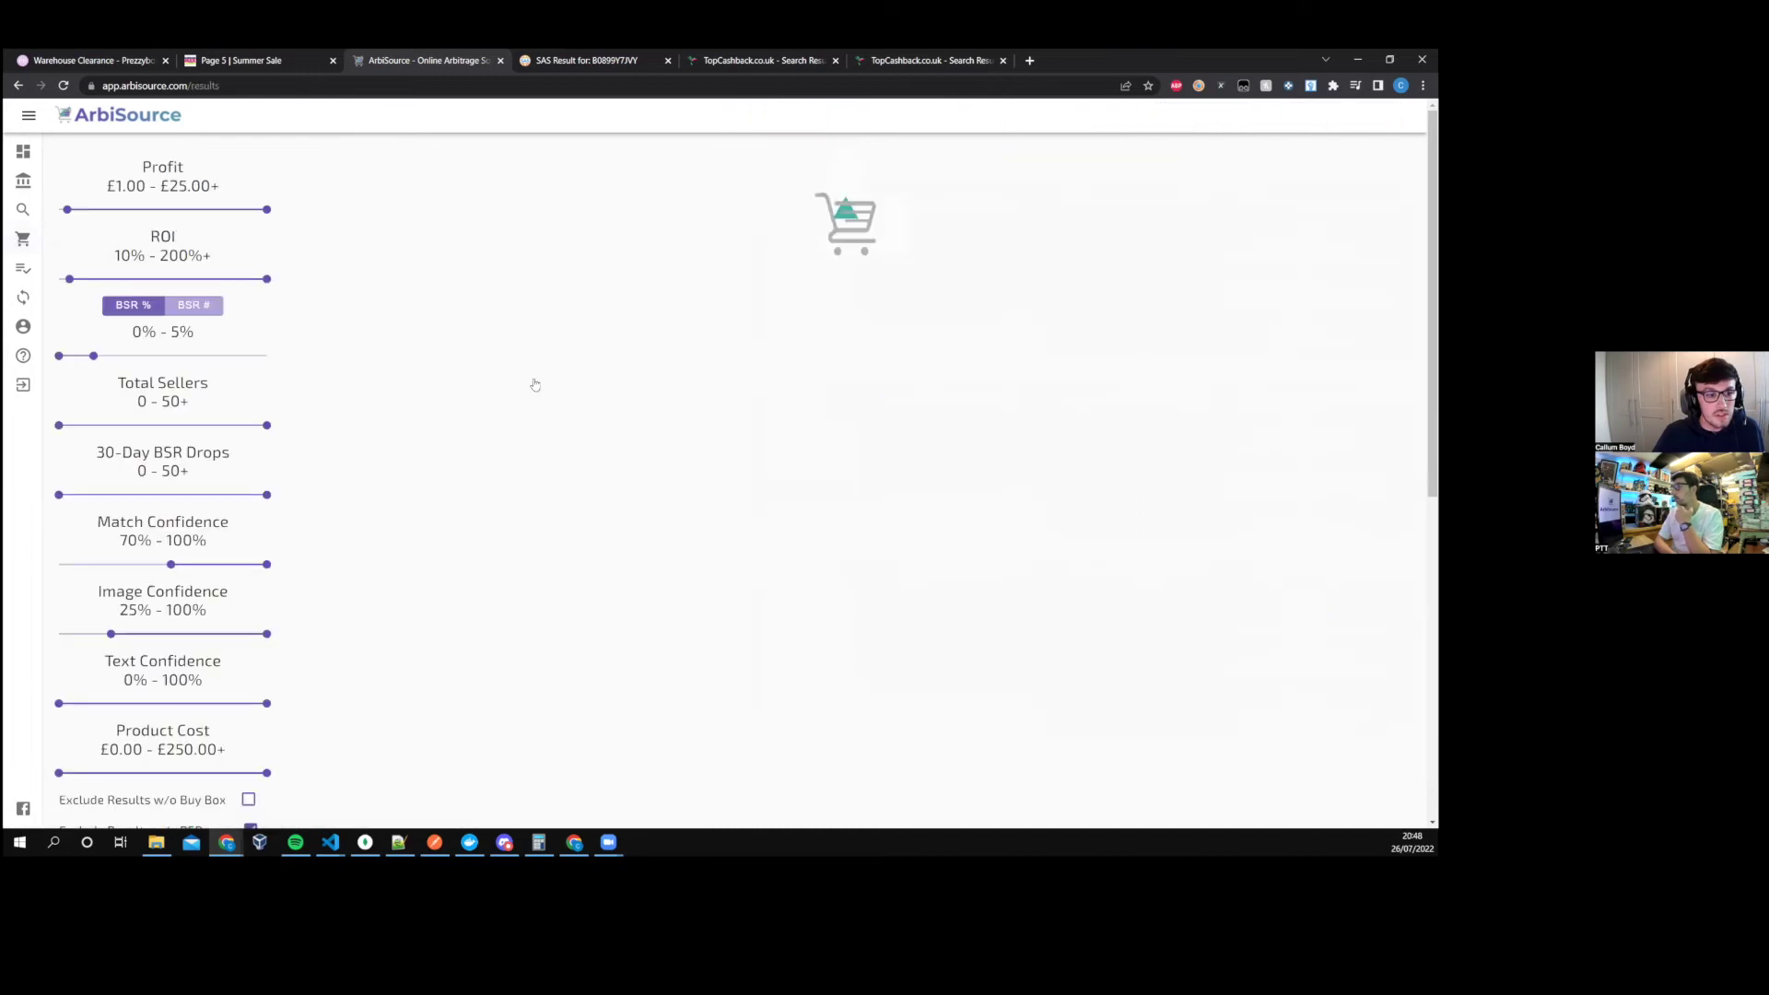
{"action": "scroll", "coordinate": [396, 485], "scroll_direction": "down", "scroll_amount": 2}
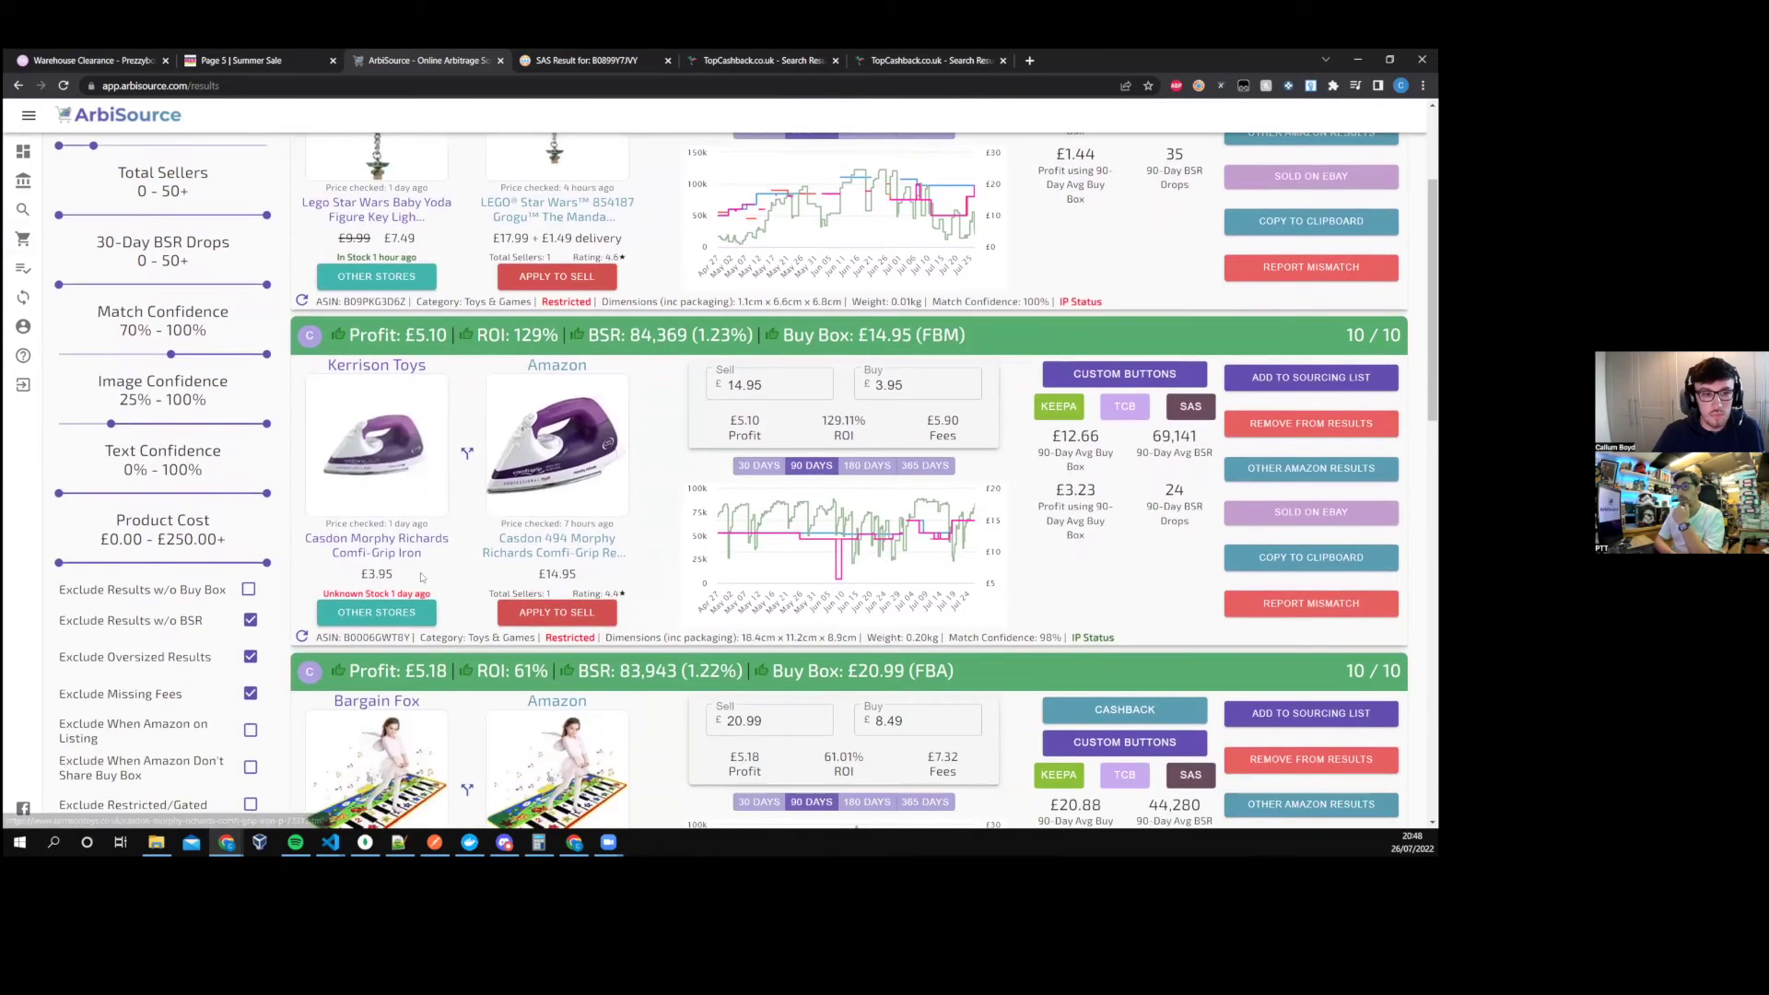
{"action": "scroll", "coordinate": [424, 568], "scroll_direction": "down", "scroll_amount": 3}
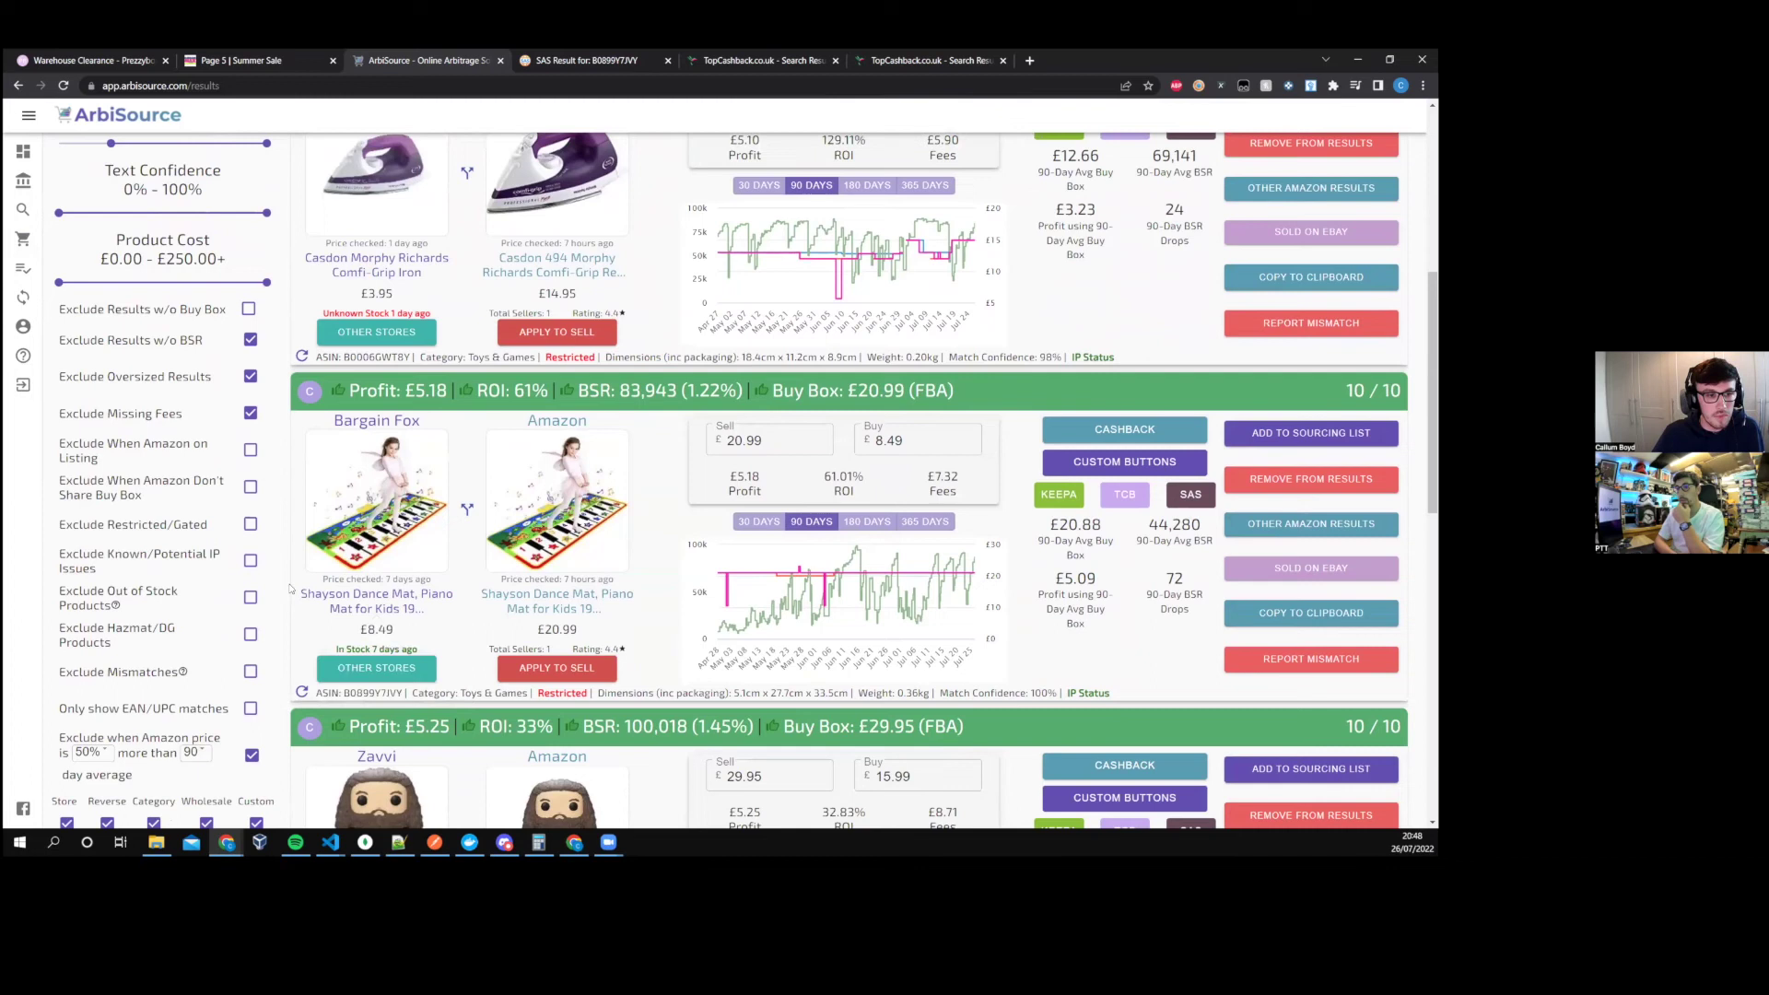
{"action": "mouse_move", "coordinate": [117, 607]}
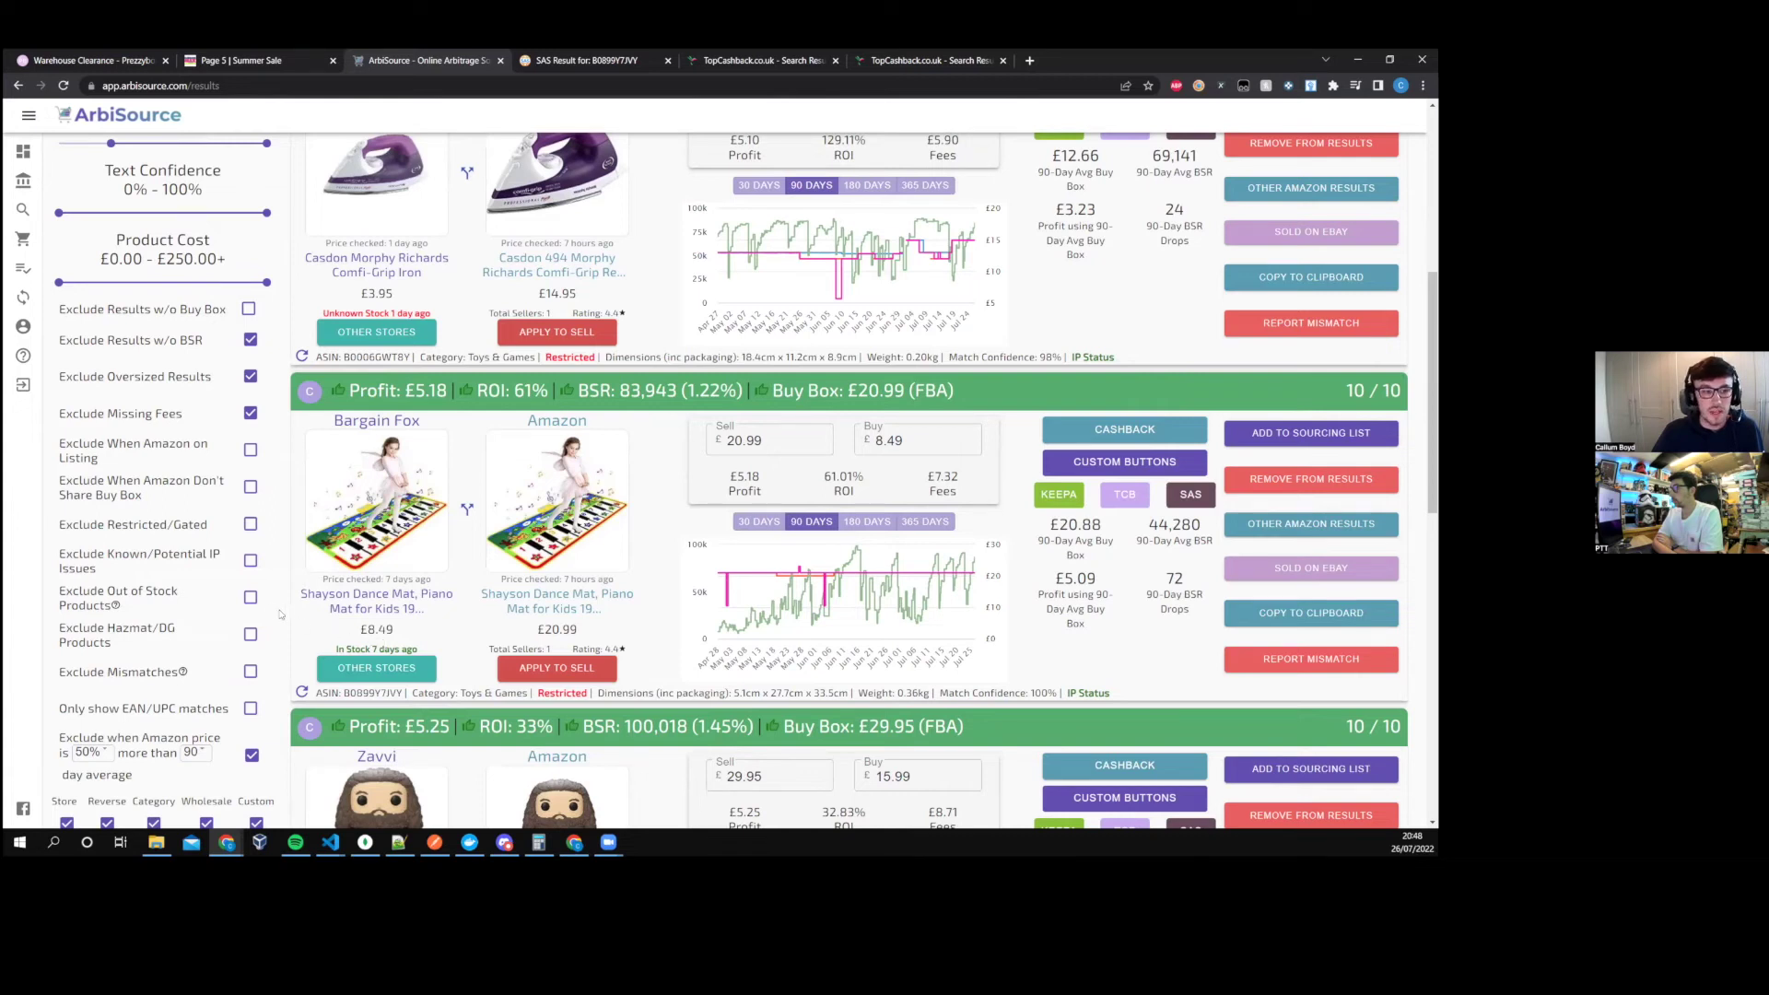
{"action": "left_click", "coordinate": [250, 597]}
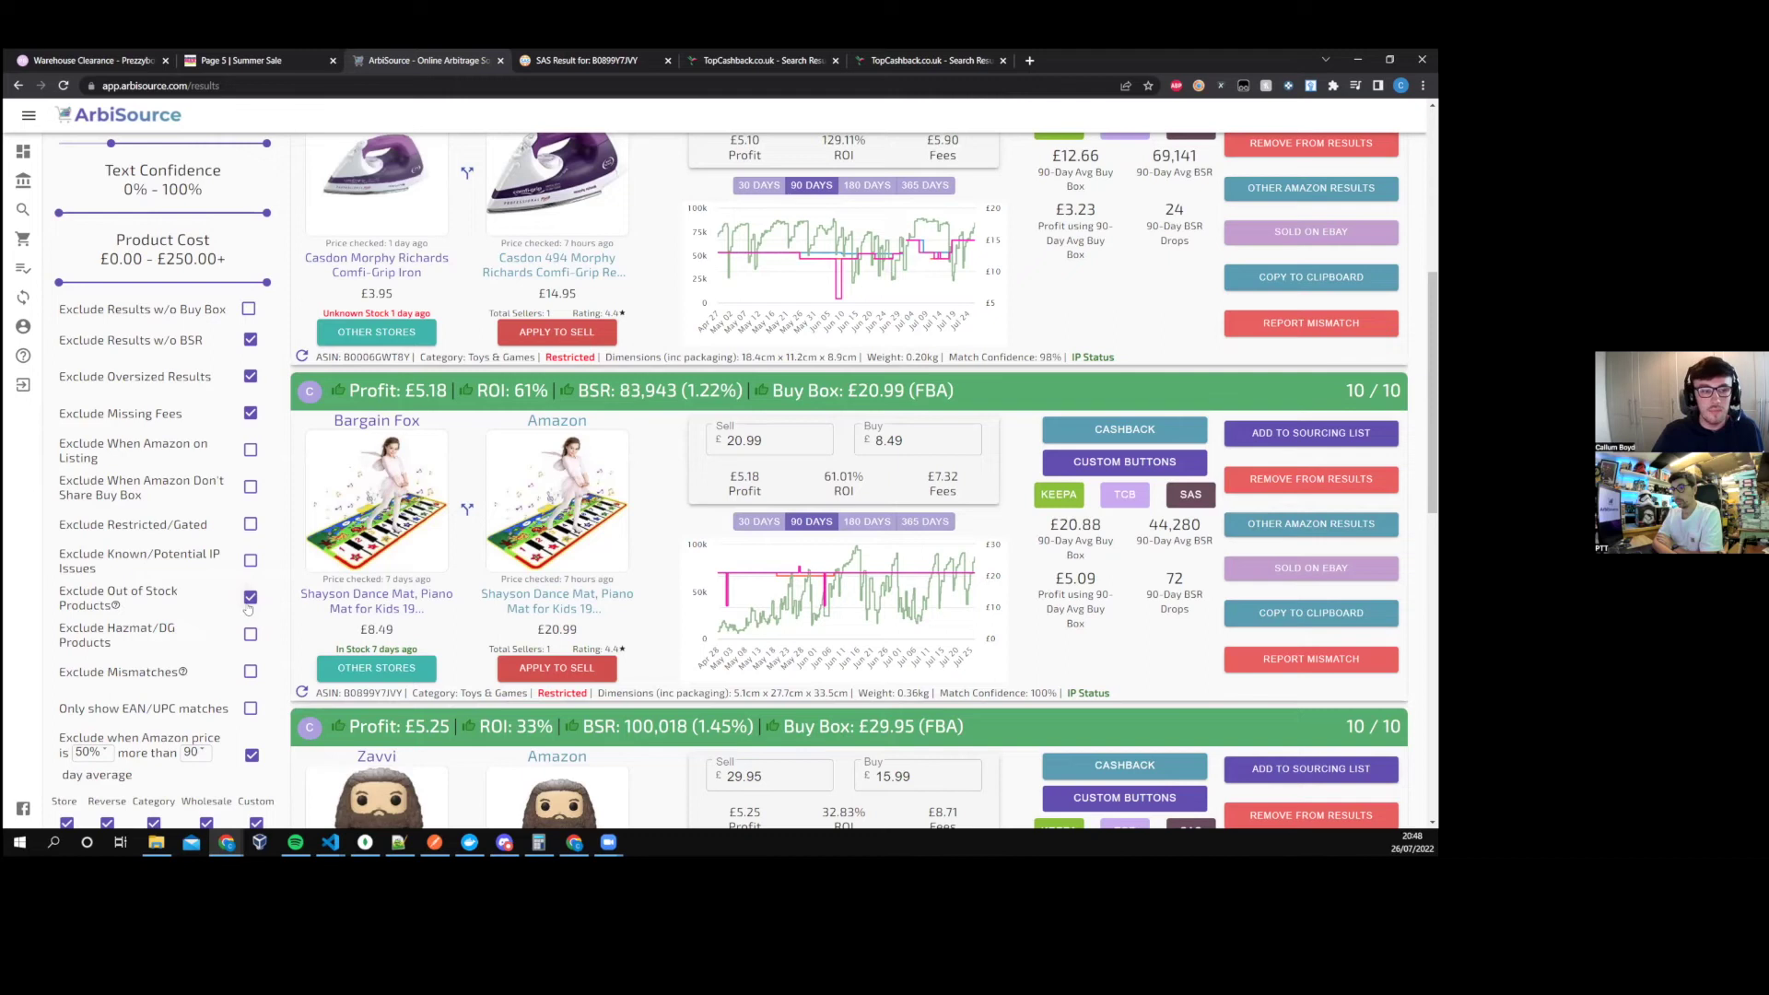
{"action": "left_click", "coordinate": [249, 598]}
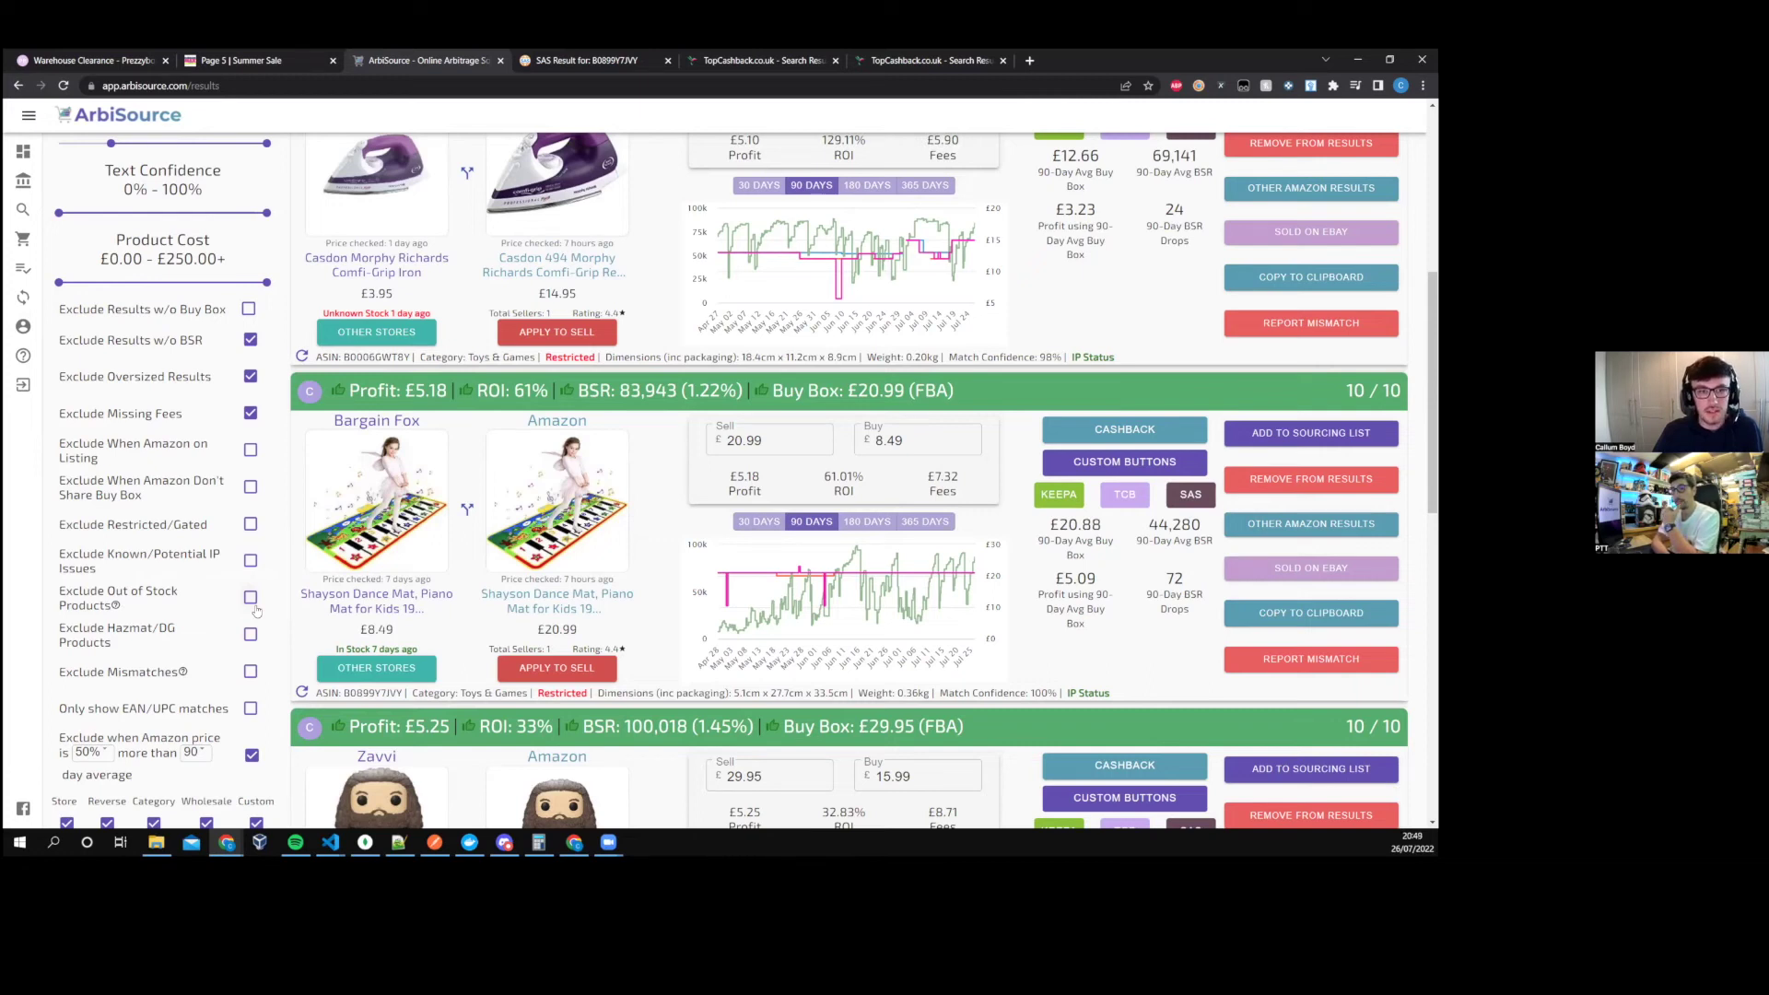
{"action": "scroll", "coordinate": [256, 610], "scroll_direction": "up", "scroll_amount": 4}
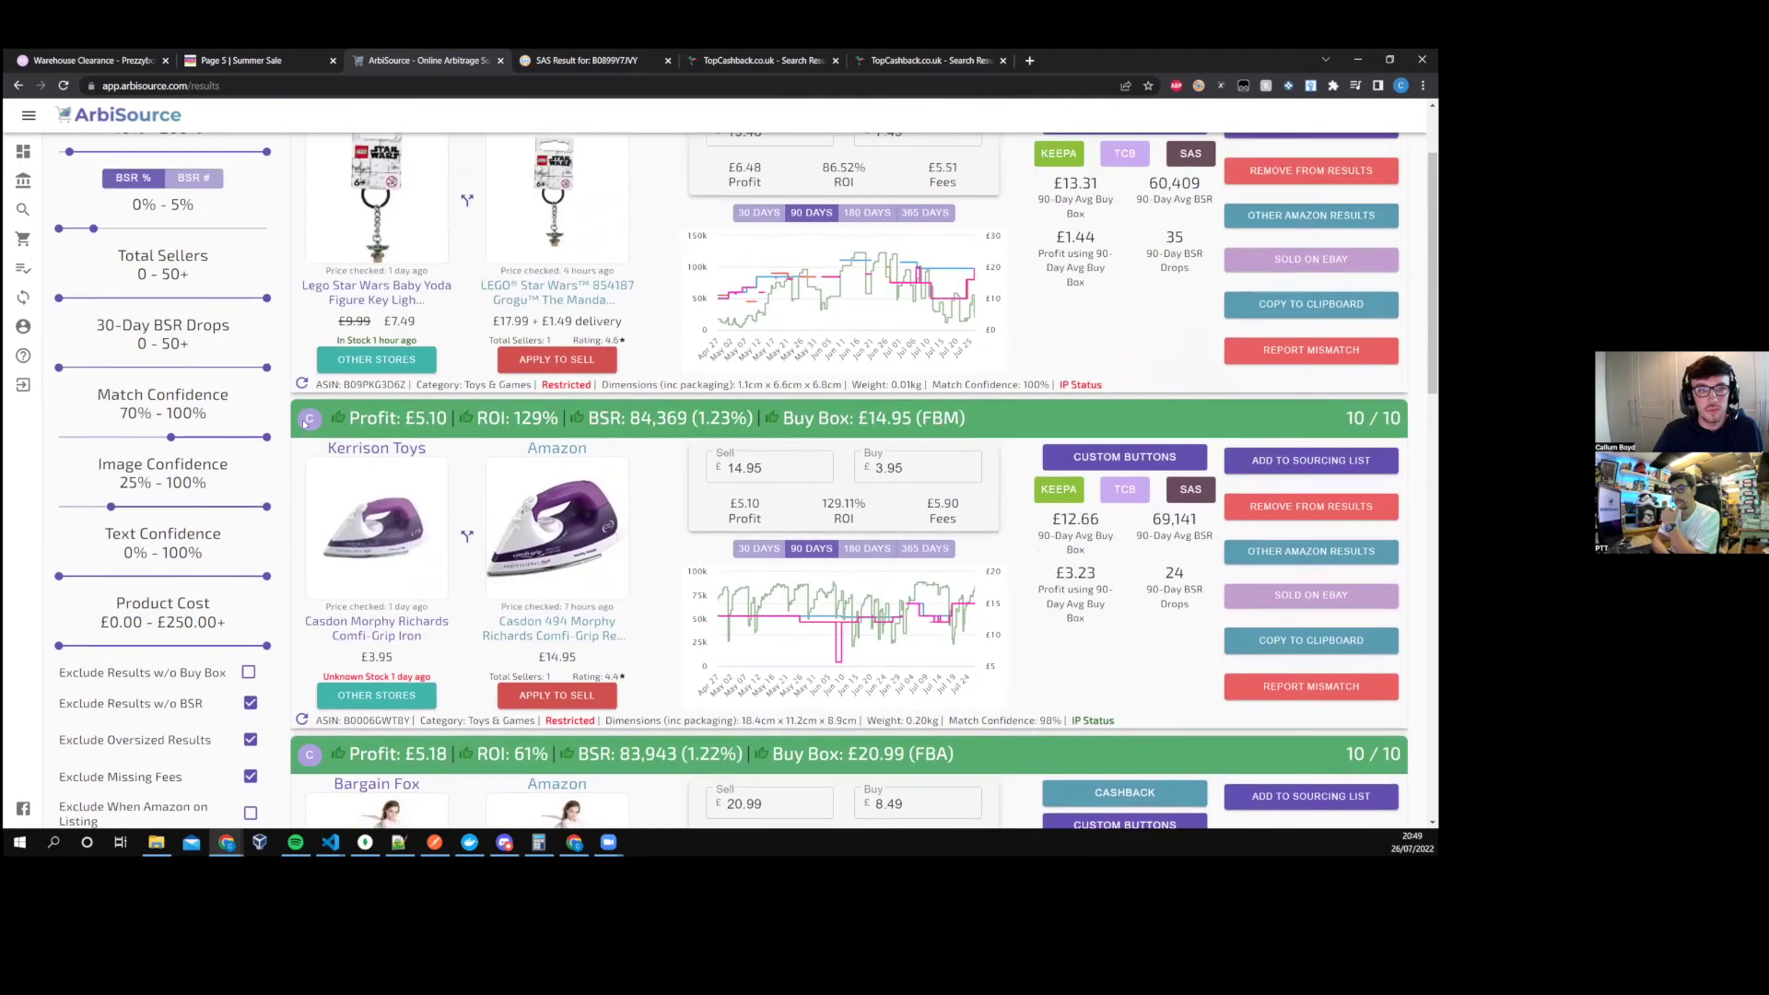
{"action": "scroll", "coordinate": [304, 407], "scroll_direction": "up", "scroll_amount": 2}
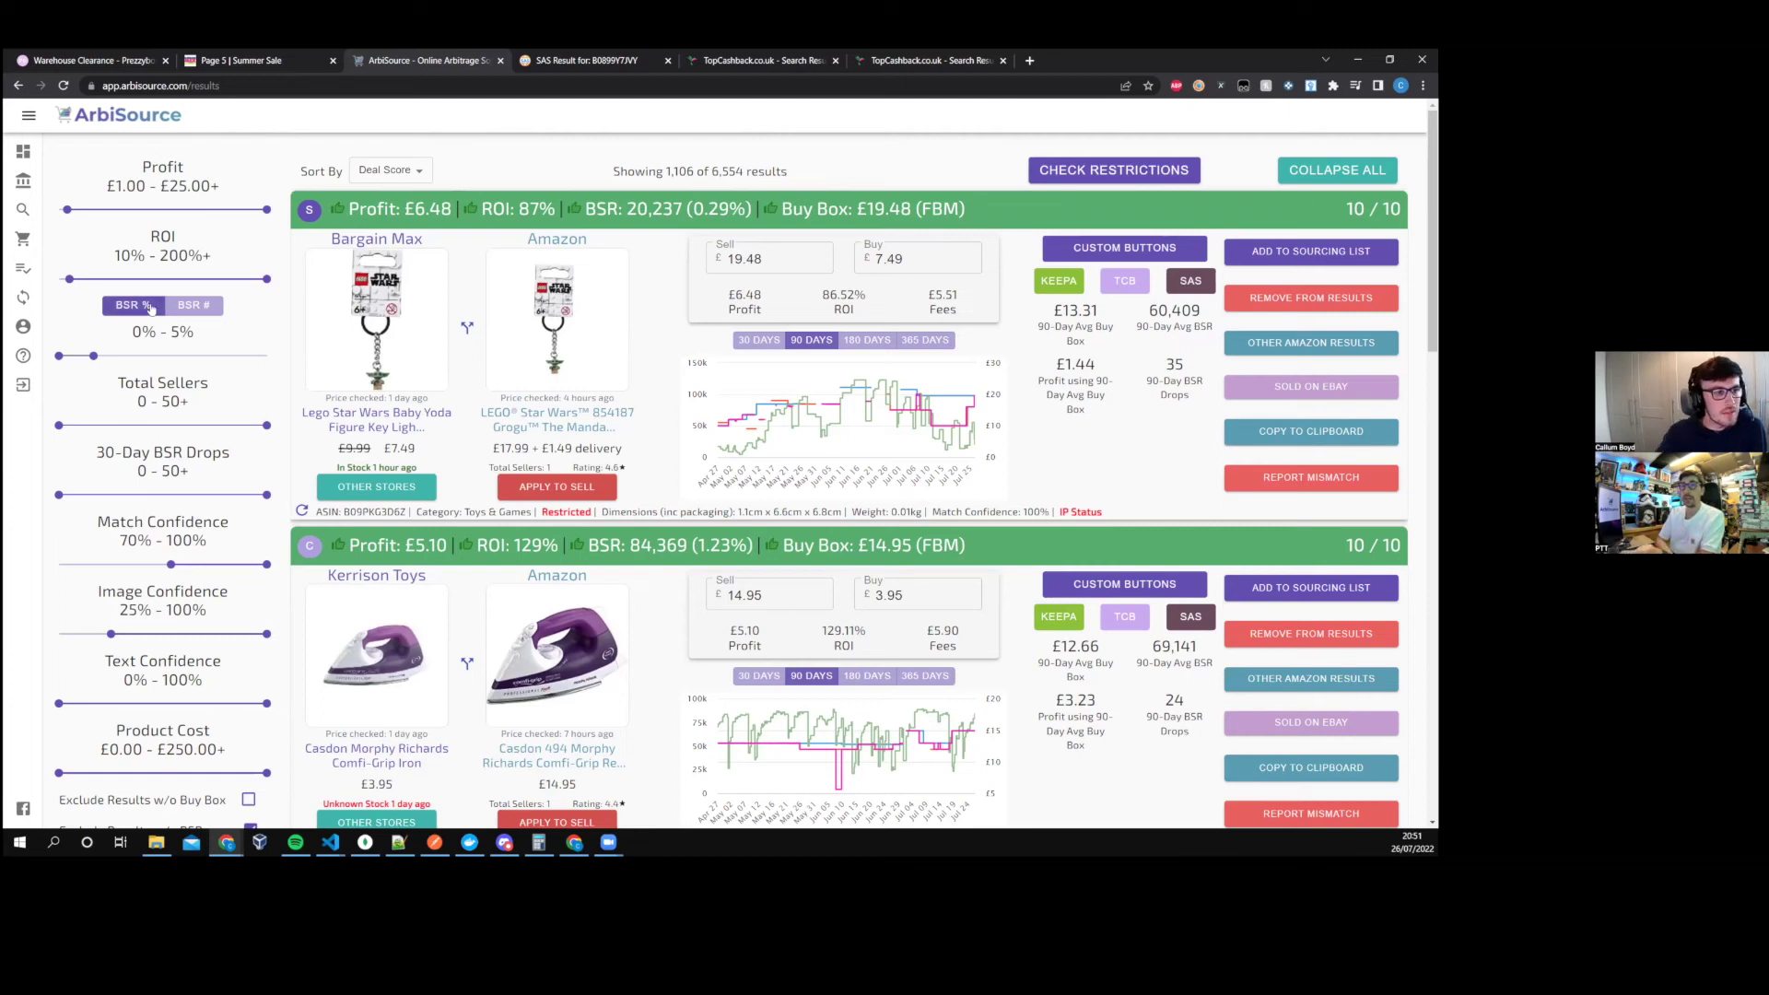
- Return to the deal results list and scroll down to the sidebar exclusion filters
{"action": "left_click", "coordinate": [24, 238]}
{"action": "scroll", "coordinate": [178, 300], "scroll_direction": "down", "scroll_amount": 7}
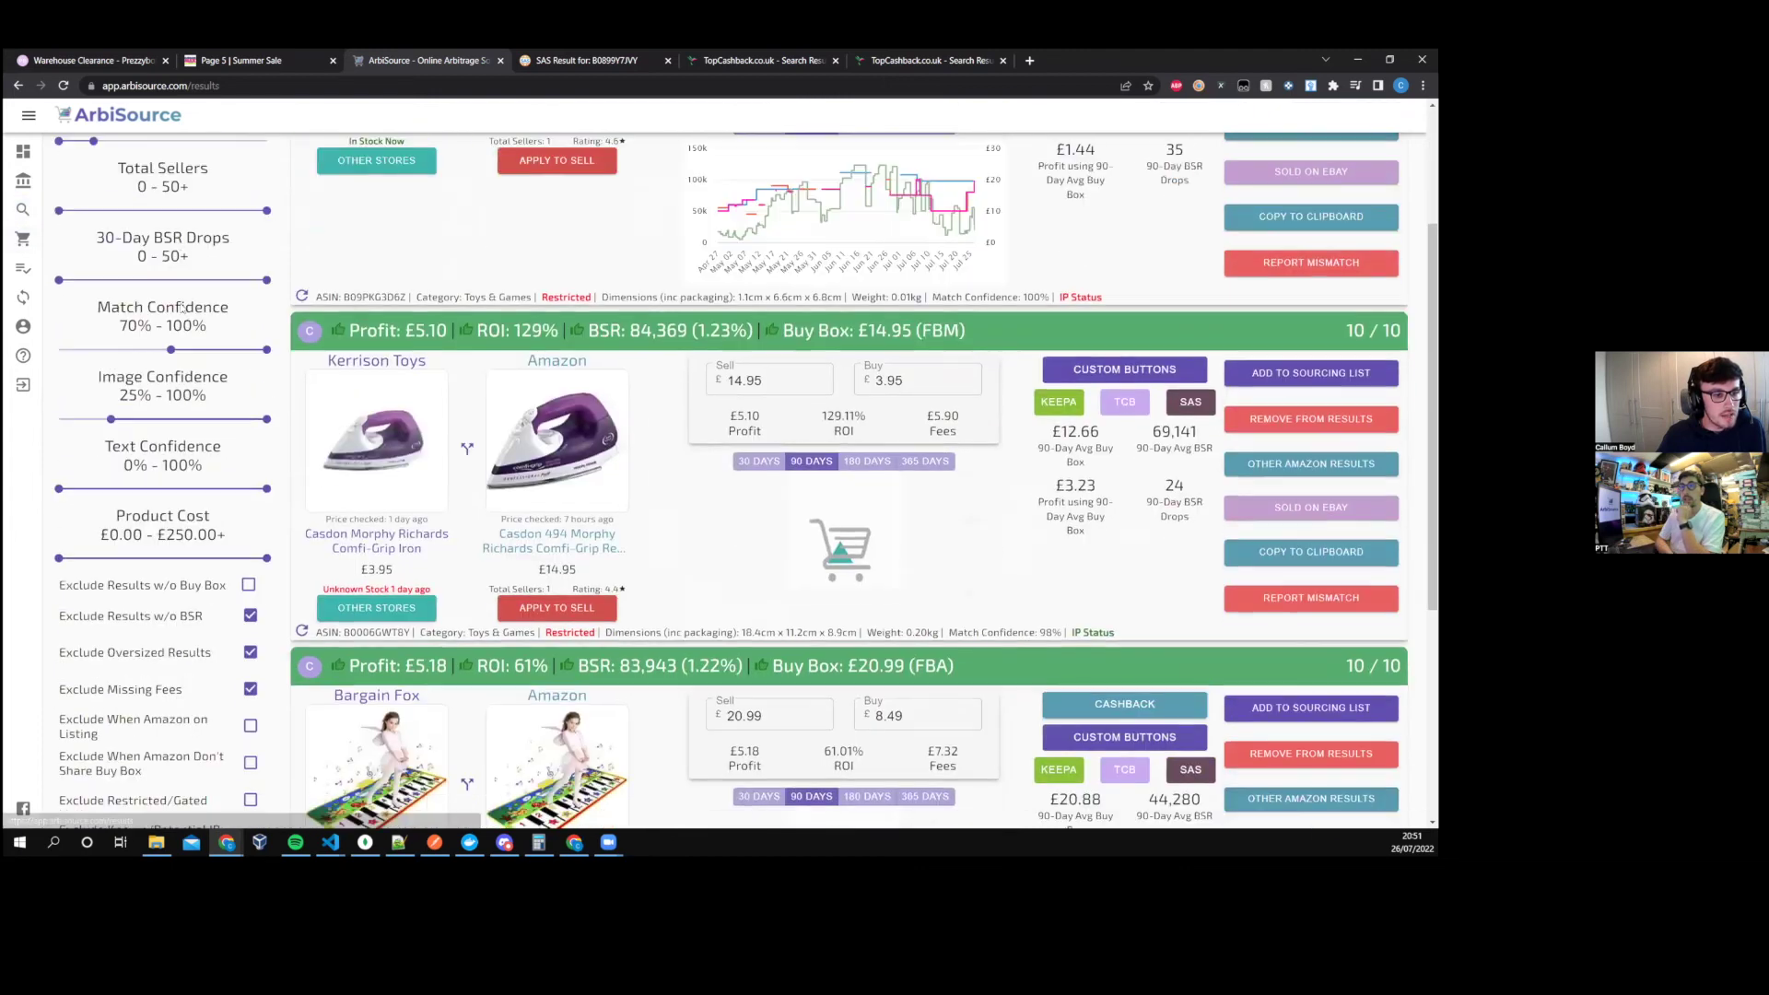
{"action": "scroll", "coordinate": [140, 527], "scroll_direction": "down", "scroll_amount": 2}
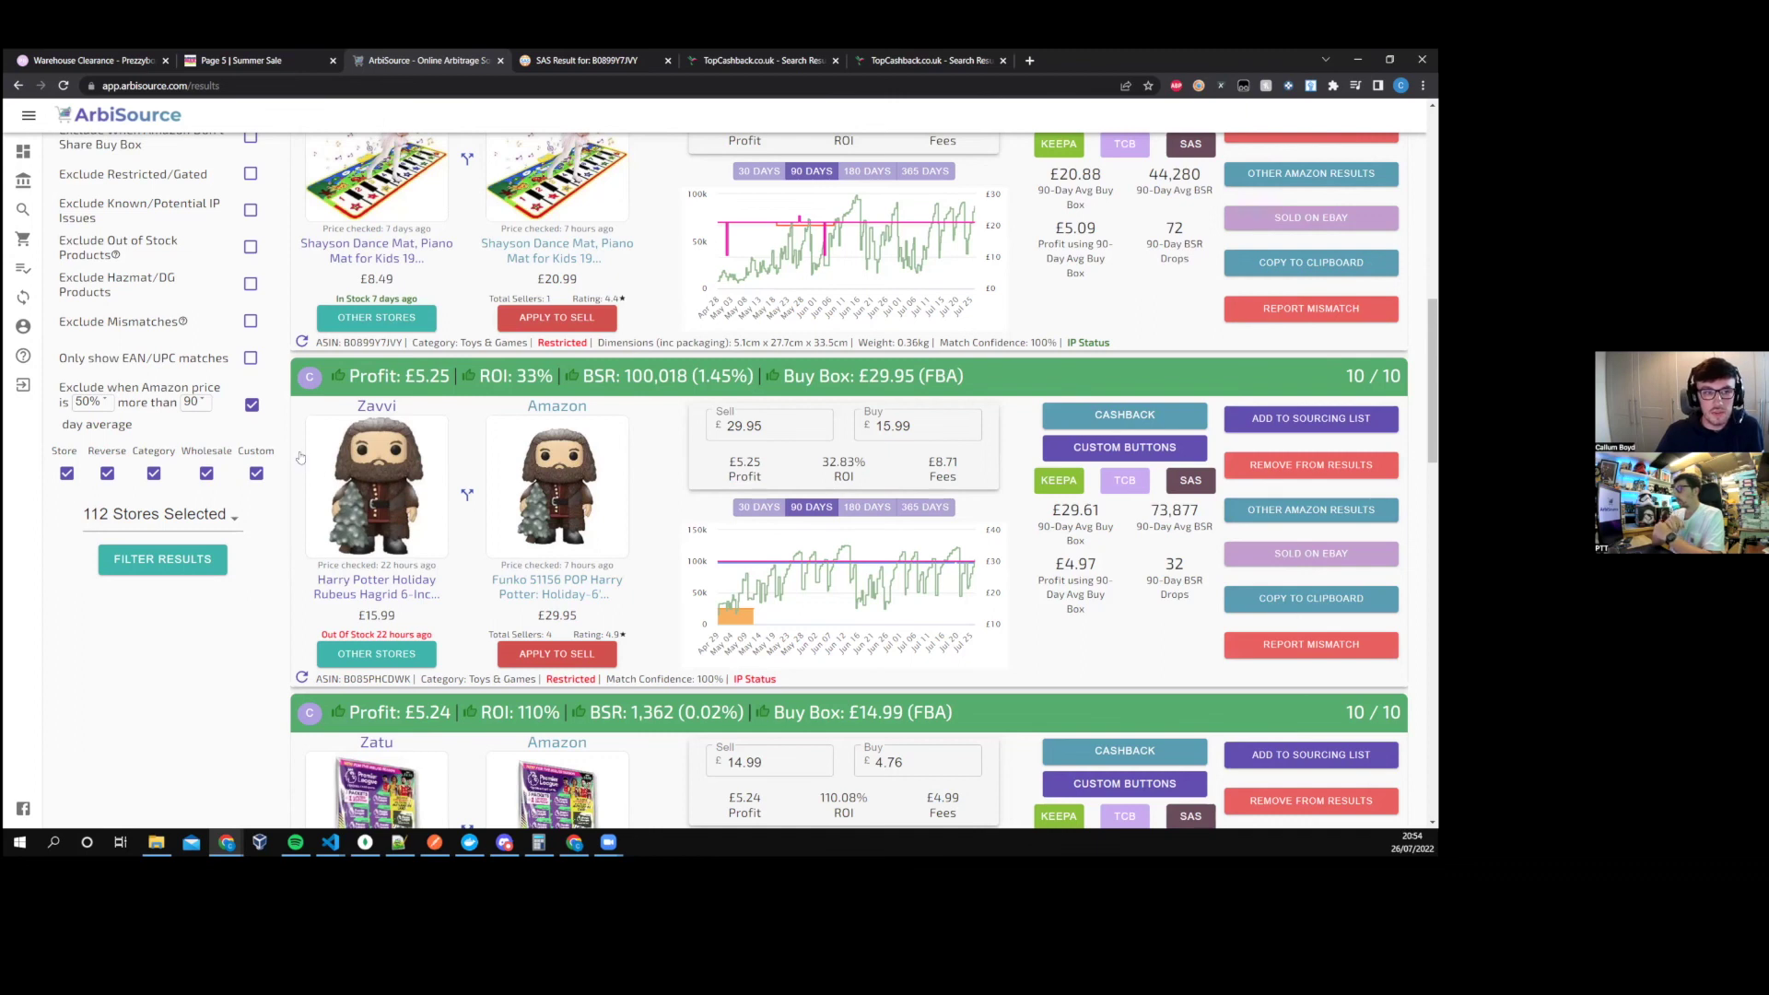
{"action": "scroll", "coordinate": [300, 458], "scroll_direction": "up", "scroll_amount": 3}
{"action": "scroll", "coordinate": [299, 458], "scroll_direction": "up", "scroll_amount": 8}
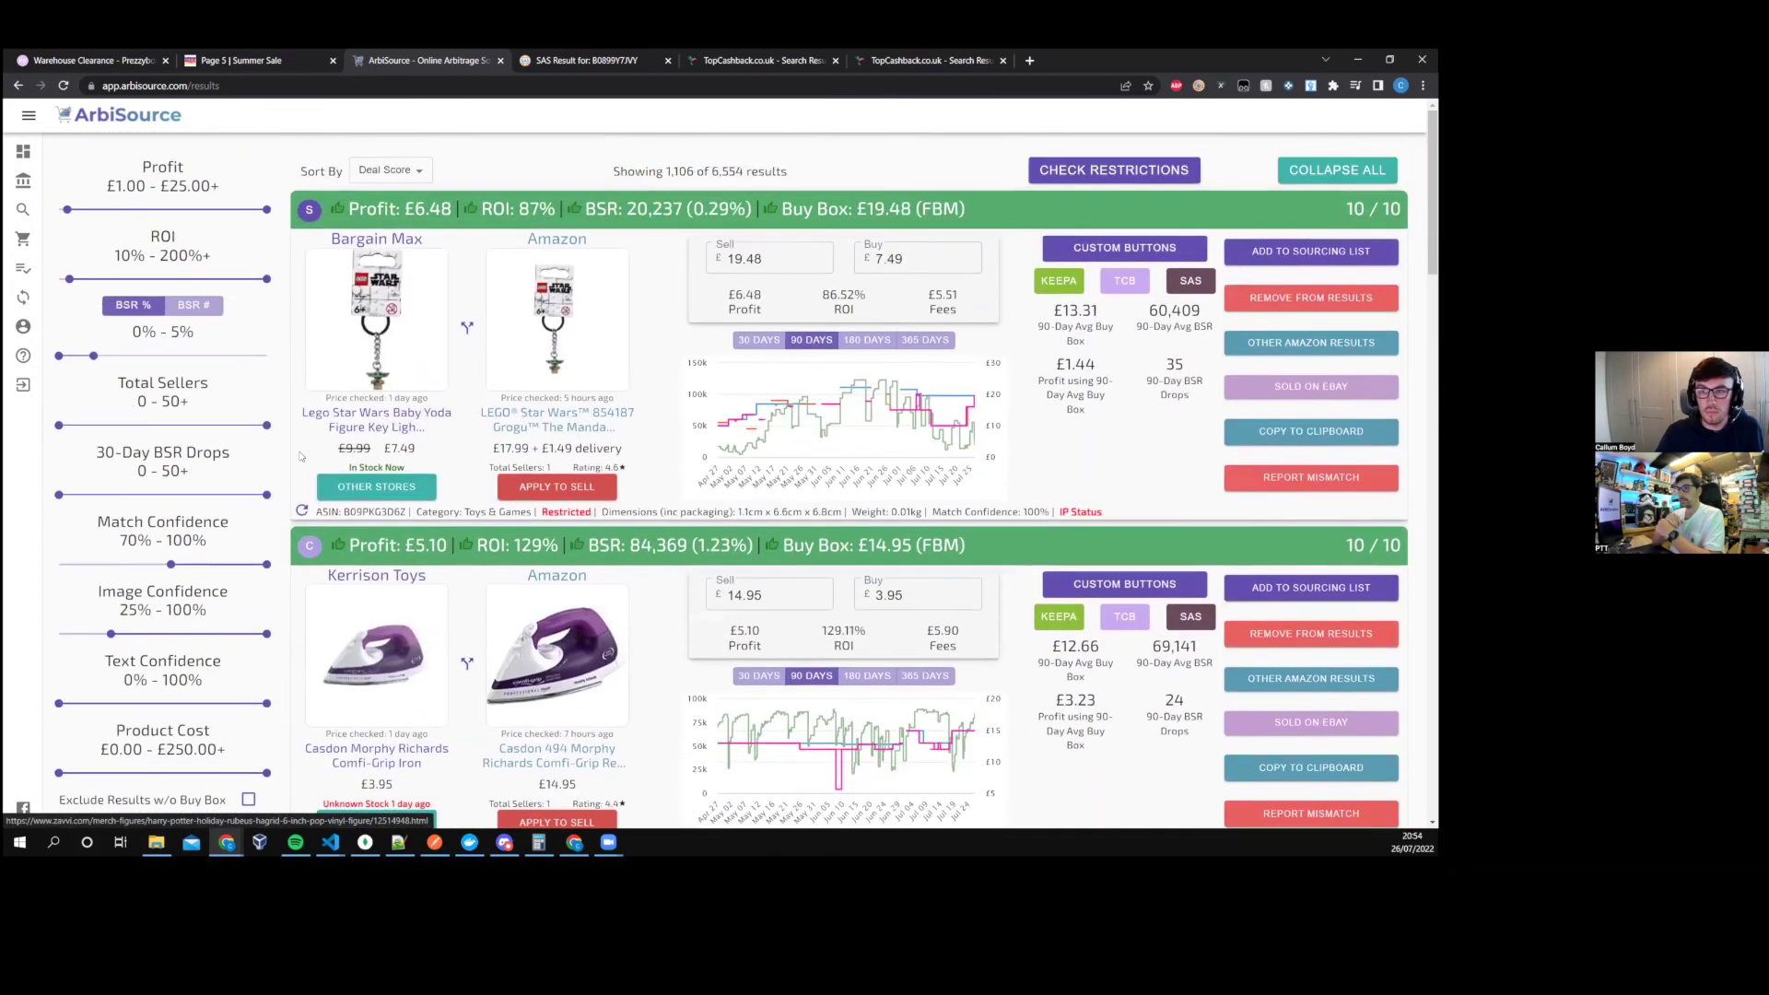